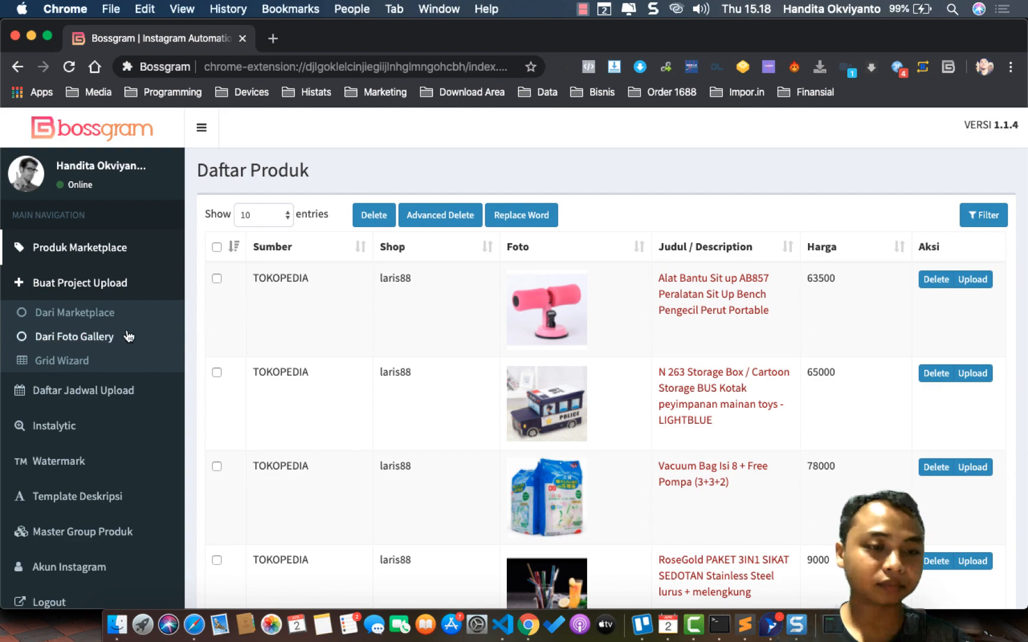
- Go to the Akun Instagram page and start adding a new account
scroll(128, 336, down, 3)
scroll(129, 338, up, 3)
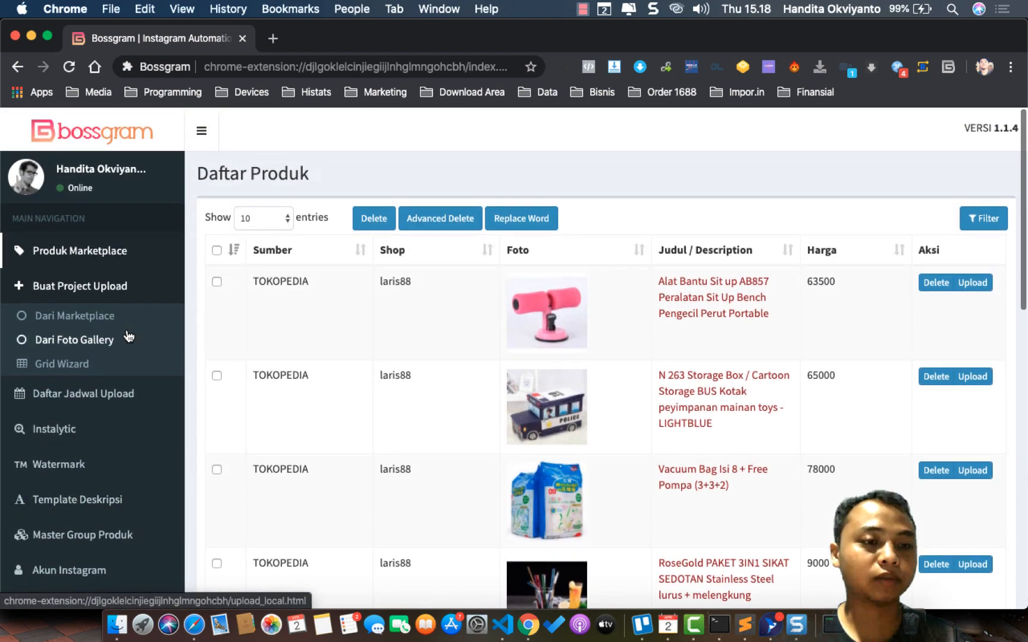
scroll(90, 416, down, 2)
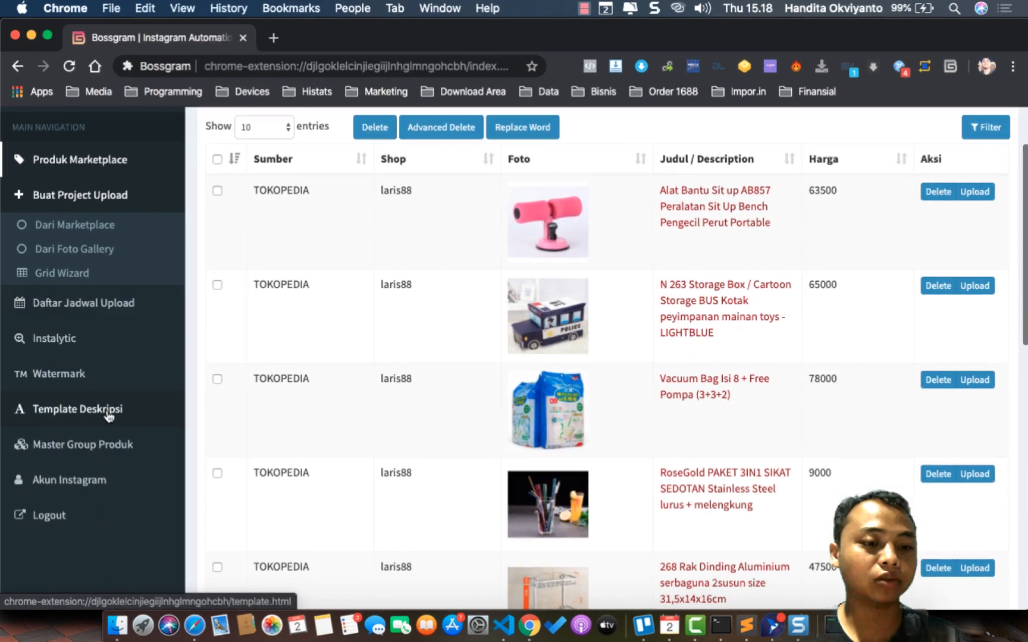
click(101, 504)
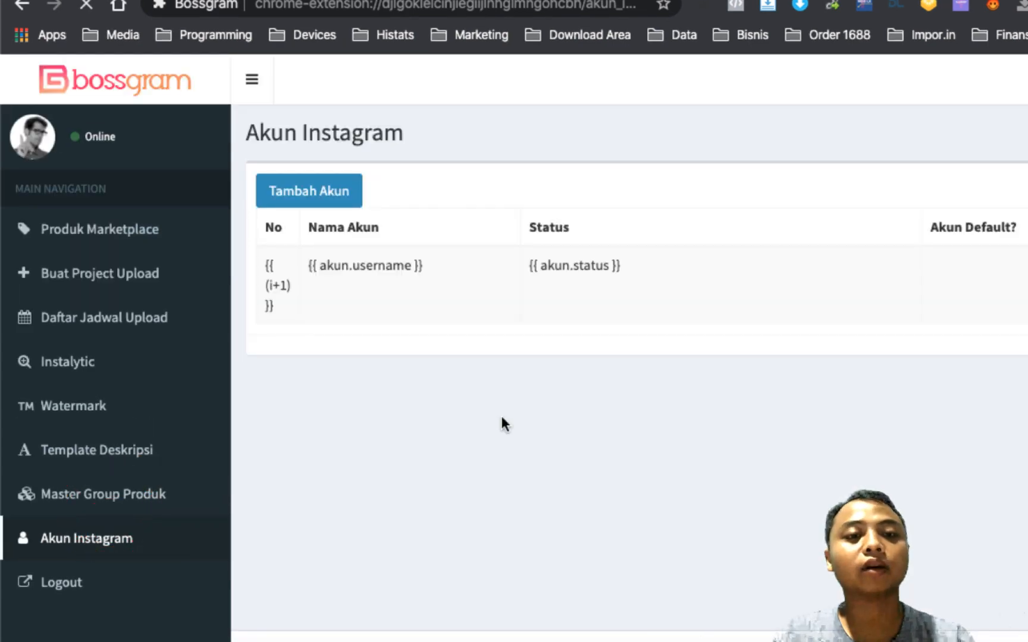
click(341, 194)
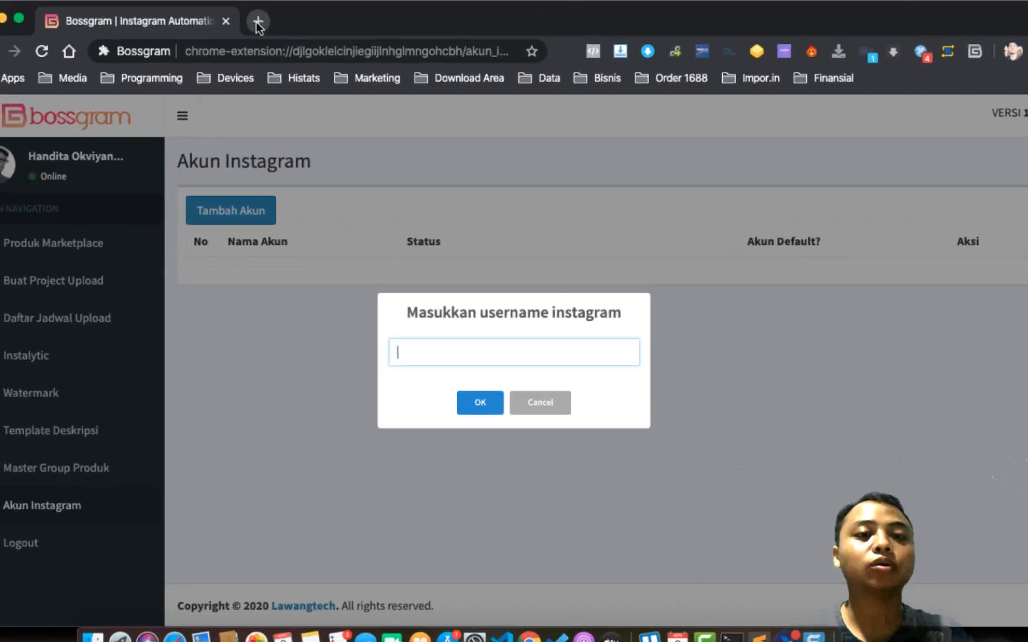
- Open instagram.com/bossgramtest in a new browser tab and look through the profile's name and posts
click(271, 39)
text(instagram.com)
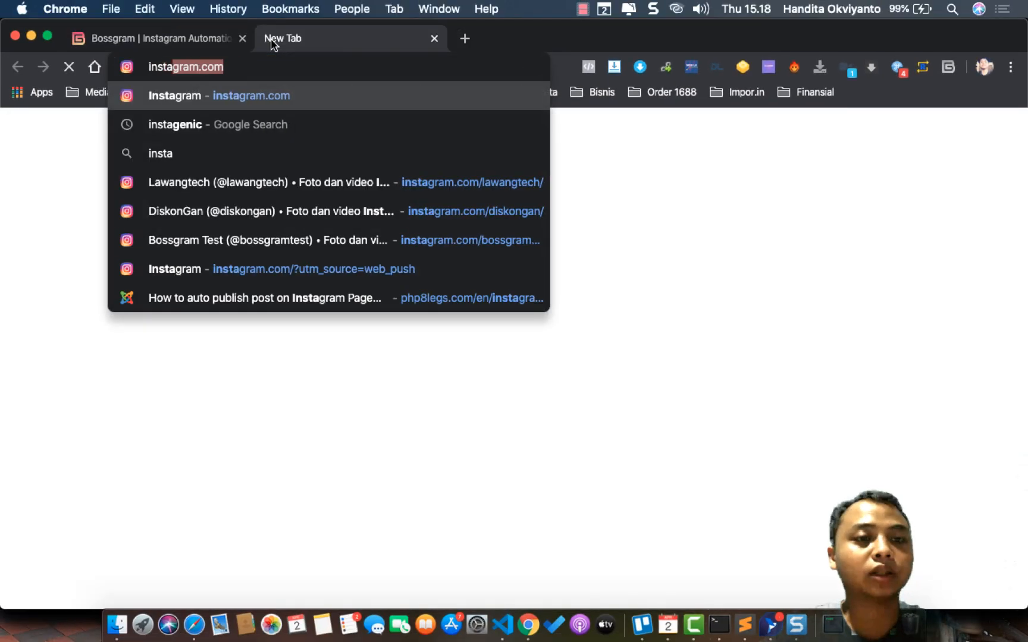
text(/bos)
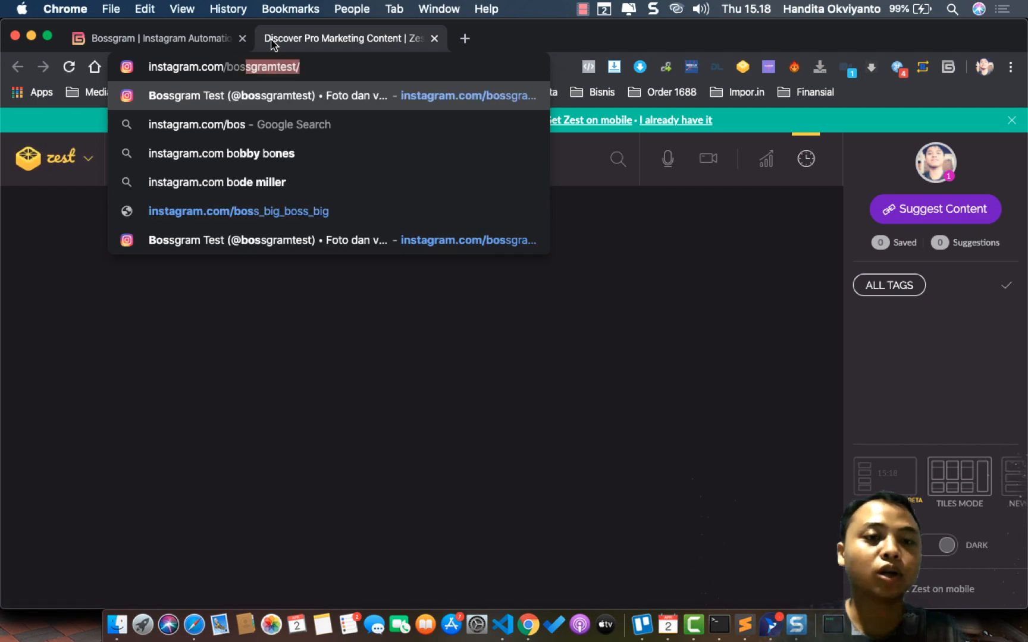
key(Return)
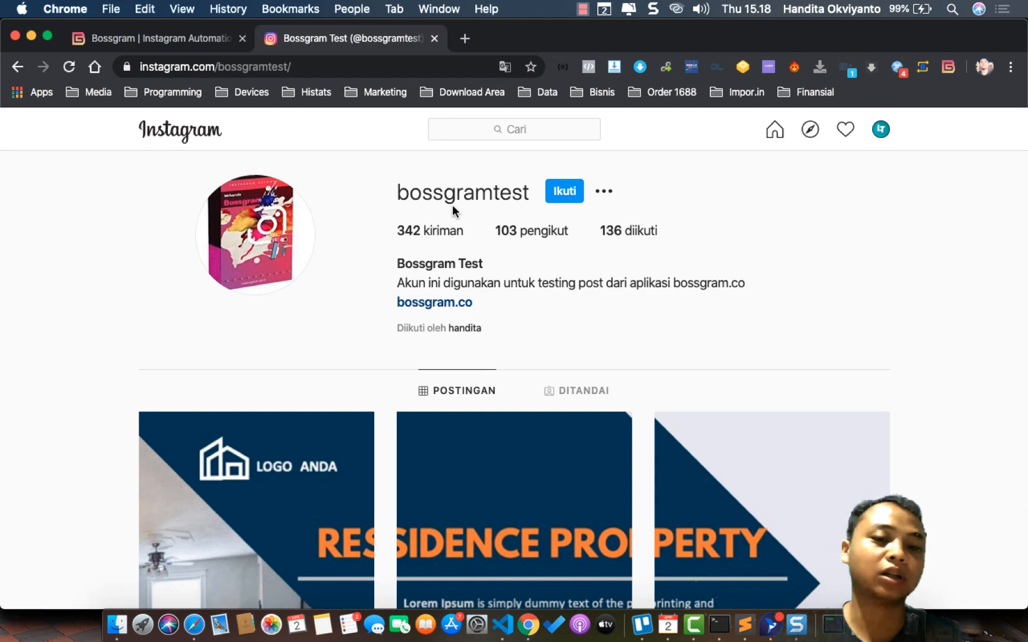
scroll(452, 204, down, 15)
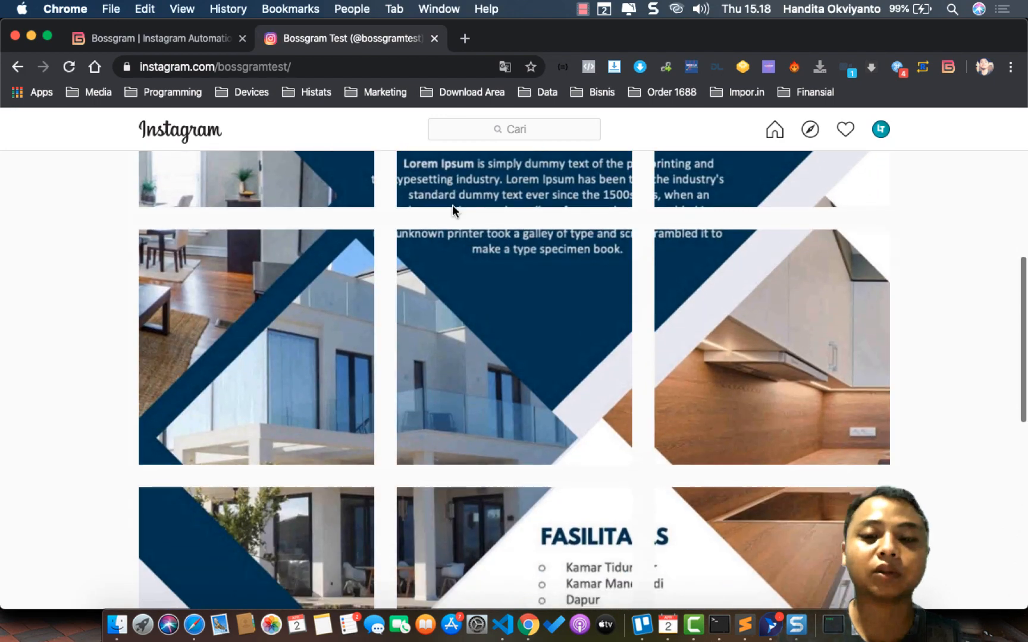
scroll(452, 205, up, 15)
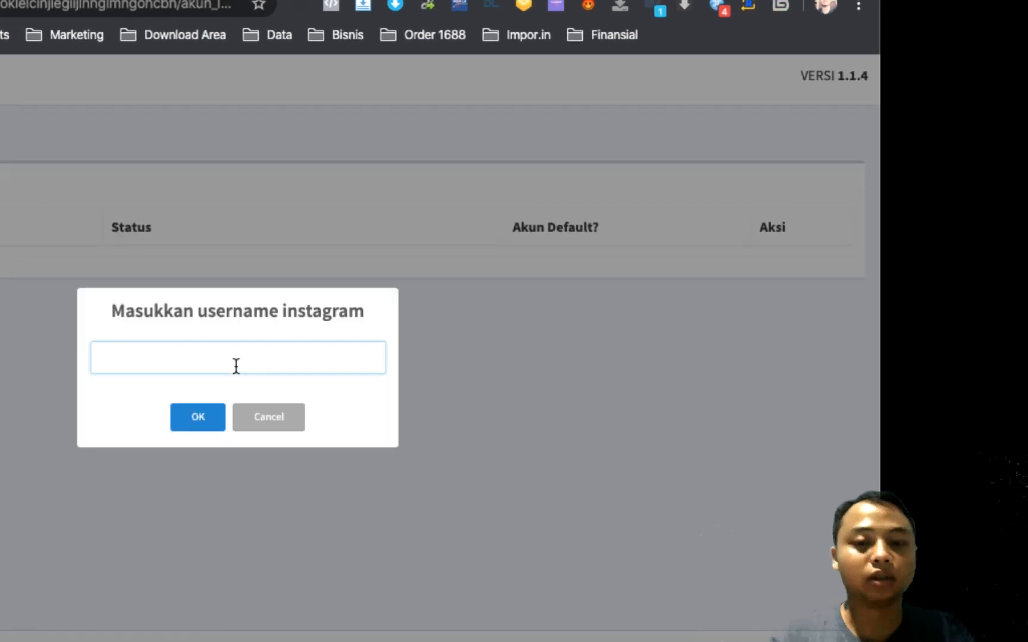
- Add the Instagram account with the username bossgramtest back in Bossgram
text(bossgr)
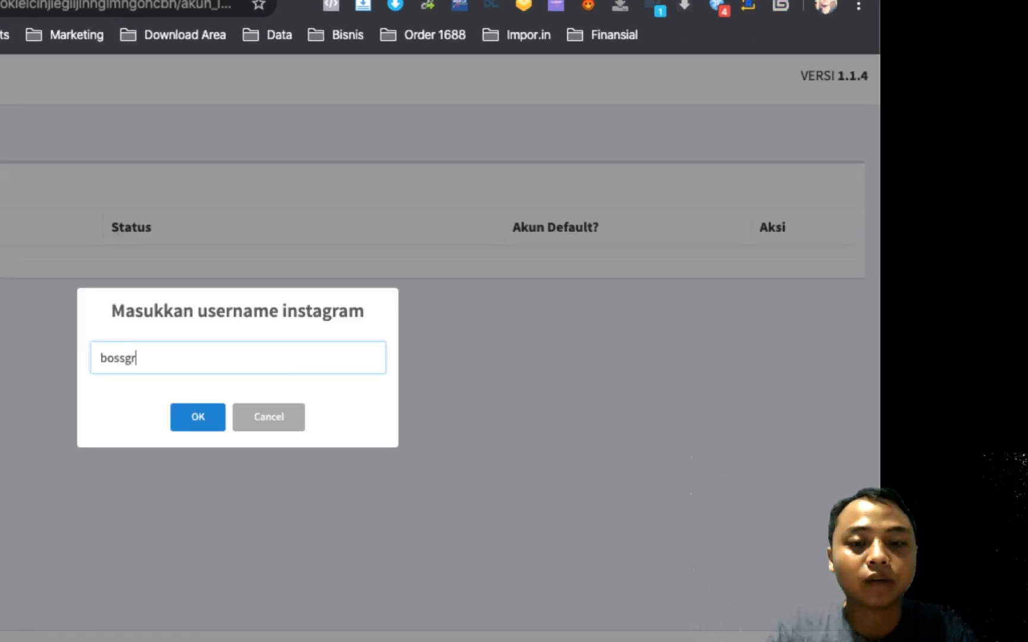
text(amtest)
click(197, 417)
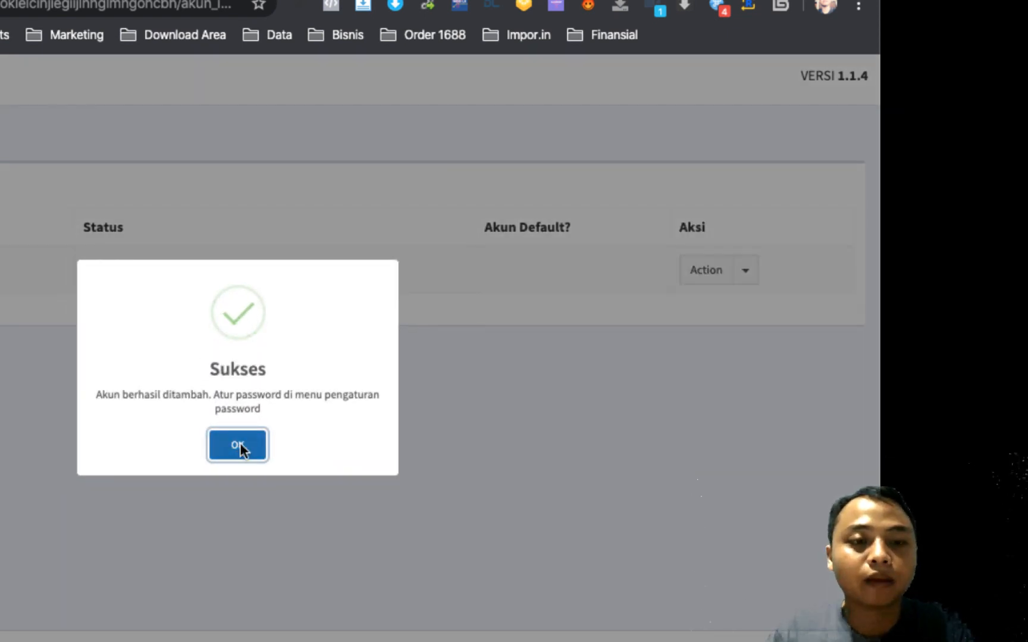
click(239, 445)
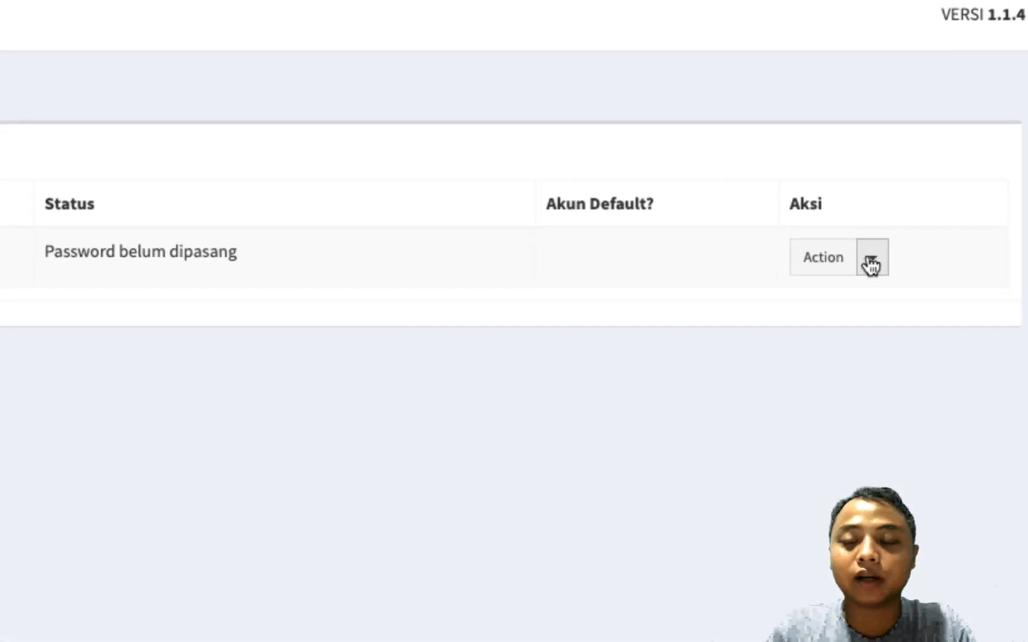
- Enter and save the account password for bossgramtest through its password settings
click(871, 262)
click(883, 304)
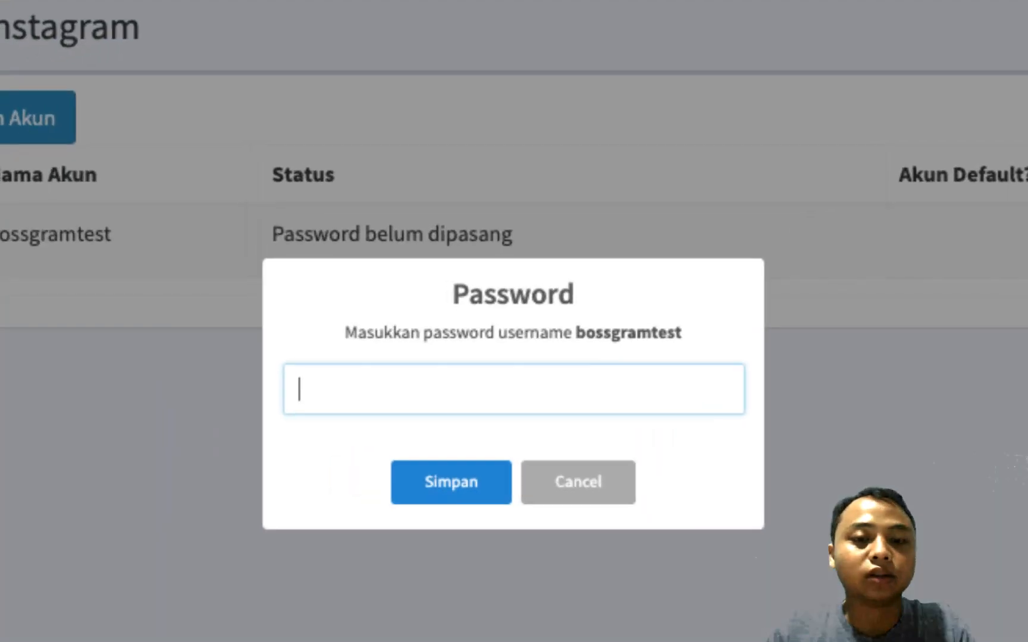
text(********)
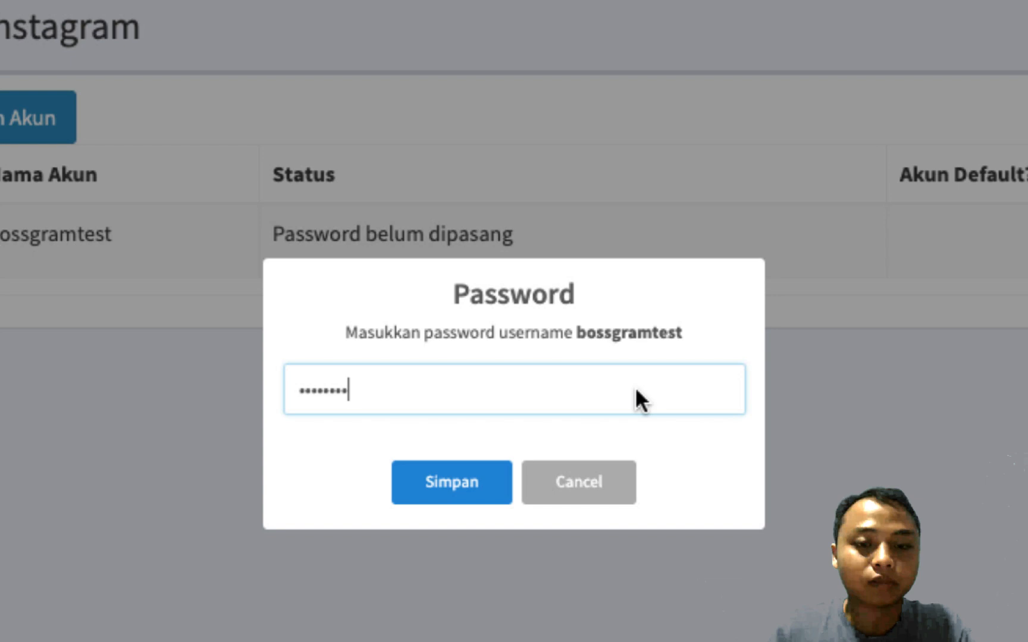
text(********)
click(445, 488)
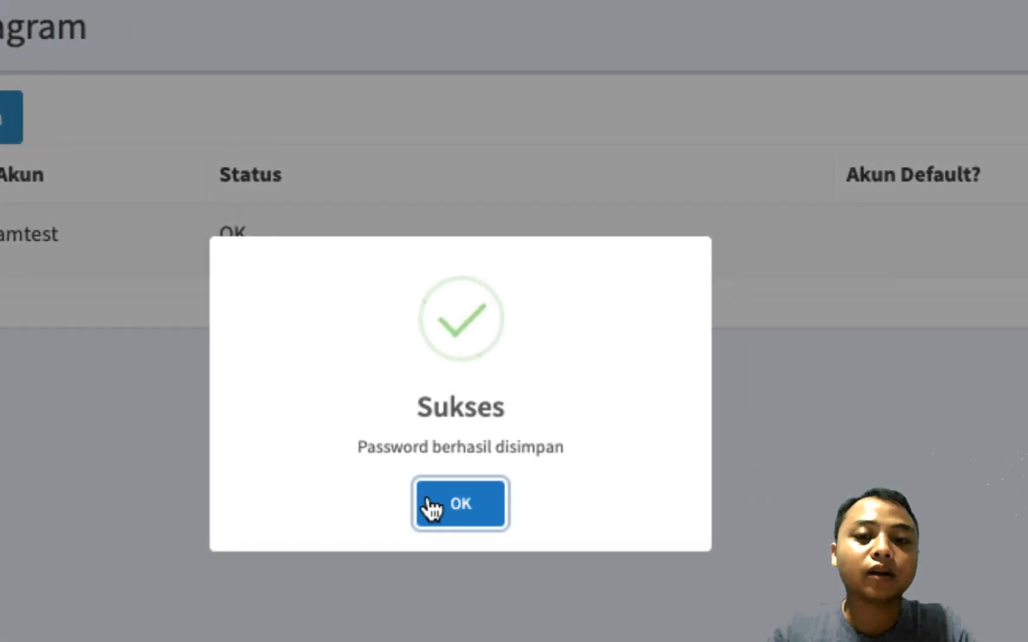
click(431, 505)
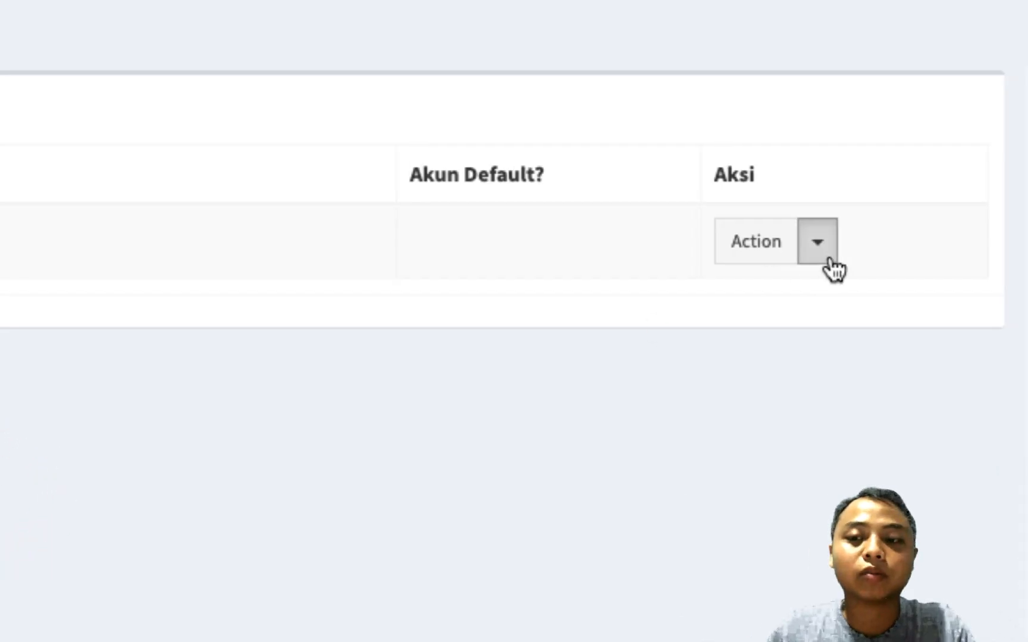
- Run the login test (Tes Login) for the bossgramtest account
click(831, 265)
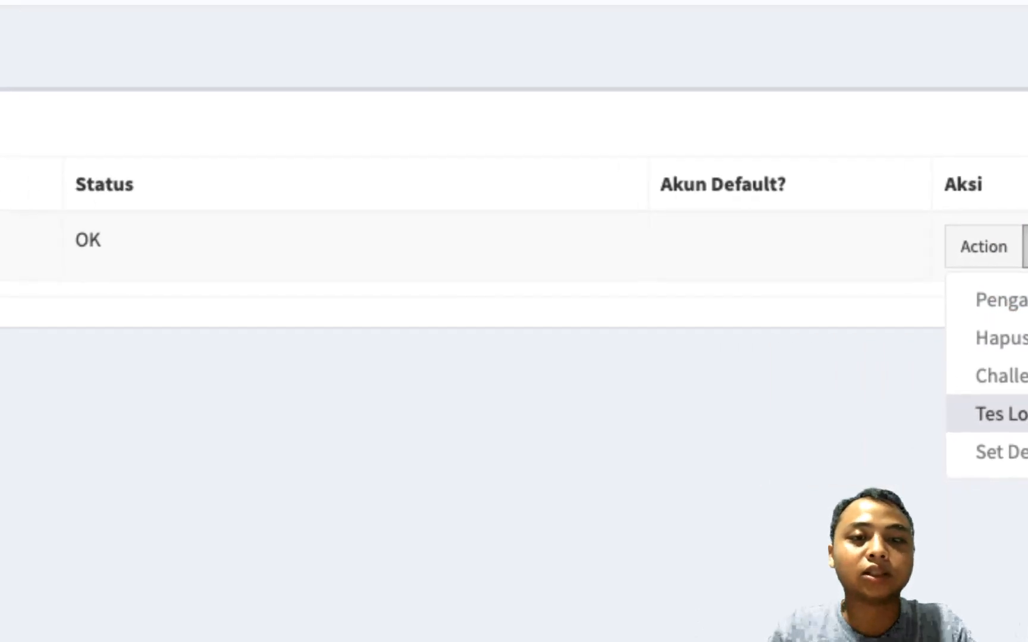
click(843, 443)
click(453, 487)
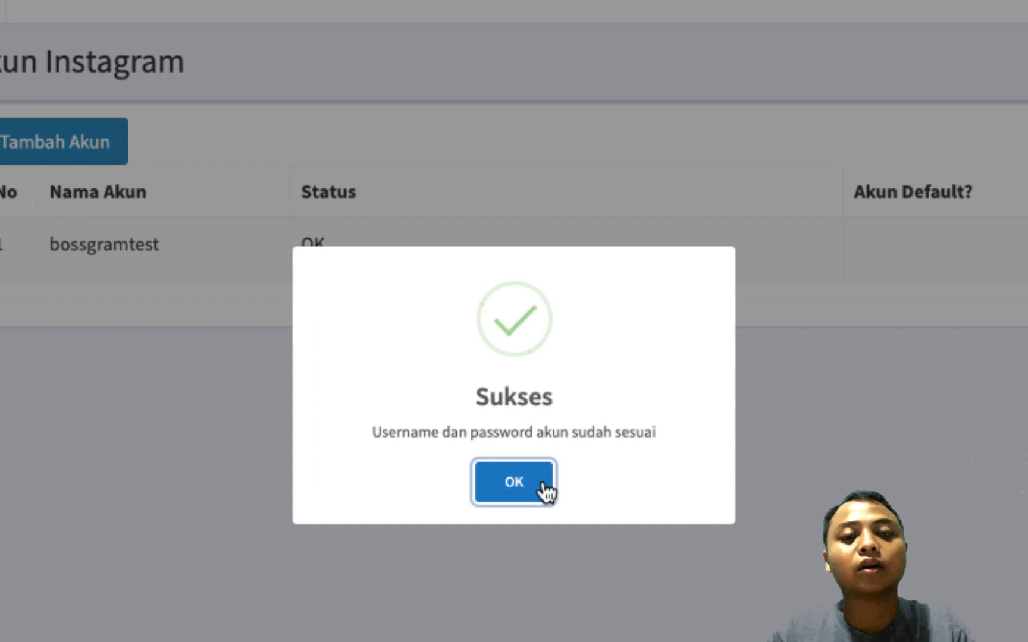
click(541, 481)
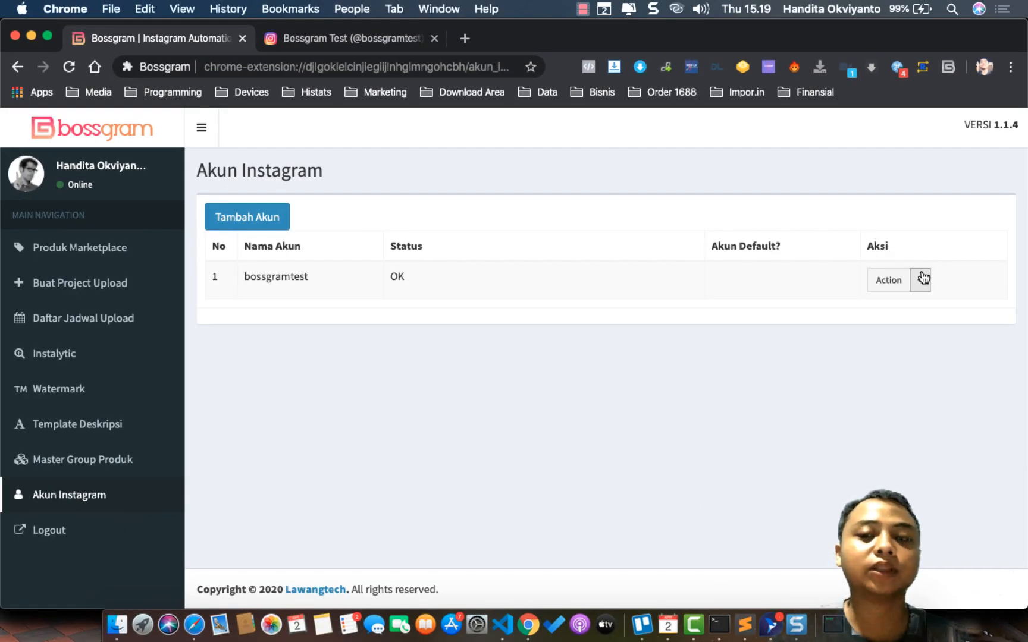
- Set bossgramtest as the default Instagram account
click(921, 281)
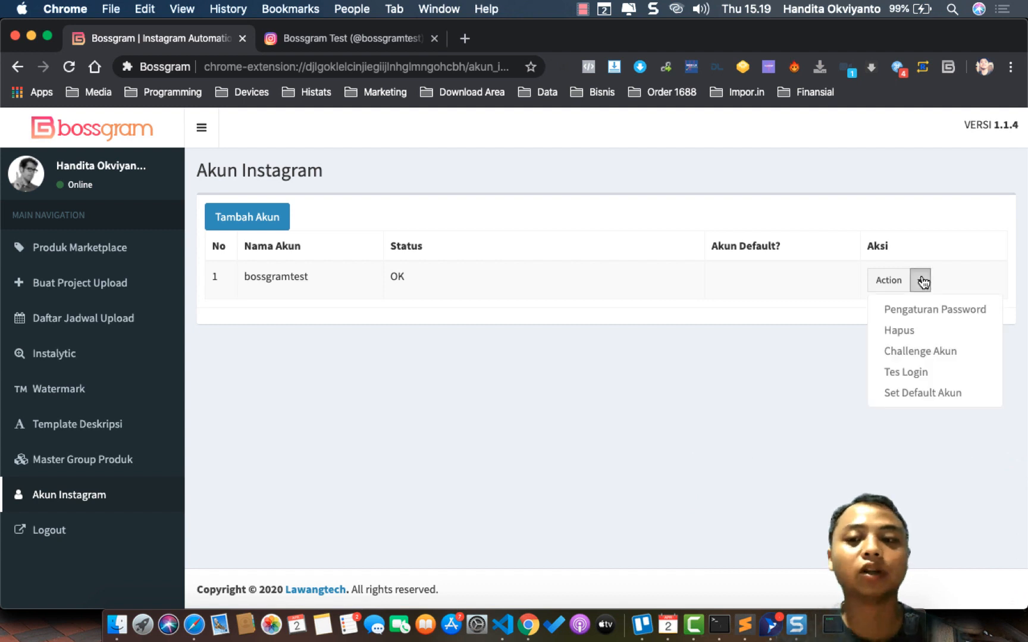
click(728, 373)
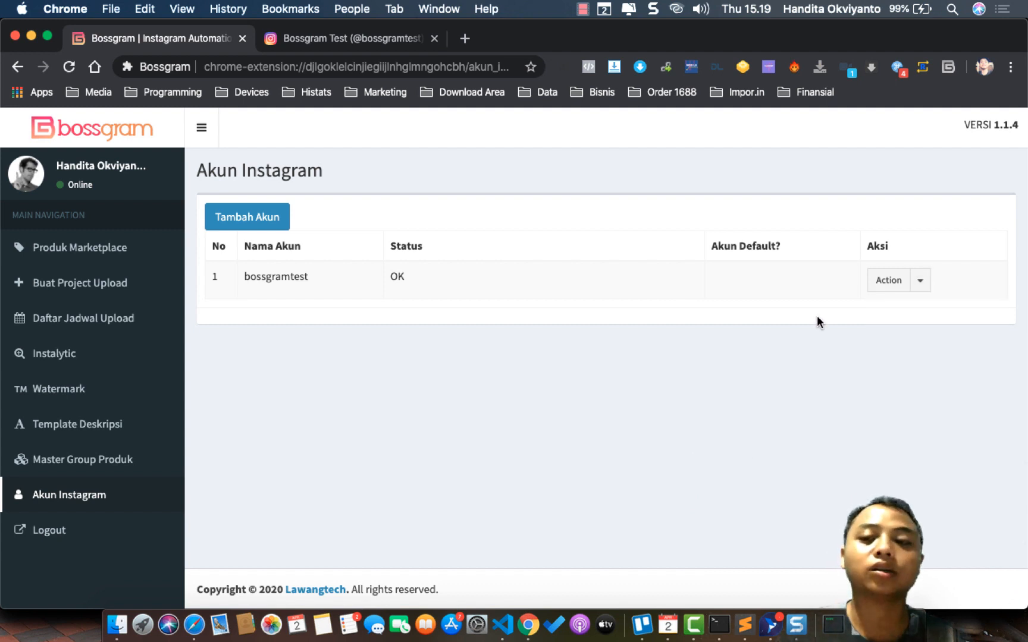
click(921, 280)
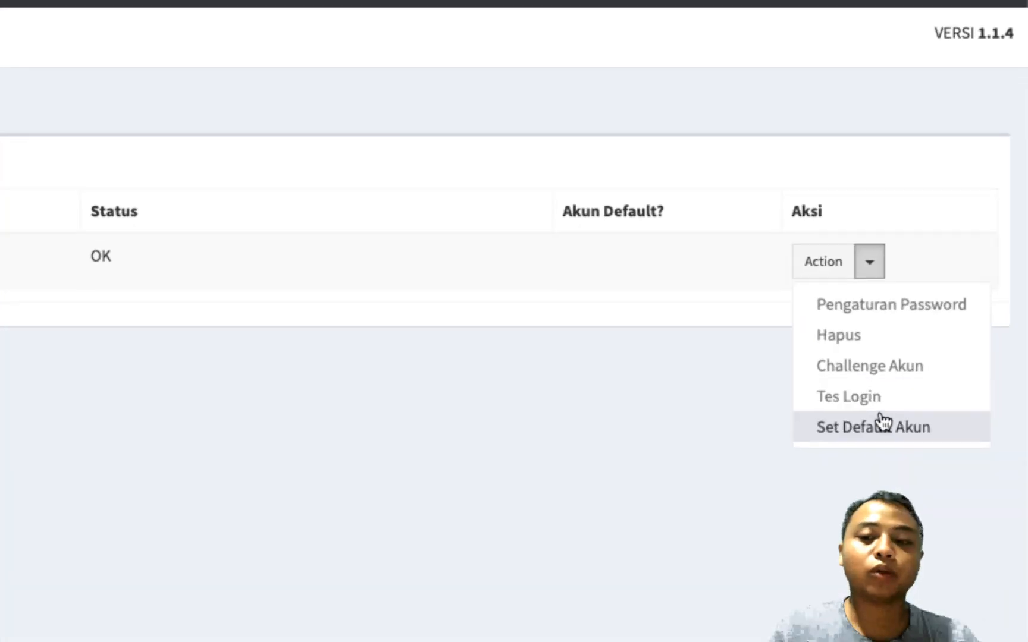
click(867, 447)
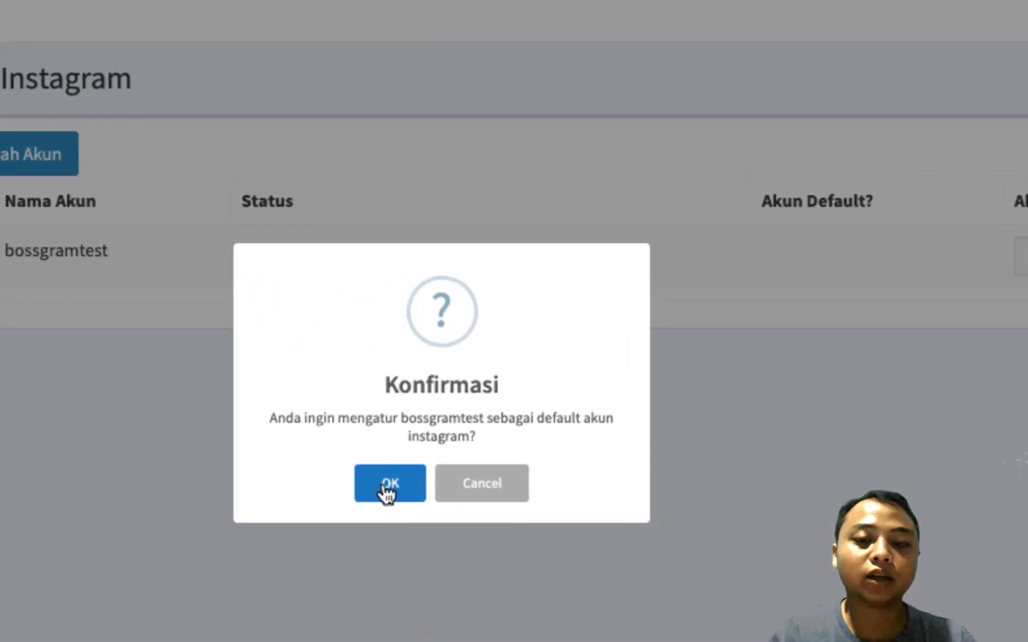
click(385, 489)
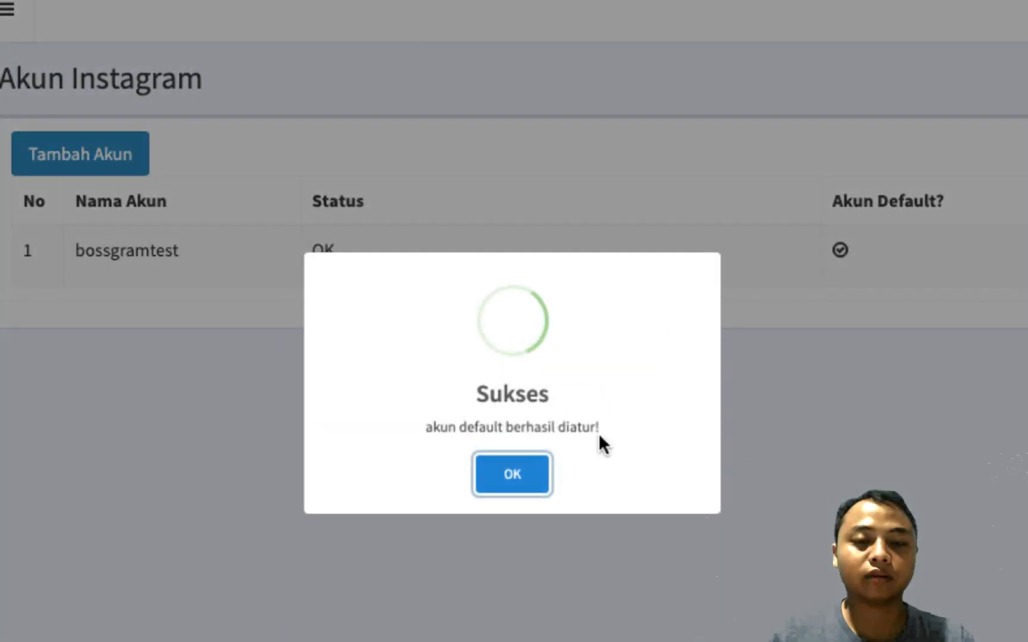
click(530, 470)
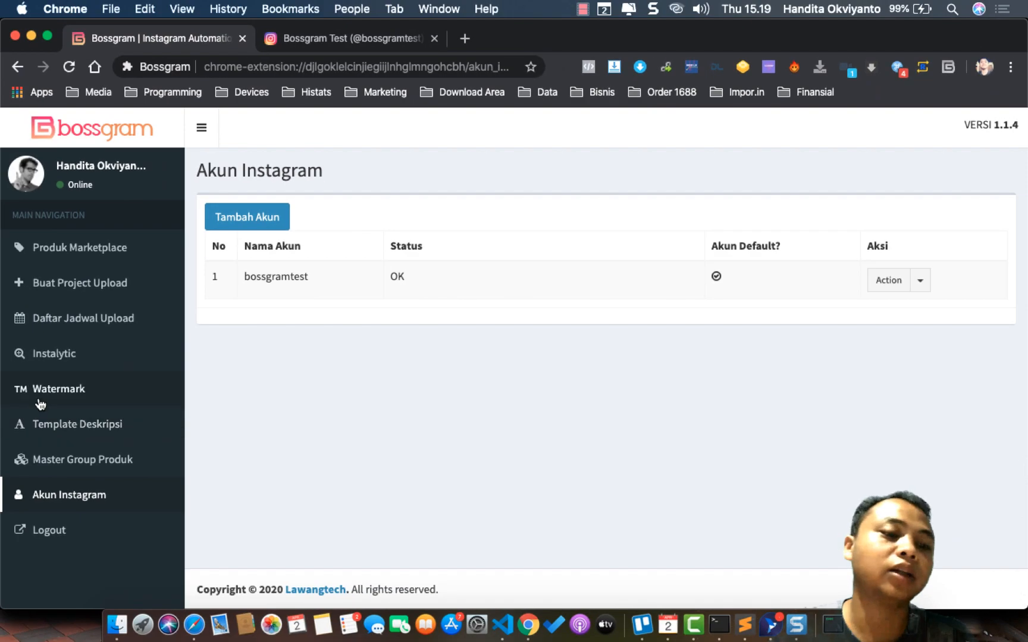
- Start a new watermark on the Watermark page and name it Bossgram Frame
click(38, 396)
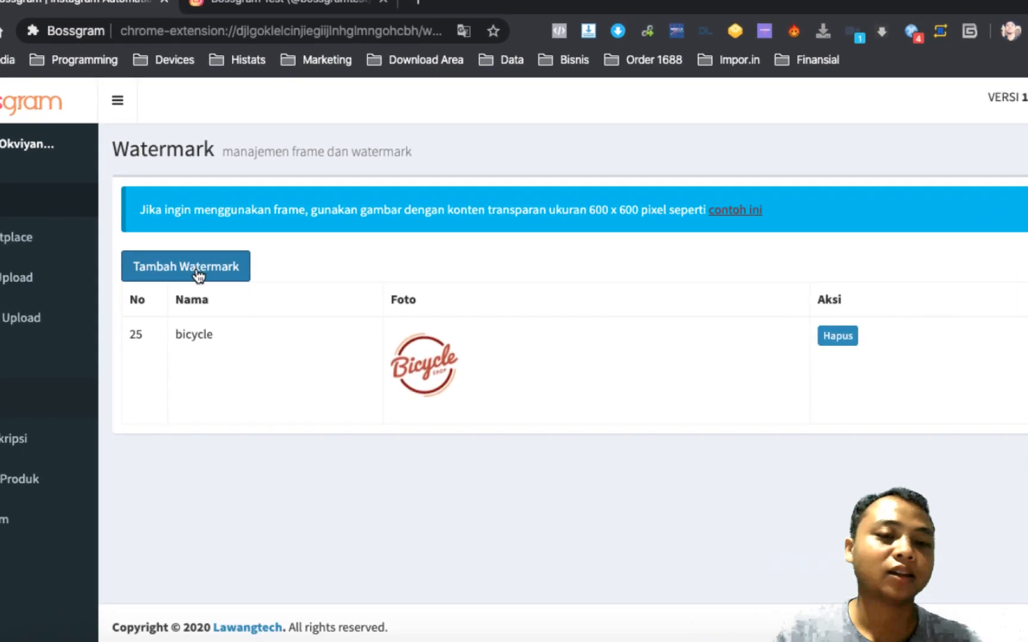
click(198, 275)
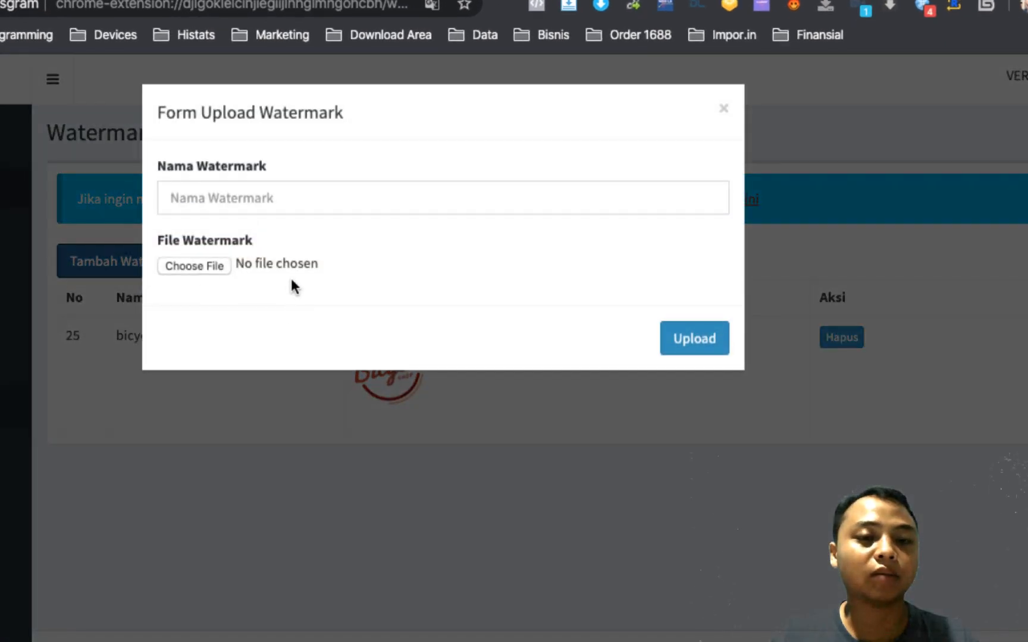
click(269, 206)
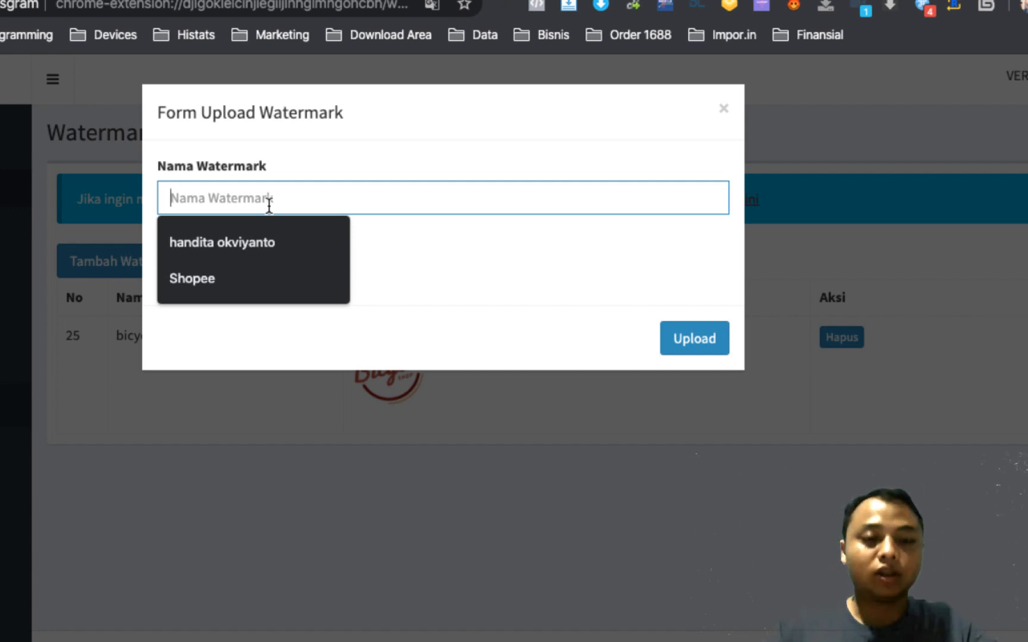
text(Bossgram Frame)
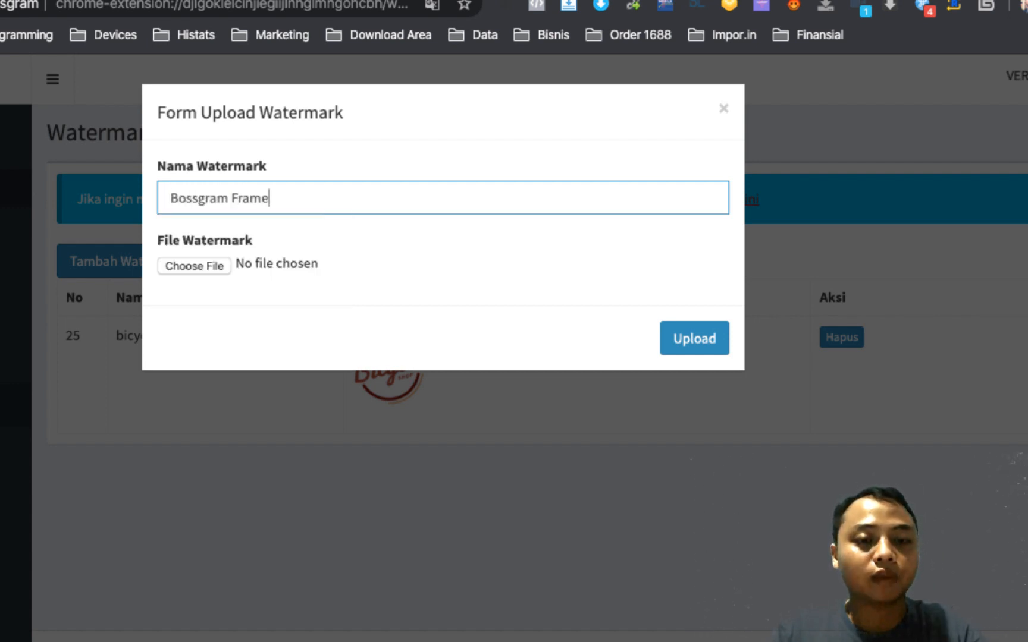
- Choose BOSSGRAMFRAME.png from the FRAME folder inside Bossgram on the HDD as the watermark file
click(197, 265)
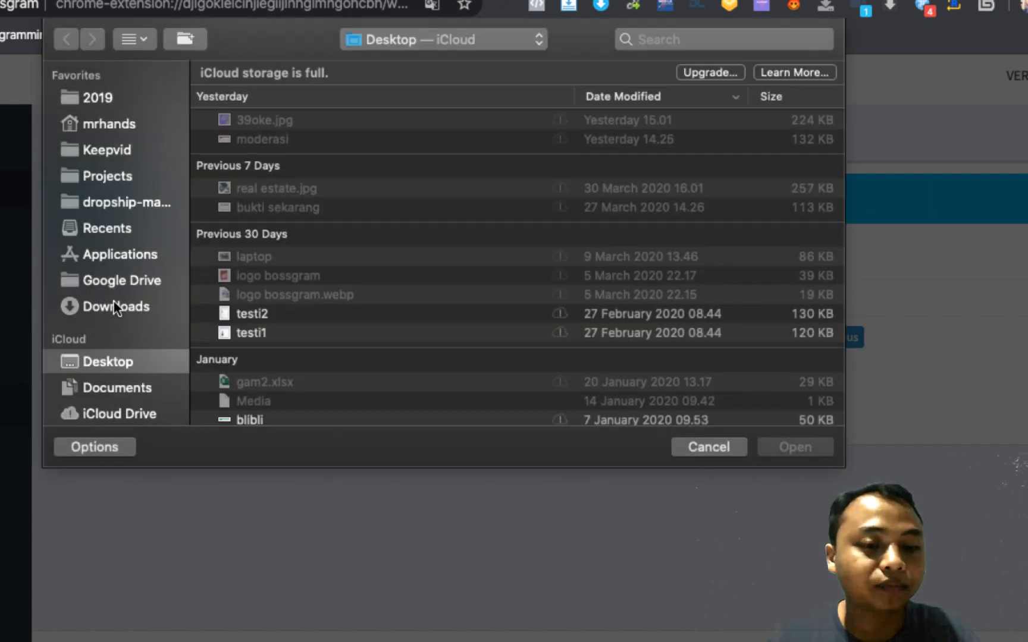
scroll(125, 333, down, 3)
click(106, 364)
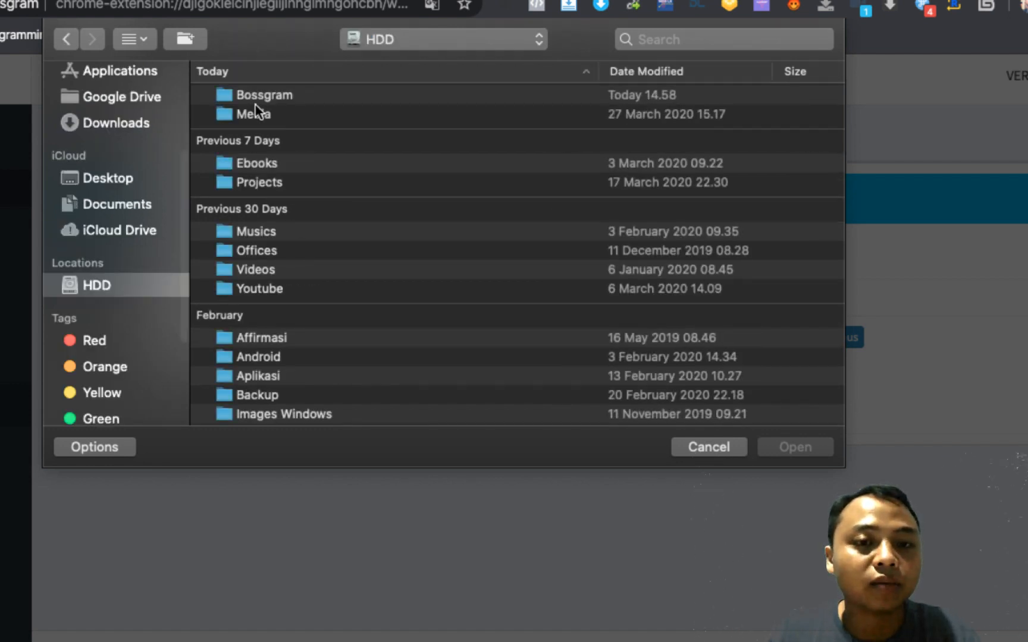
click(251, 97)
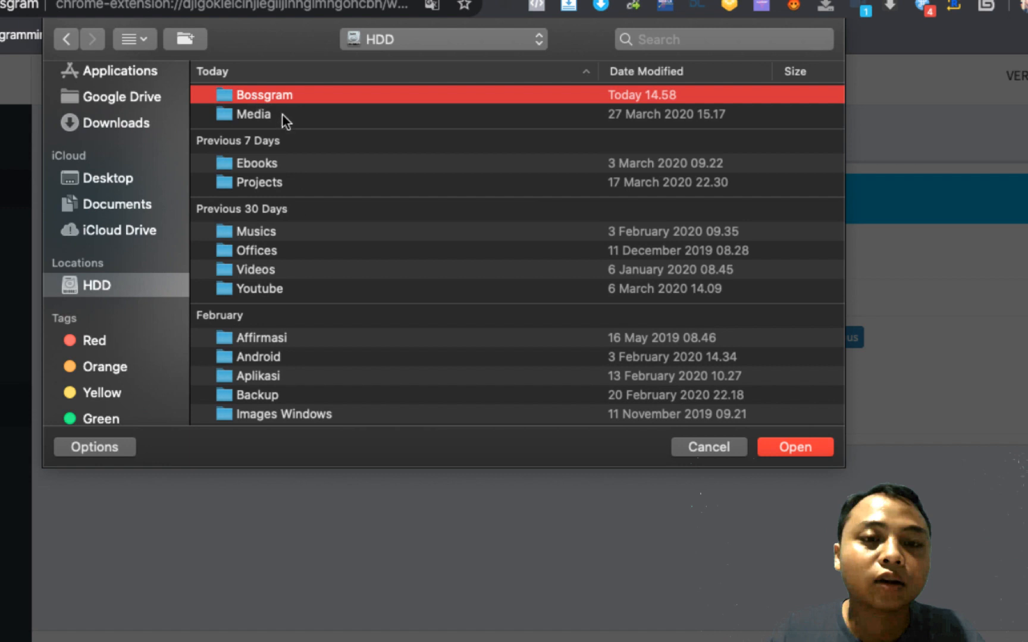
double_click(272, 95)
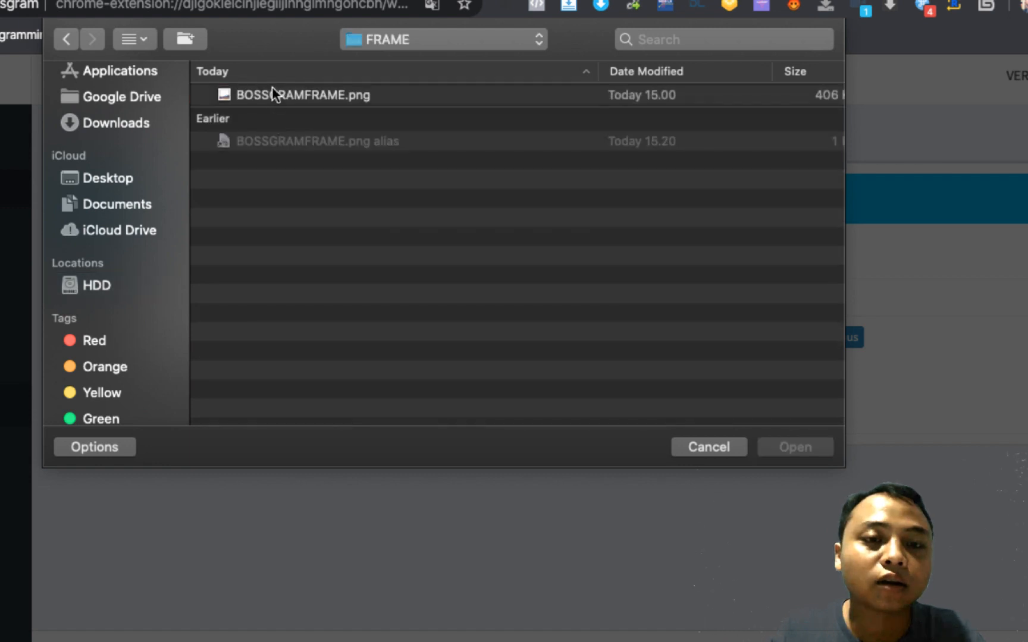
click(271, 94)
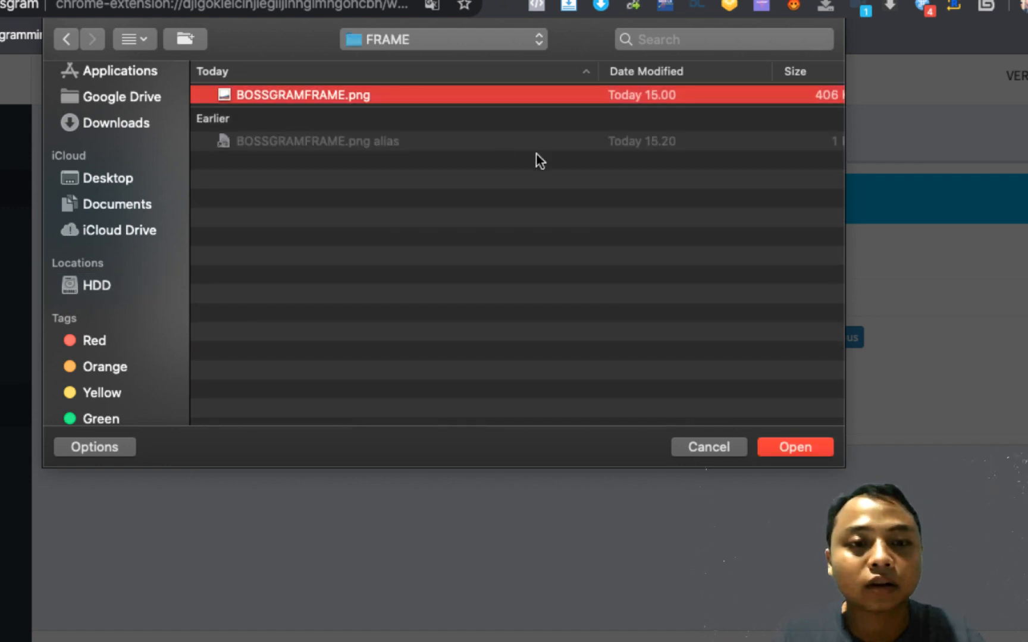
click(788, 450)
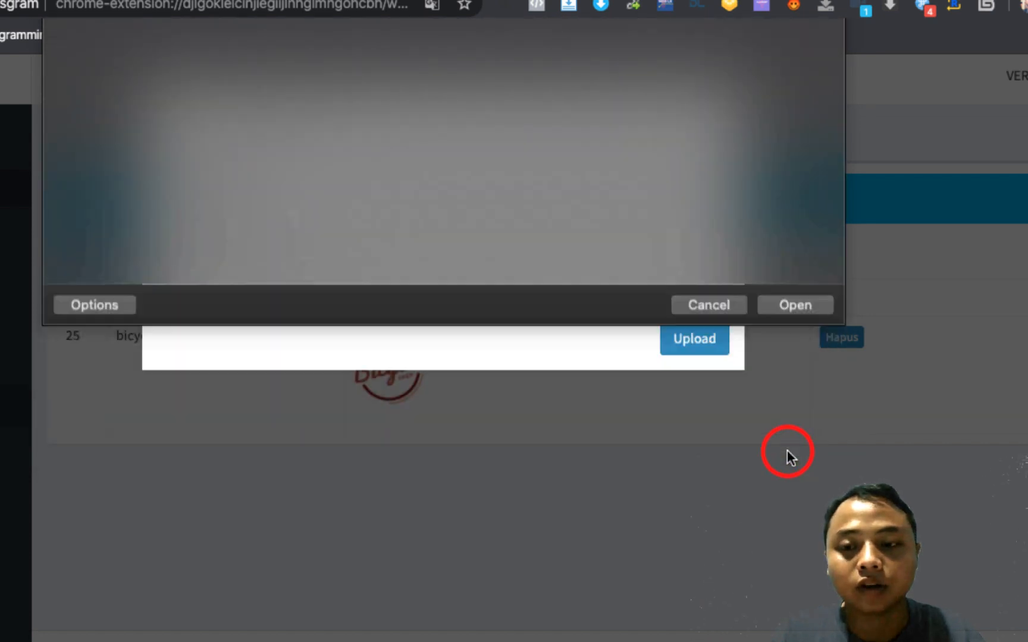
- Upload the Bossgram Frame watermark
click(707, 348)
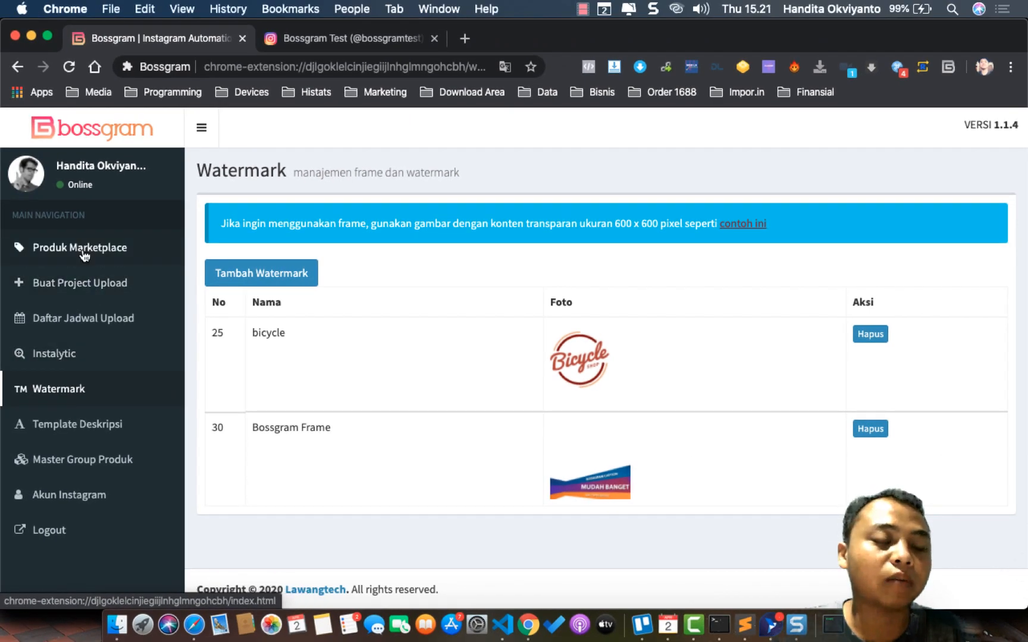
- Start a new upload project from the marketplace (Dari Marketplace) and choose bossgramtest as its Instagram account
click(67, 286)
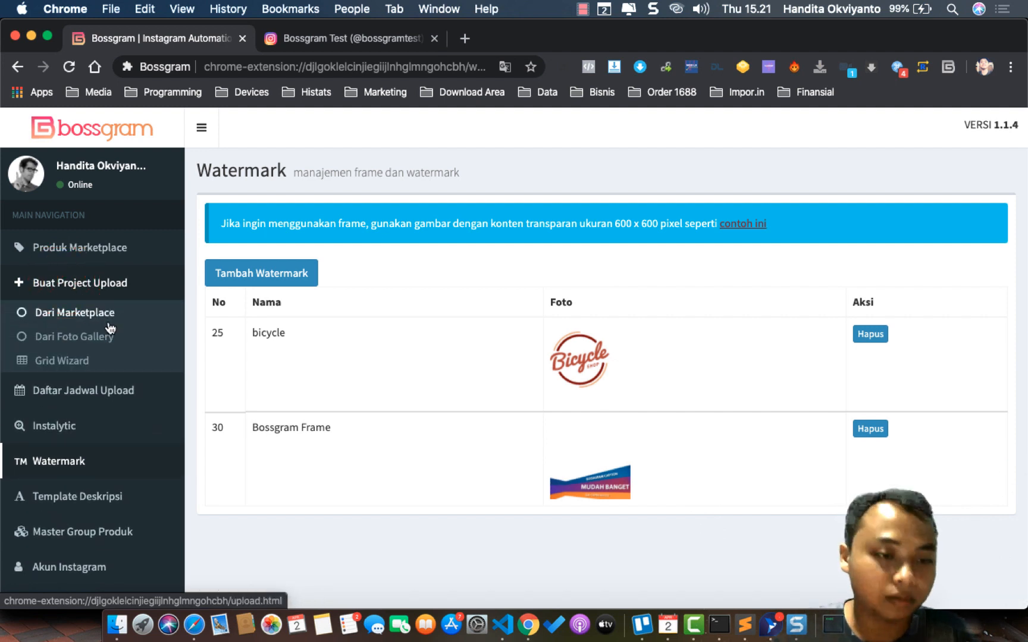
click(109, 324)
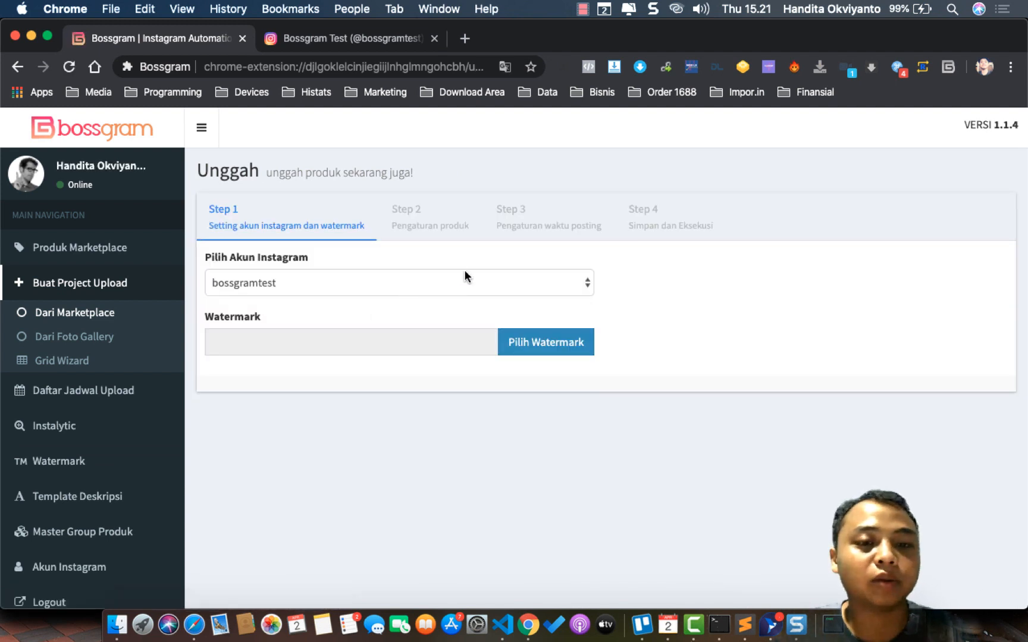
click(343, 283)
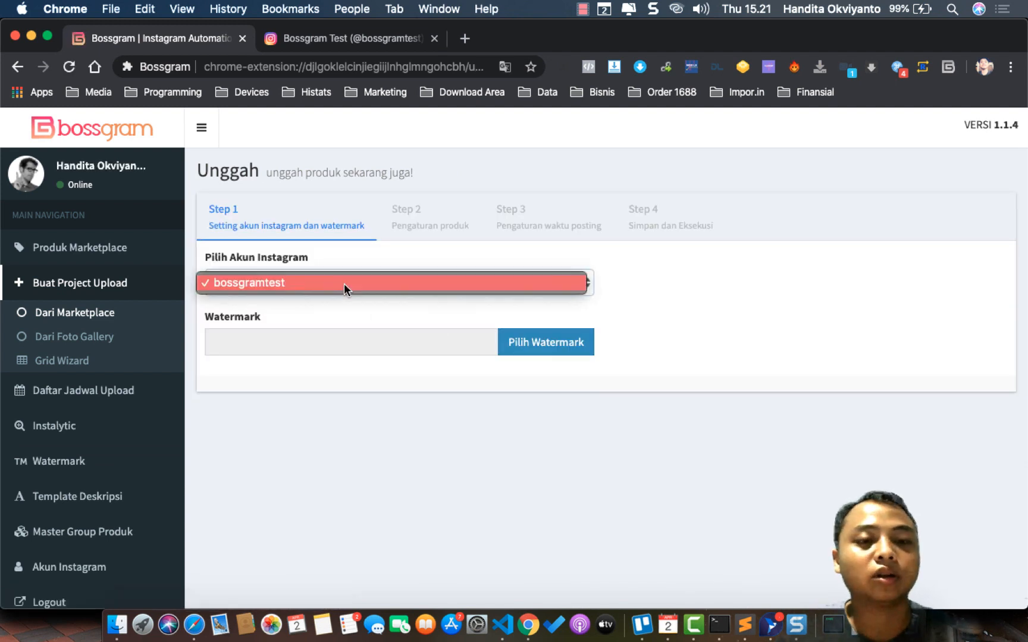
click(344, 284)
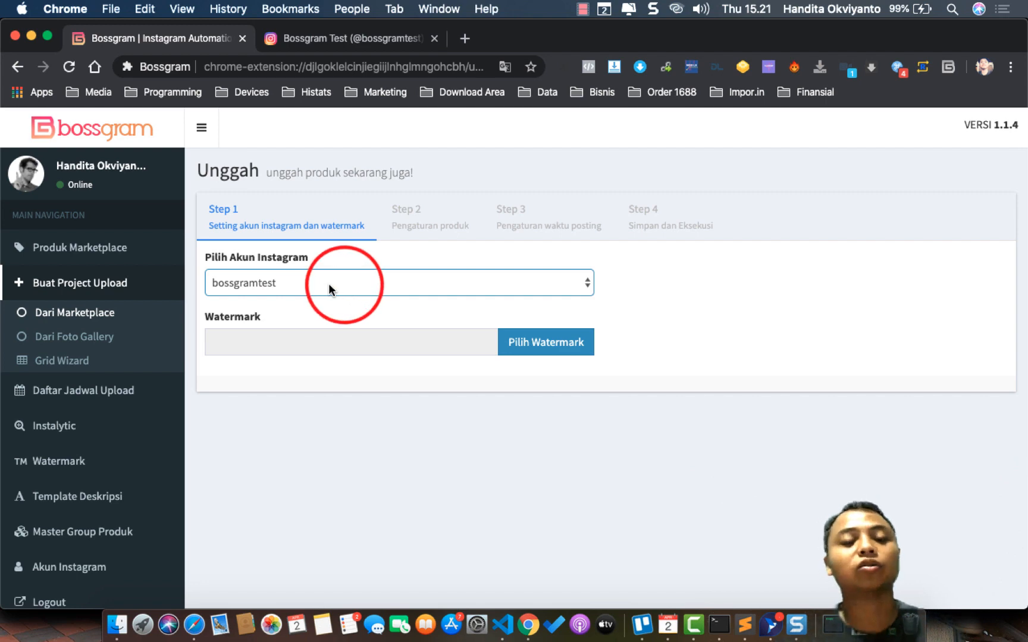
- Choose the Bossgram Frame image as the project's watermark and set its position to Center
click(540, 345)
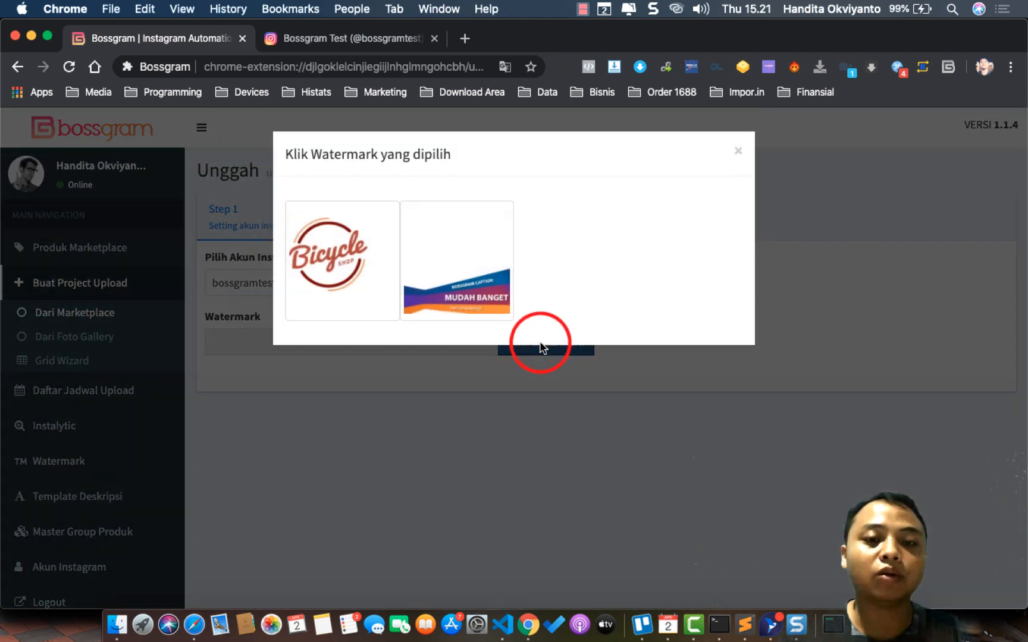
click(462, 275)
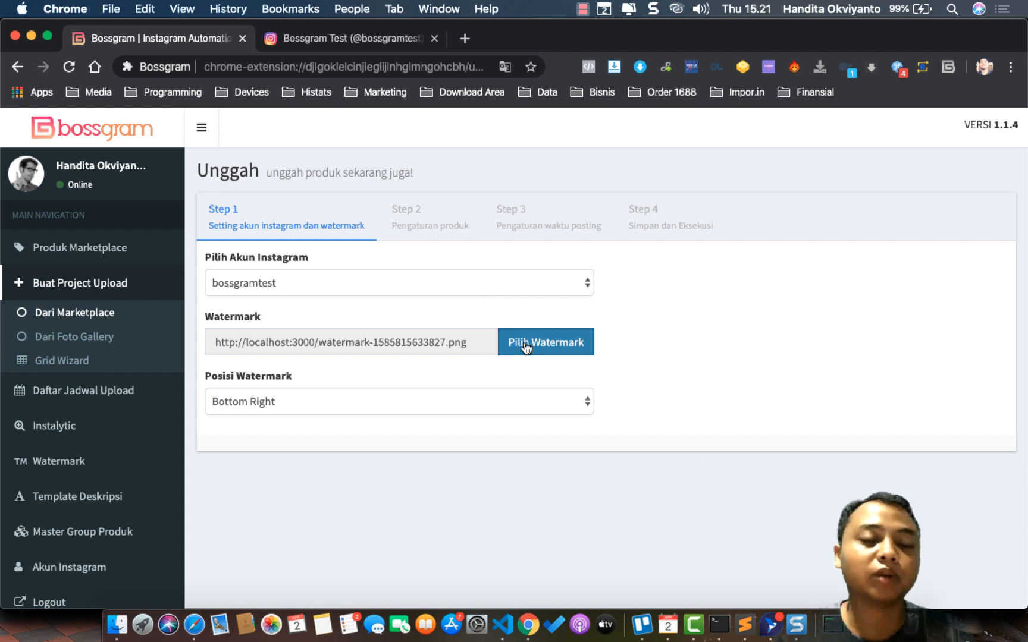
click(394, 396)
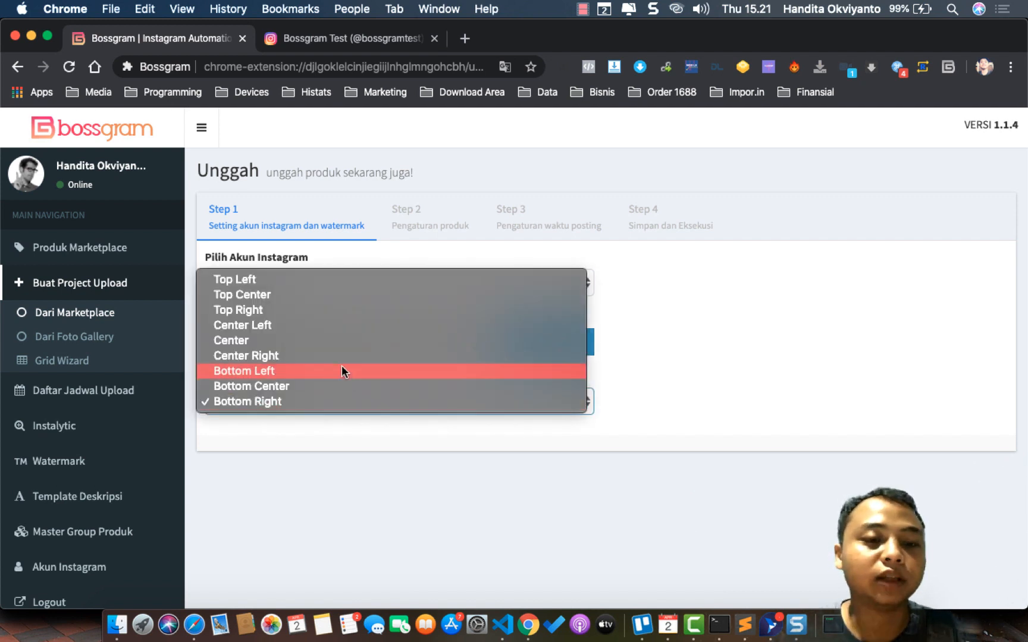
click(313, 341)
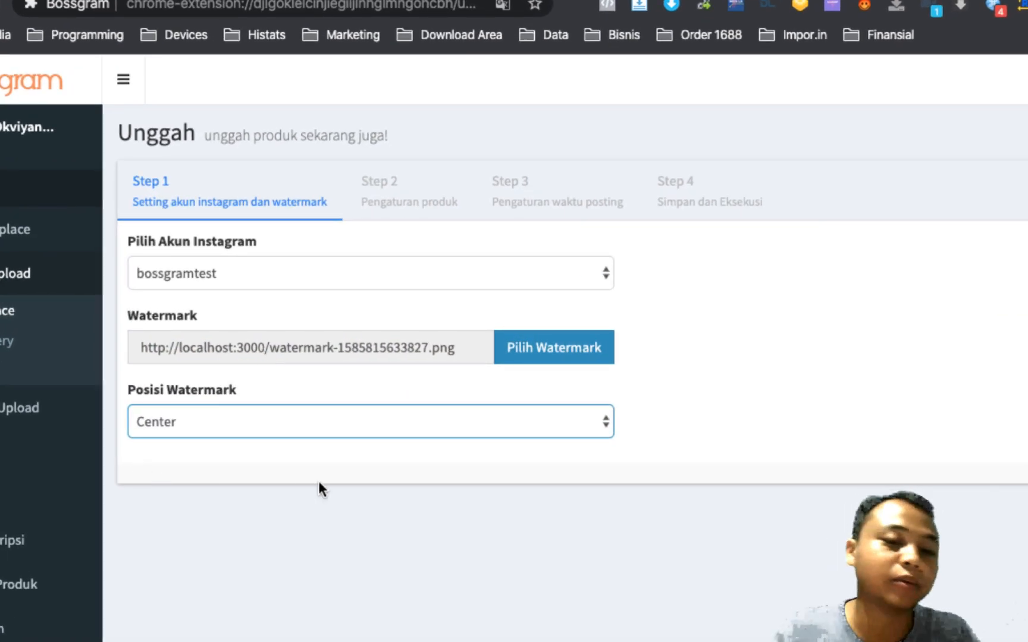
click(248, 428)
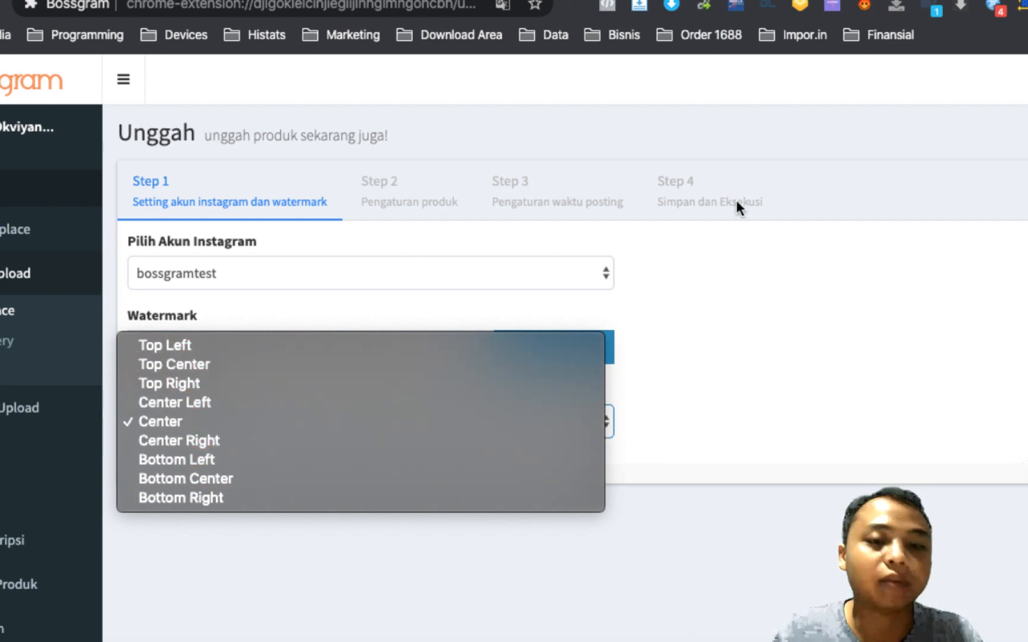
click(754, 302)
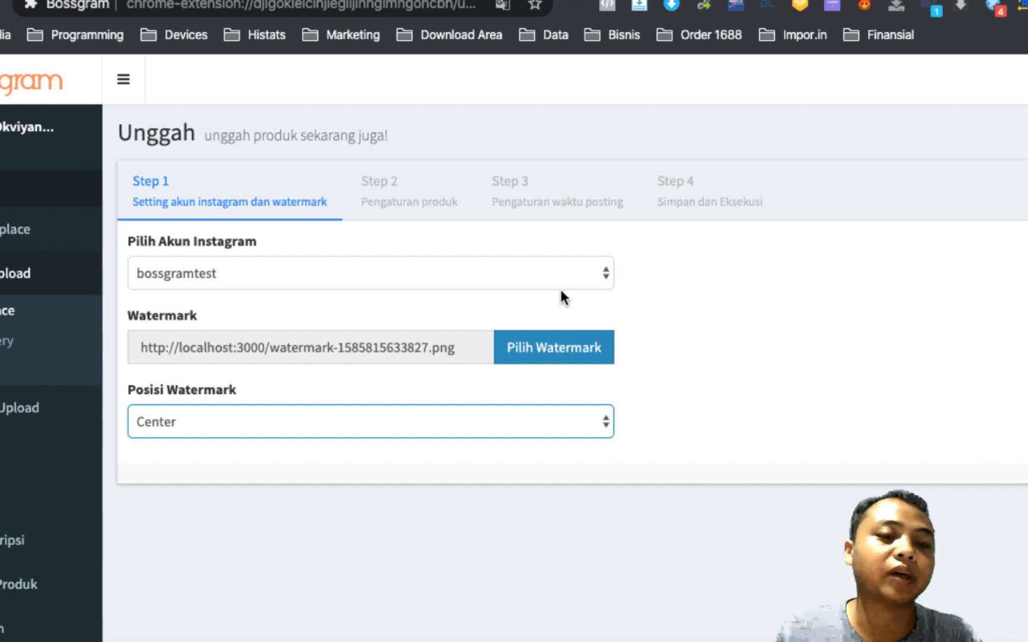
- Go to Step 2 (Pengaturan produk) and bring up the list of marketplace products to add
click(415, 192)
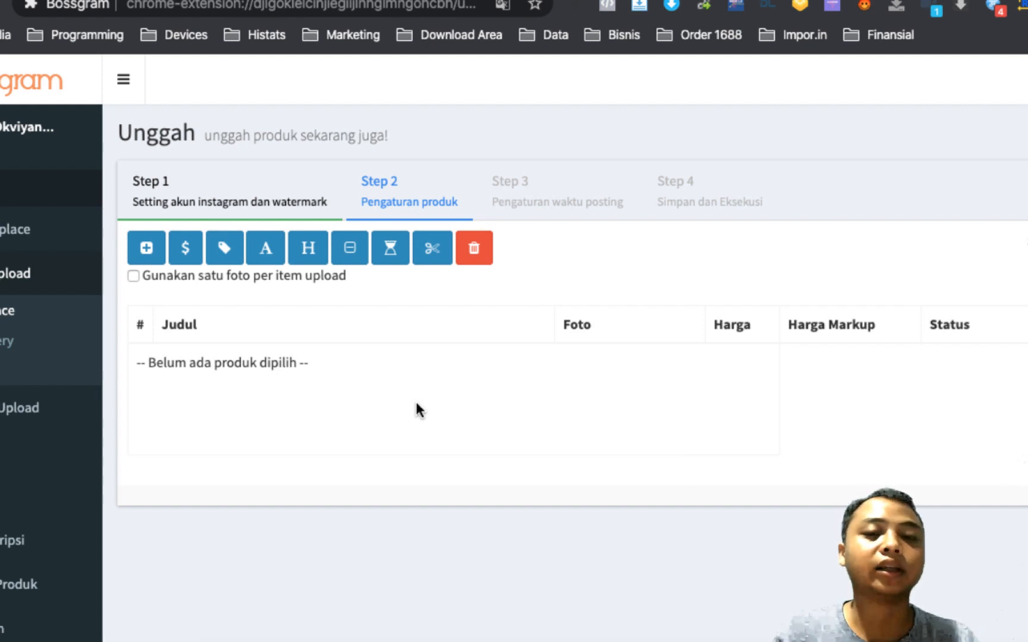
click(149, 249)
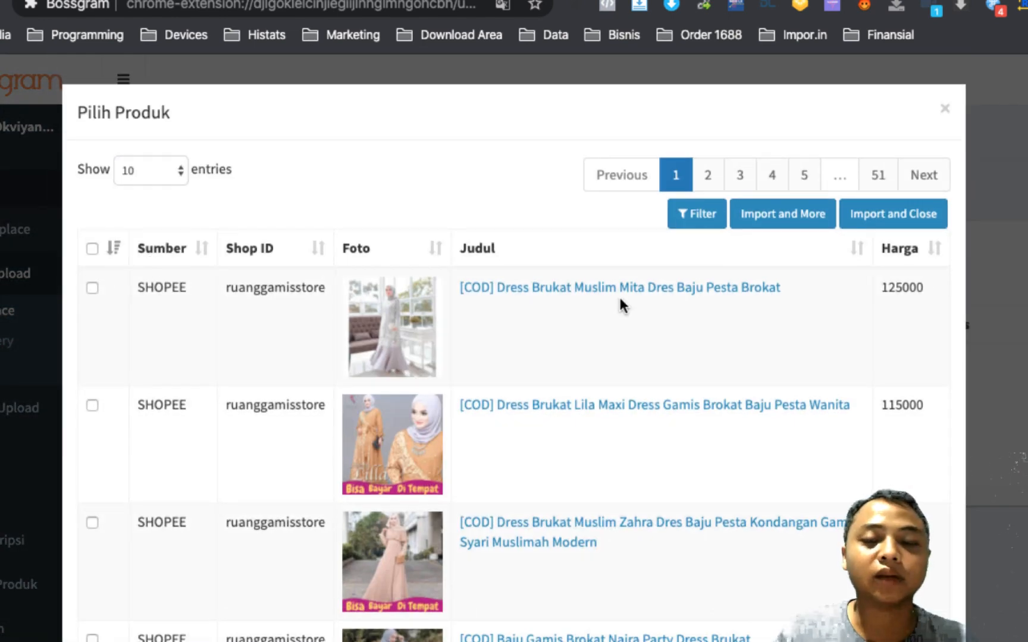
scroll(314, 314, down, 10)
scroll(314, 314, up, 10)
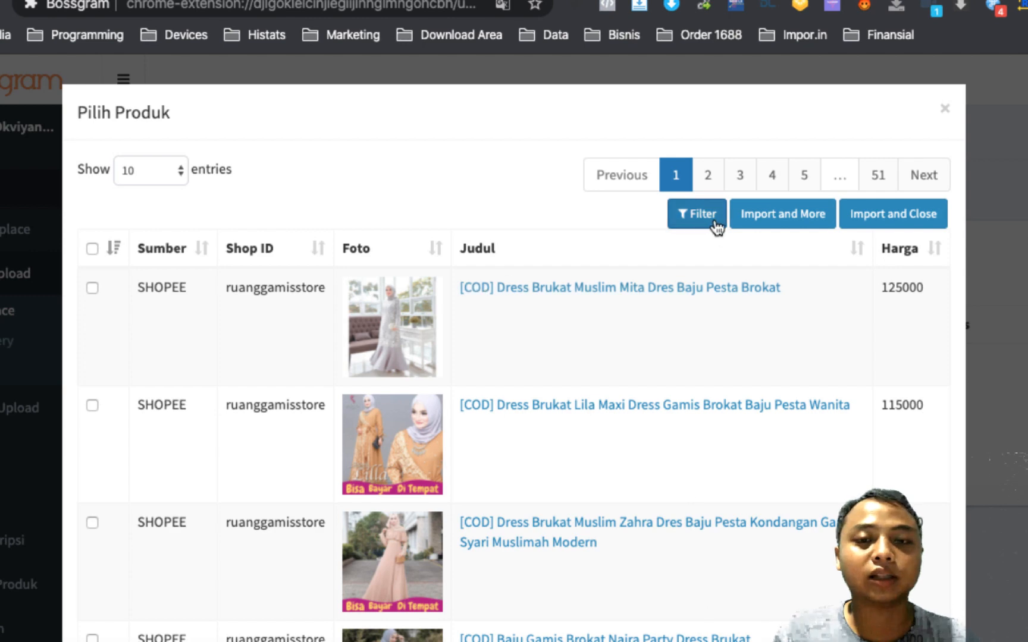
- Try to filter the product list by the Peralatan RT group, leaving source and store unselected
click(694, 216)
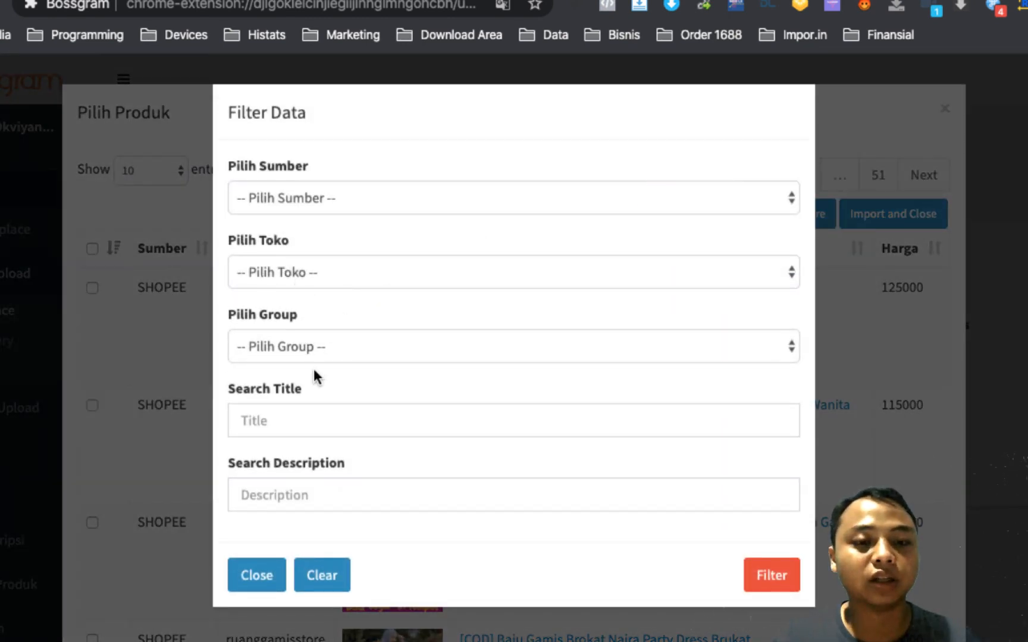
click(291, 333)
click(285, 386)
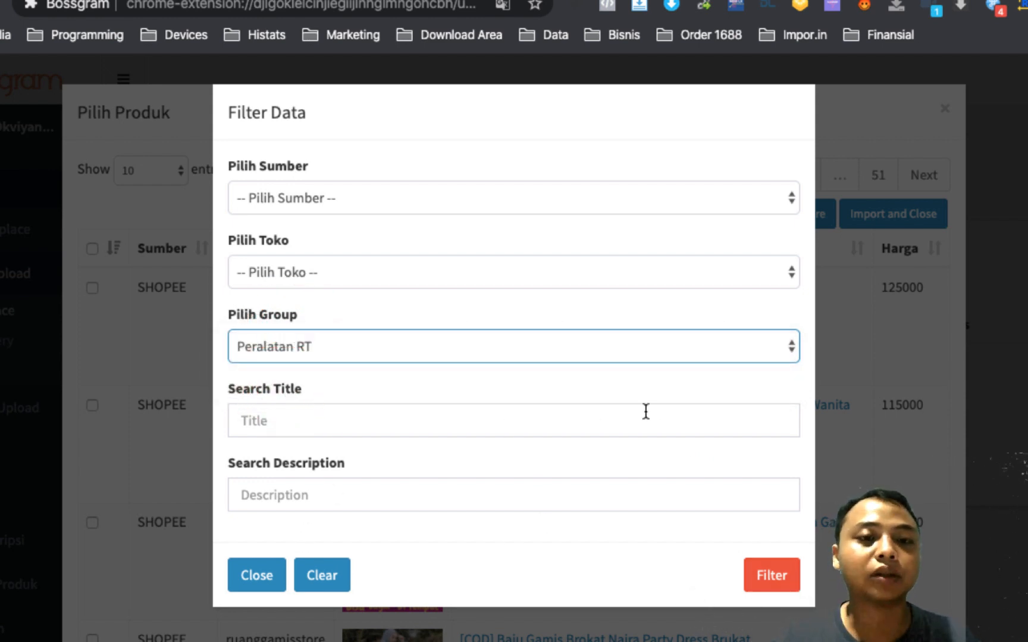
click(504, 202)
click(386, 138)
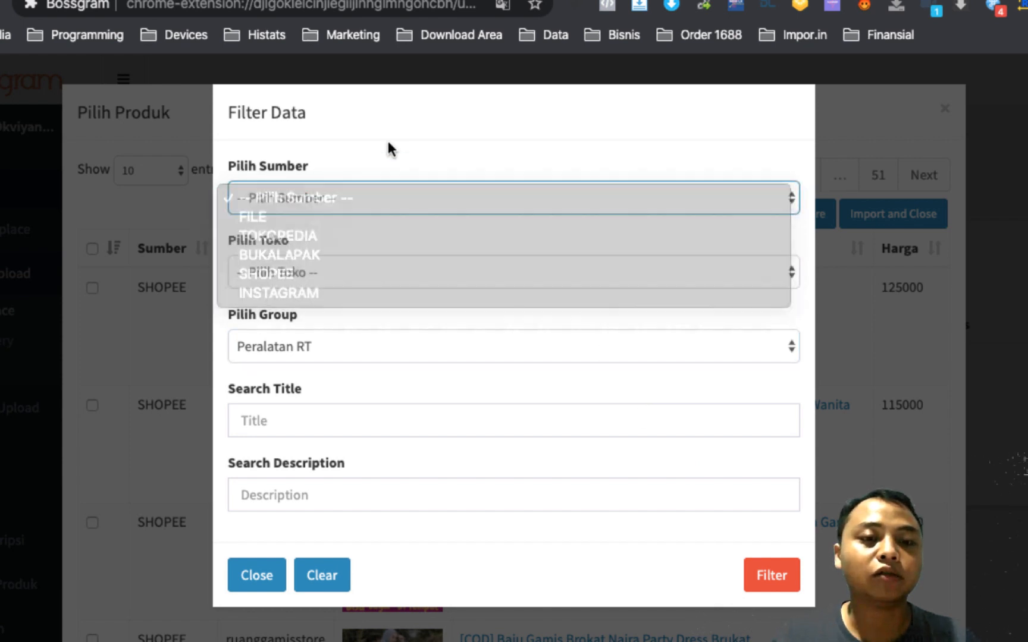
click(329, 268)
click(311, 348)
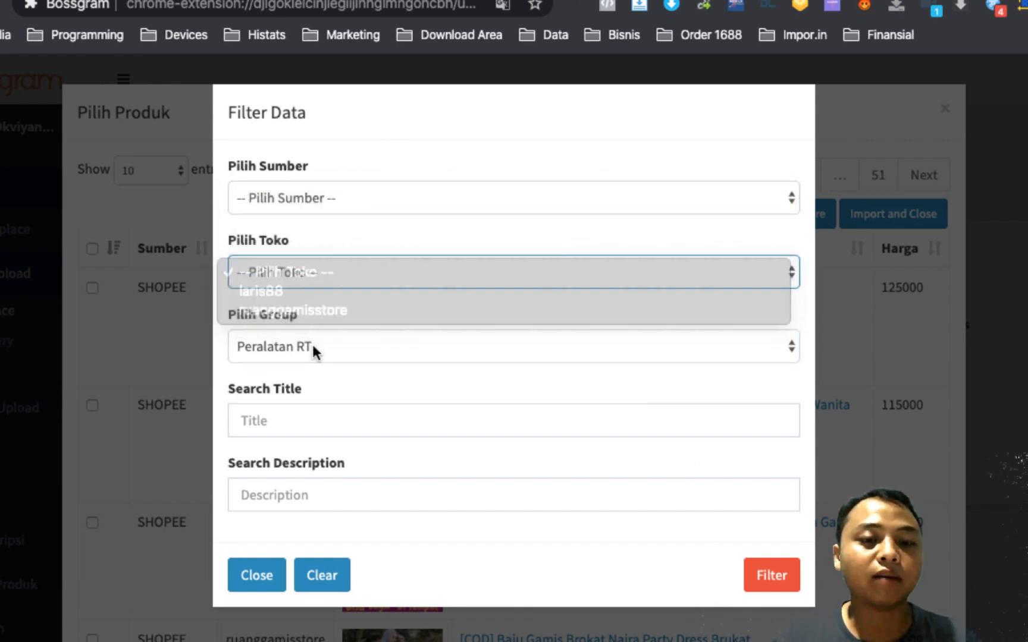
click(780, 577)
scroll(147, 310, down, 10)
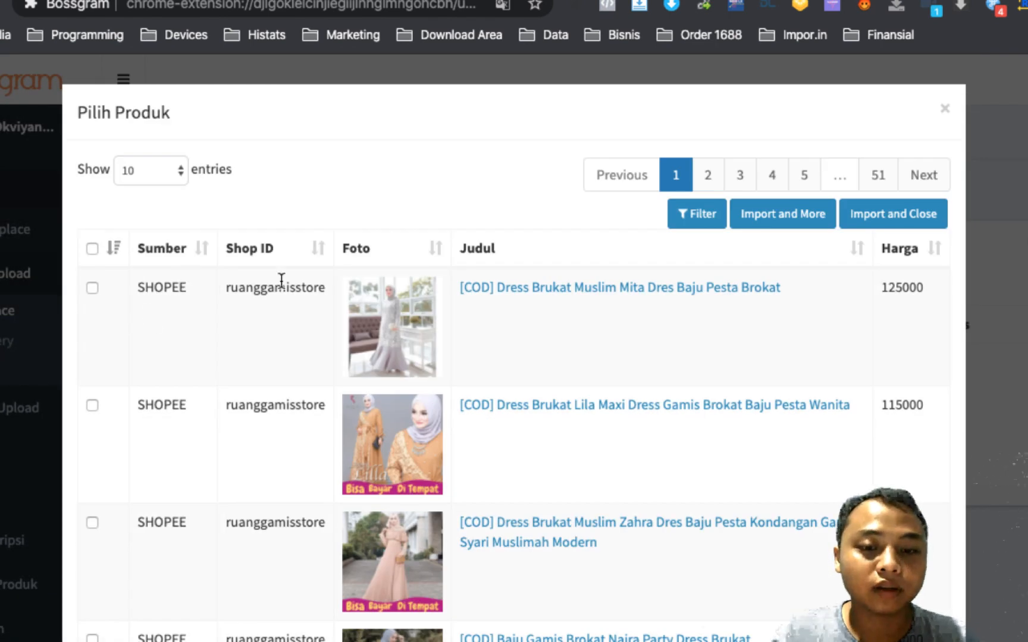
- Select all products on the first page, look through them, and clear the selection
click(94, 245)
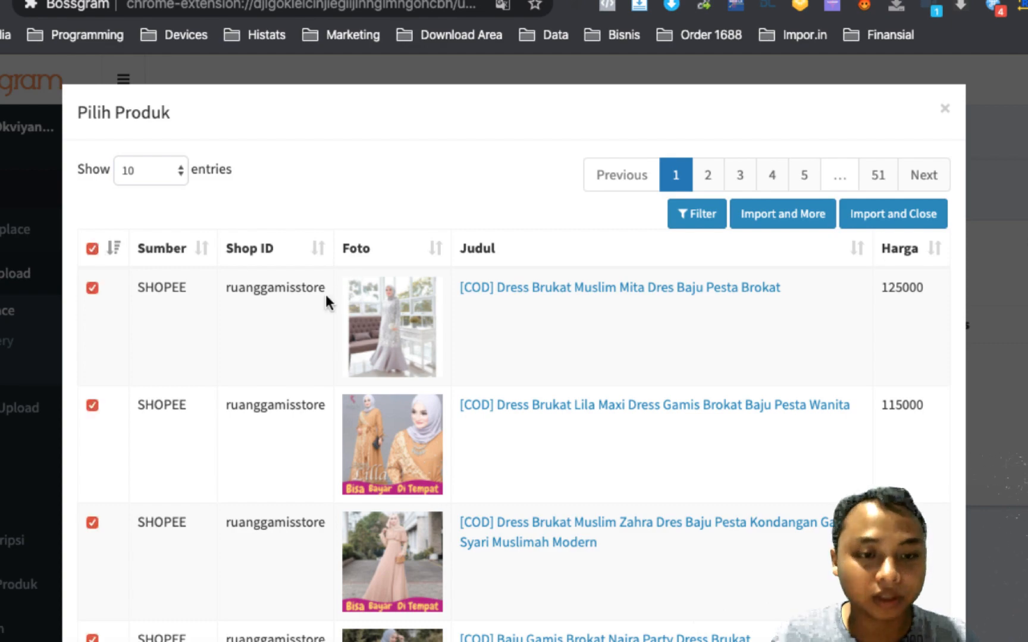
scroll(325, 294, down, 15)
scroll(326, 295, up, 15)
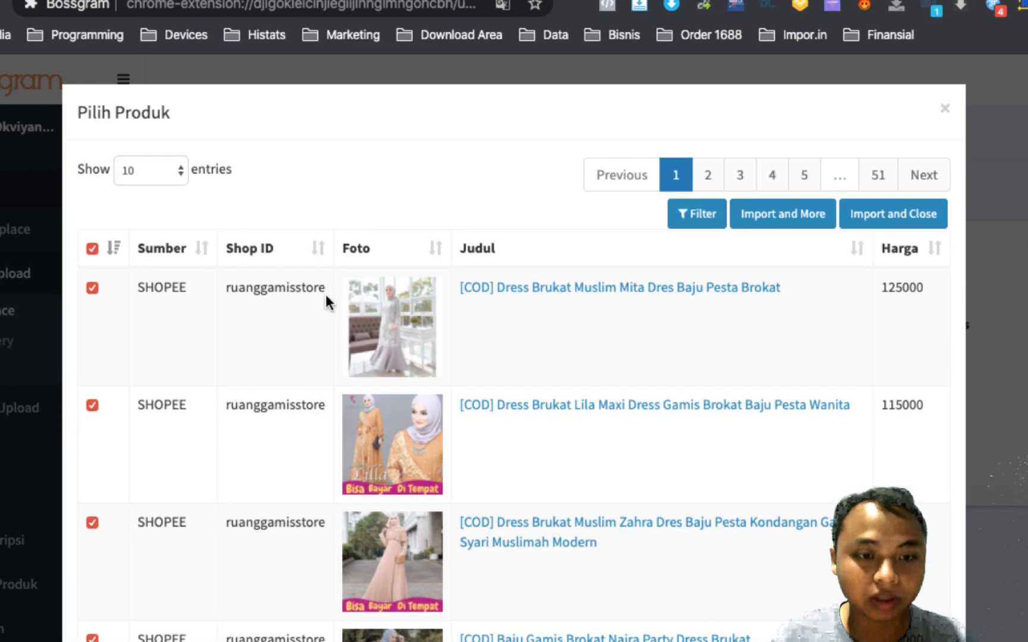
scroll(325, 295, down, 2)
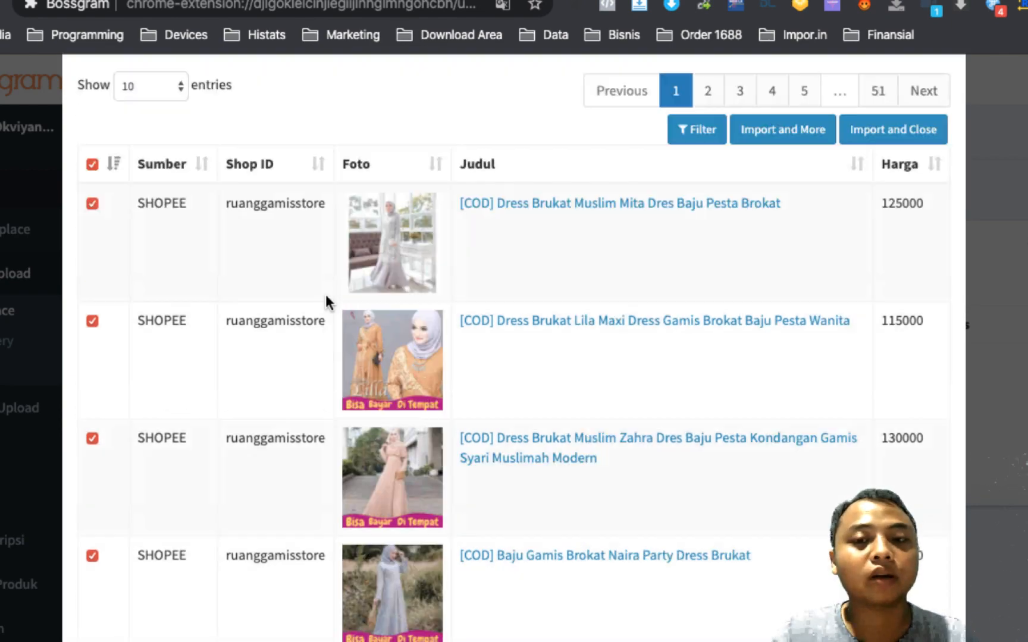
scroll(325, 295, down, 14)
scroll(325, 294, up, 15)
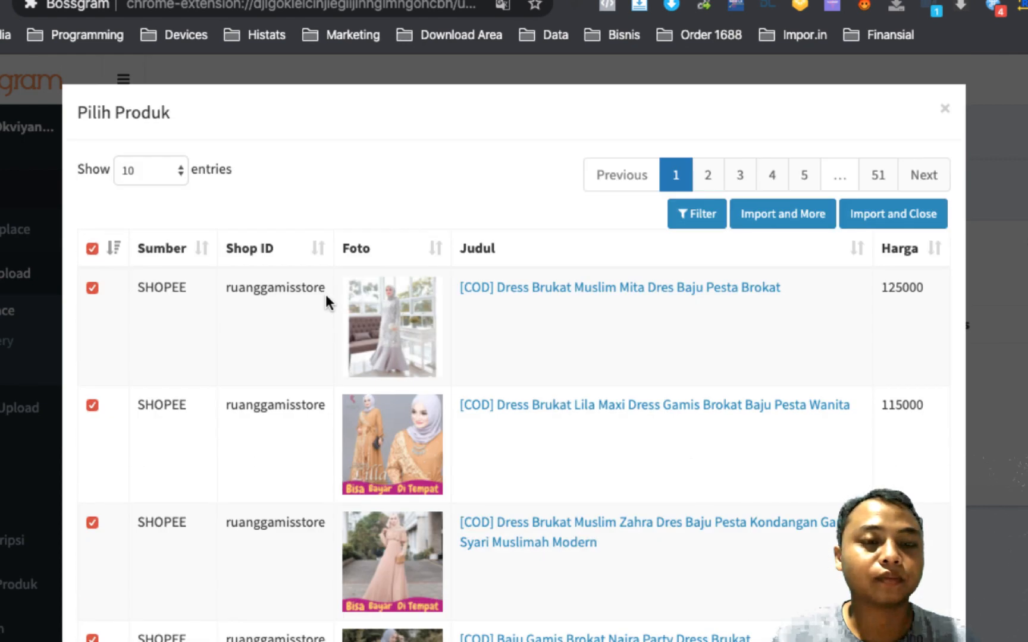
click(92, 248)
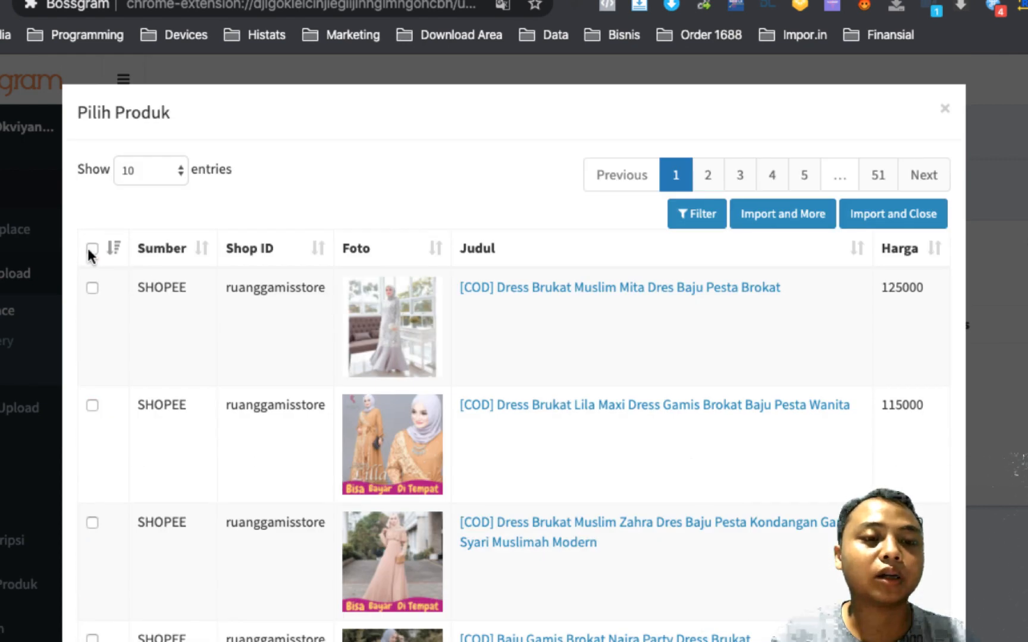
- Select the first three products, the Mita, Lila and Zahra brocade dresses, and import them into the project
click(93, 288)
click(92, 406)
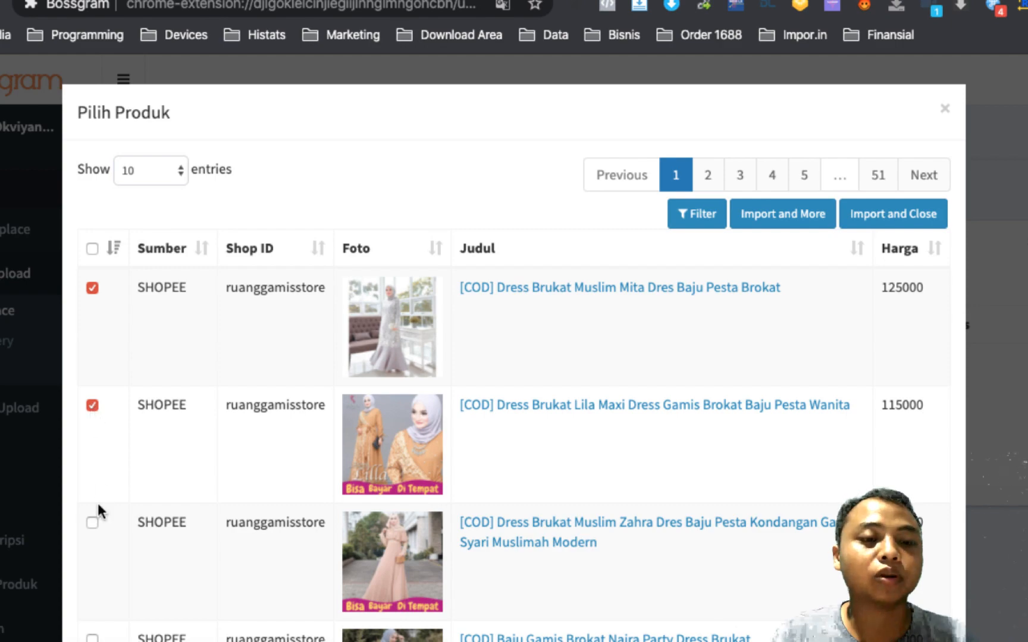
click(92, 522)
scroll(739, 487, down, 12)
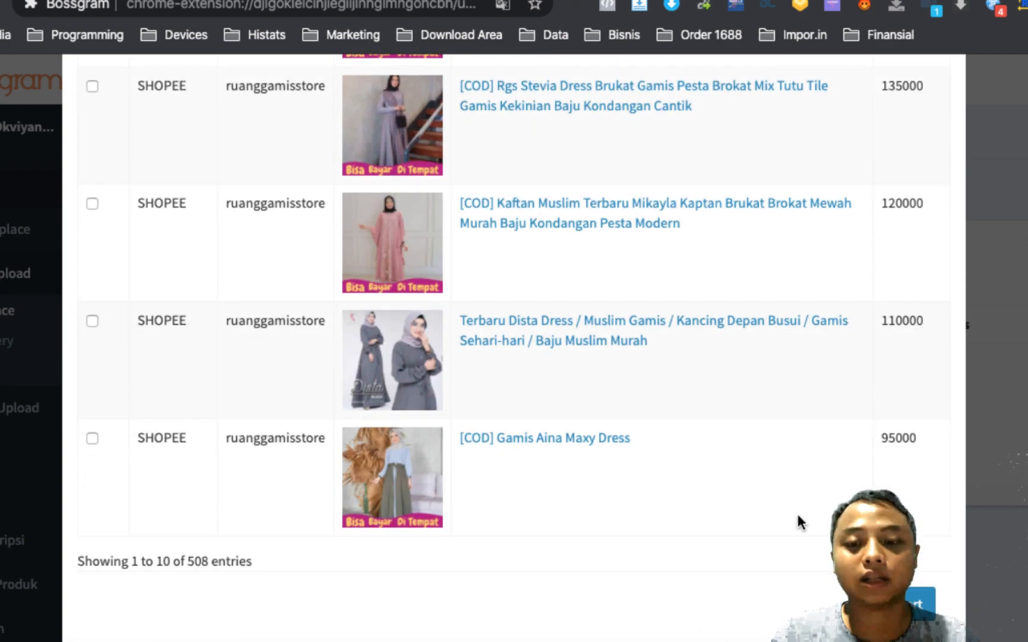
click(919, 603)
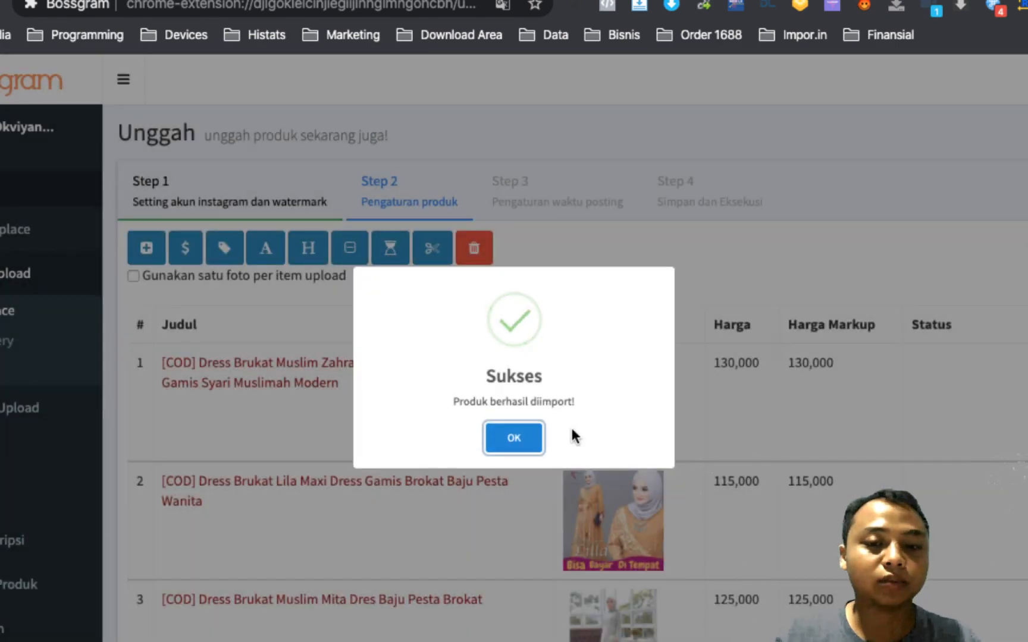
click(509, 438)
scroll(507, 436, down, 2)
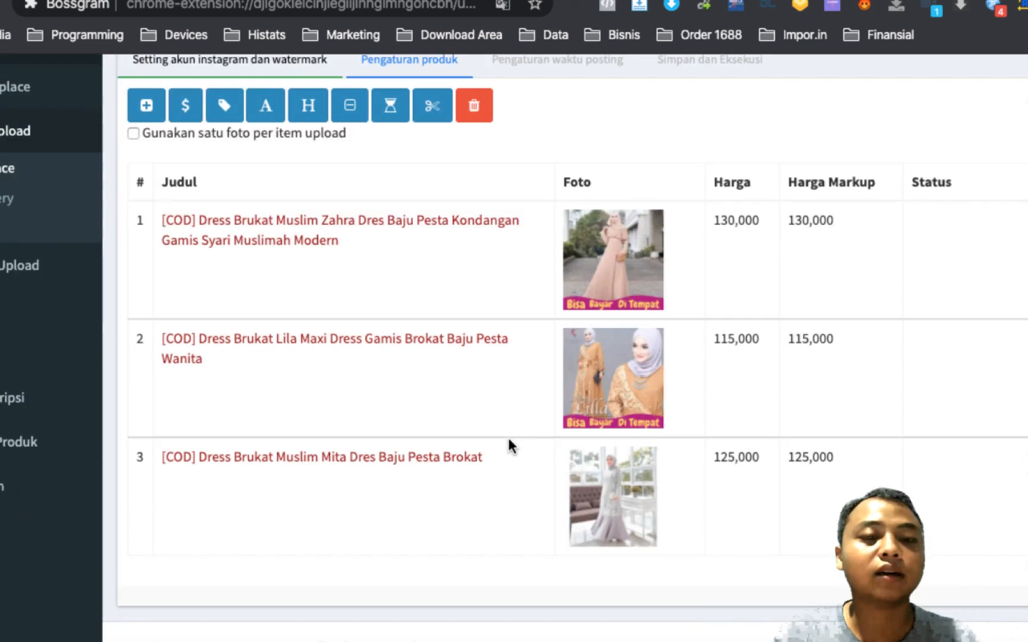
scroll(509, 443, up, 2)
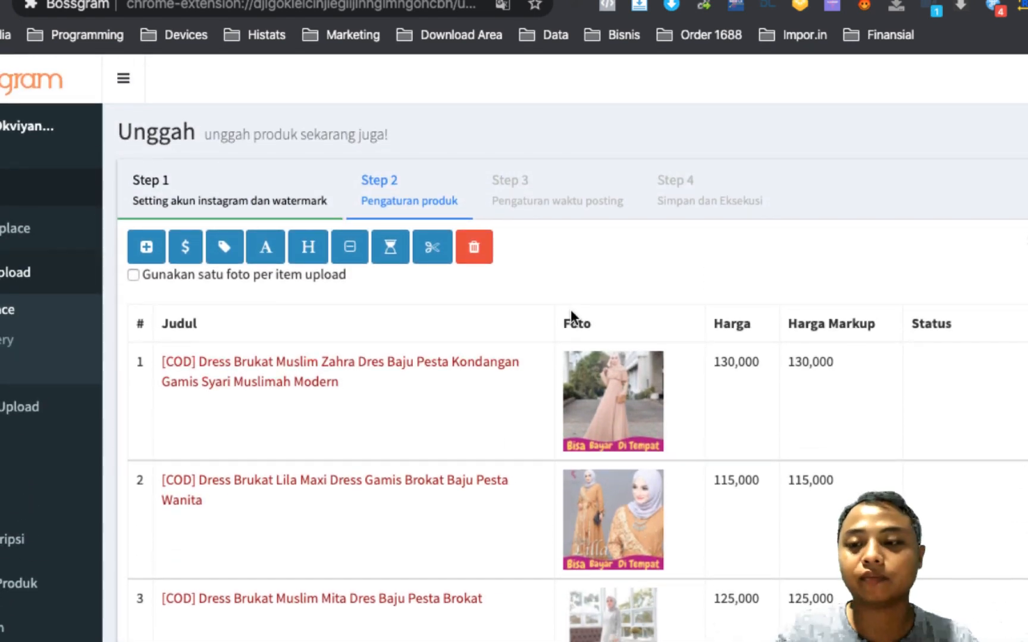
- Apply a Normal markup of 50 as Persentase to all imported product prices, with 0 rounding digits
scroll(571, 309, down, 2)
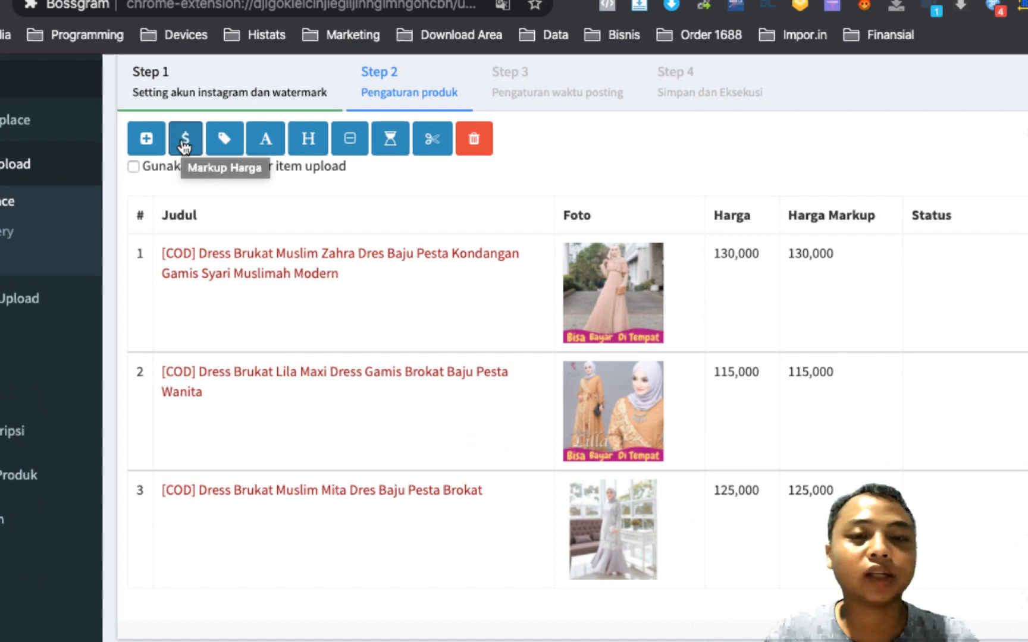
click(184, 143)
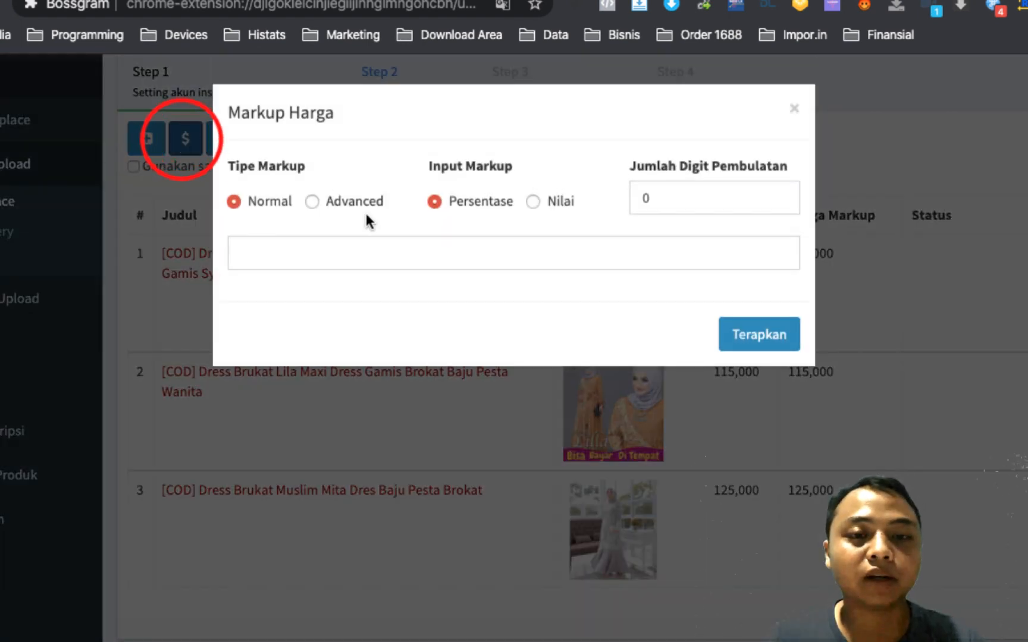
click(325, 203)
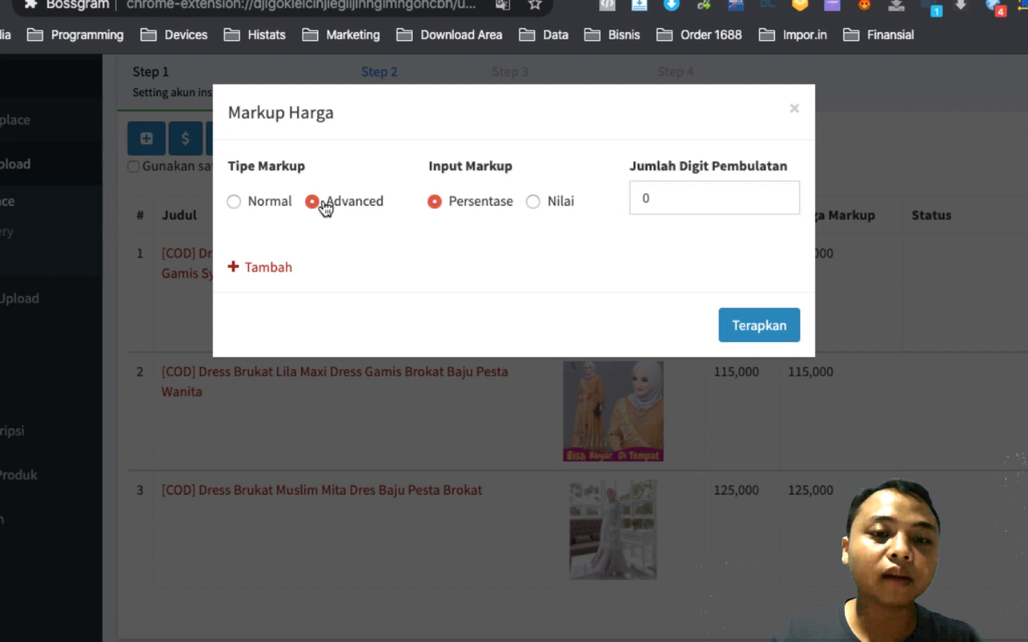
click(233, 198)
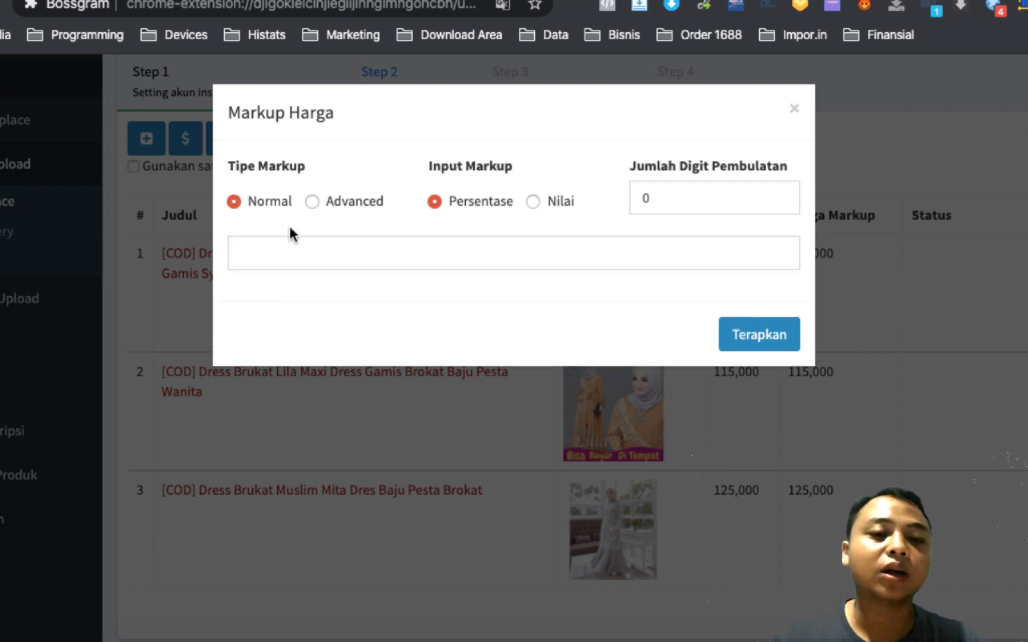
click(298, 242)
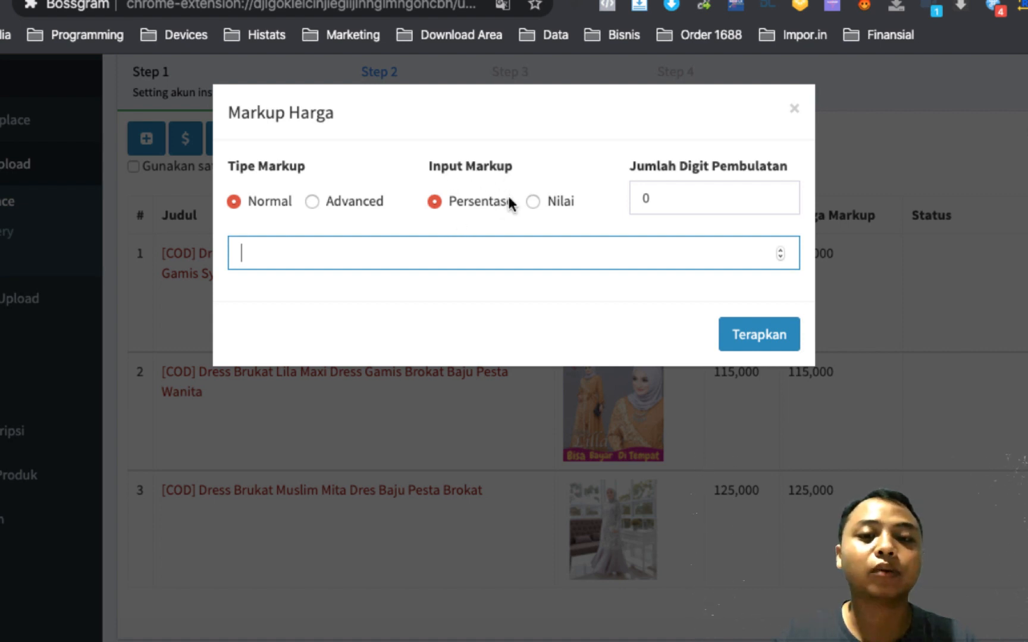
click(533, 201)
click(482, 202)
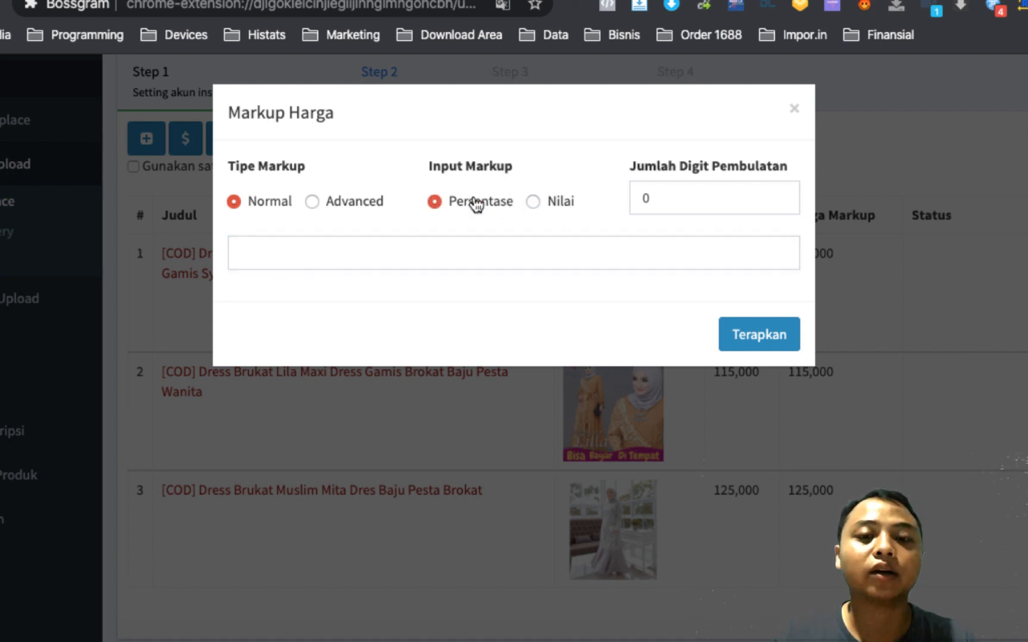
click(398, 242)
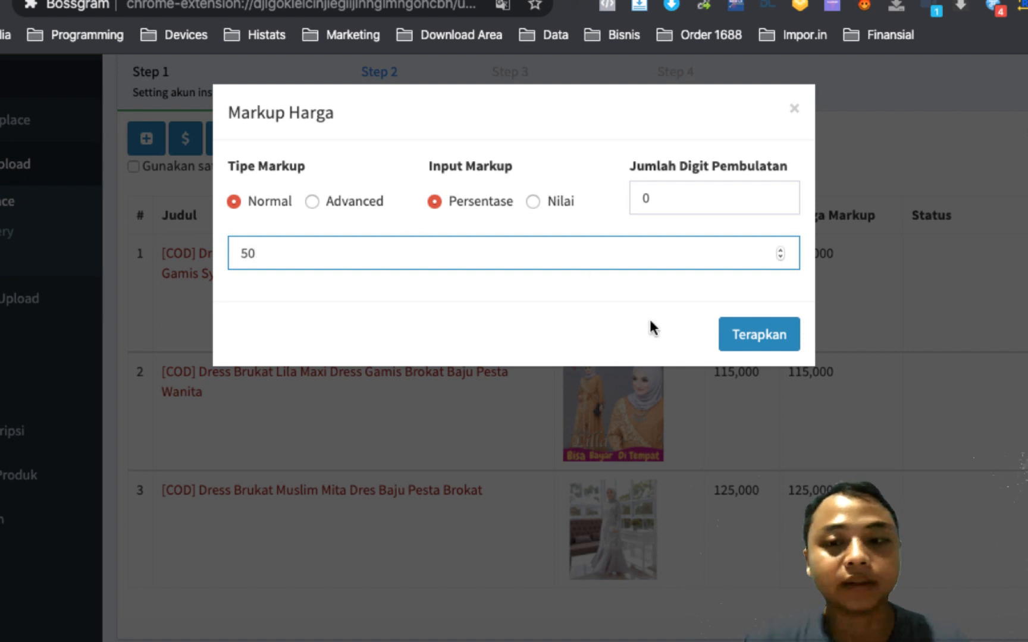
click(747, 342)
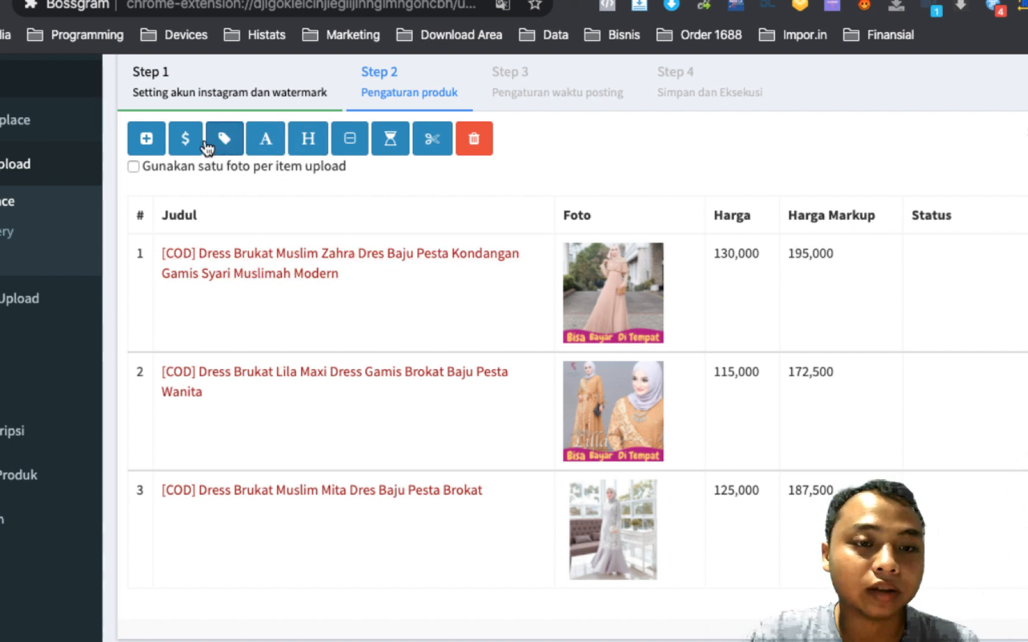
- Change the Normal percentage markup to 20 and apply it to all product prices
click(188, 139)
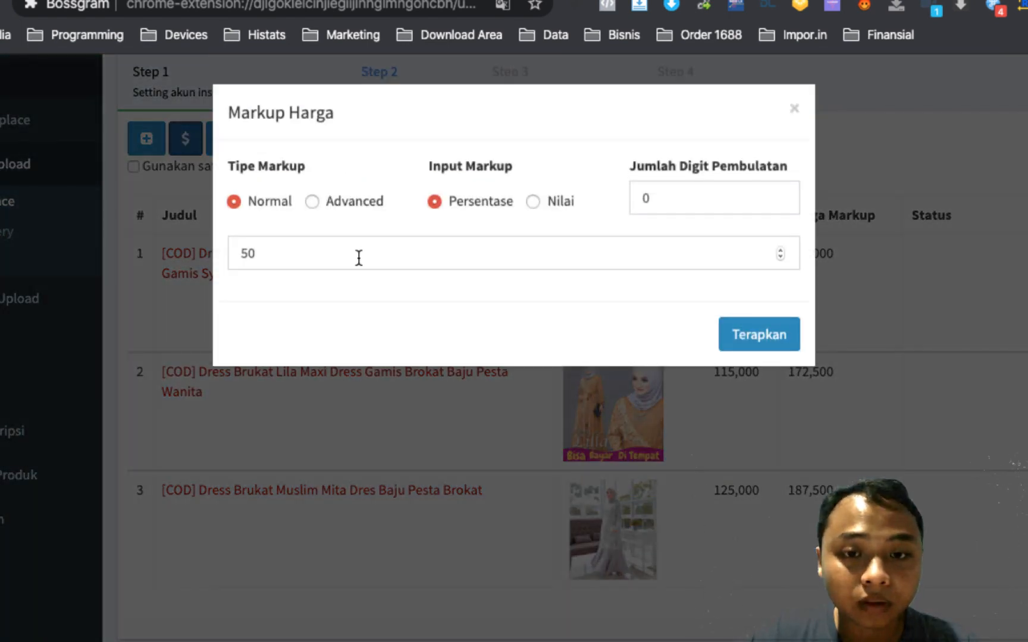
click(793, 109)
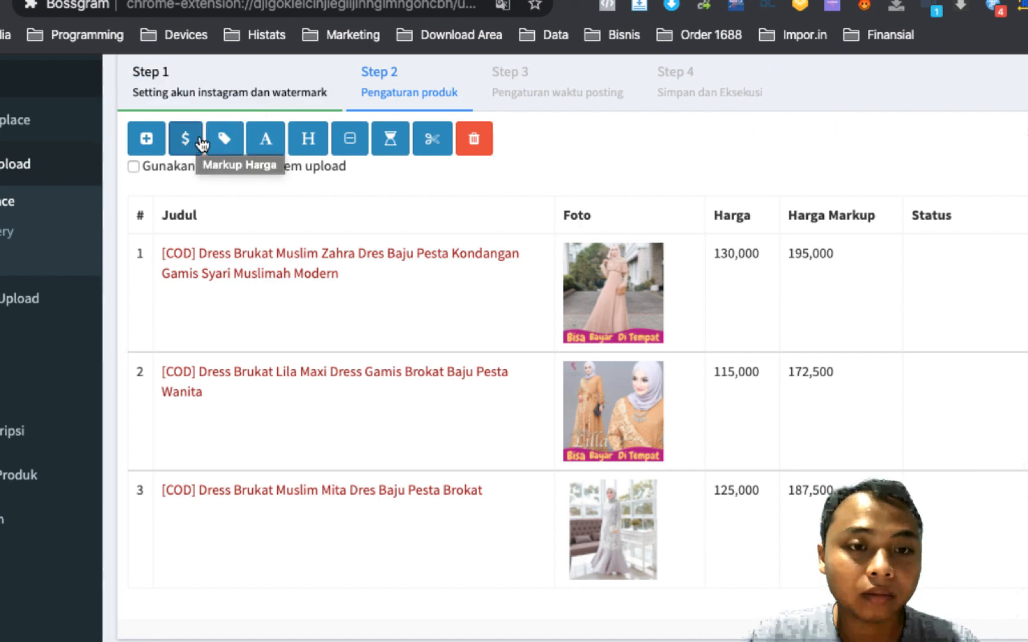
click(201, 143)
click(543, 203)
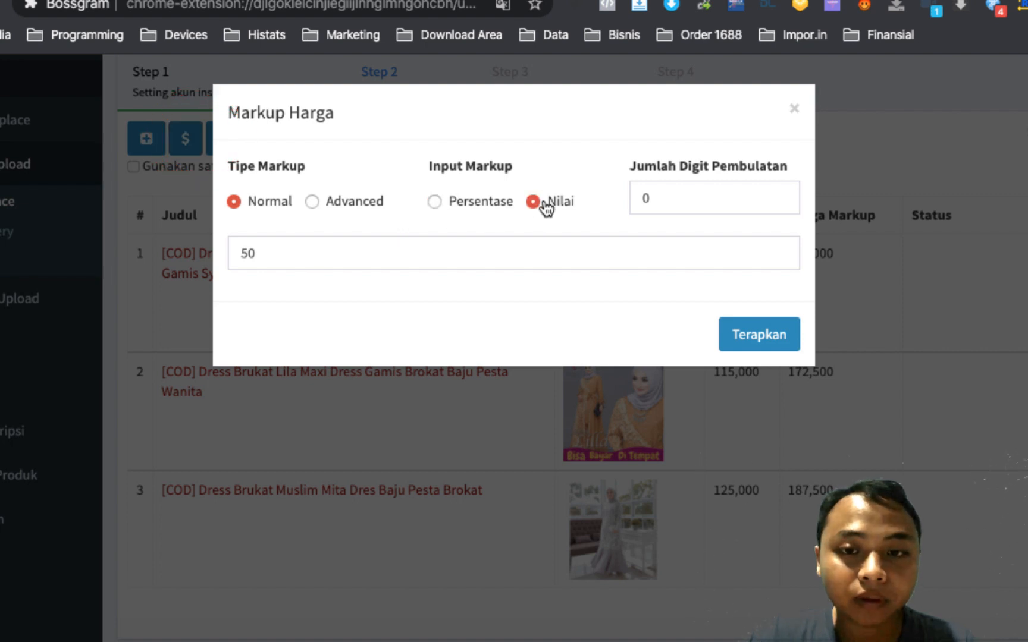
click(473, 209)
click(335, 208)
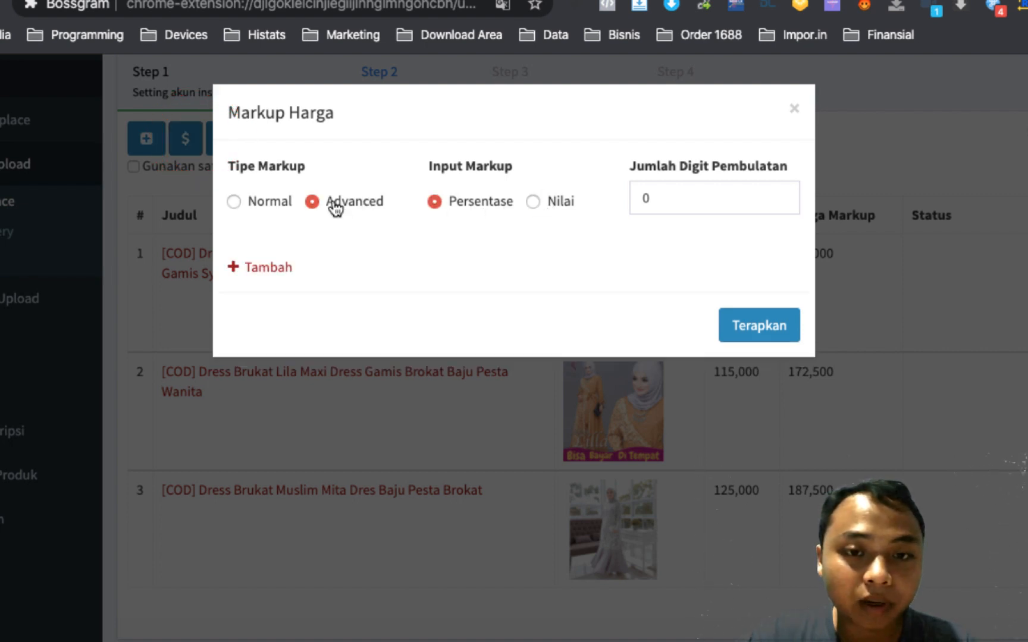
click(258, 206)
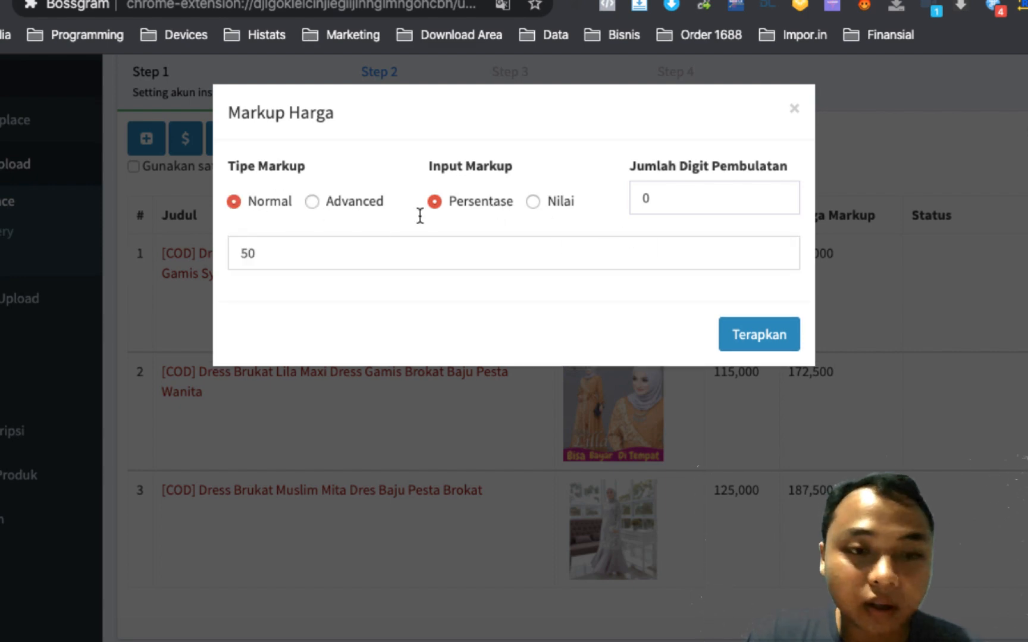
click(358, 250)
key(BackSpace)
key(BackSpace)
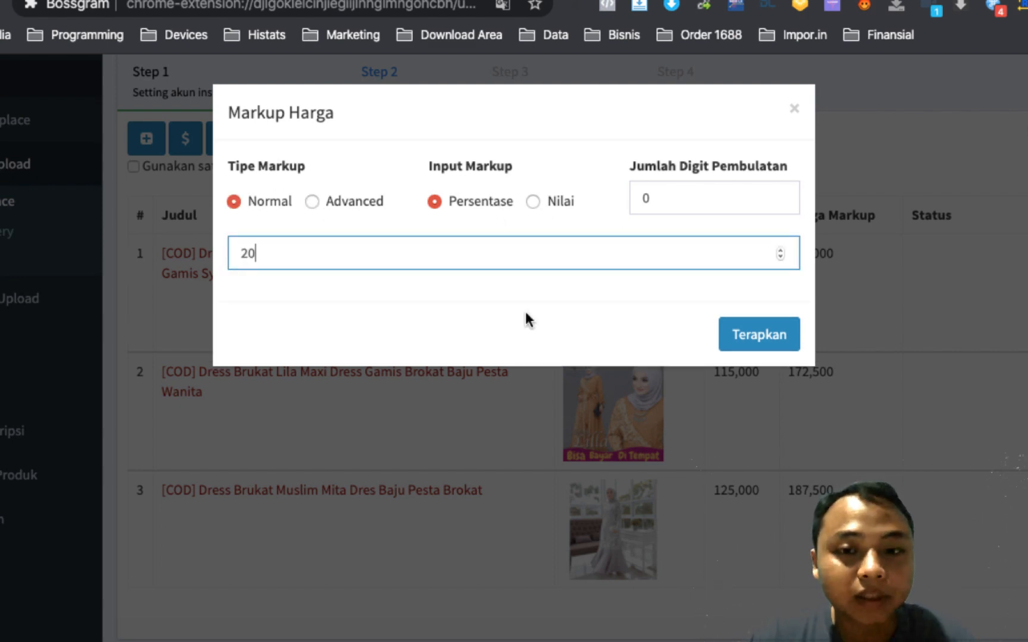
click(754, 342)
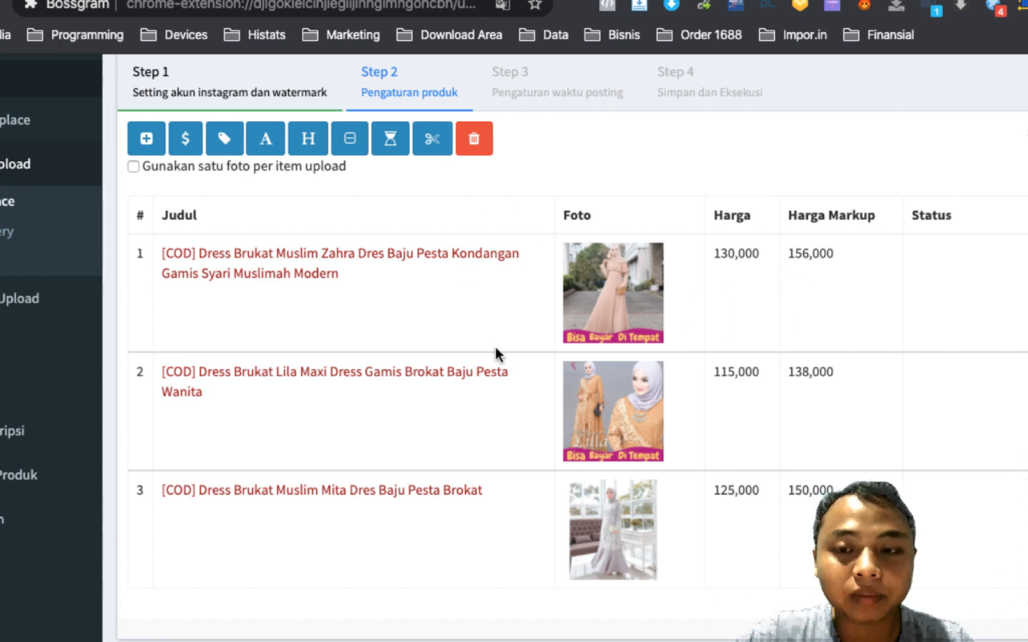
- Switch the price markup to Advanced and add a range from 10000 to 50000 with a 30 percent markup
scroll(495, 345, down, 1)
scroll(494, 346, up, 3)
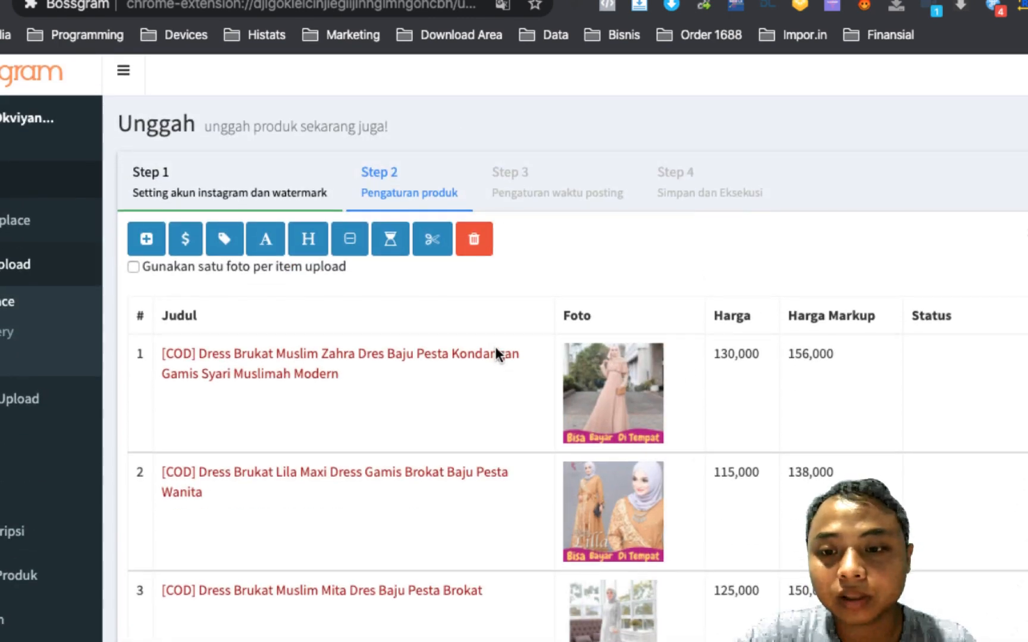
scroll(495, 346, down, 1)
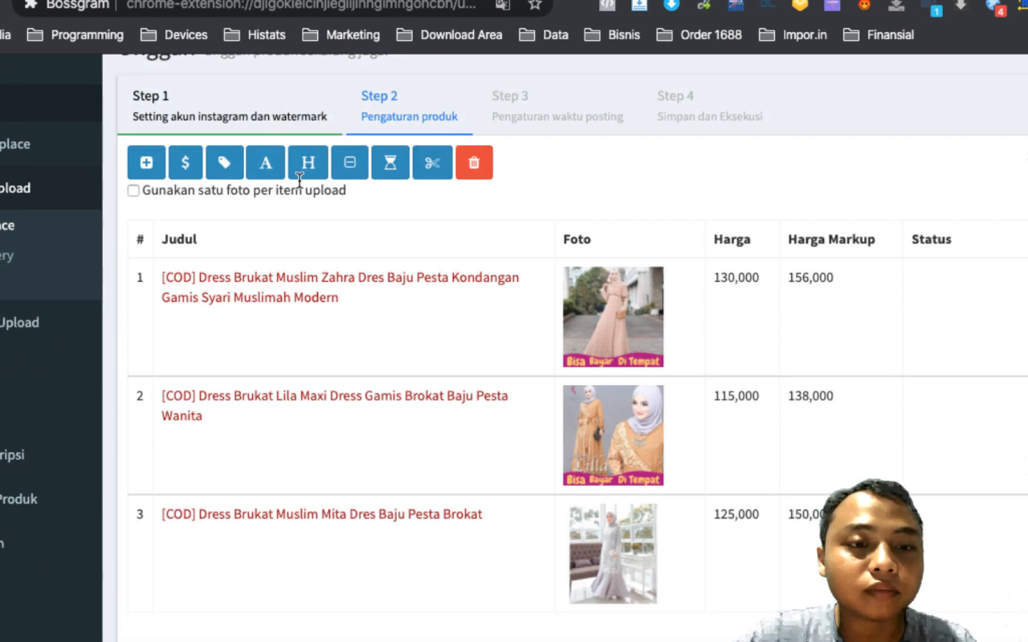
click(185, 162)
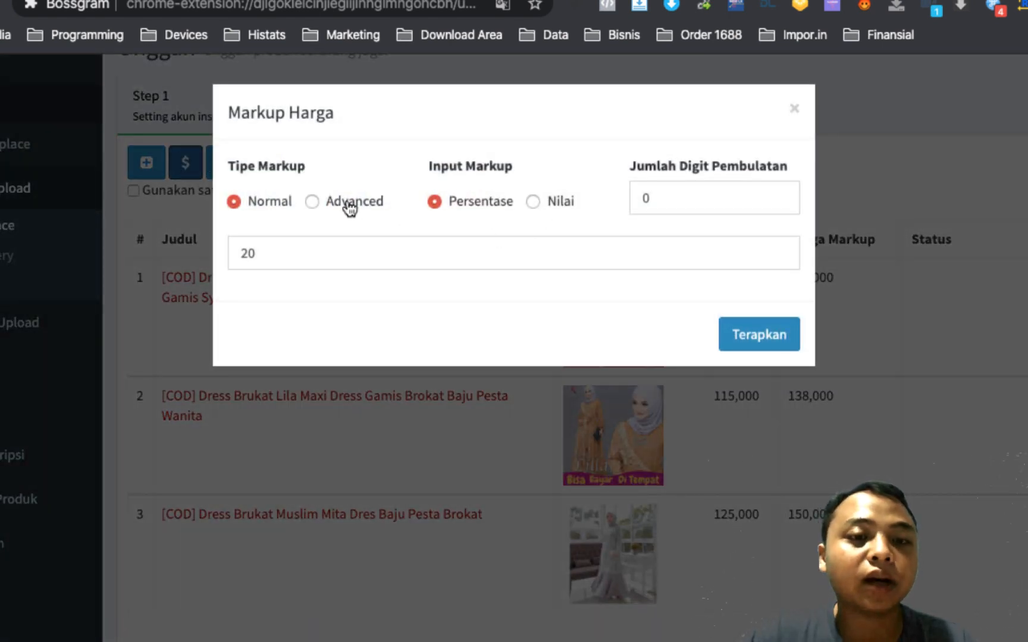
click(329, 207)
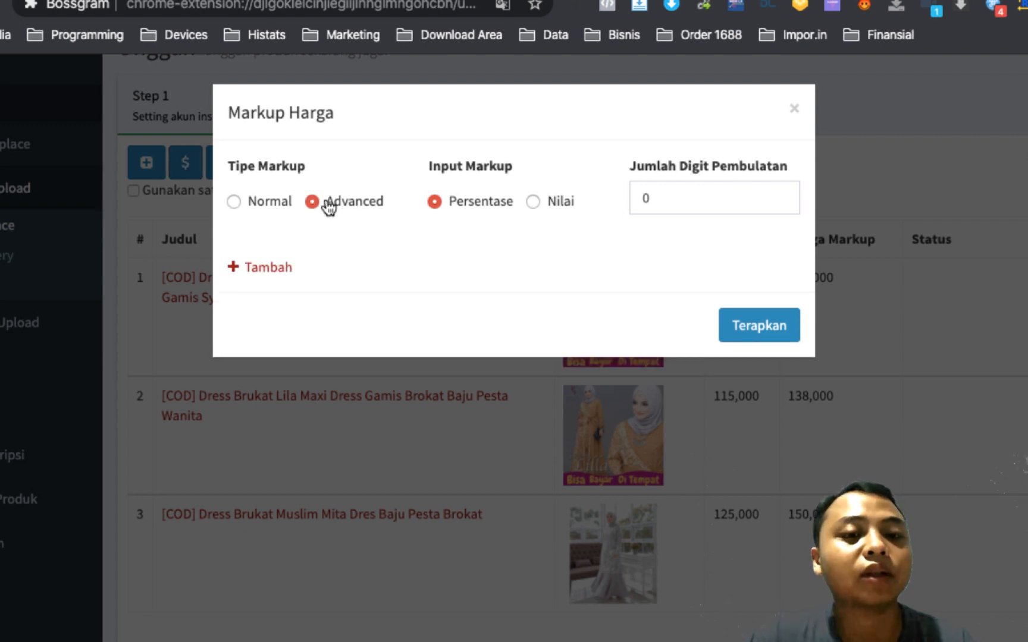
click(270, 267)
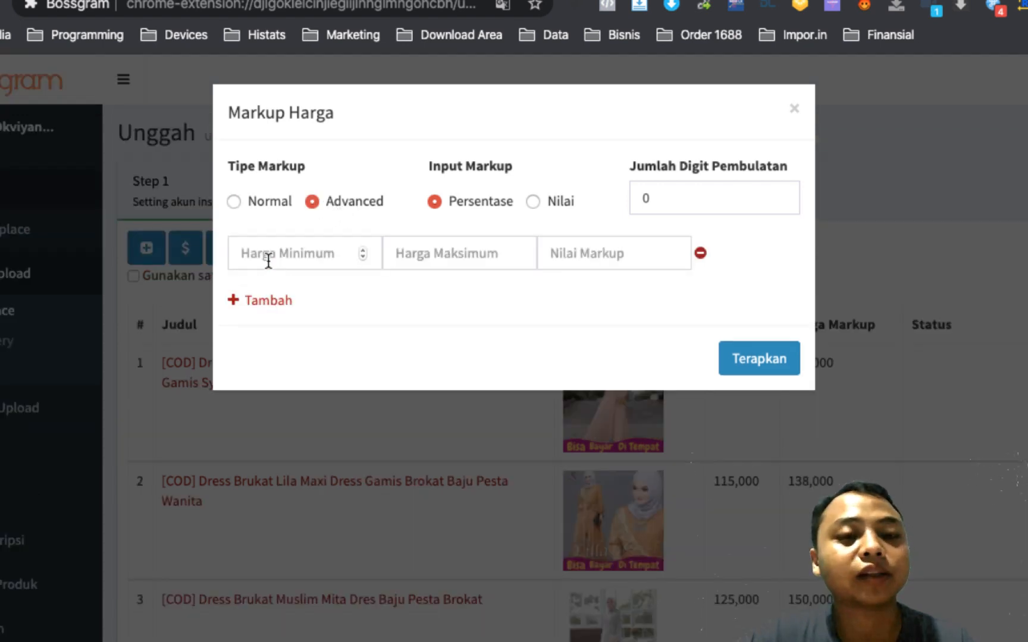
click(319, 261)
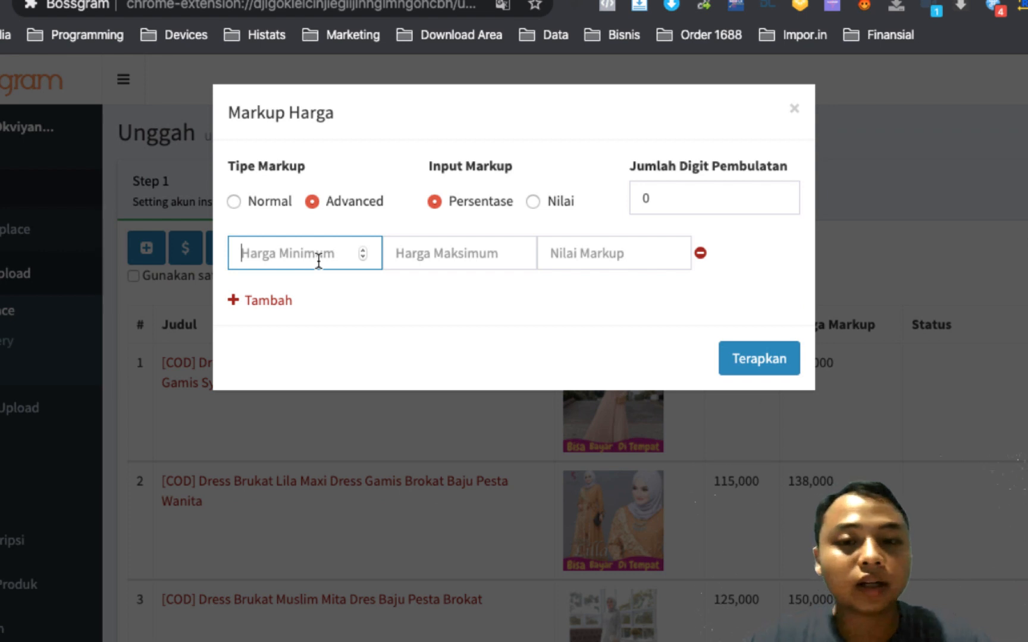
text(10000)
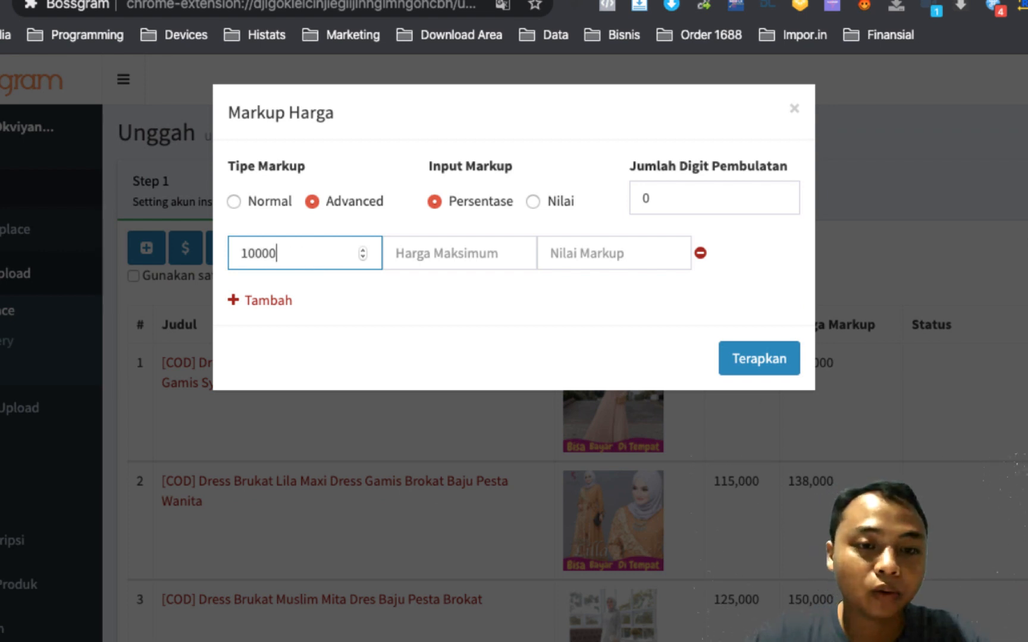
key(Tab)
text(5)
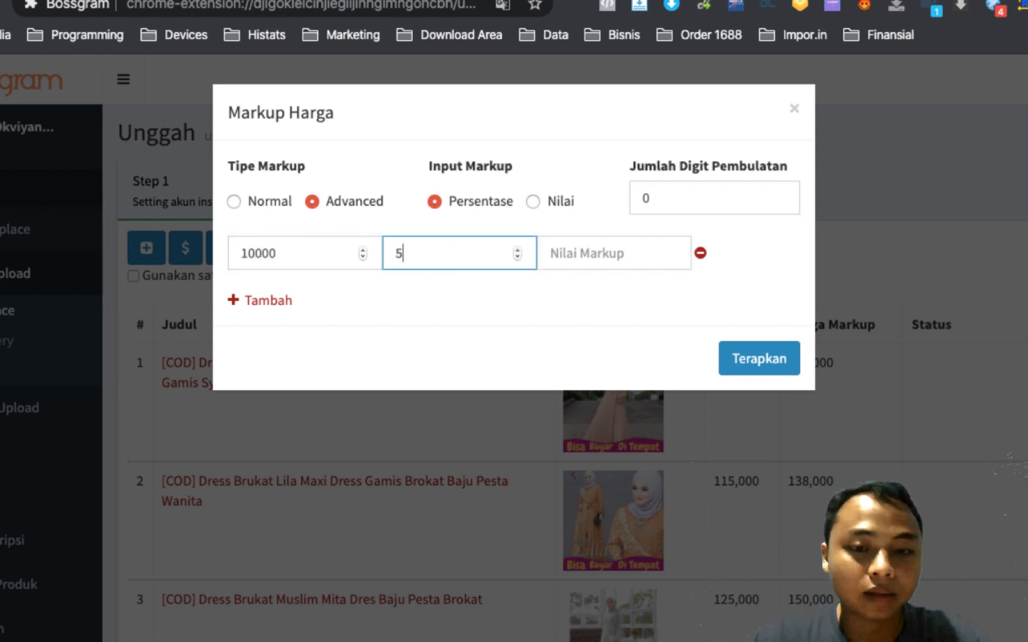
key(Tab)
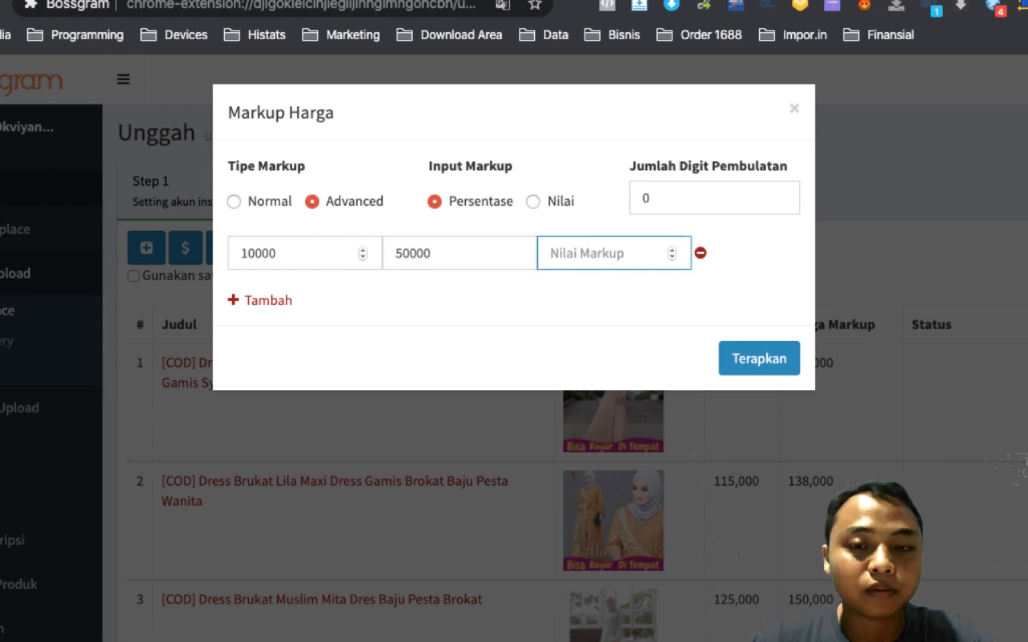
text(30)
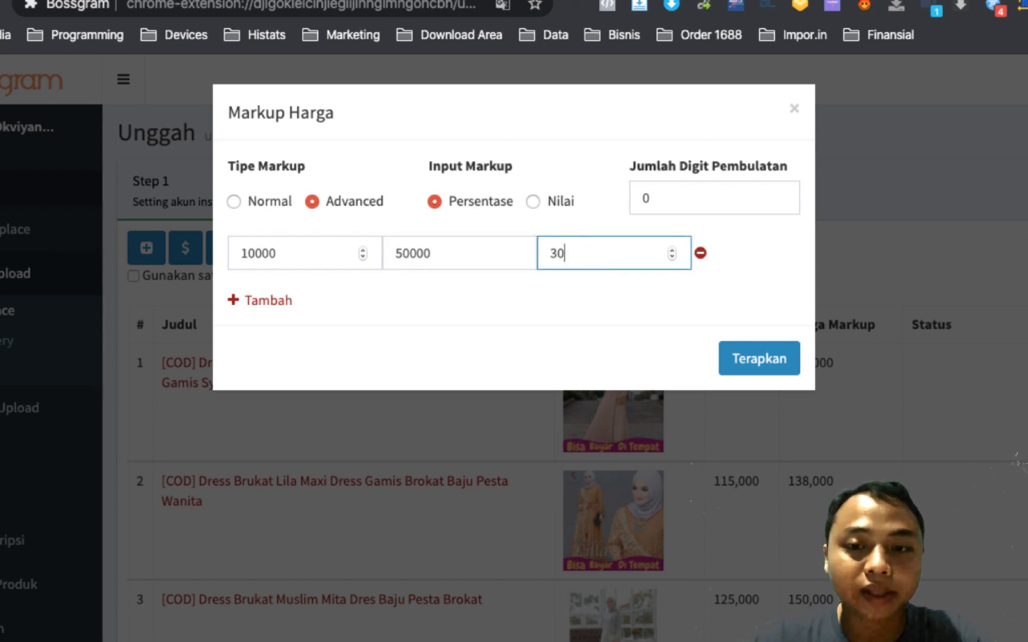
- Add a second markup range from 50001 to 100000 at 20 percent, and apply the markup with 3 rounding digits
click(273, 300)
click(303, 300)
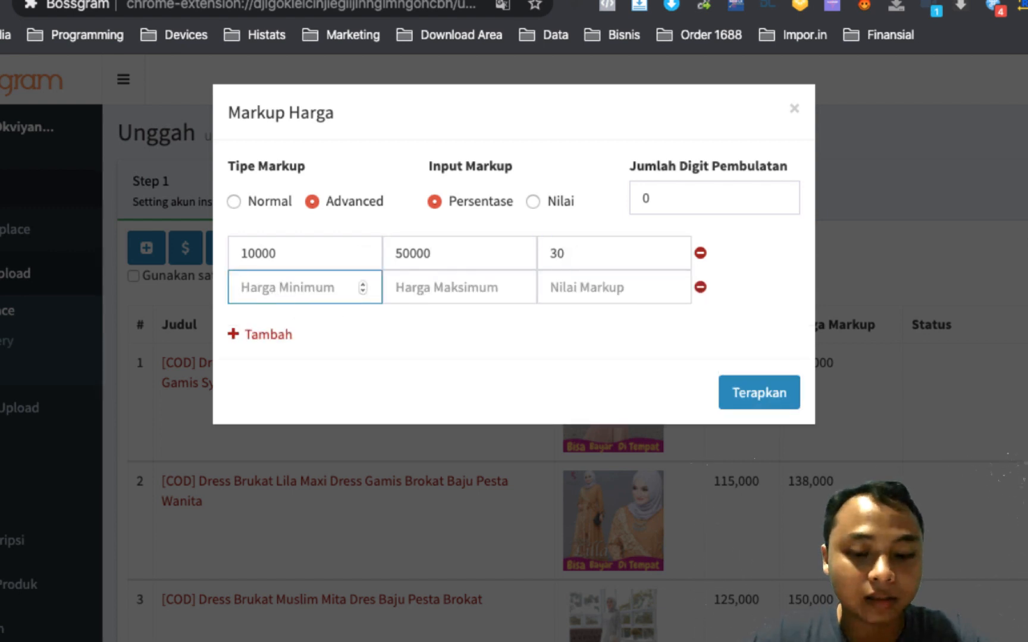
text(50001)
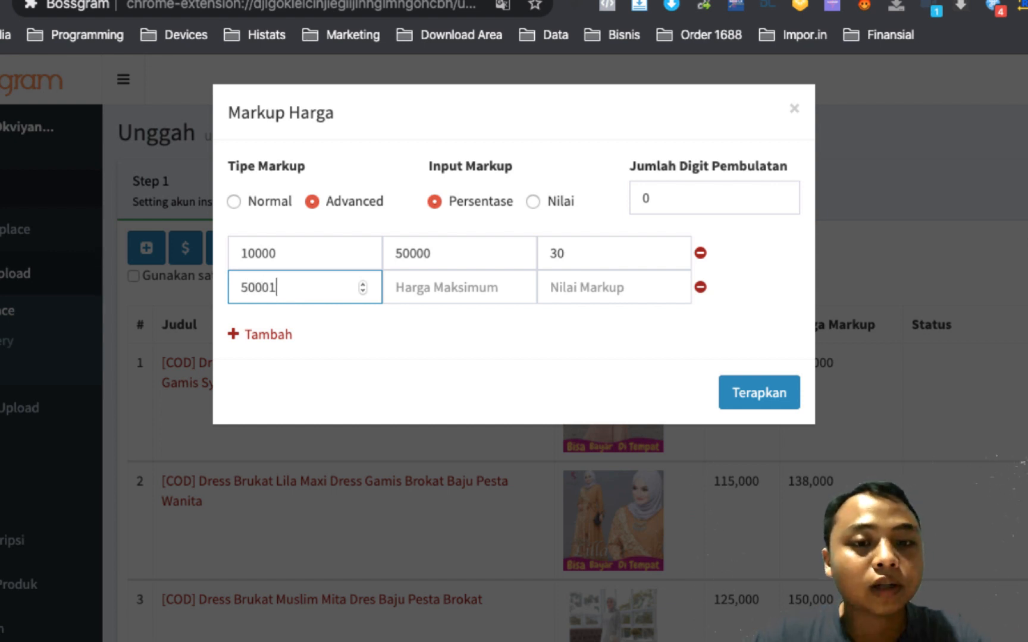
key(Tab)
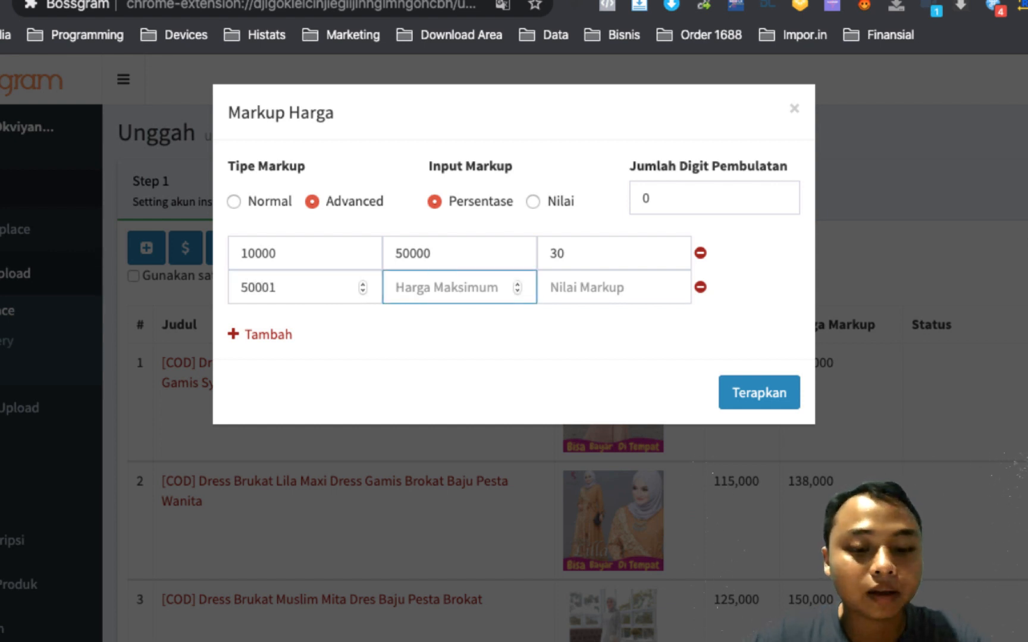
text(100000)
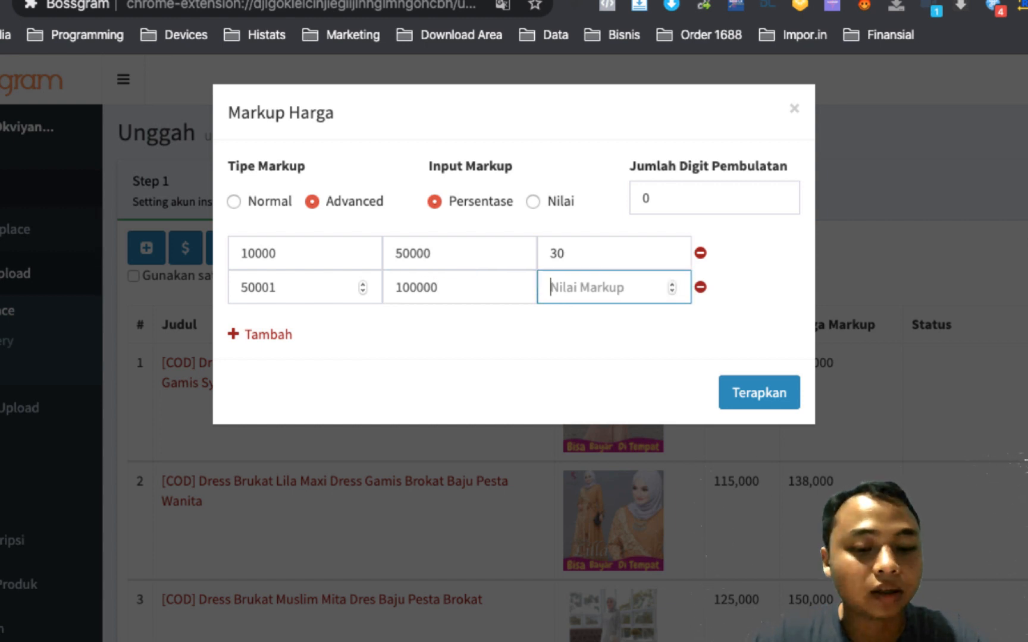
text(20)
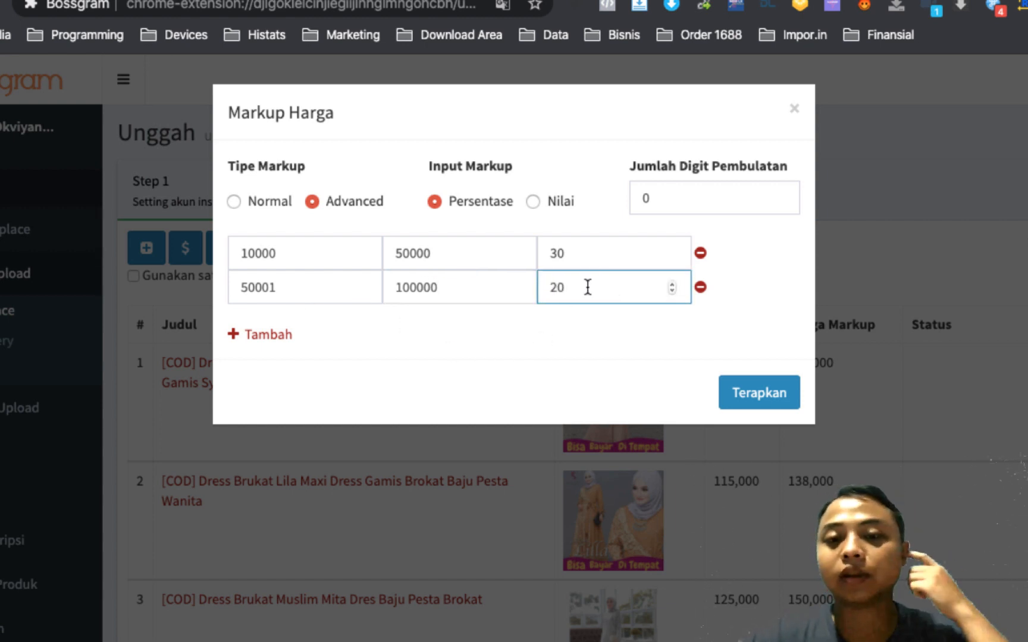
click(662, 196)
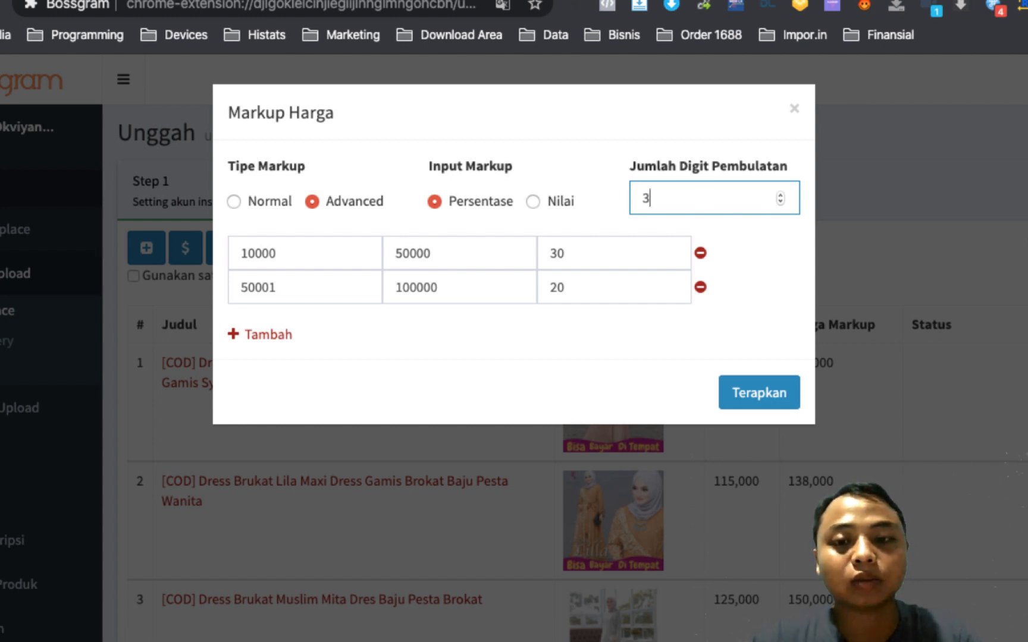
click(745, 390)
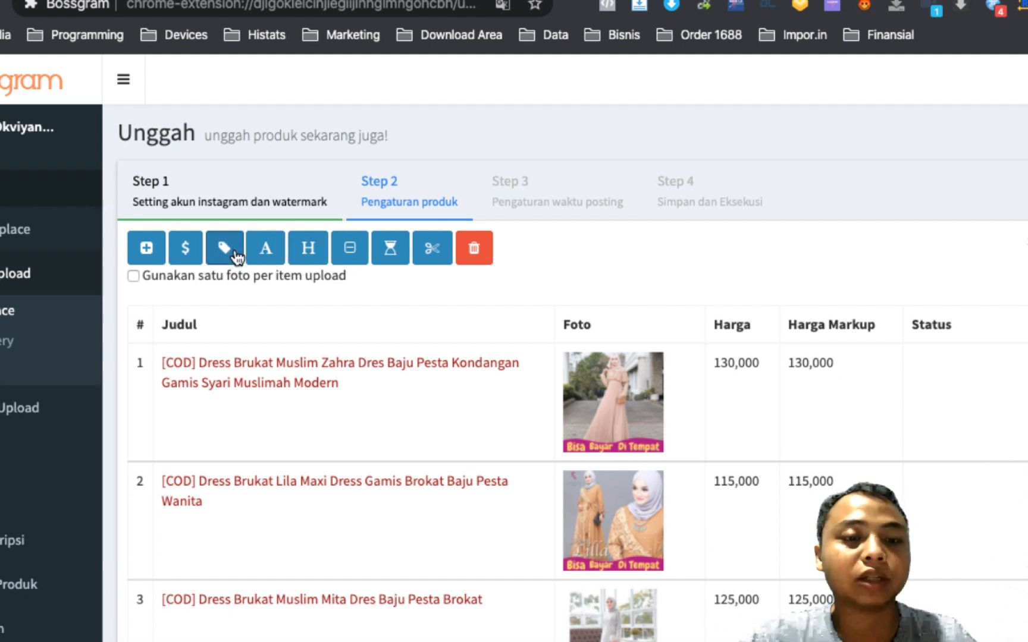
- Switch the Advanced price markup to Nilai input and set the 10000 to 50000 range's markup to 30000
click(201, 252)
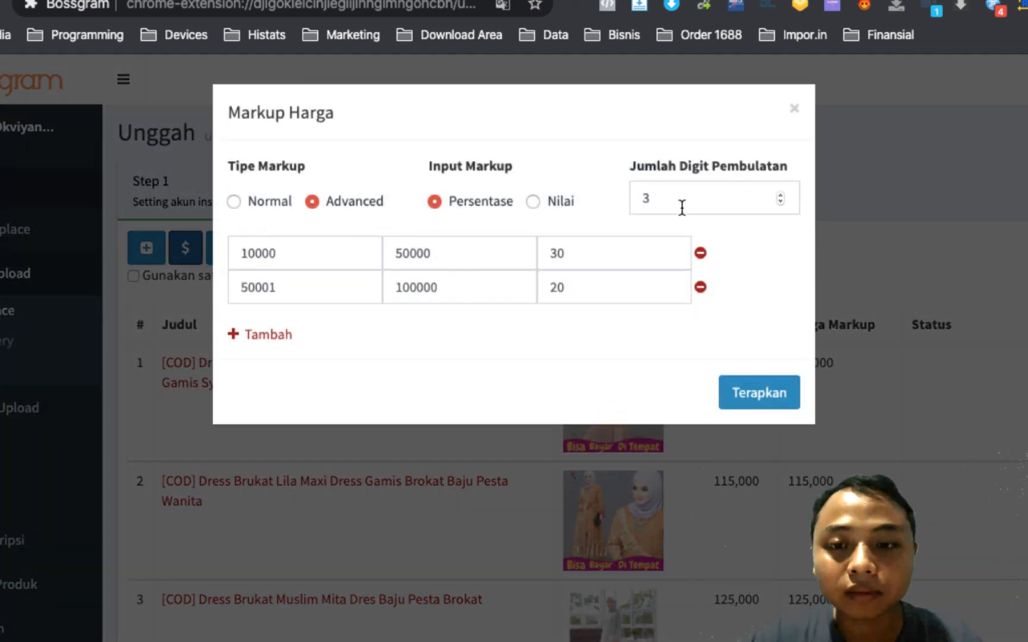
click(684, 200)
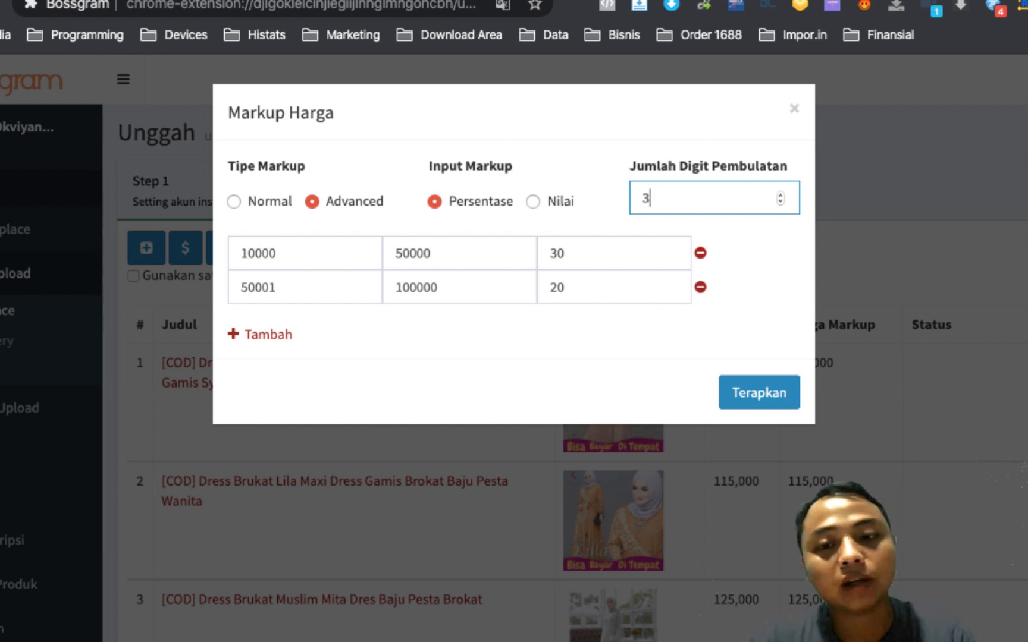
click(544, 203)
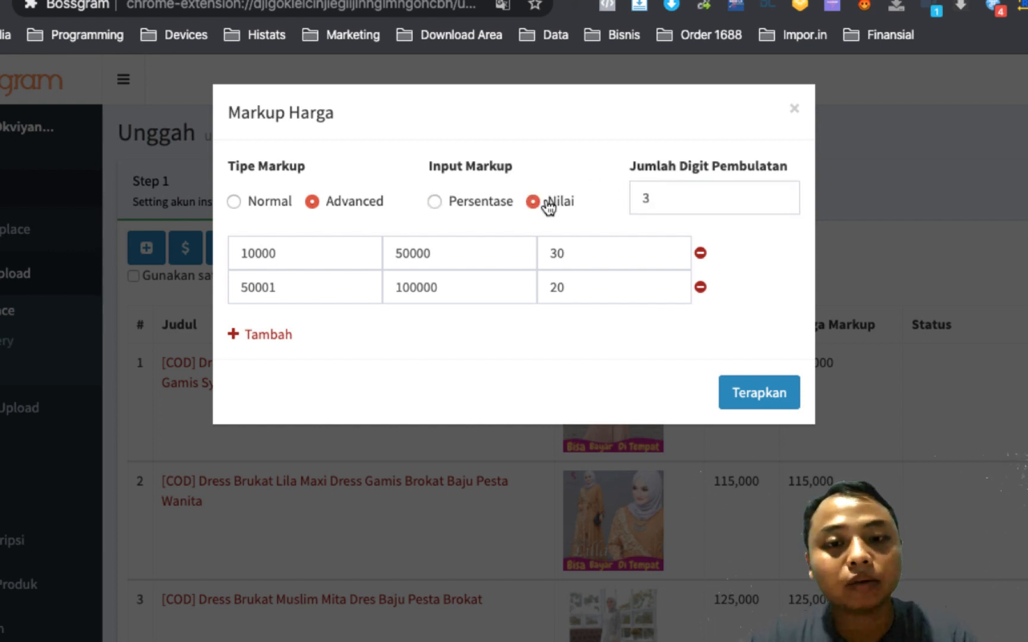
click(561, 253)
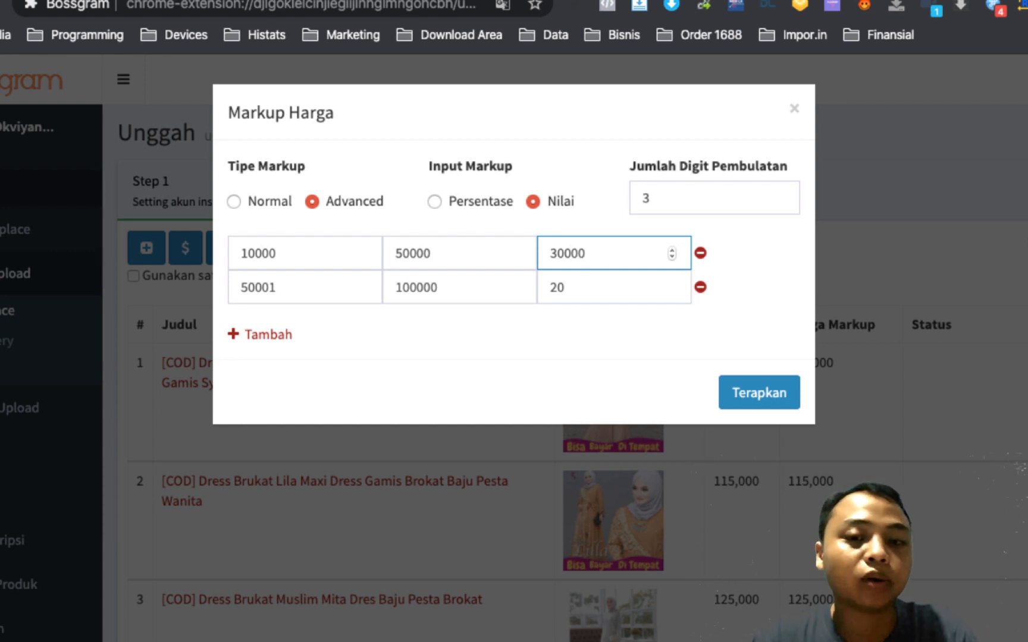
key(Tab)
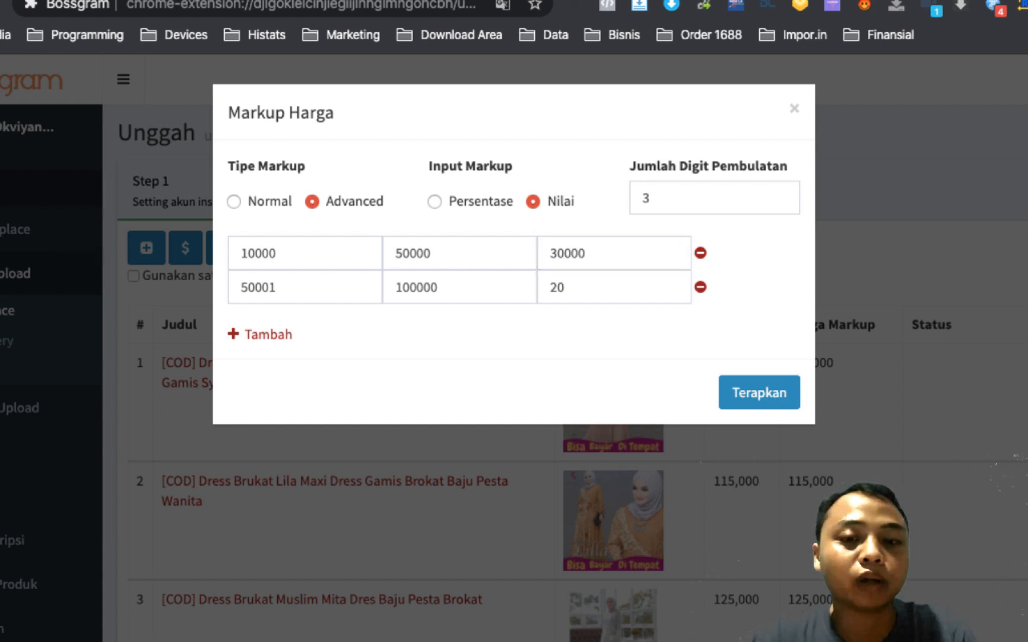
- Set the 50001 to 100000 range's markup to 32000 and apply the tiered markup to the products
click(603, 297)
key(BackSpace)
key(BackSpace)
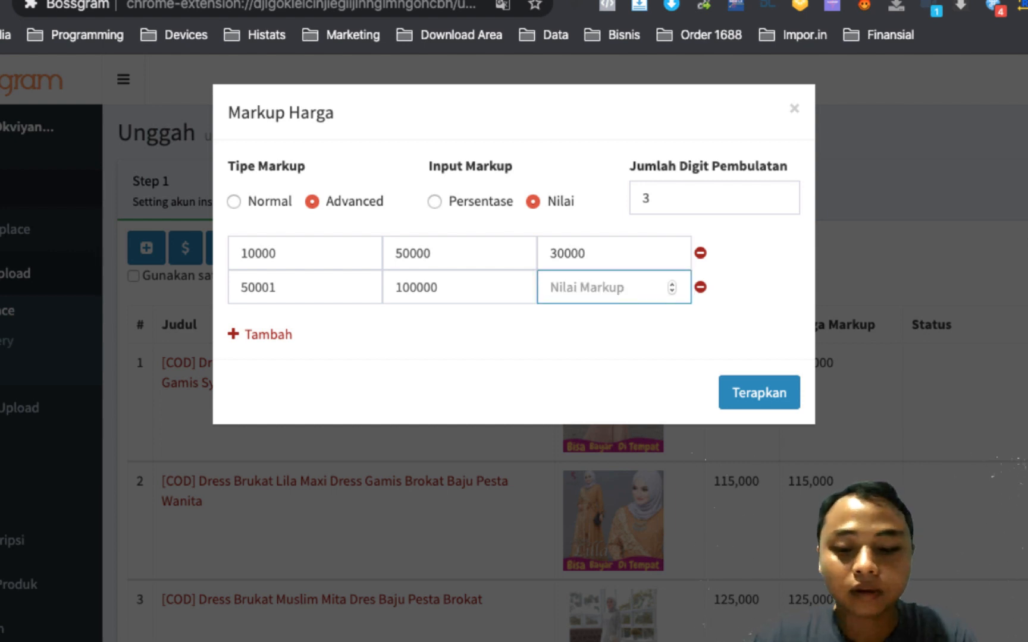
text(30)
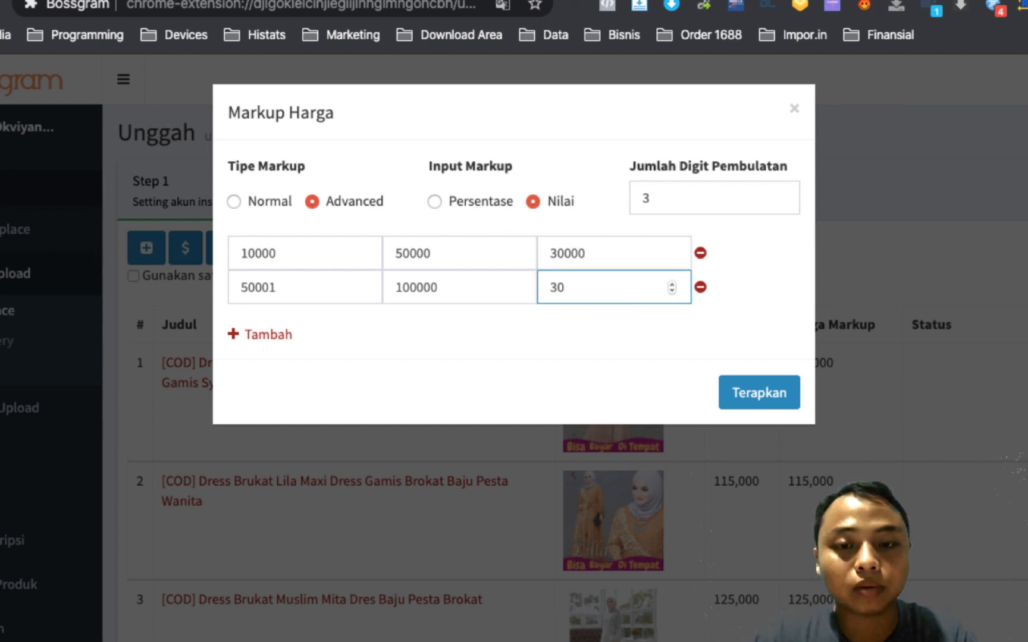
text(000)
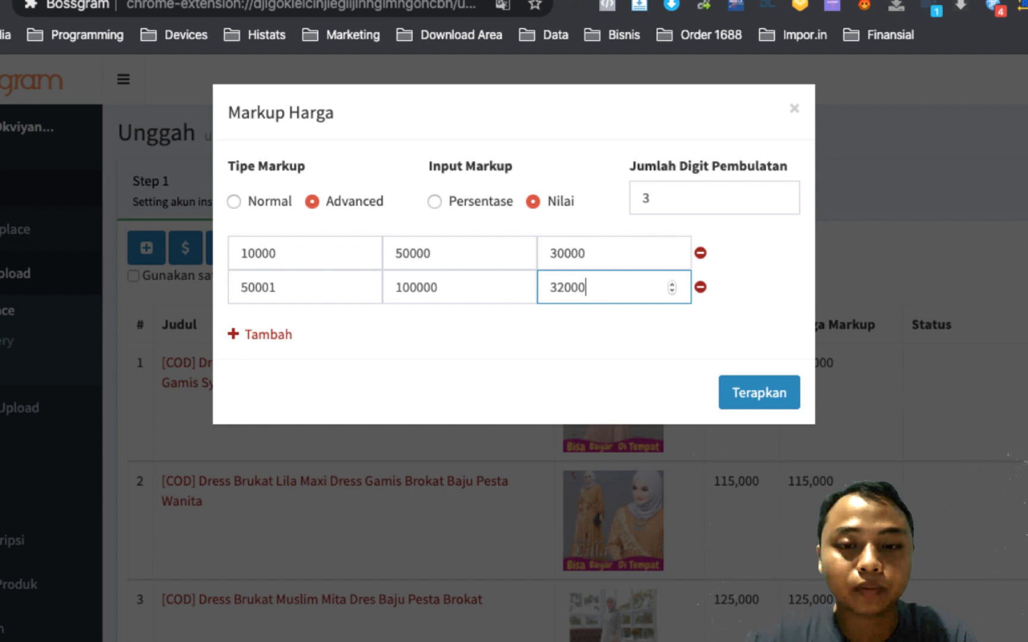
click(758, 393)
scroll(757, 387, down, 1)
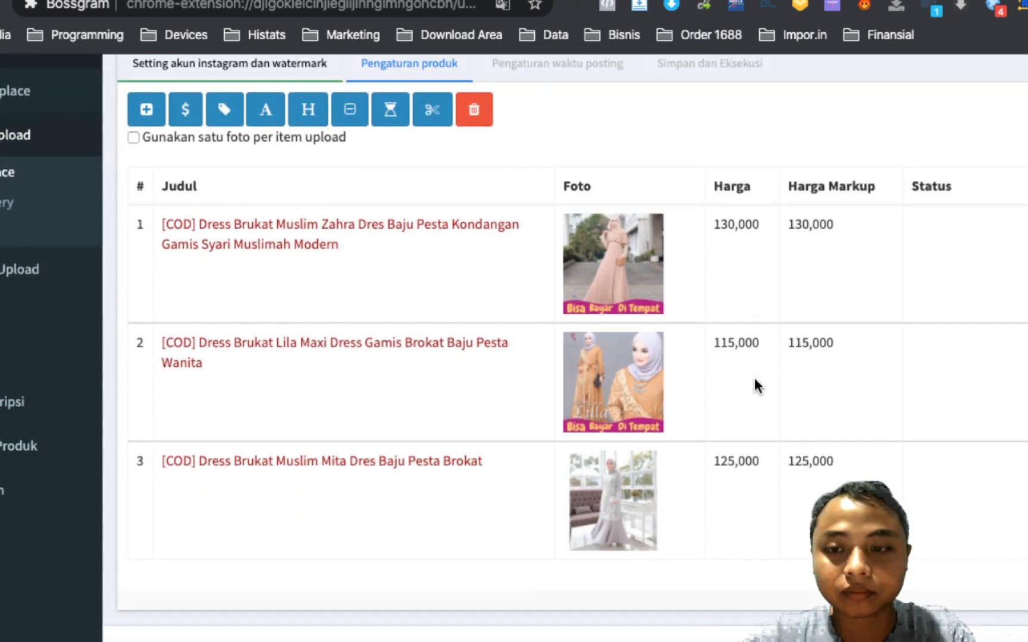
scroll(756, 386, up, 1)
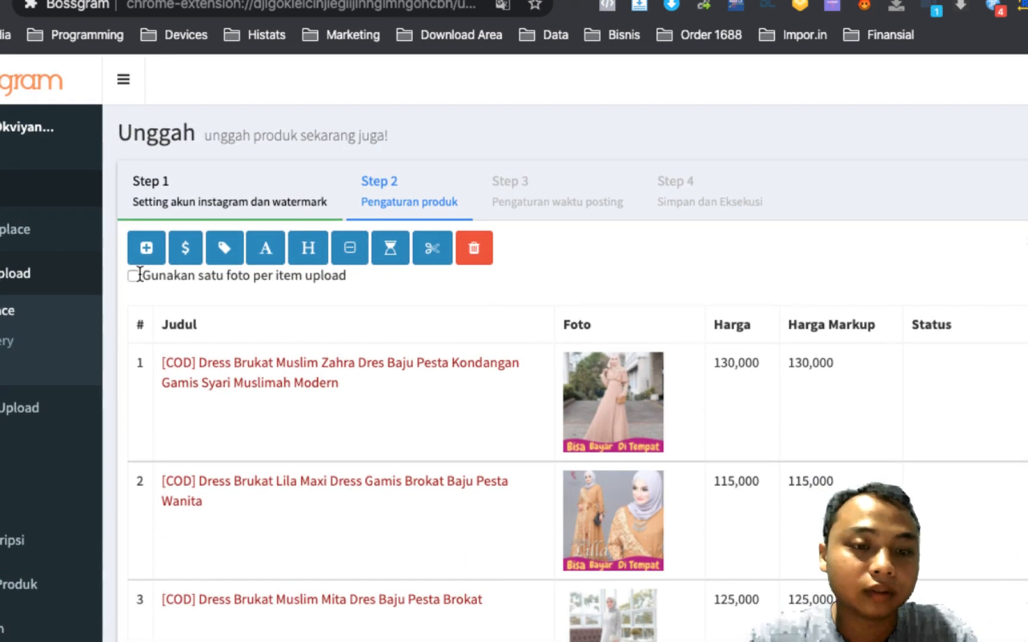
scroll(414, 334, down, 3)
scroll(414, 328, up, 3)
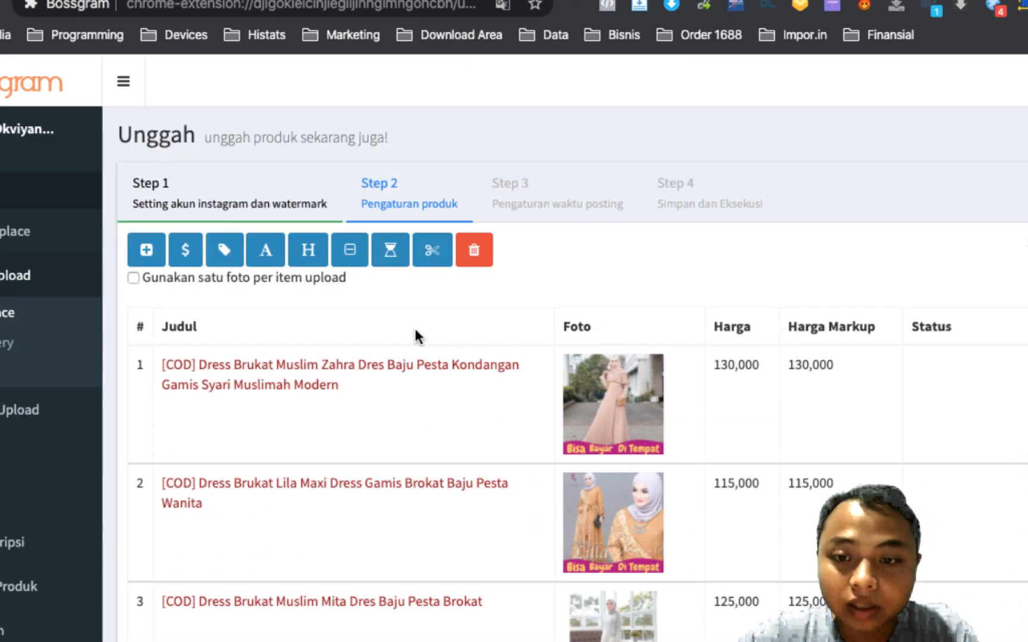
- Remove both price ranges from the Advanced markup settings
click(191, 249)
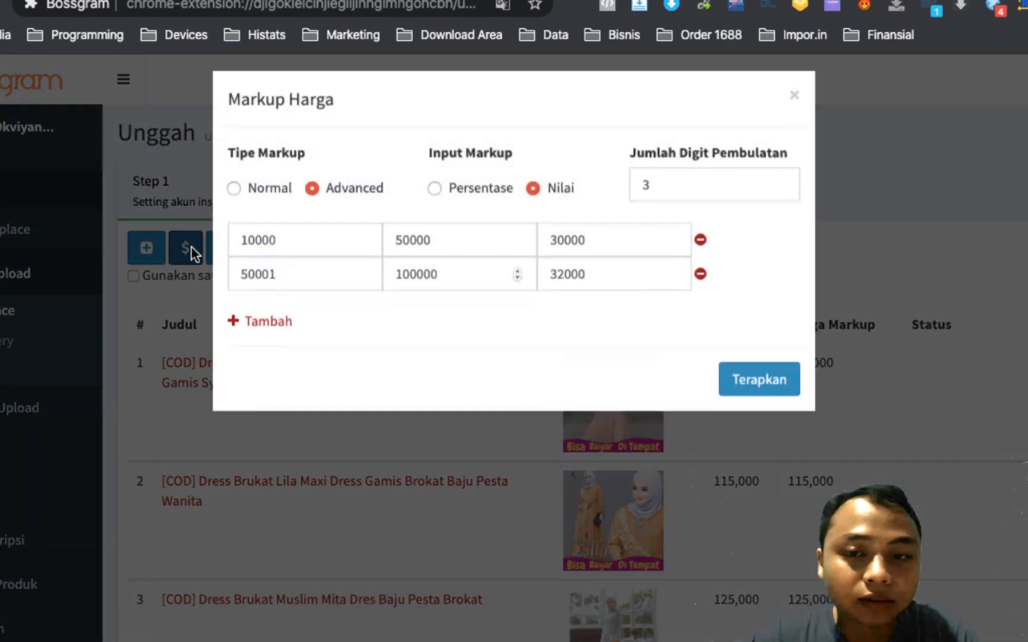
click(794, 112)
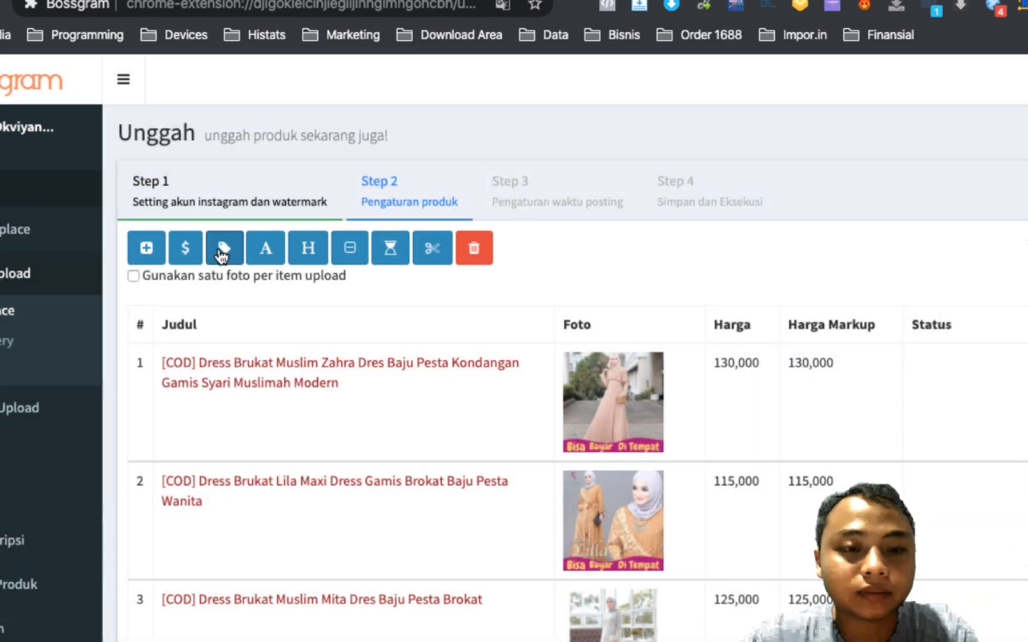
click(188, 249)
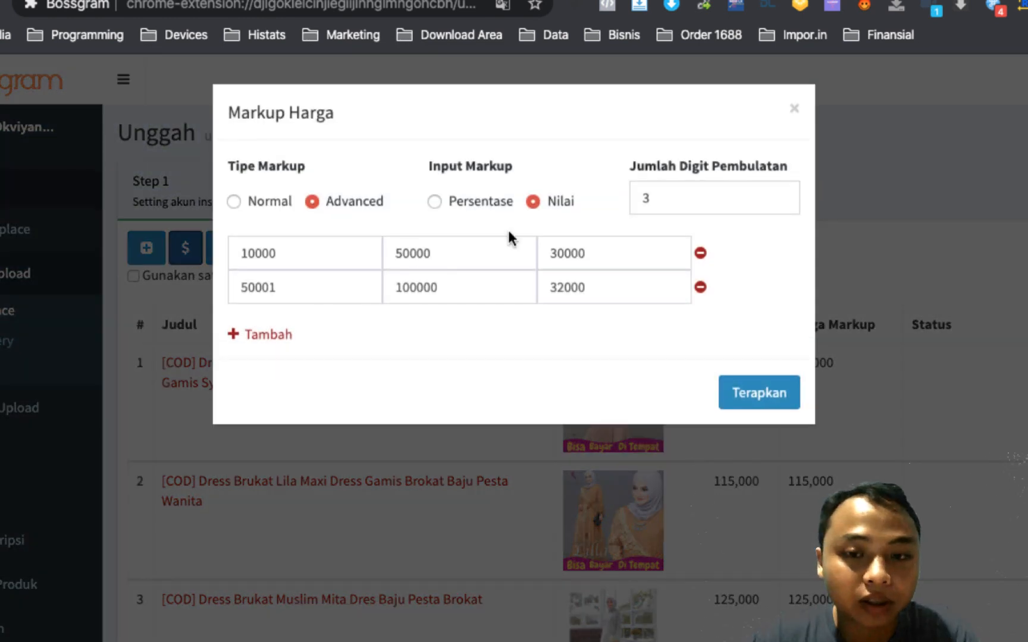
click(701, 254)
click(702, 254)
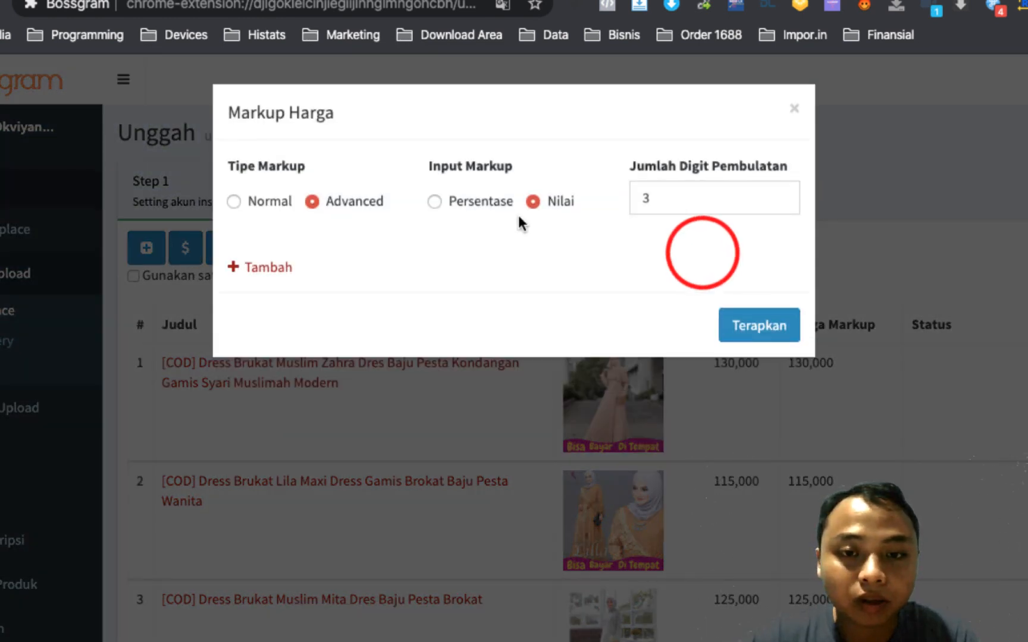
- Change the price markup to Normal with a Persentase value of 30 and apply it to all products
click(434, 201)
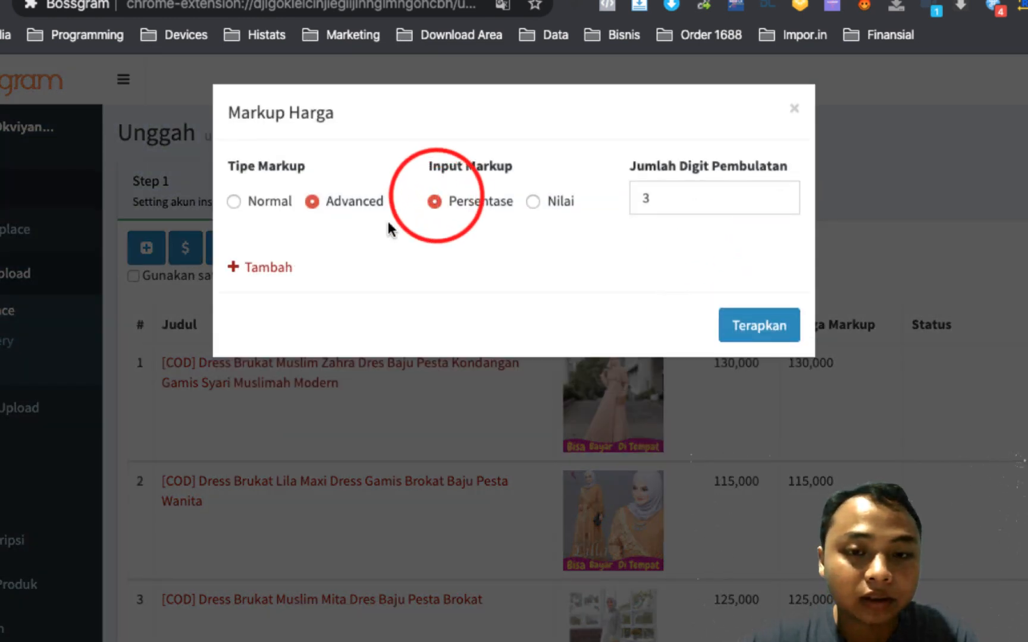
click(261, 202)
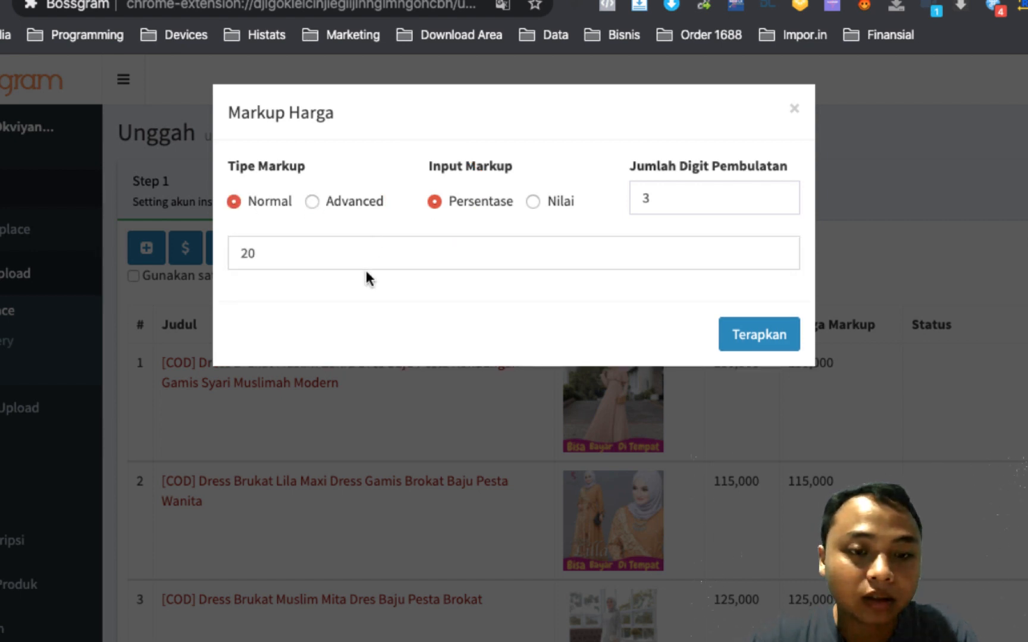
click(368, 247)
key(BackSpace)
key(BackSpace)
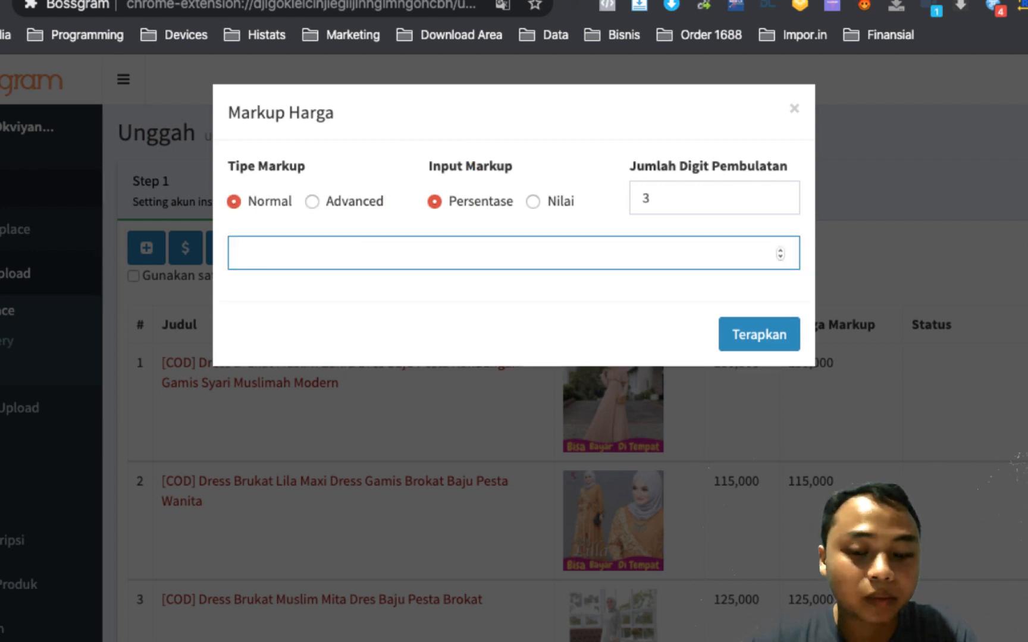
text(30)
click(735, 334)
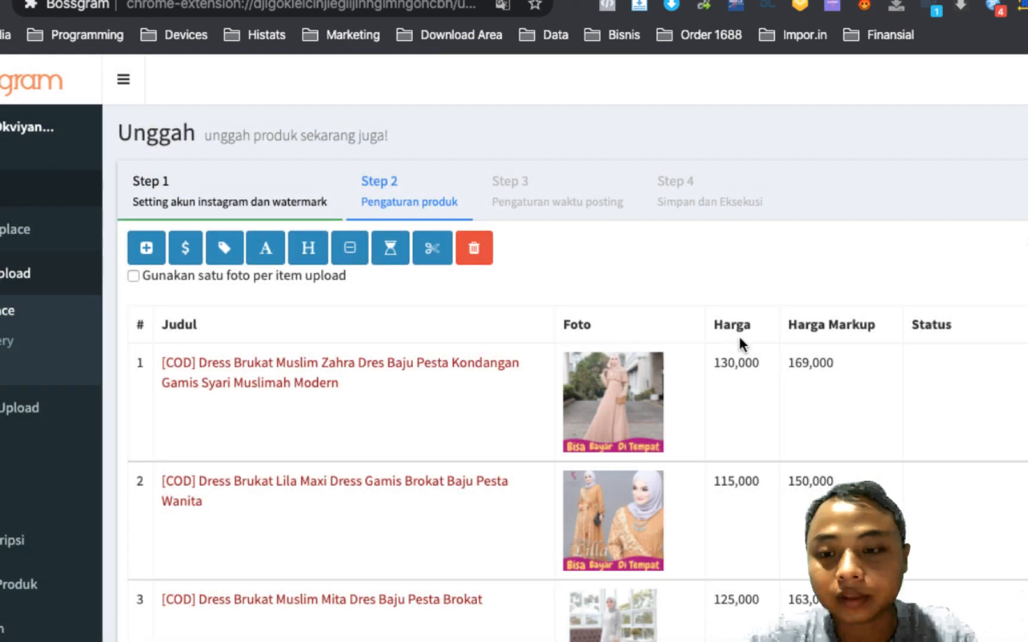
scroll(851, 403, down, 3)
scroll(850, 403, up, 3)
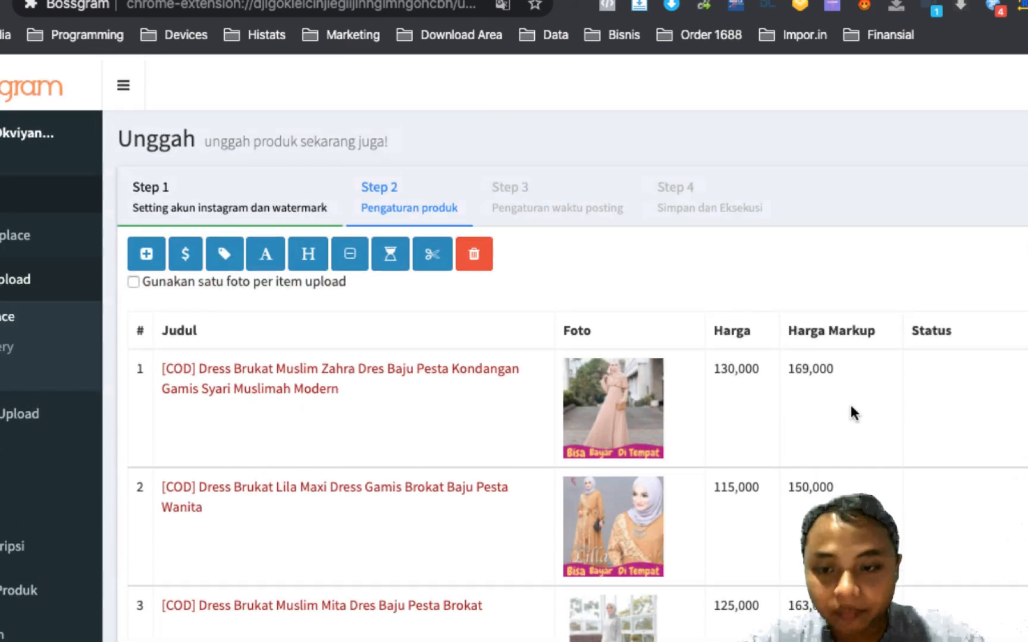
scroll(830, 386, down, 3)
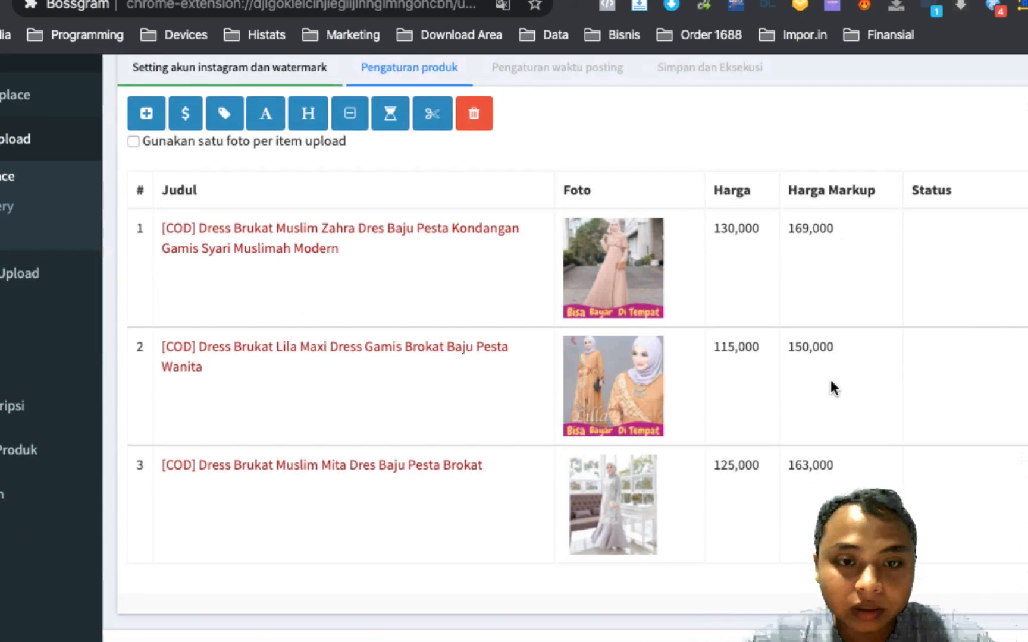
scroll(830, 386, up, 2)
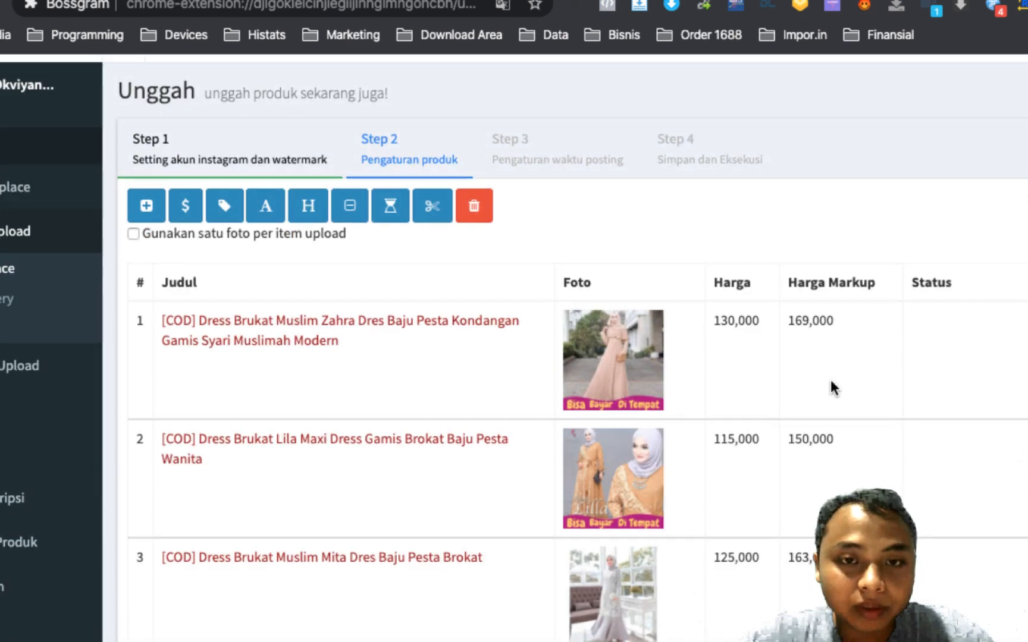
- Apply the "general" description template to the products in the upload project
click(265, 204)
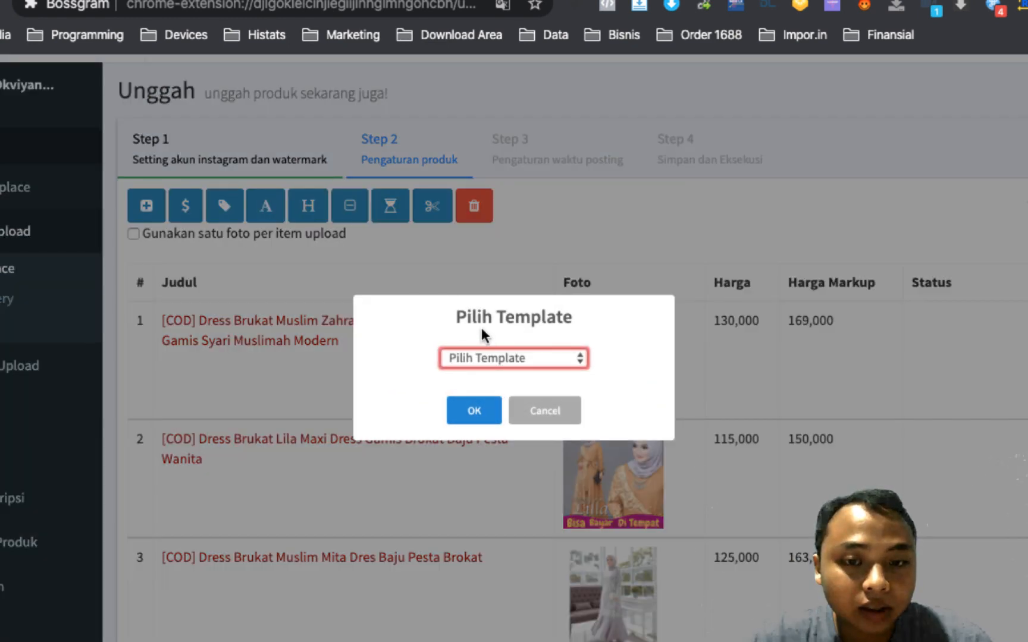
click(495, 356)
click(488, 375)
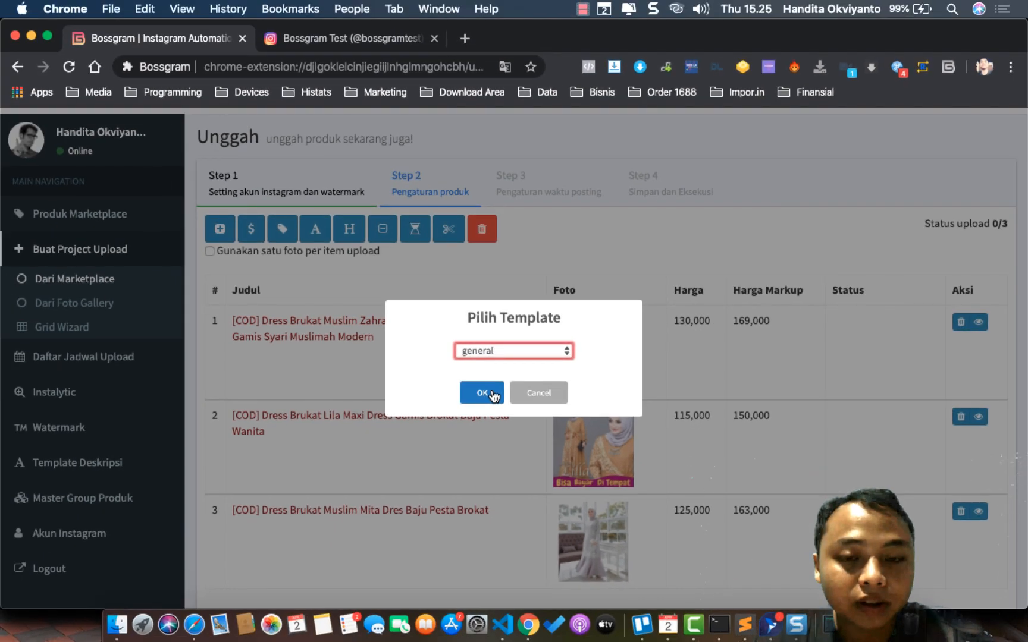
click(490, 393)
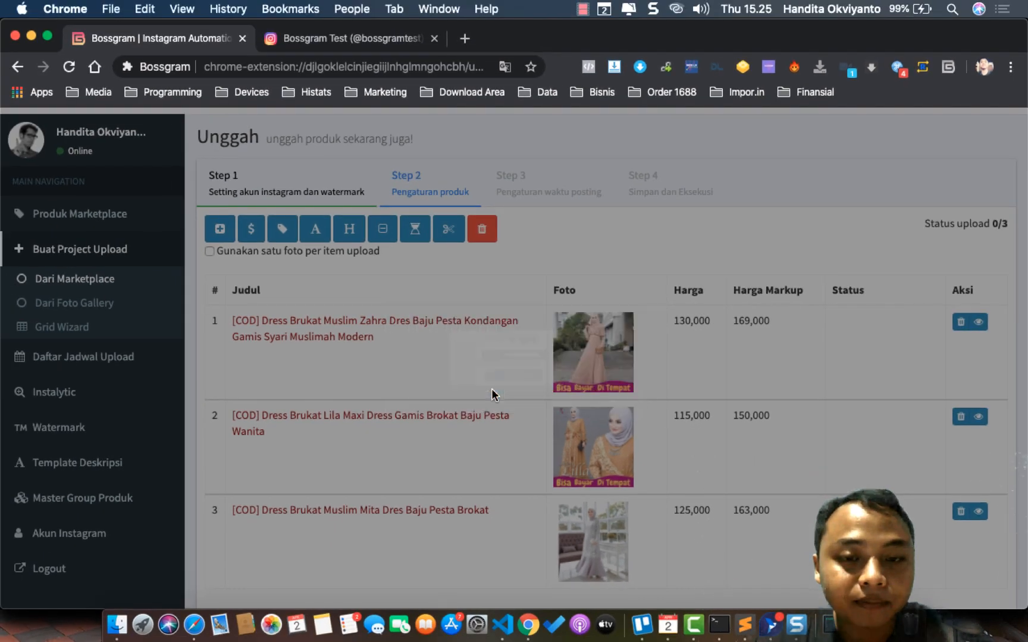
- Open the Template Deskripsi page in a new browser tab and open the "general" template for editing
scroll(20, 424, down, 2)
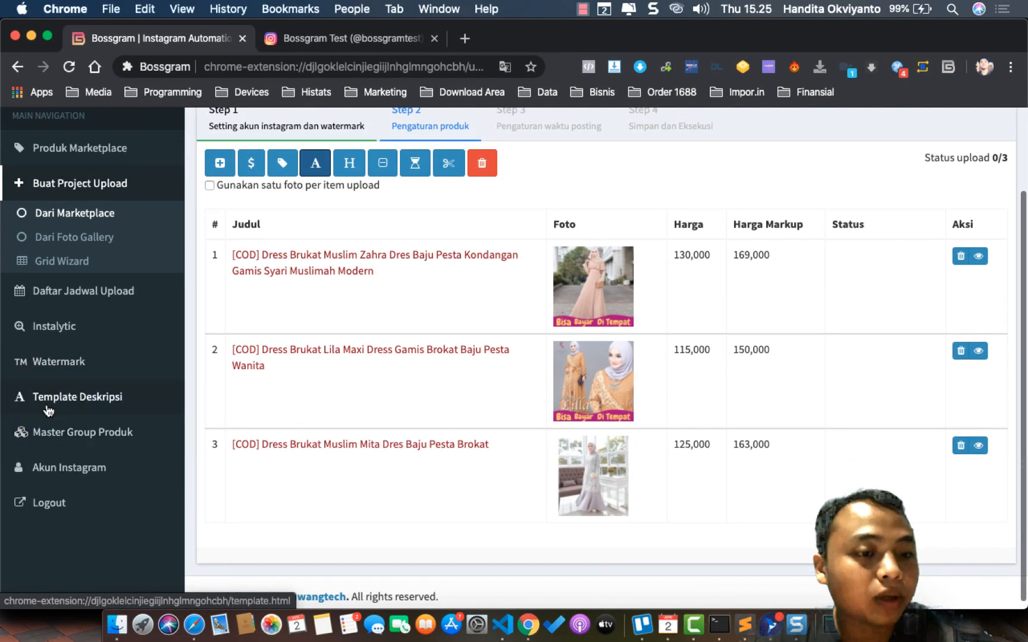
right_click(71, 411)
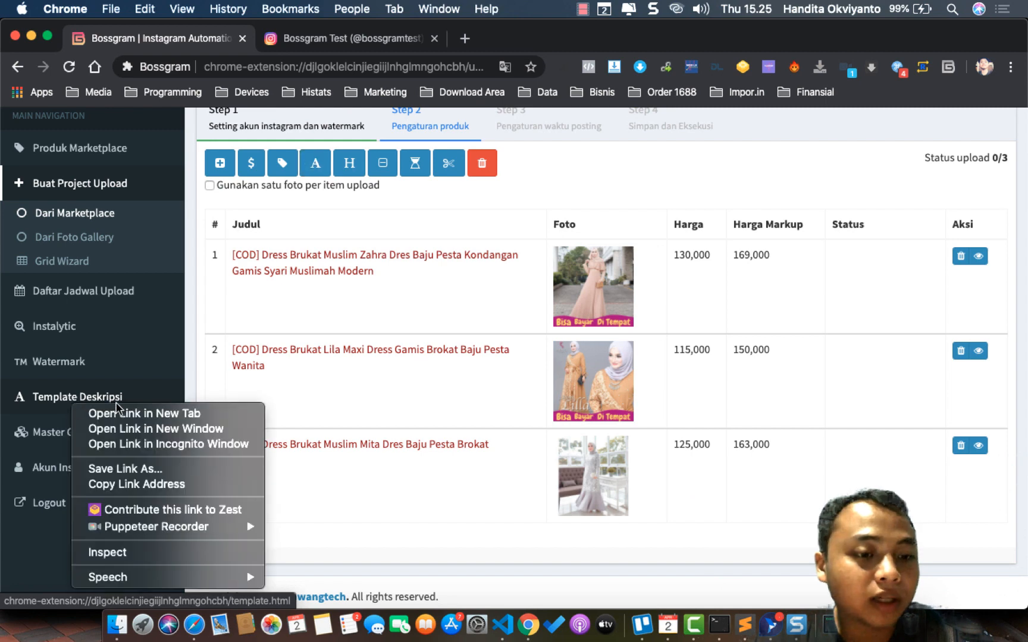
click(129, 408)
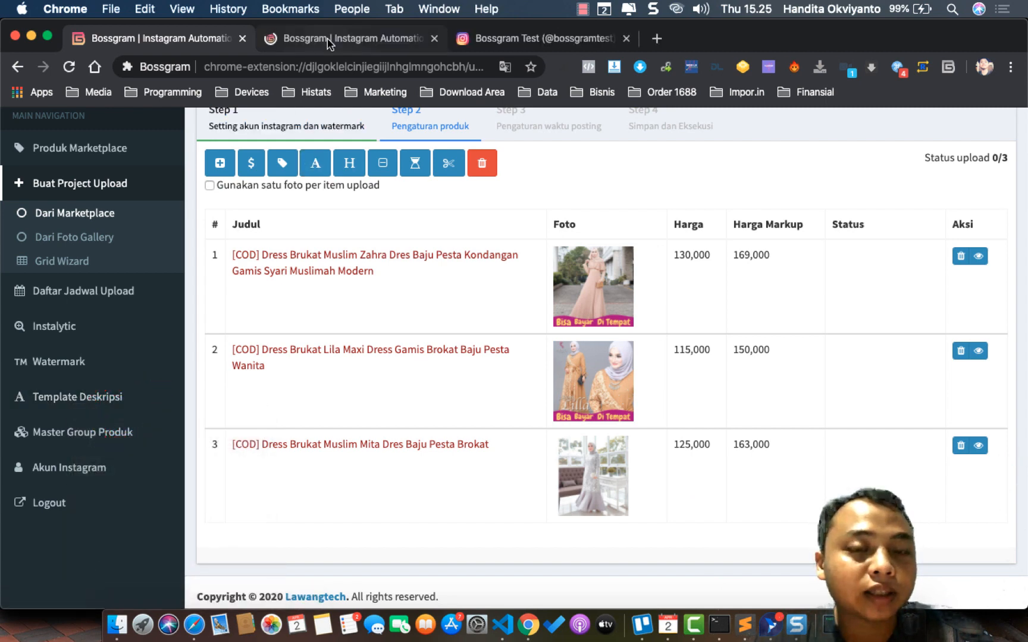
click(328, 39)
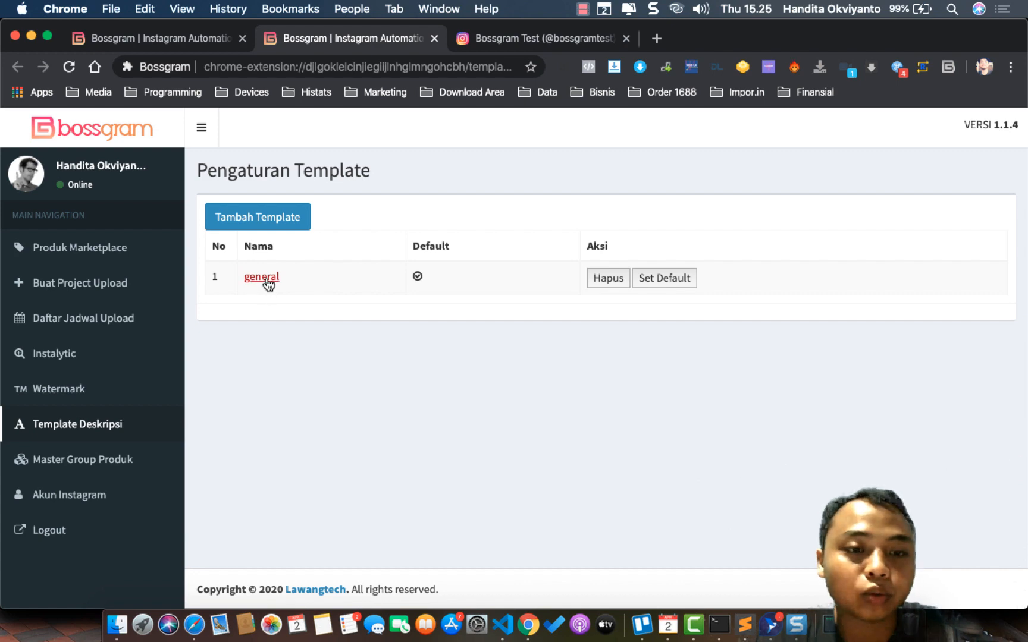
click(262, 277)
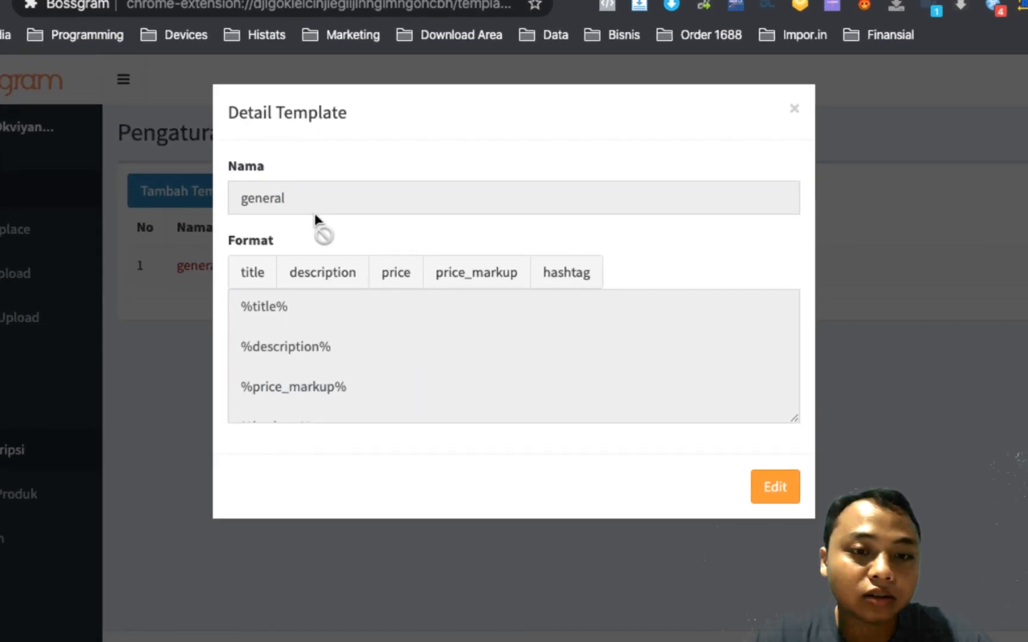
click(783, 484)
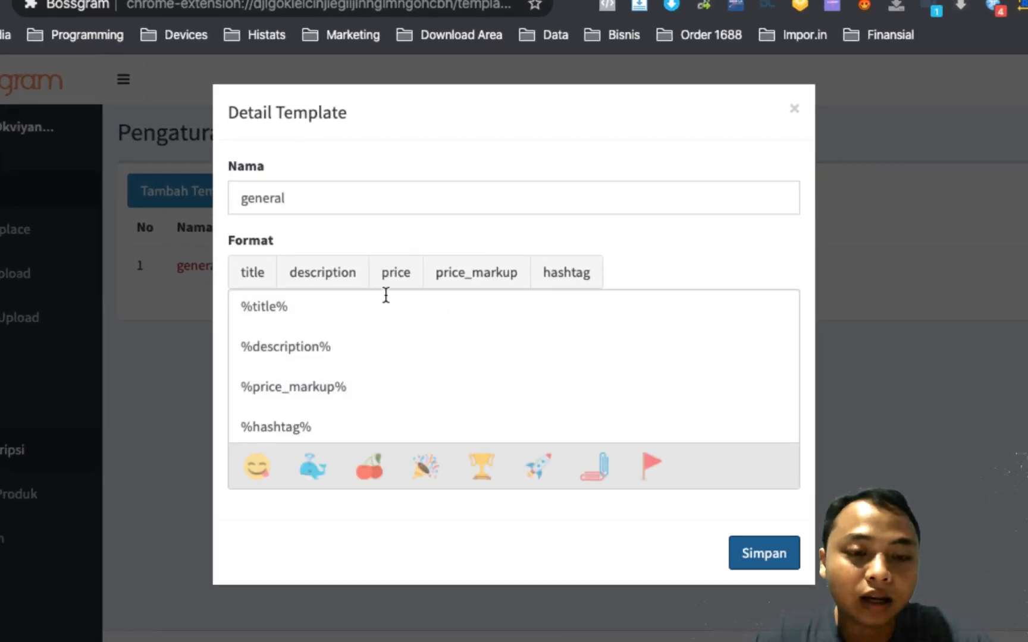
- Copy the full format text of the "general" template and close its details without saving
click(362, 302)
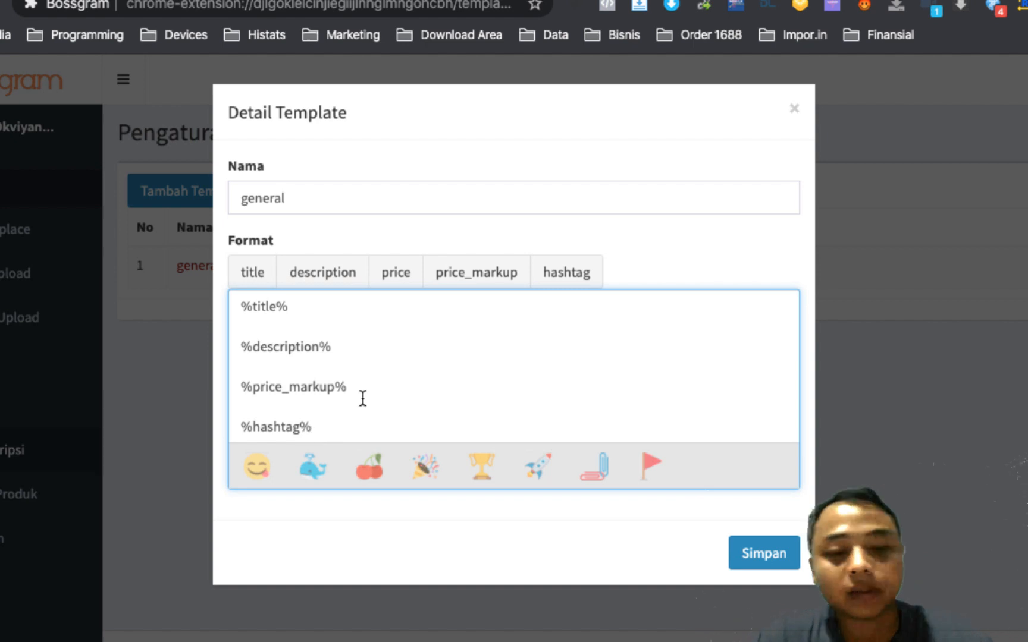
key(ctrl+a)
right_click(262, 327)
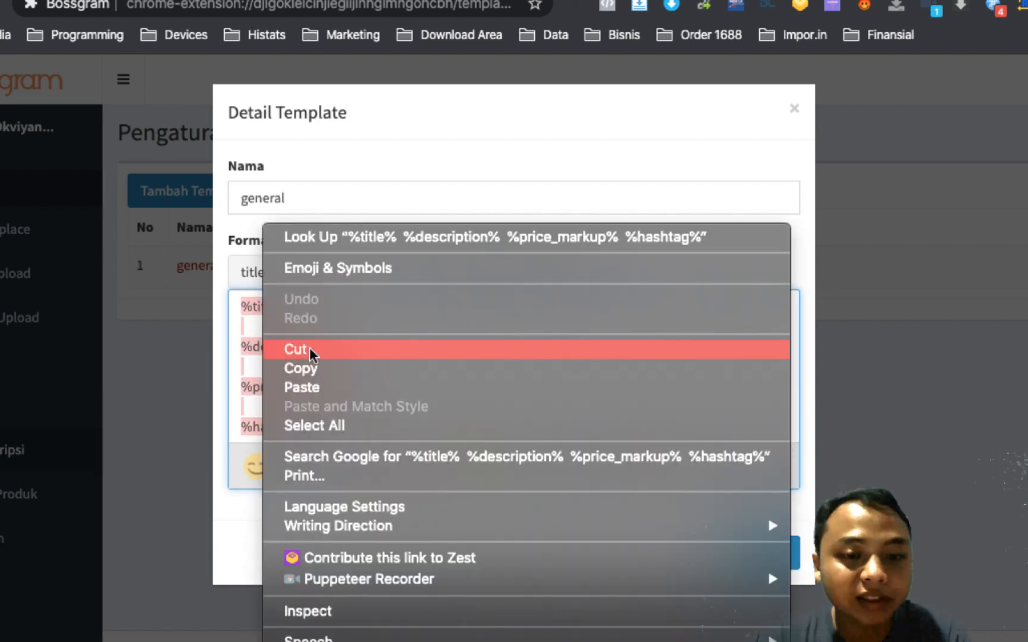
click(331, 370)
click(796, 110)
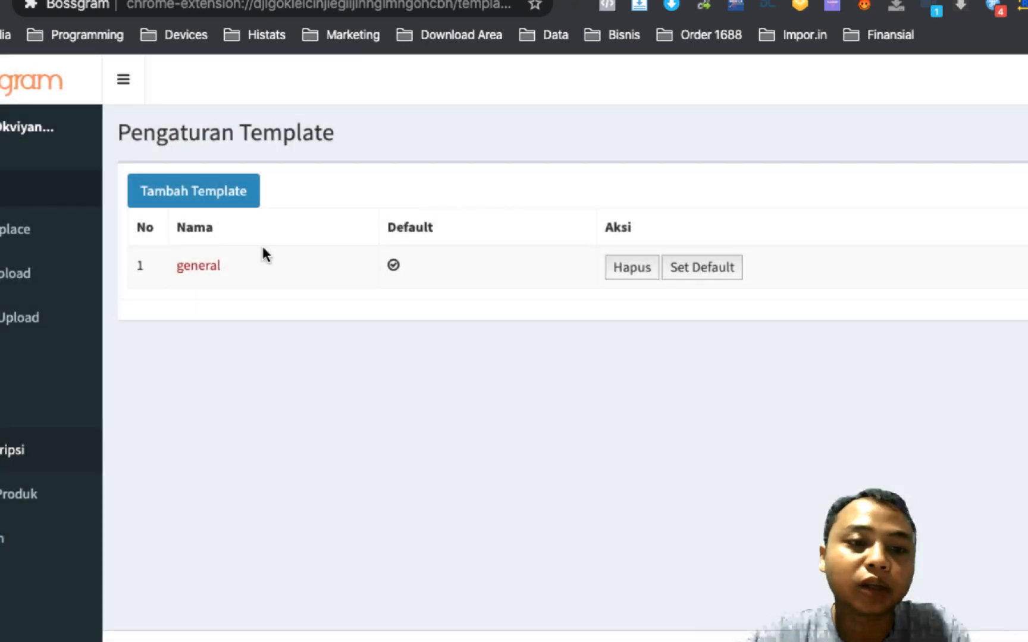
- Start a new template named "Peralatan Rumah Tangga" and paste the copied format text into its Format field
click(208, 199)
click(327, 209)
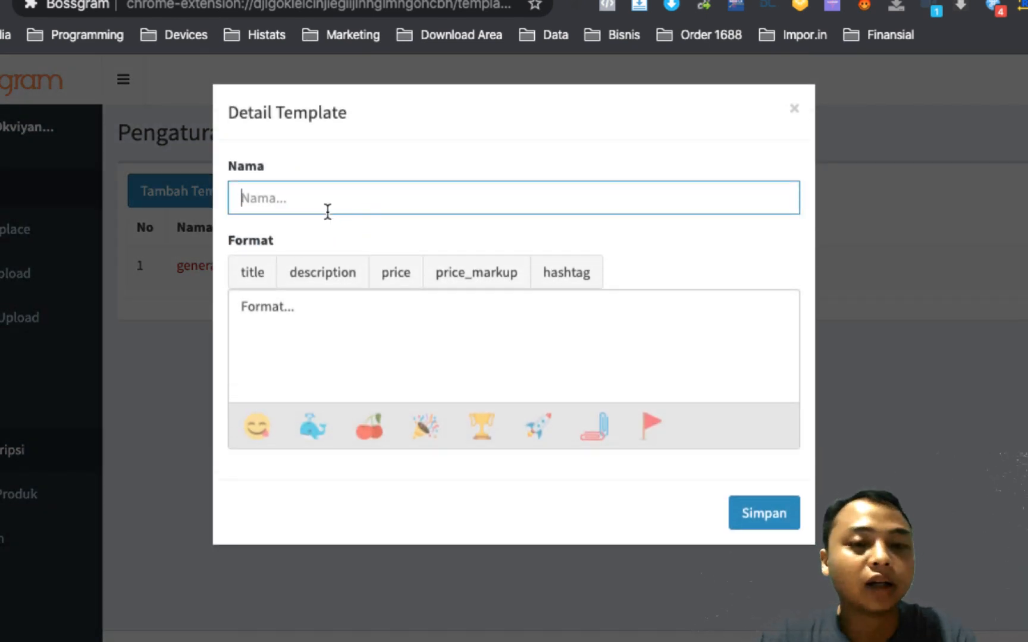
text(Peralatan )
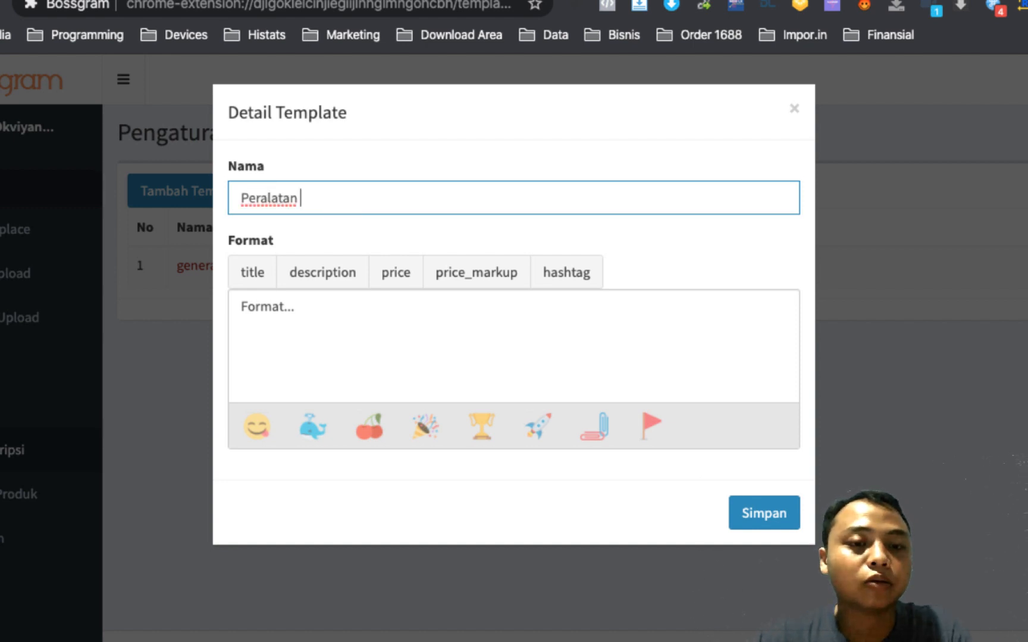
text(Rumah Tangga)
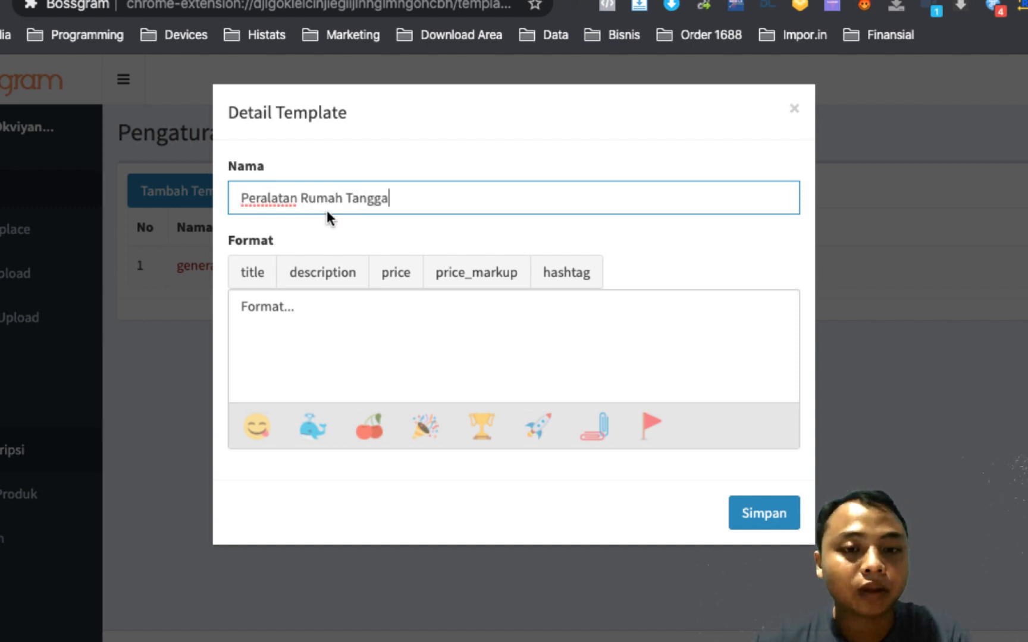
click(319, 319)
key(super+v)
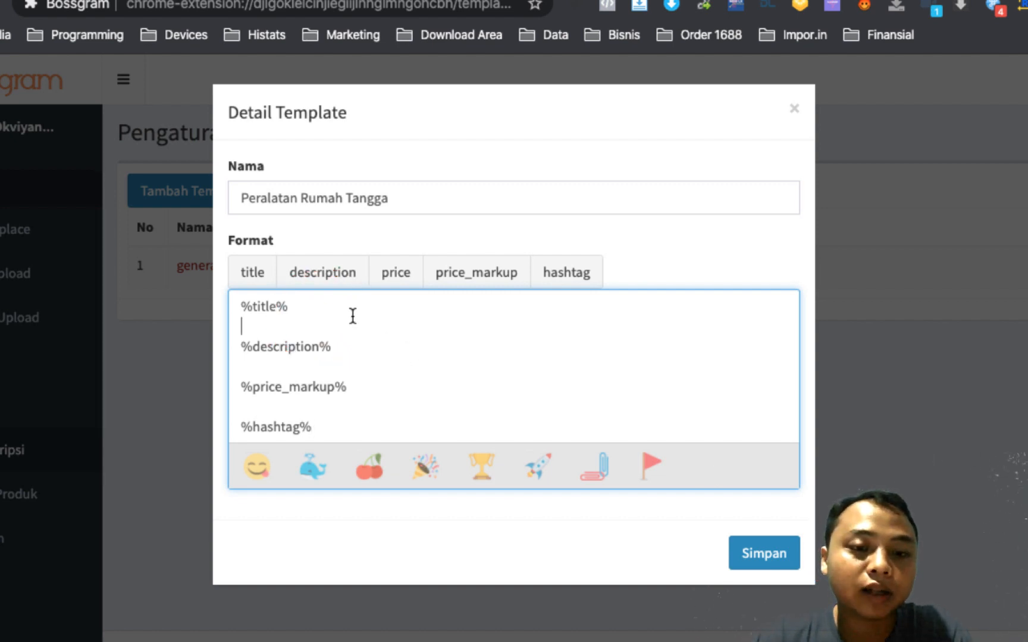
- Add the lines "Selamat datang di toko kita" and "Barang semua ready support COD ya.." above %title% in the template format
key(Return)
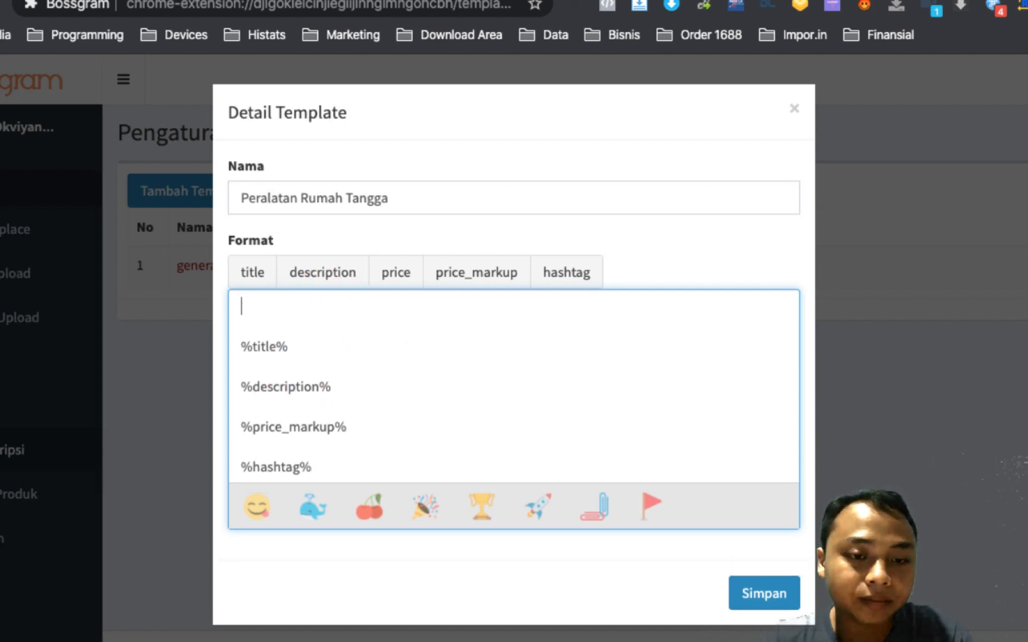
text(Selamat)
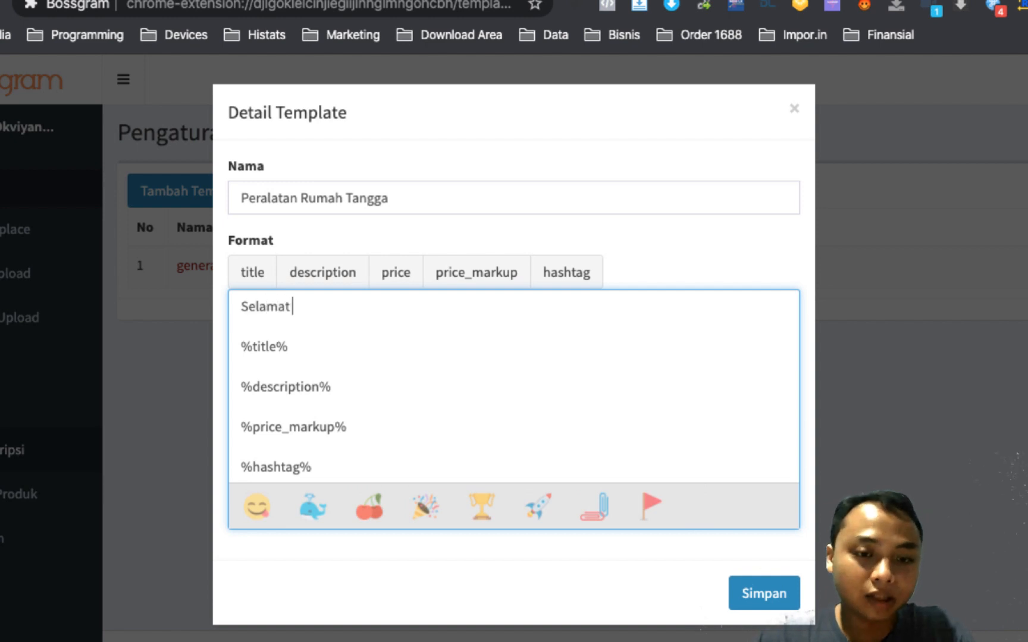
text( datang di toko ki)
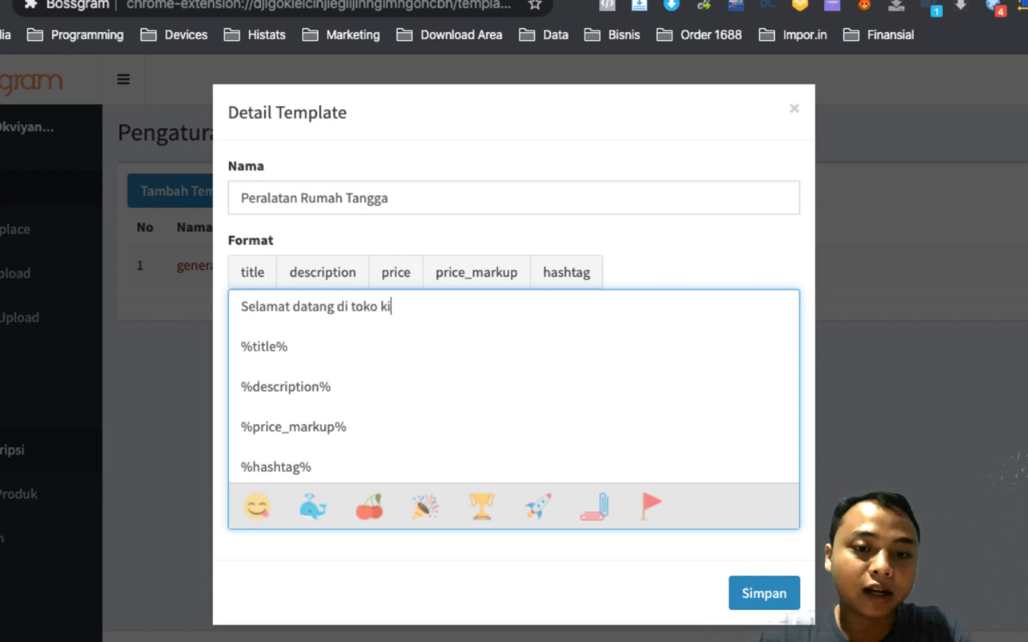
text(ta)
key(Return)
text(Bar)
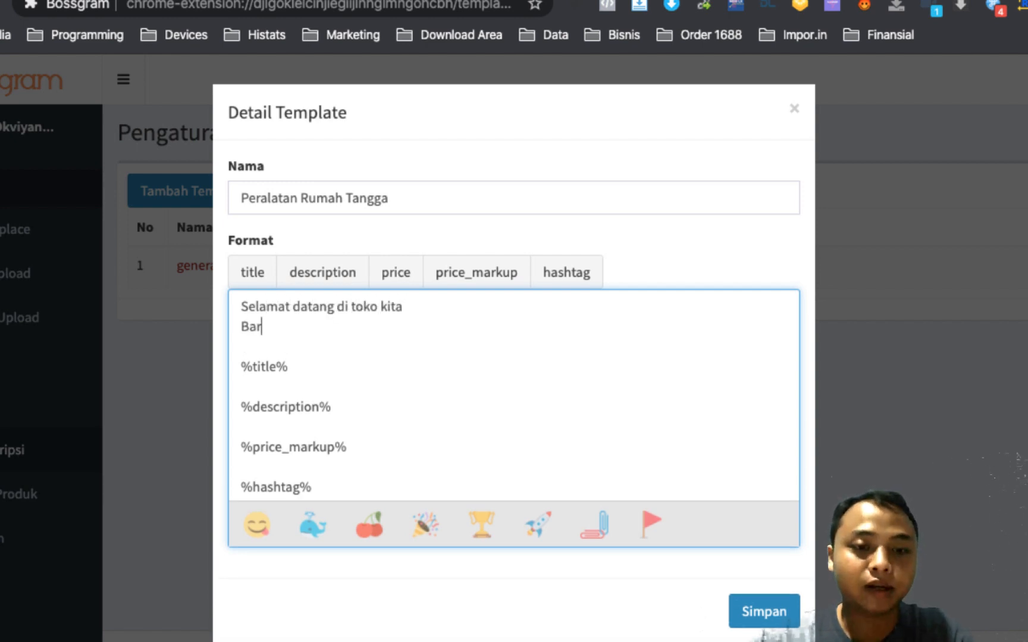
text(ang semua read)
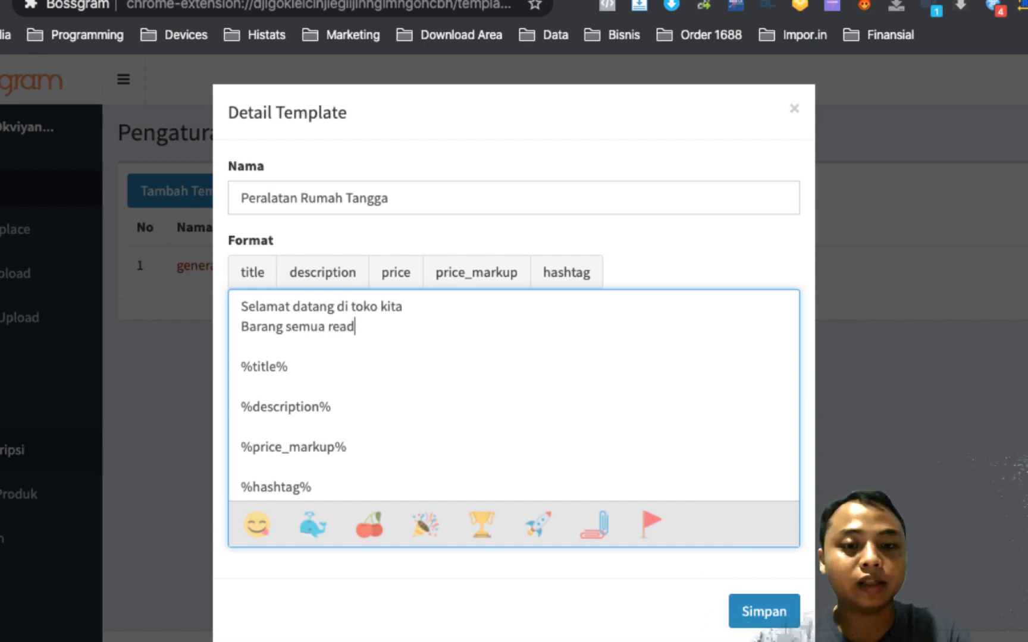
text(y support COD ya..)
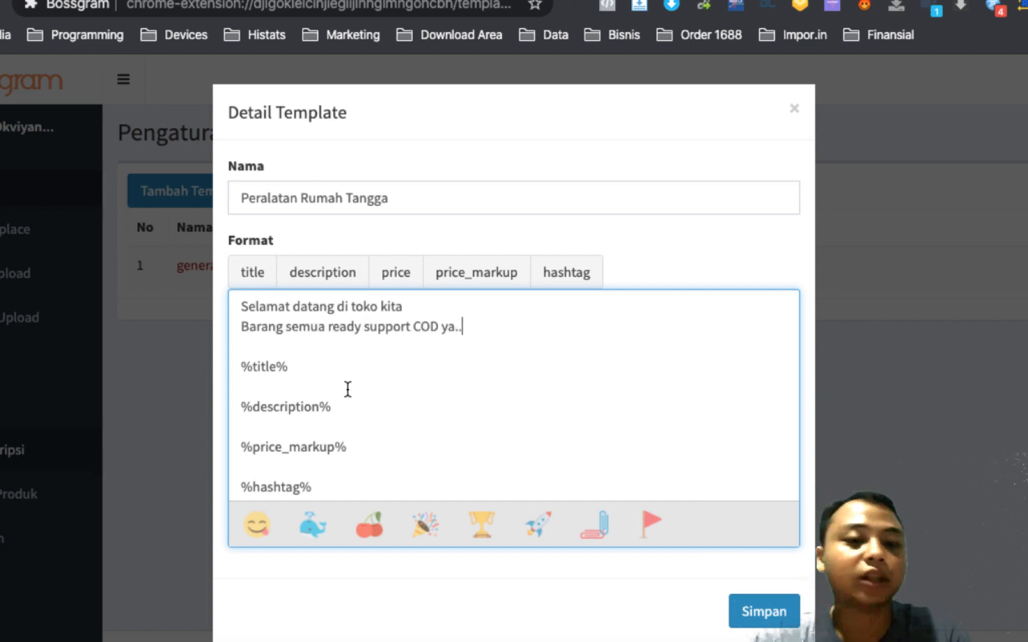
- Save the "Peralatan Rumah Tangga" template and close its details
click(362, 437)
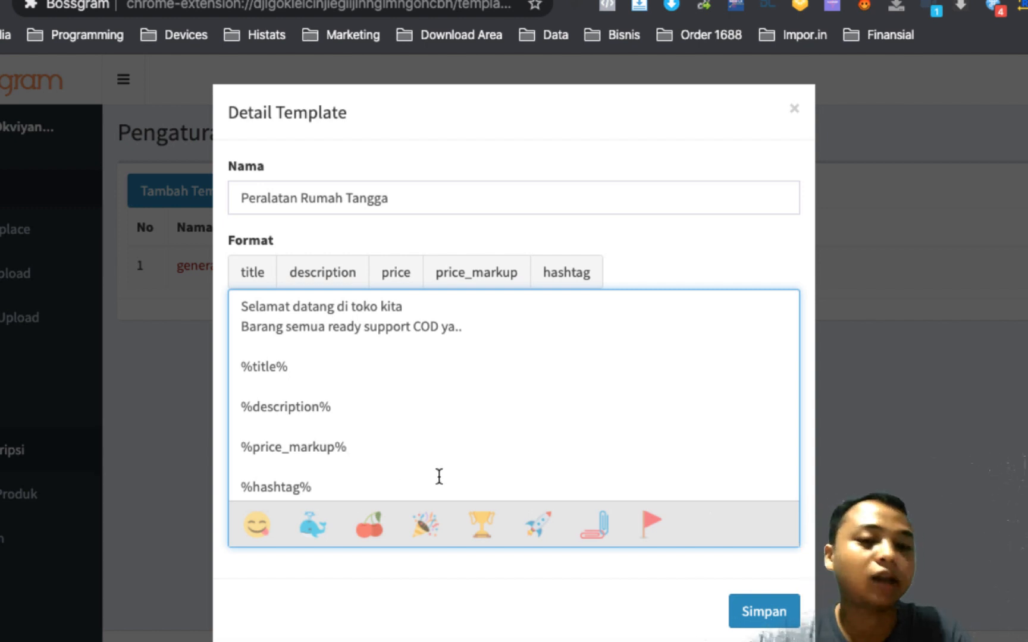
click(764, 612)
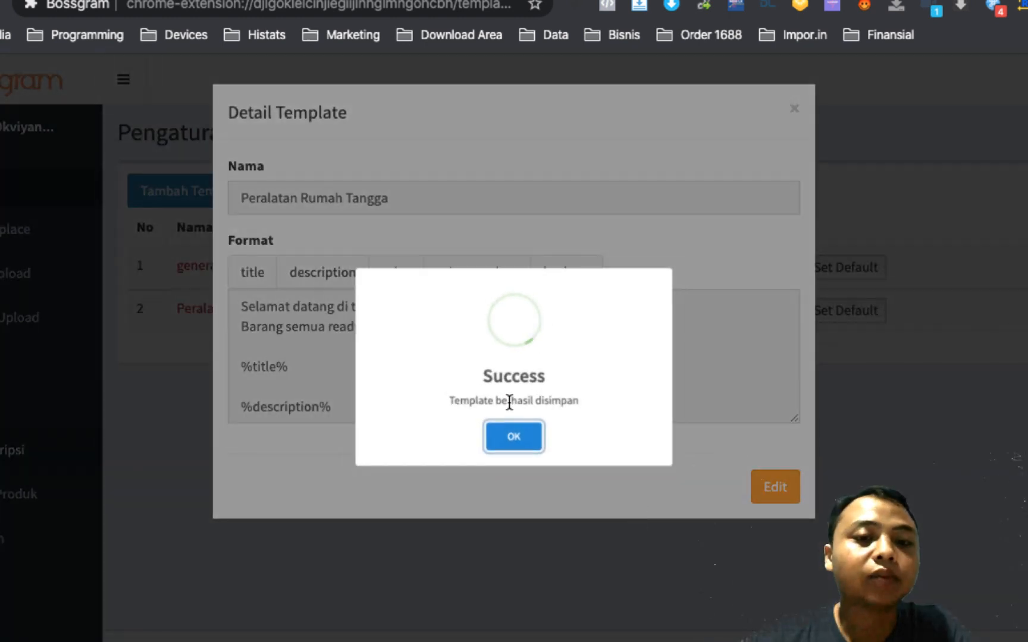
click(522, 435)
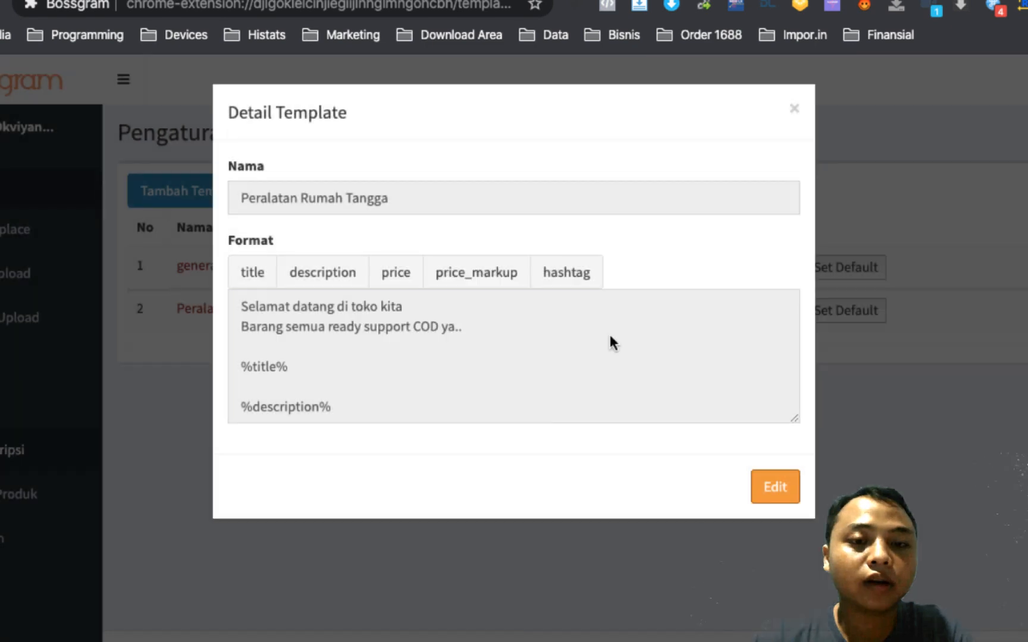
click(792, 112)
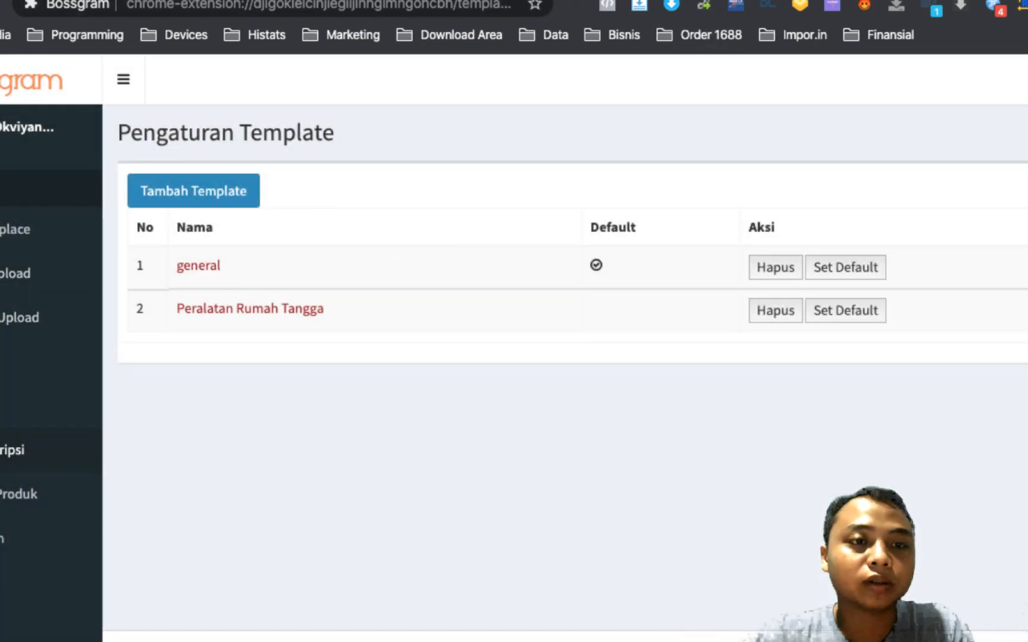
- Return to the upload project and check which description templates are offered, without applying one
click(48, 0)
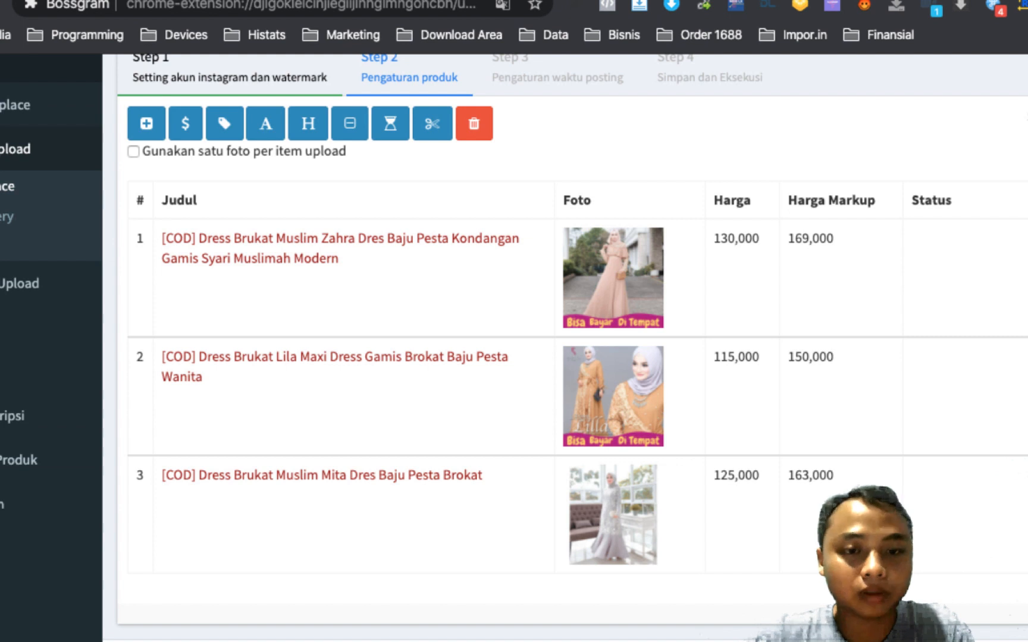
click(267, 125)
click(514, 358)
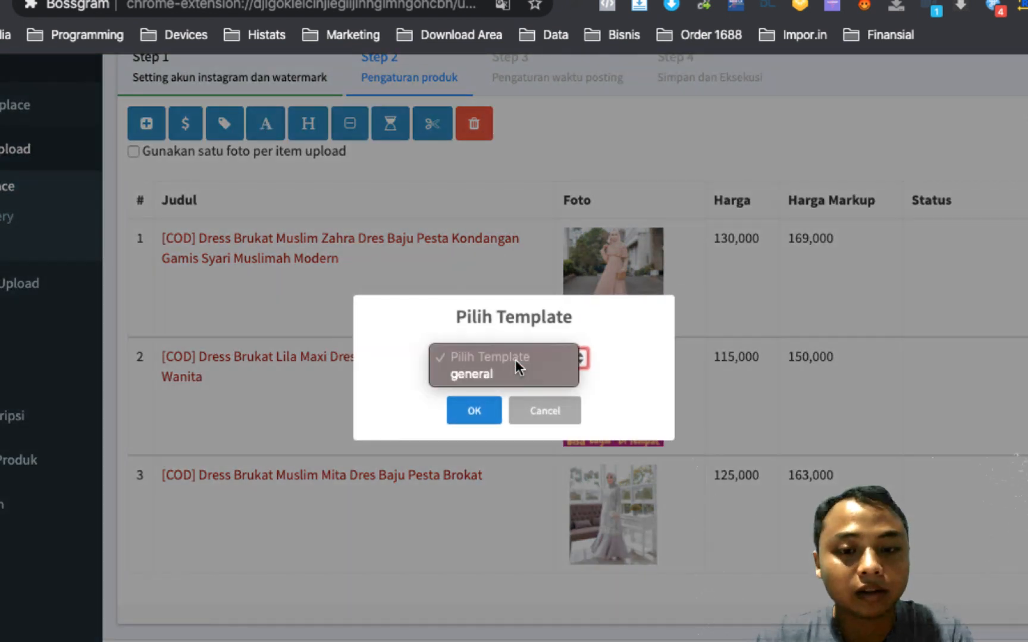
click(571, 368)
click(560, 411)
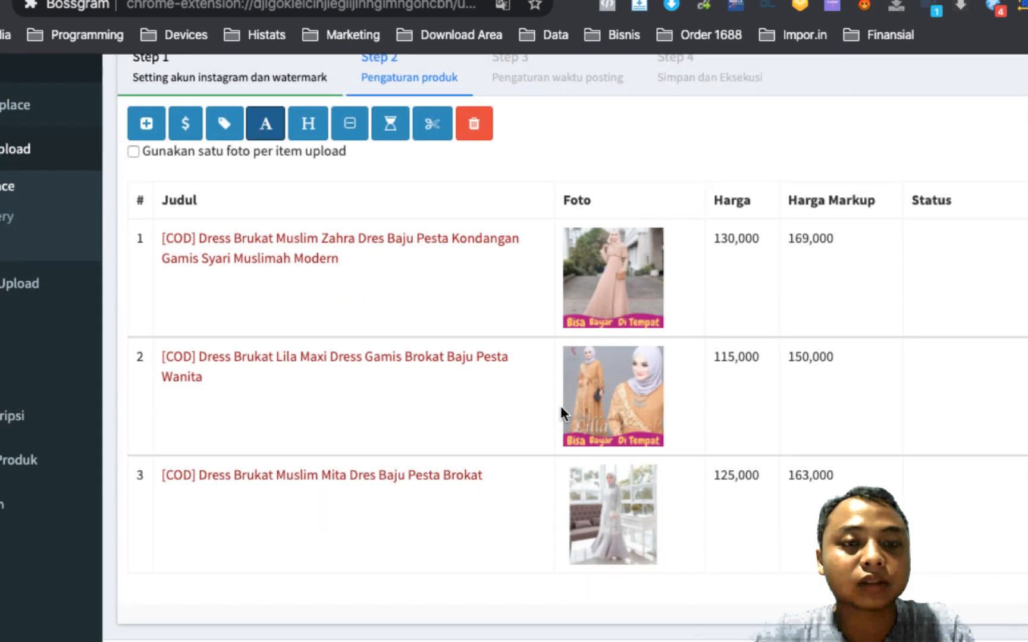
scroll(560, 406, up, 2)
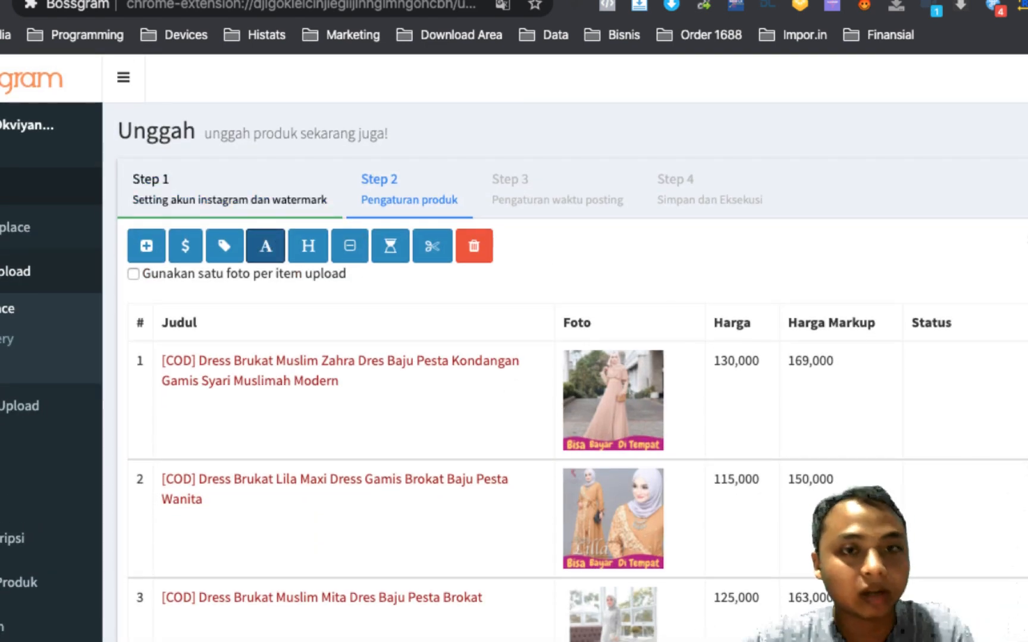
key(ctrl+Tab)
key(ctrl+shift+Tab)
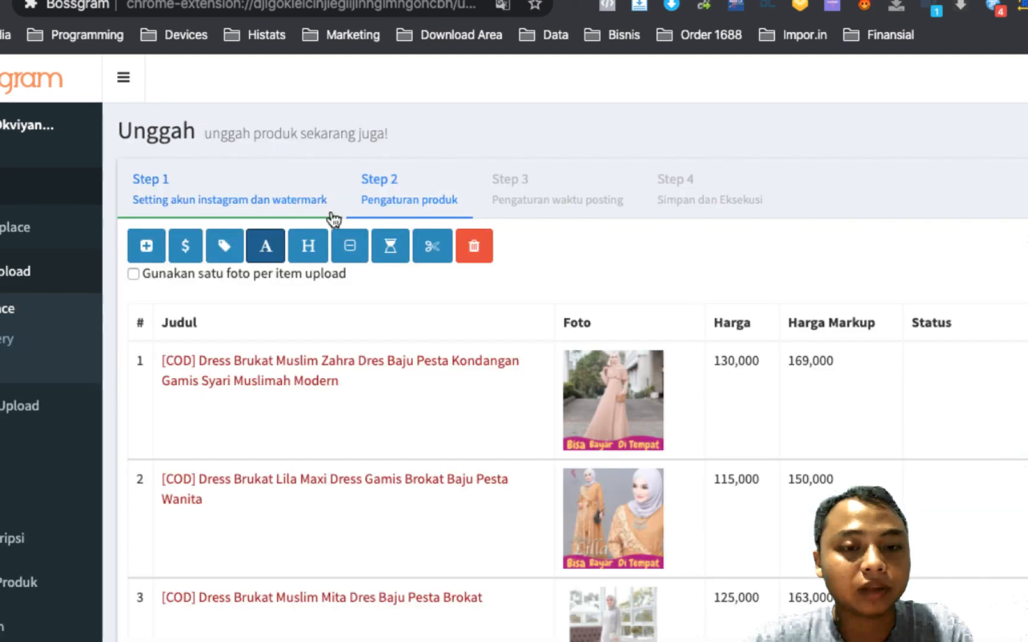
- Generate the product titles from the Title attribute, limited to 10 characters
click(310, 245)
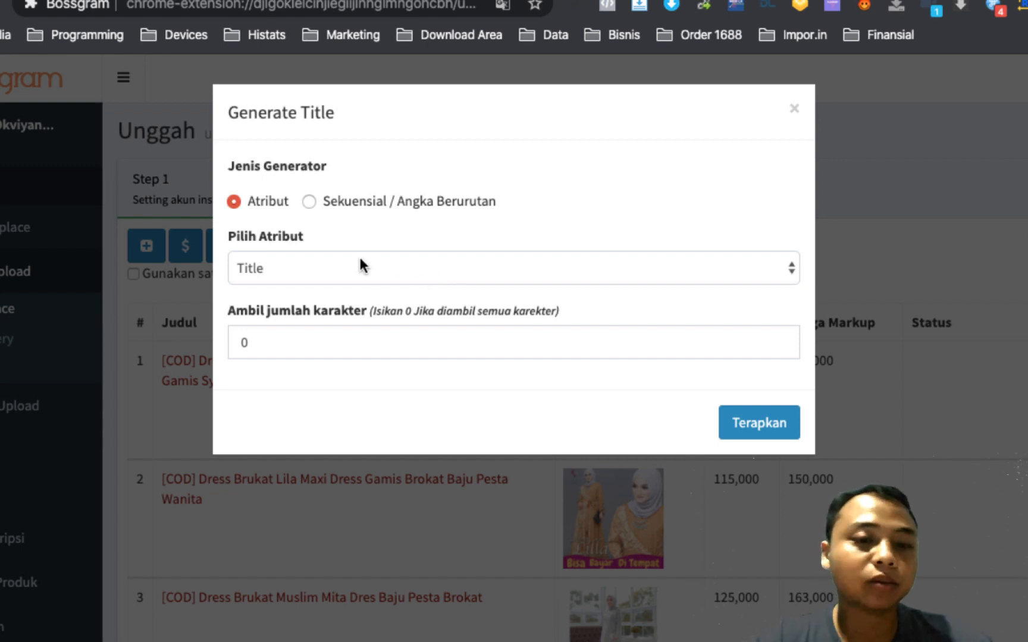
click(337, 276)
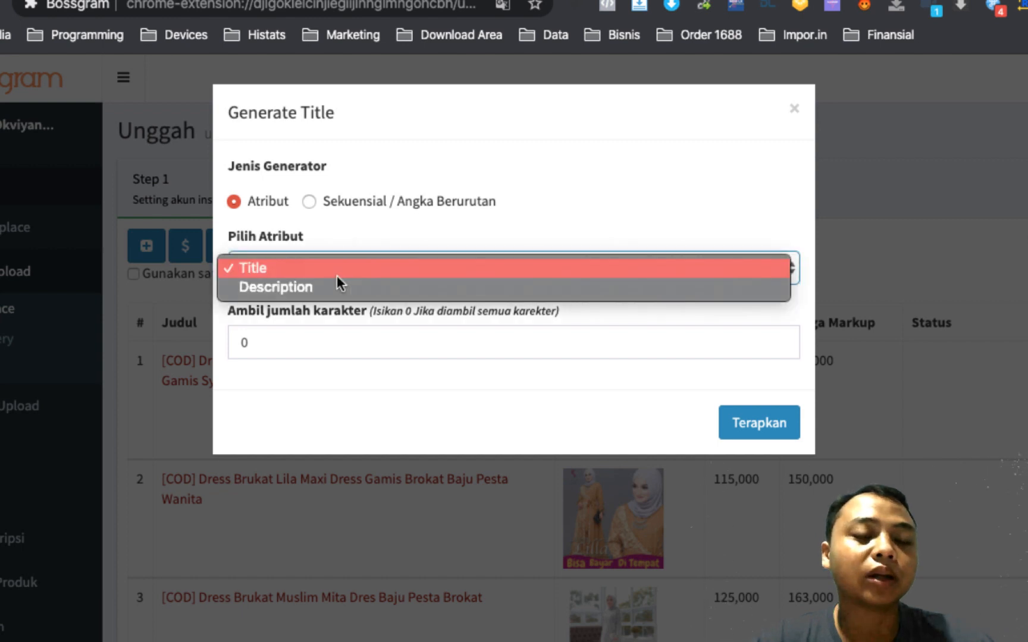
click(328, 274)
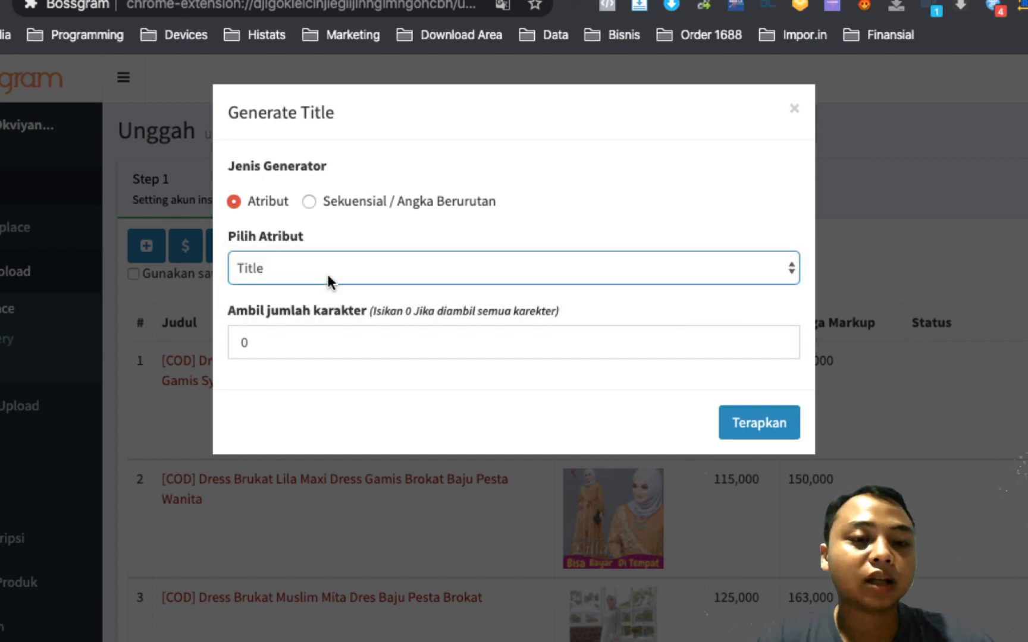
click(318, 338)
text(10)
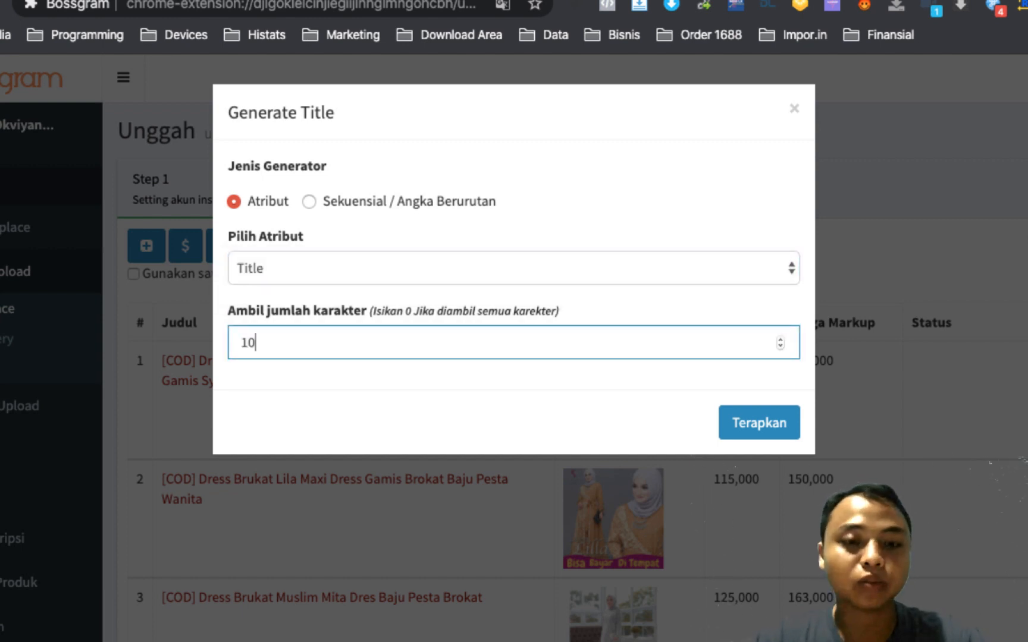
click(747, 433)
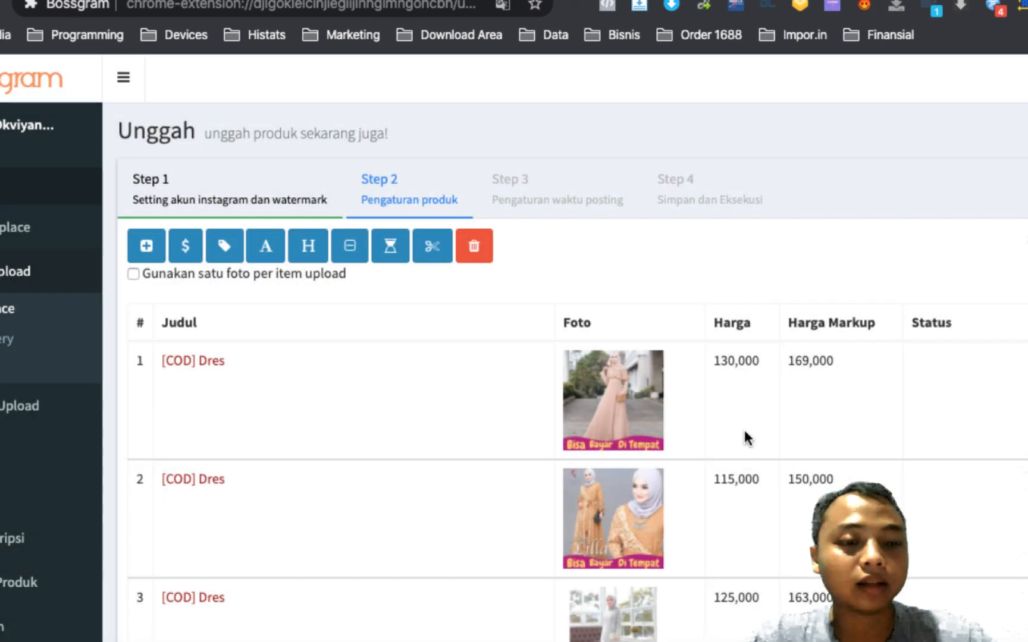
click(260, 246)
click(565, 416)
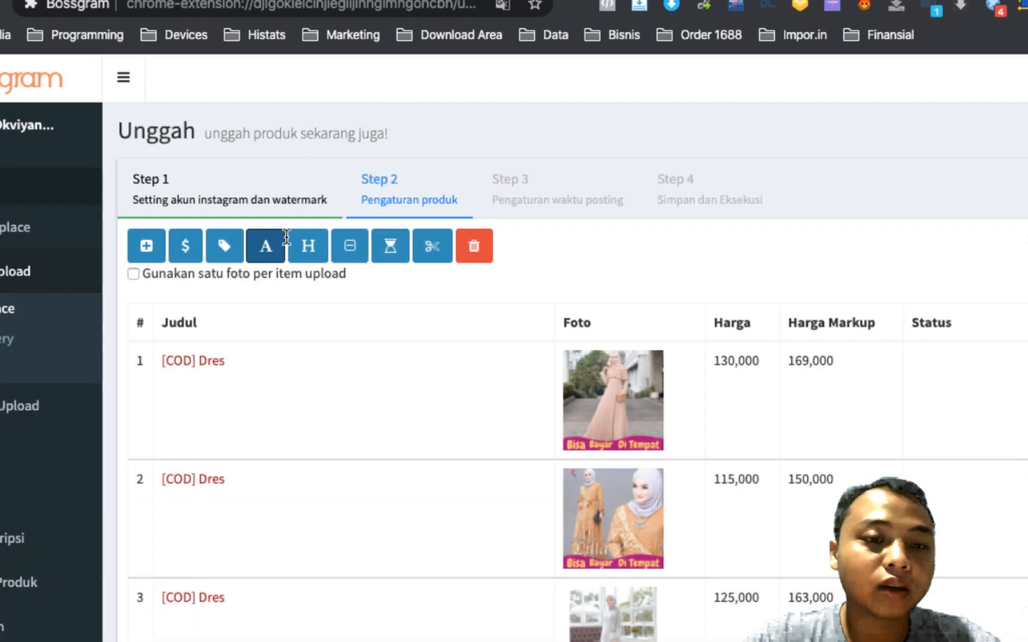
- Generate the product titles from the Description attribute, limited to 100 characters, and review the product list
click(316, 244)
click(337, 273)
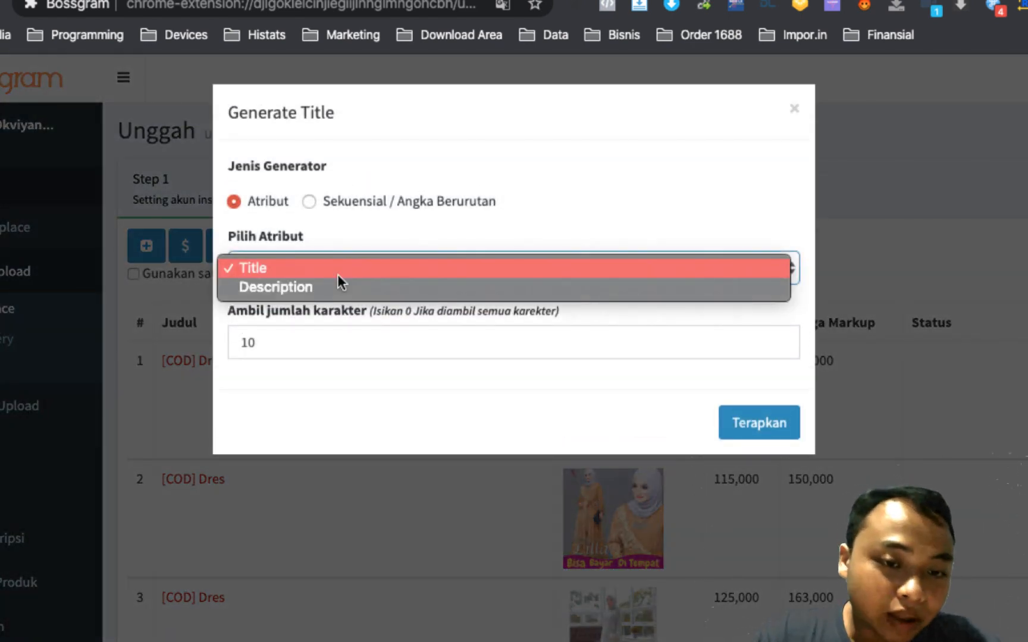
click(333, 287)
click(328, 346)
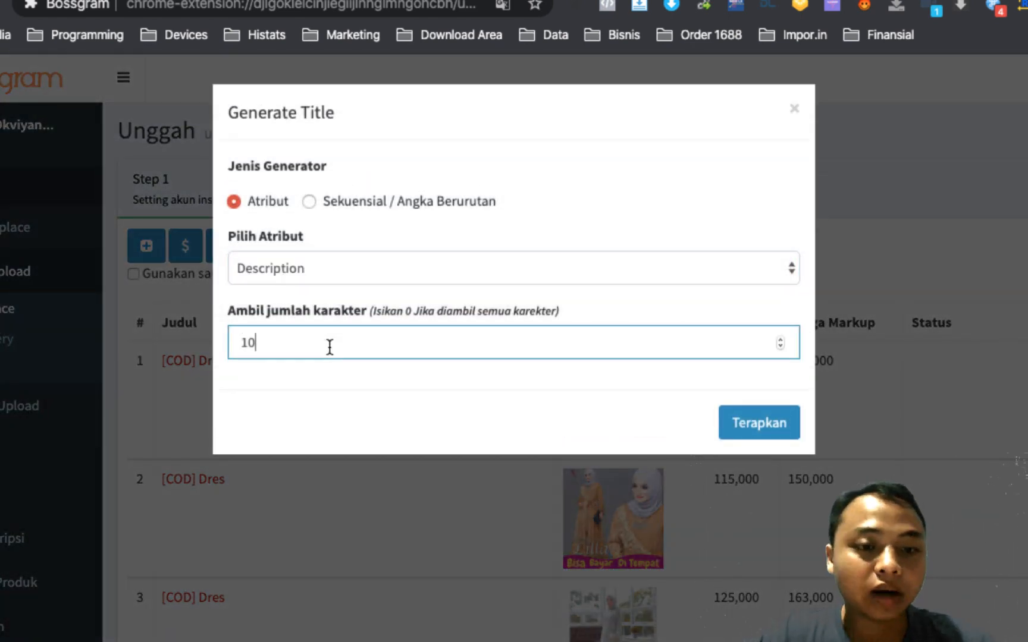
key(BackSpace)
key(BackSpace)
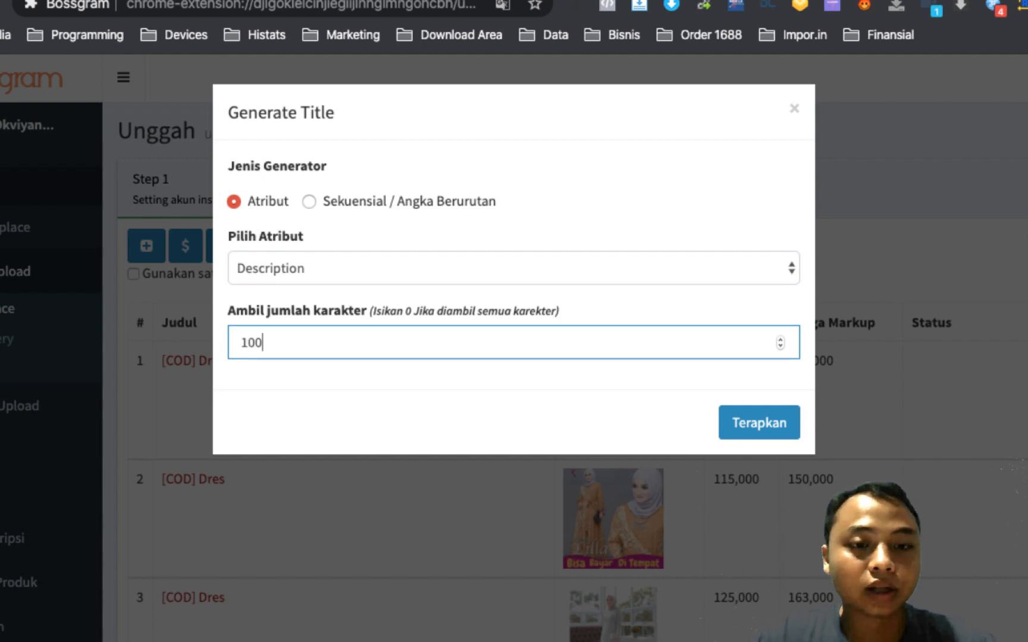
click(757, 426)
scroll(386, 440, down, 2)
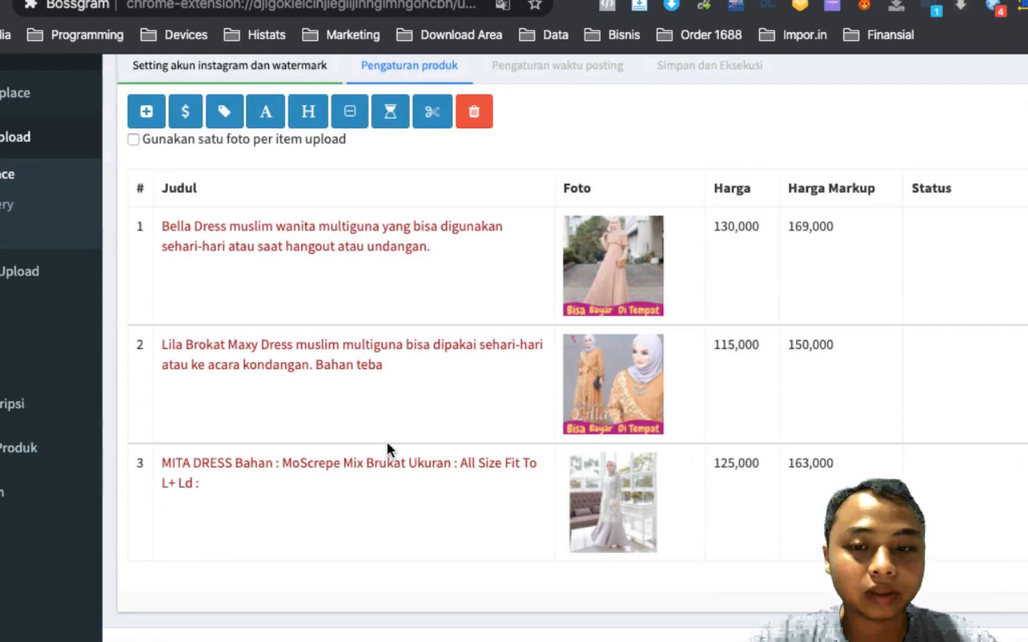
scroll(386, 440, up, 2)
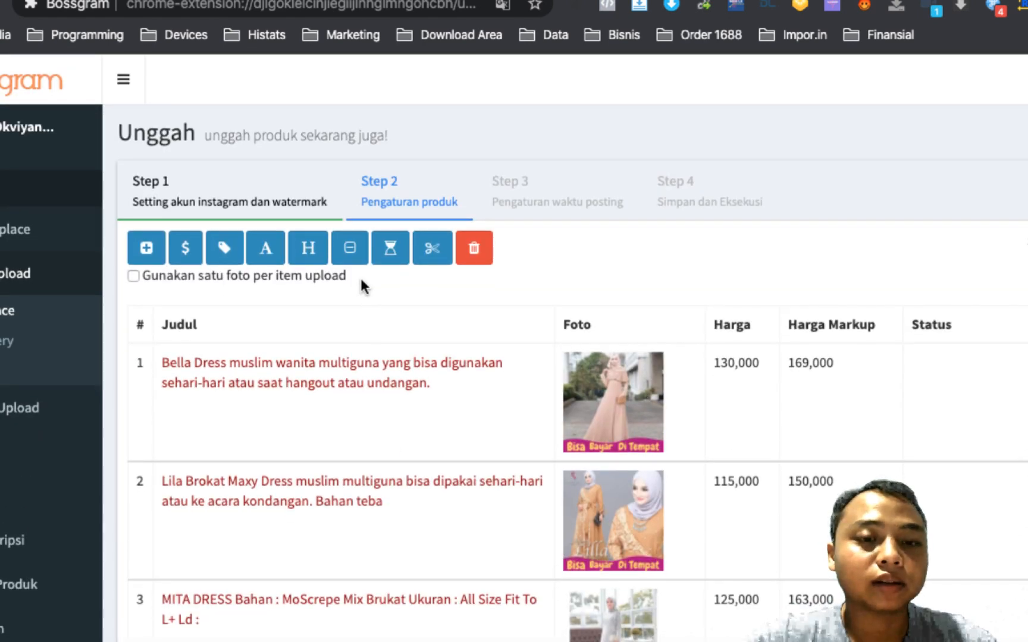
- Set the title generator to Sekuensial / Angka Berurutan with the prefix "Baju Gamis Coklat"
click(309, 248)
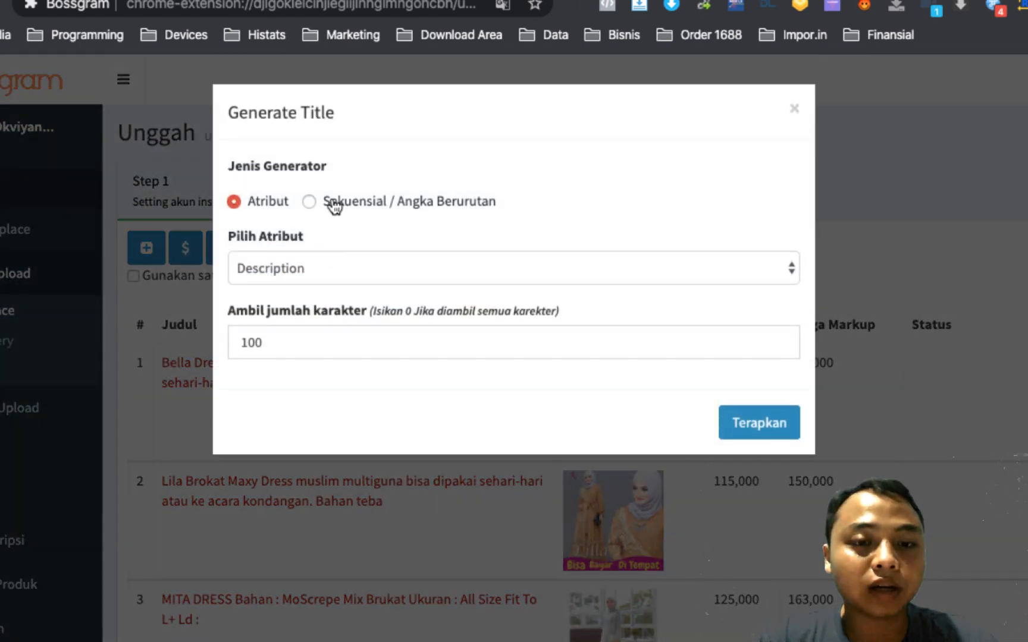
click(321, 203)
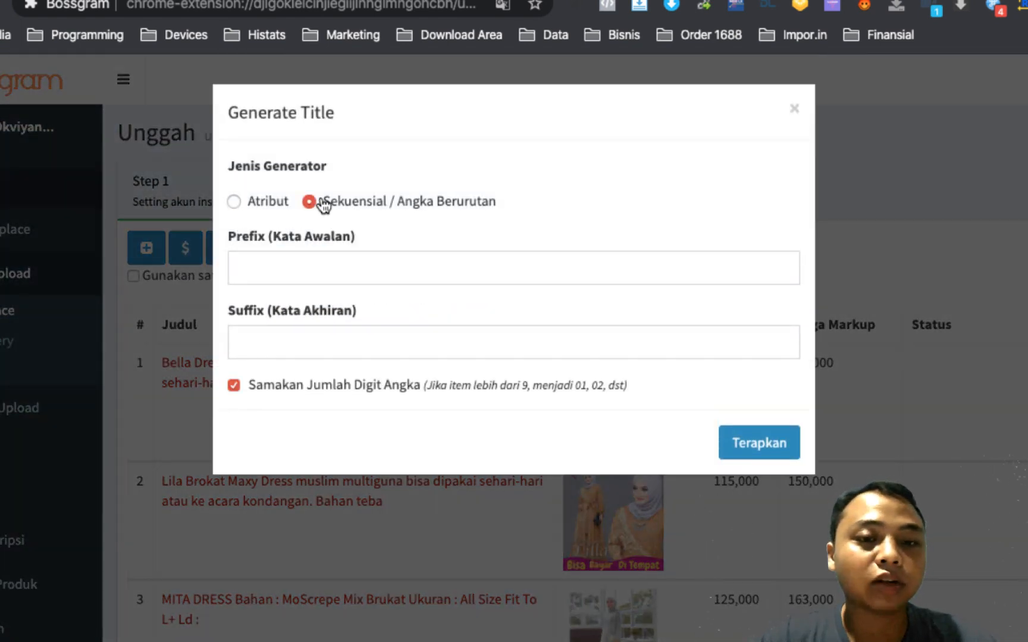
click(369, 266)
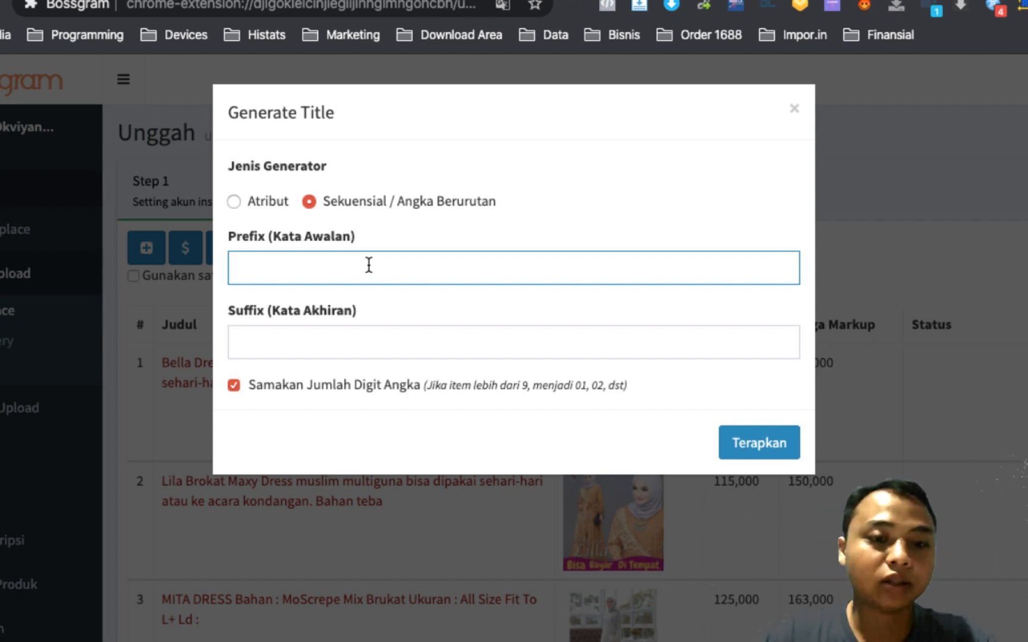
text(Baju gami)
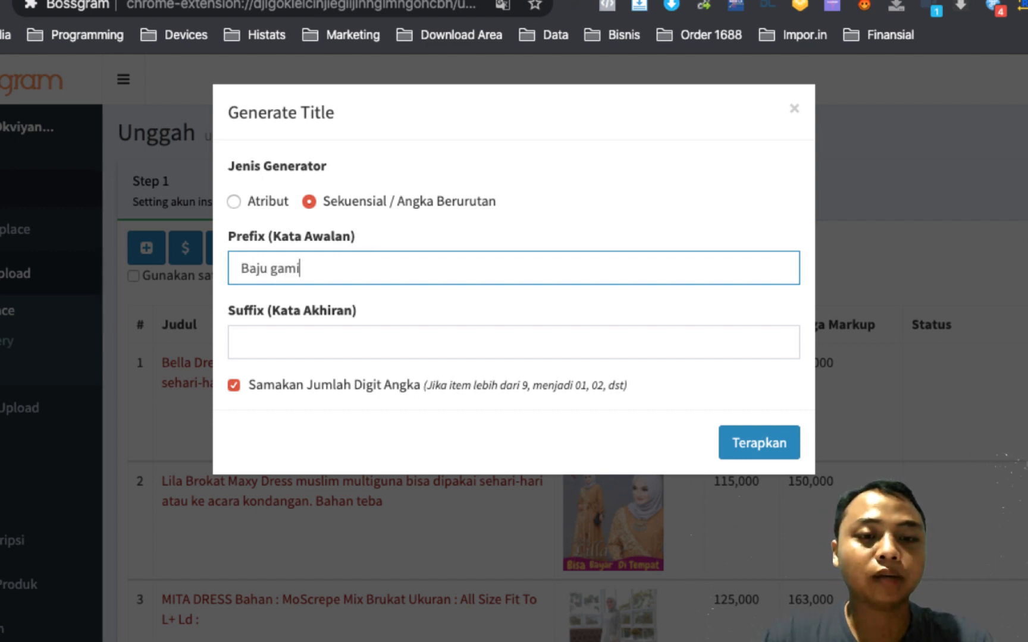
text(s Coklat)
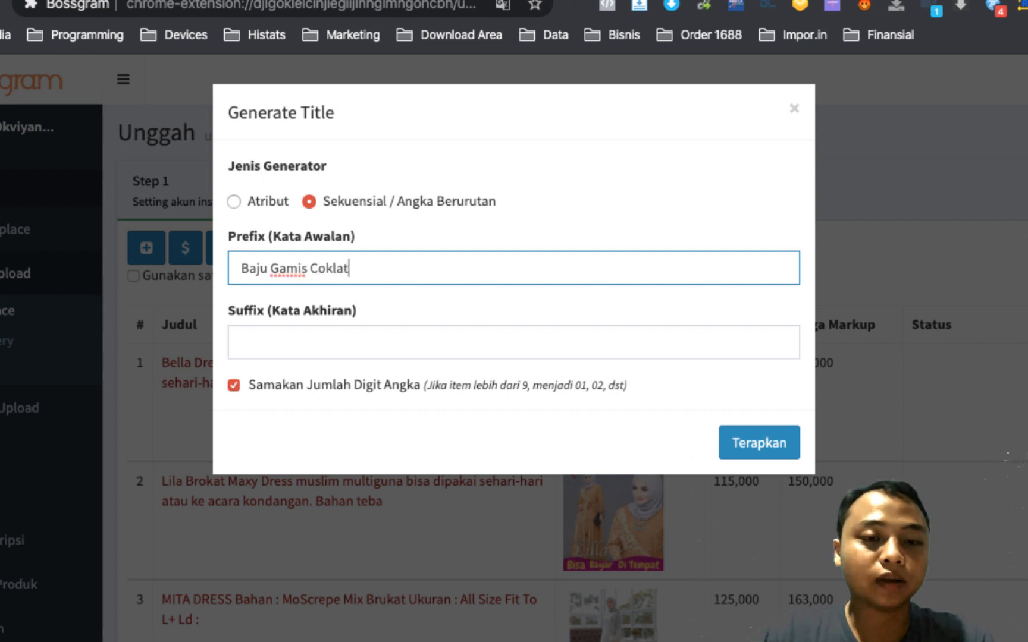
- Add the suffix "Bahan Katun" to the sequential titles, apply them to all products and review the list
key(Tab)
text(B)
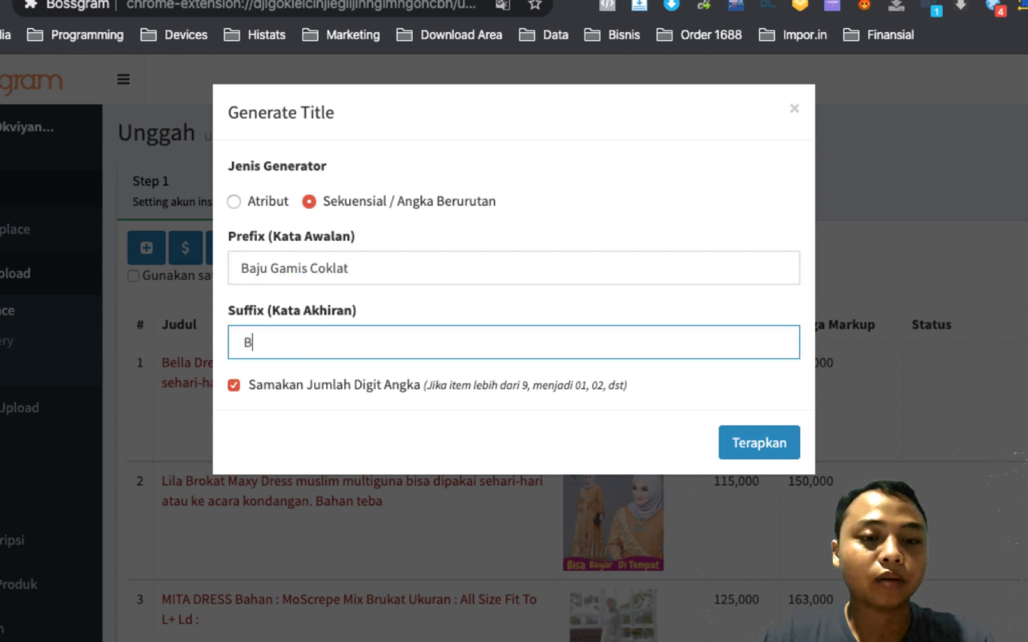
text(aga)
key(BackSpace)
key(BackSpace)
text(han)
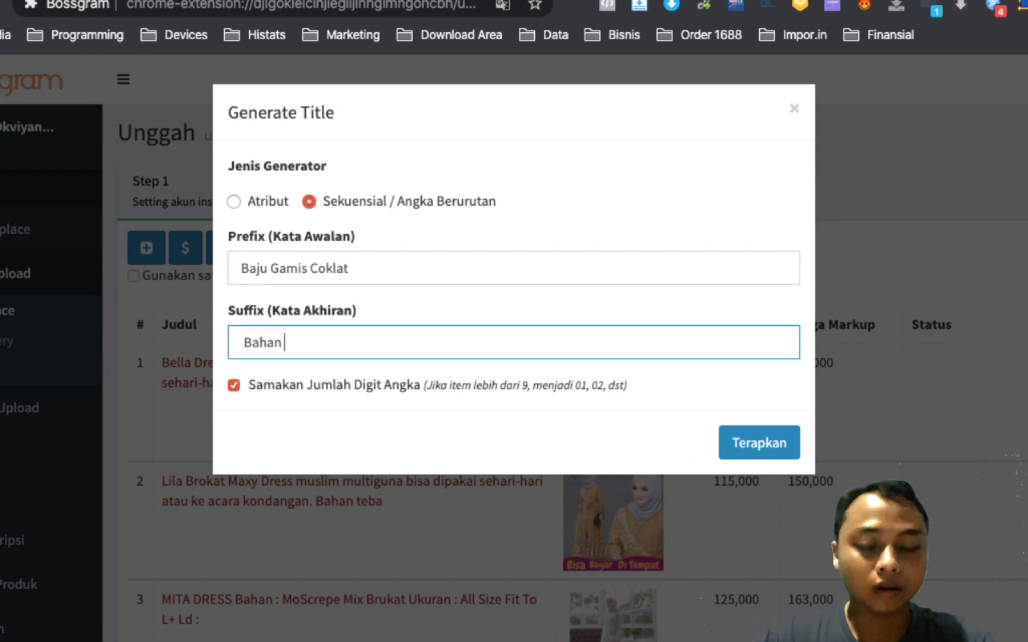
text( Katun)
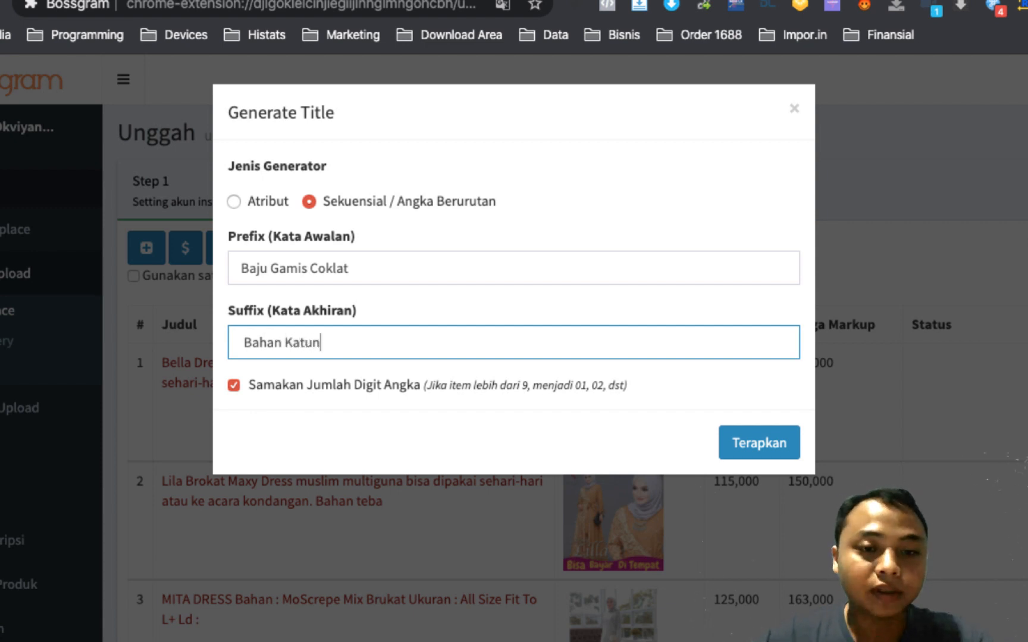
click(760, 444)
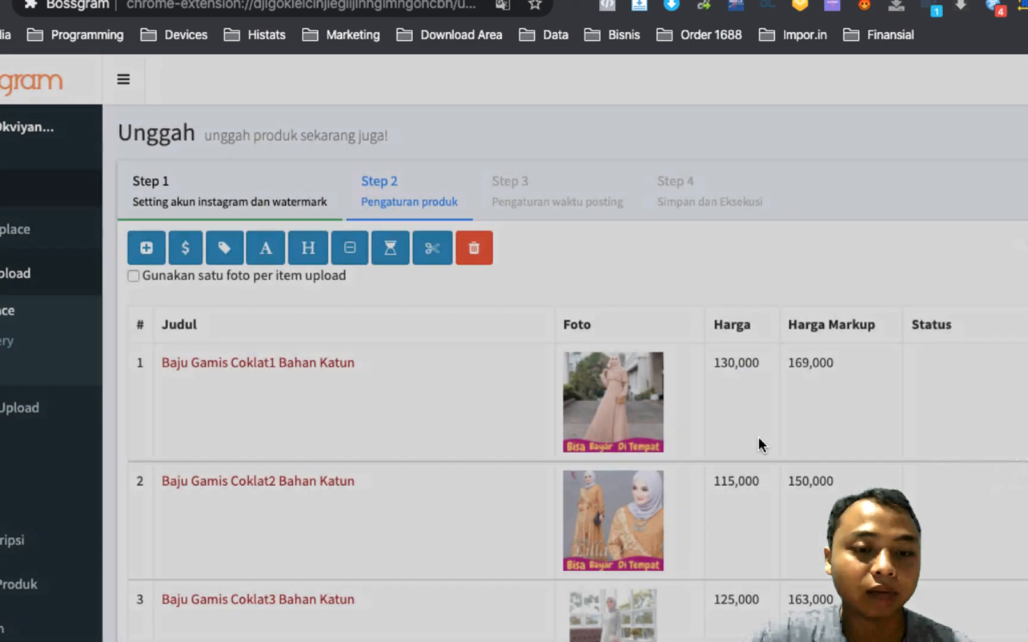
scroll(274, 386, down, 3)
scroll(274, 386, up, 3)
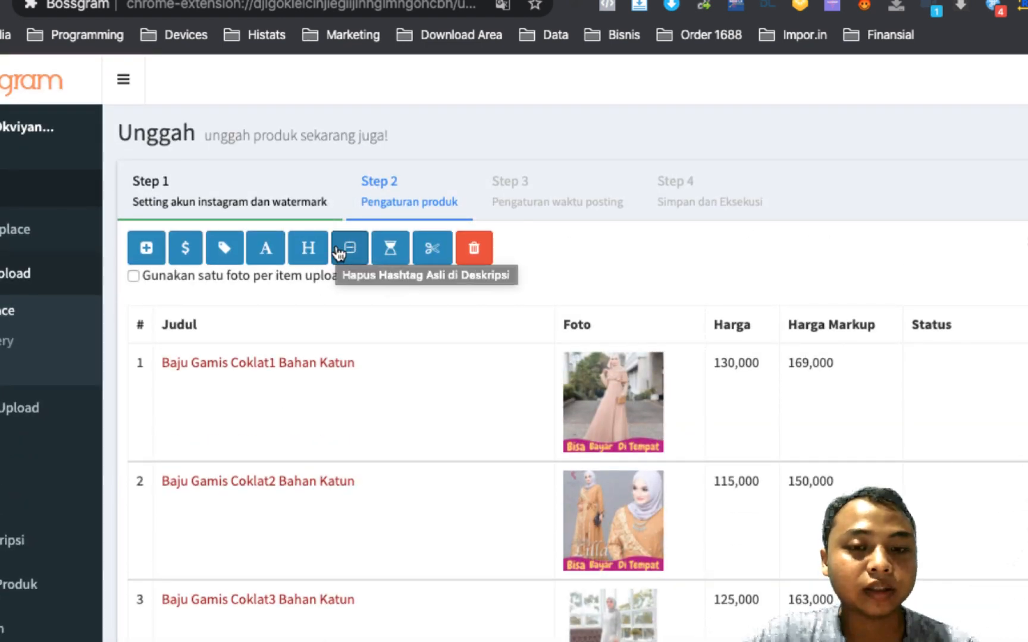
click(311, 246)
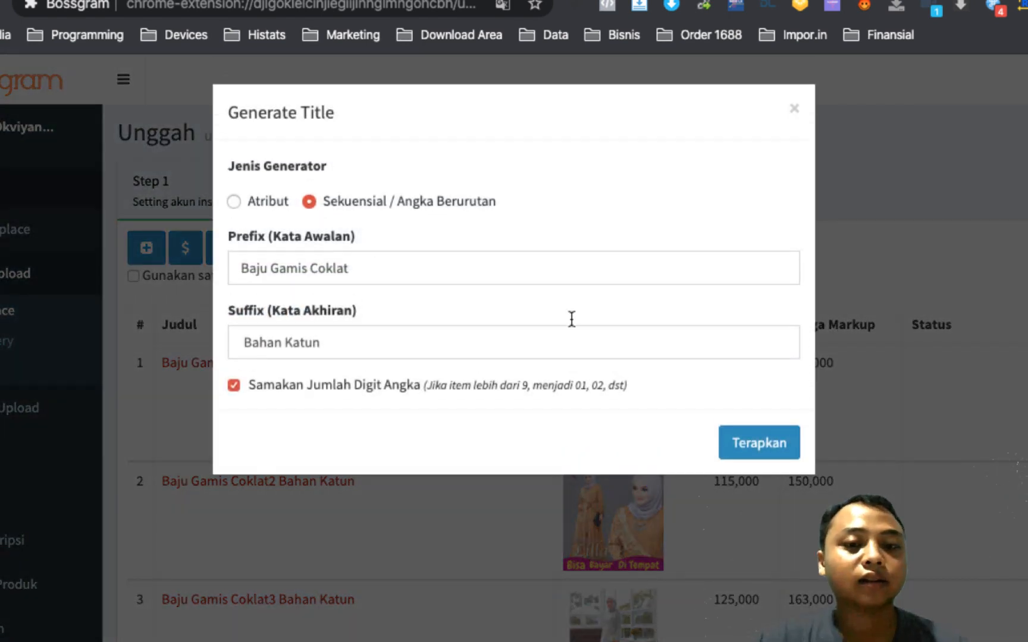
click(796, 107)
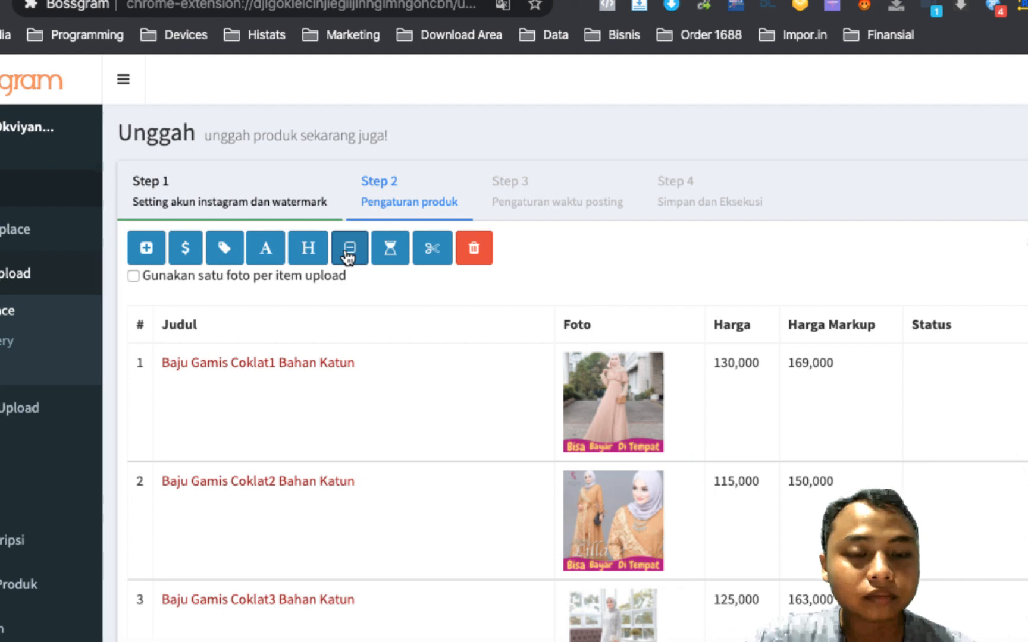
click(384, 256)
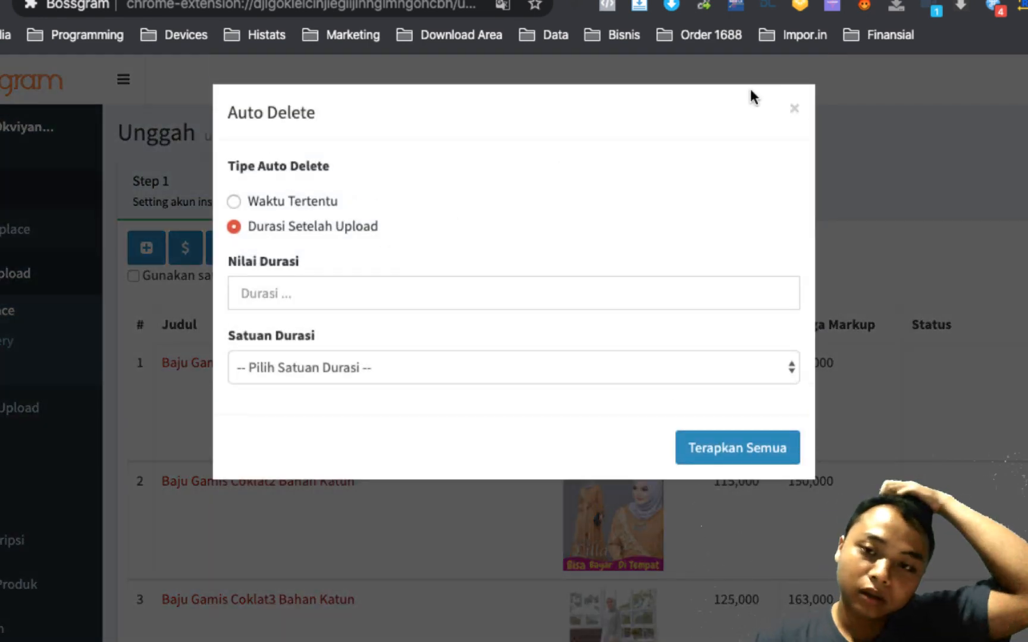
click(794, 110)
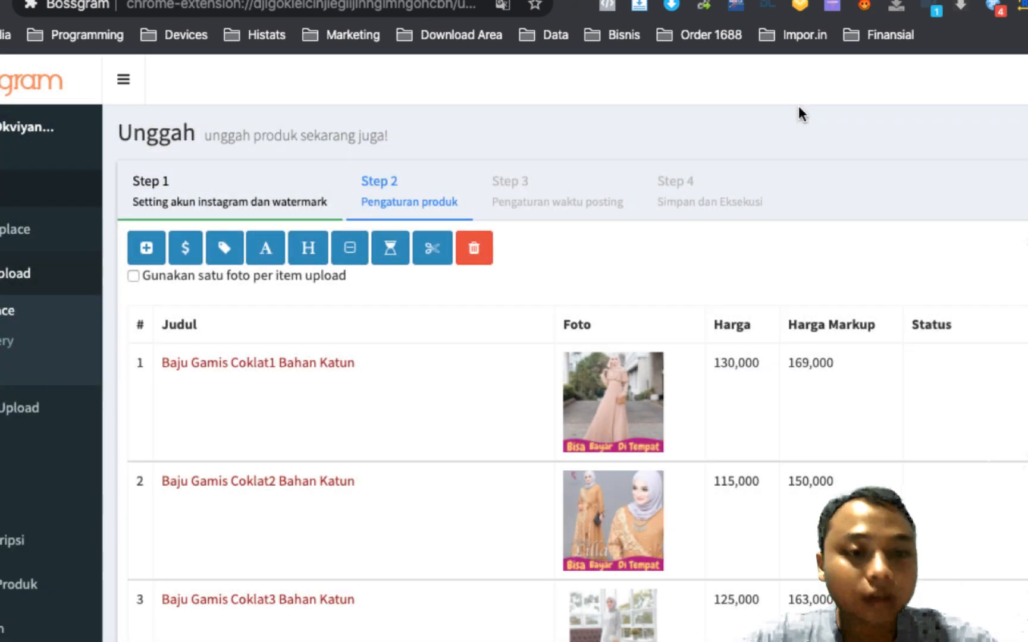
- Generate hashtags from the keyword "gamis" in the Hashtag Manager and insert all of them into the collection
click(237, 259)
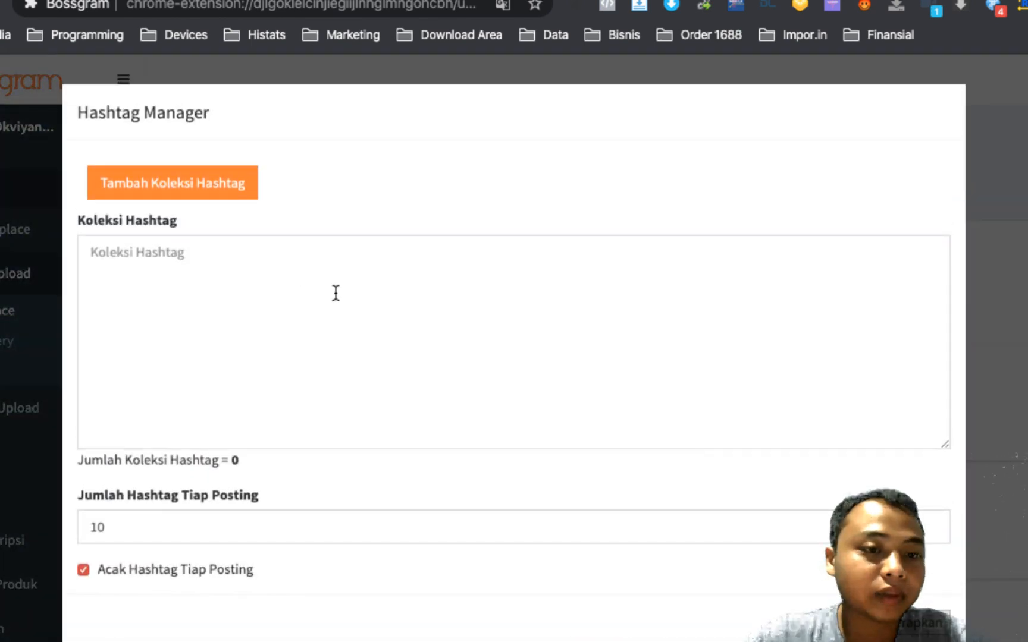
click(336, 292)
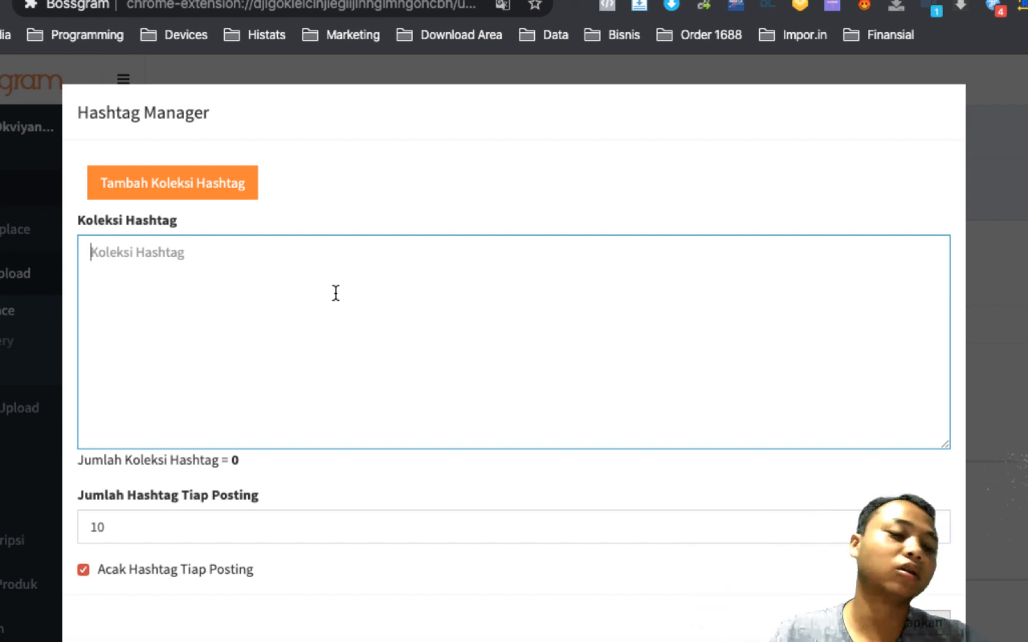
click(198, 183)
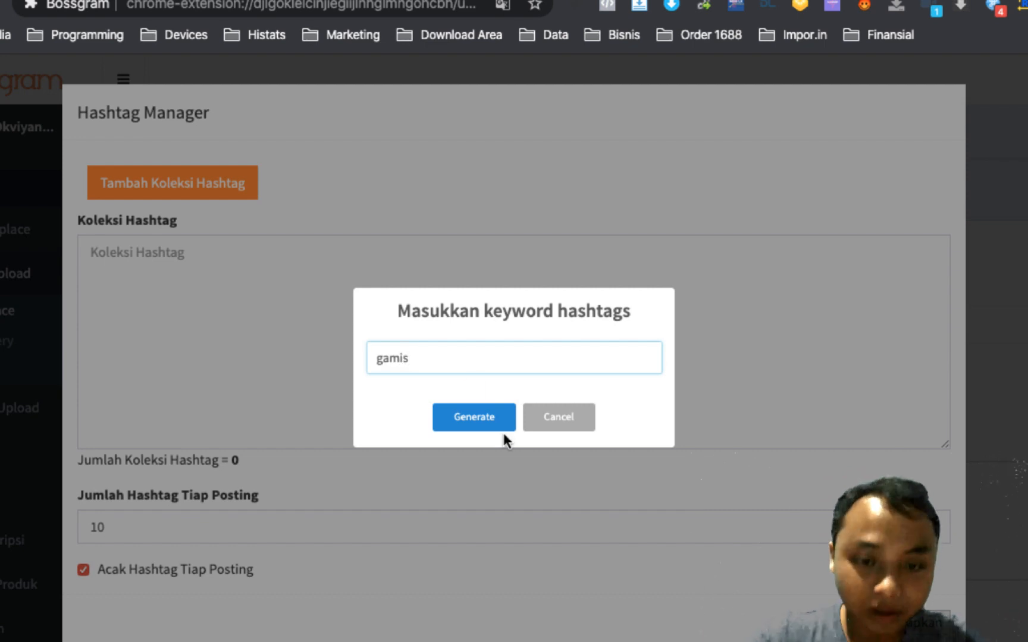
click(468, 413)
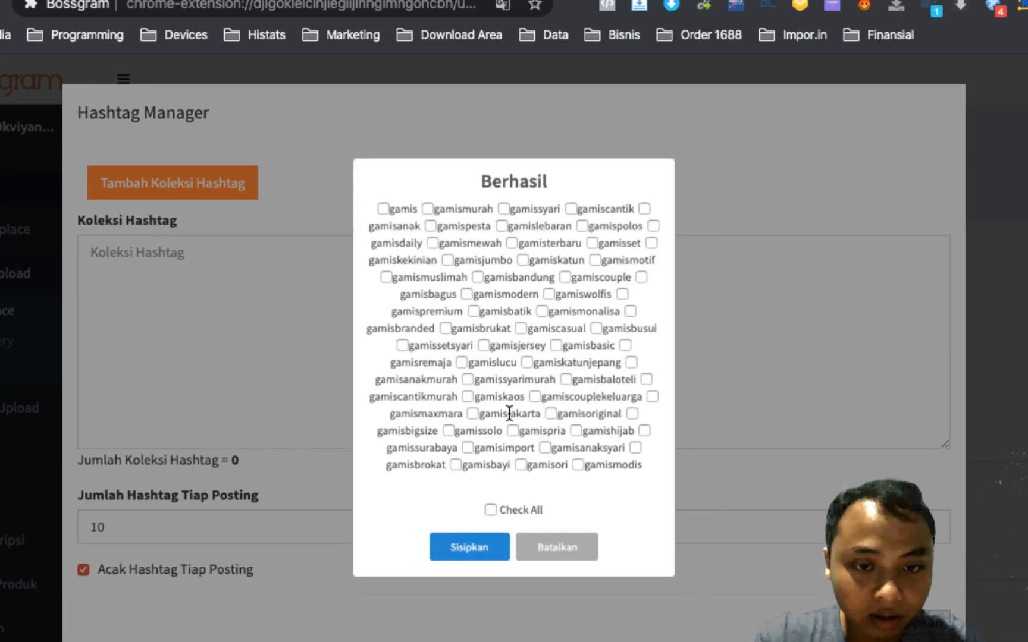
click(490, 509)
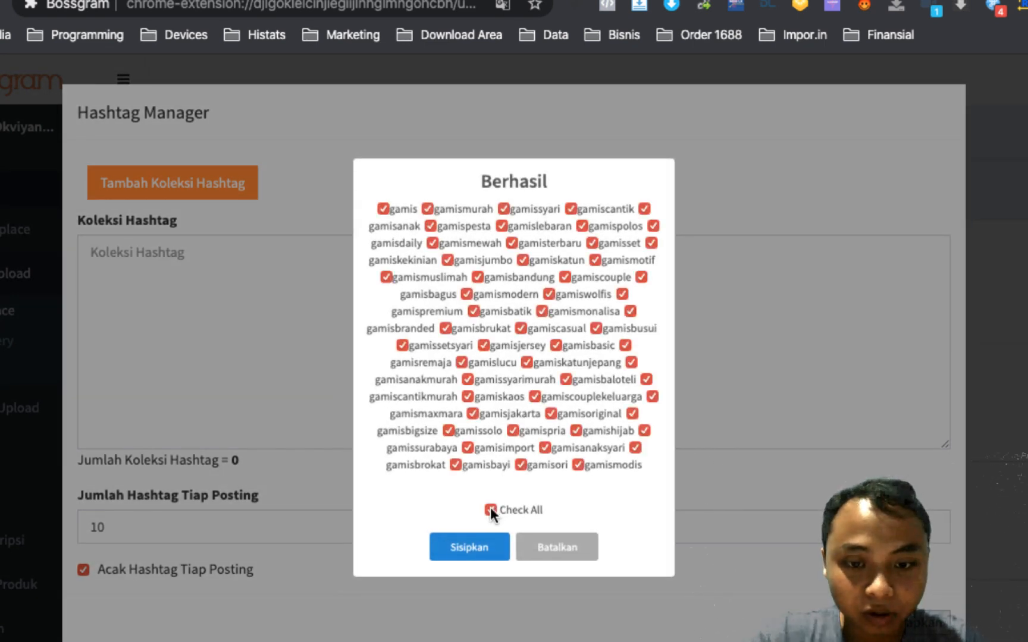
click(470, 543)
- Generate hashtags from the keyword "jualanonline", insert all of them into the collection and look through it
click(218, 181)
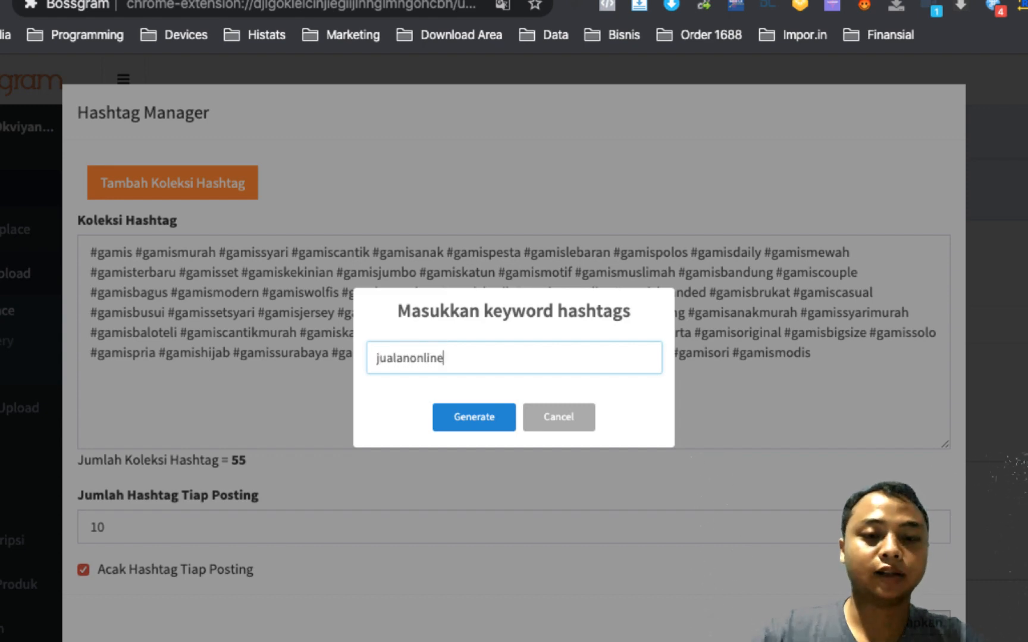
click(493, 410)
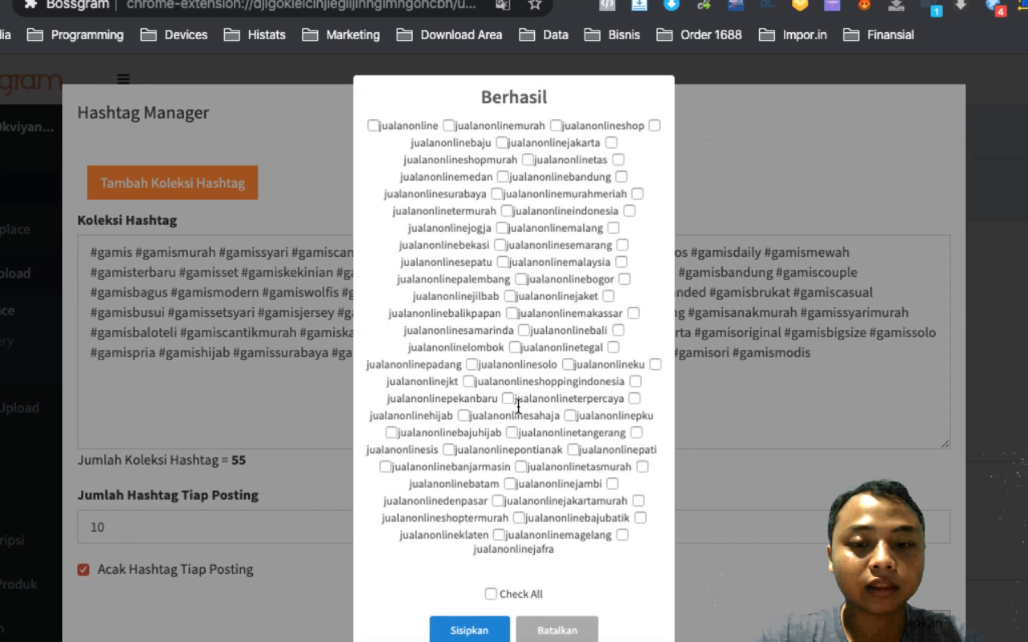
click(490, 593)
click(469, 630)
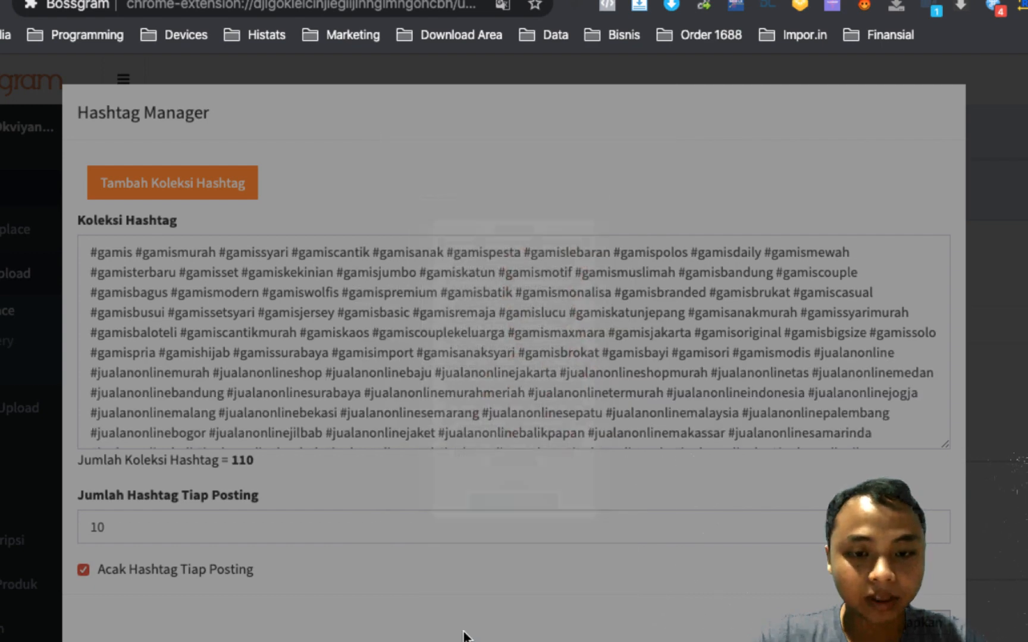
scroll(637, 333, down, 3)
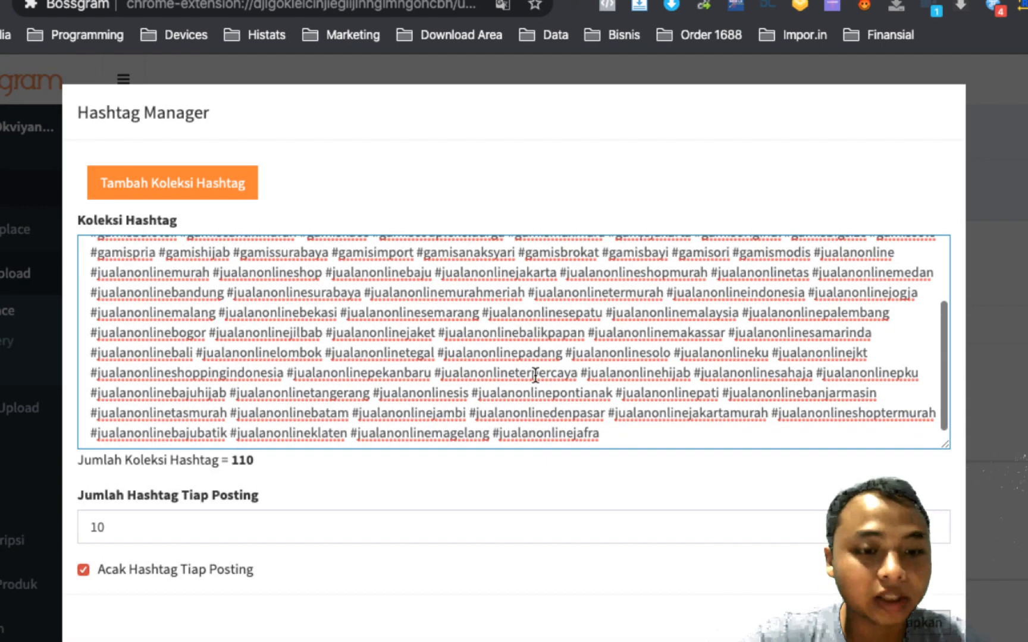
- Apply the hashtag collection to the products with 10 randomised hashtags per post
click(133, 524)
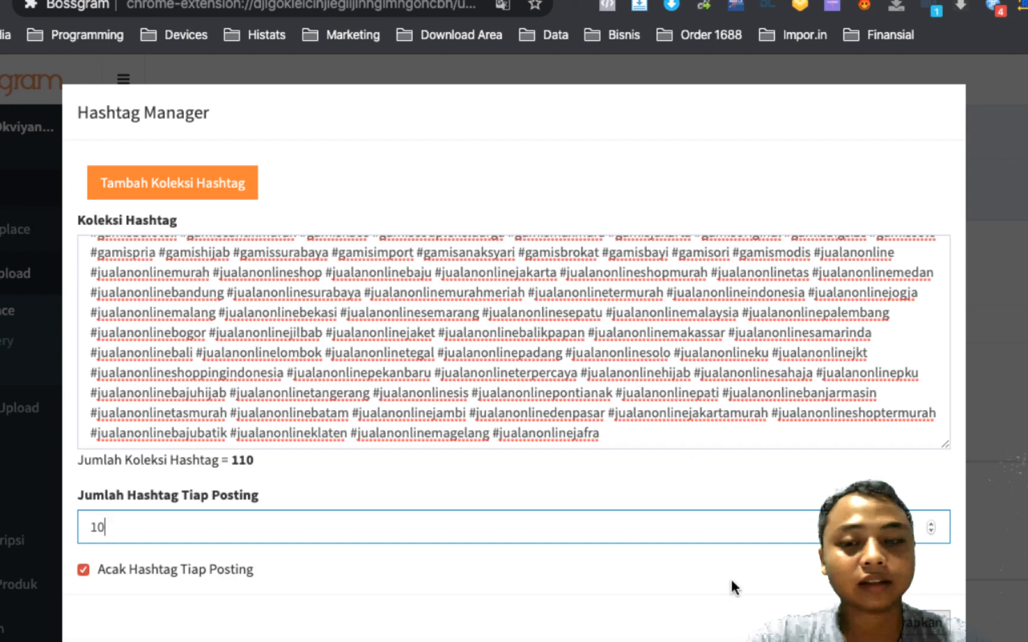
click(921, 625)
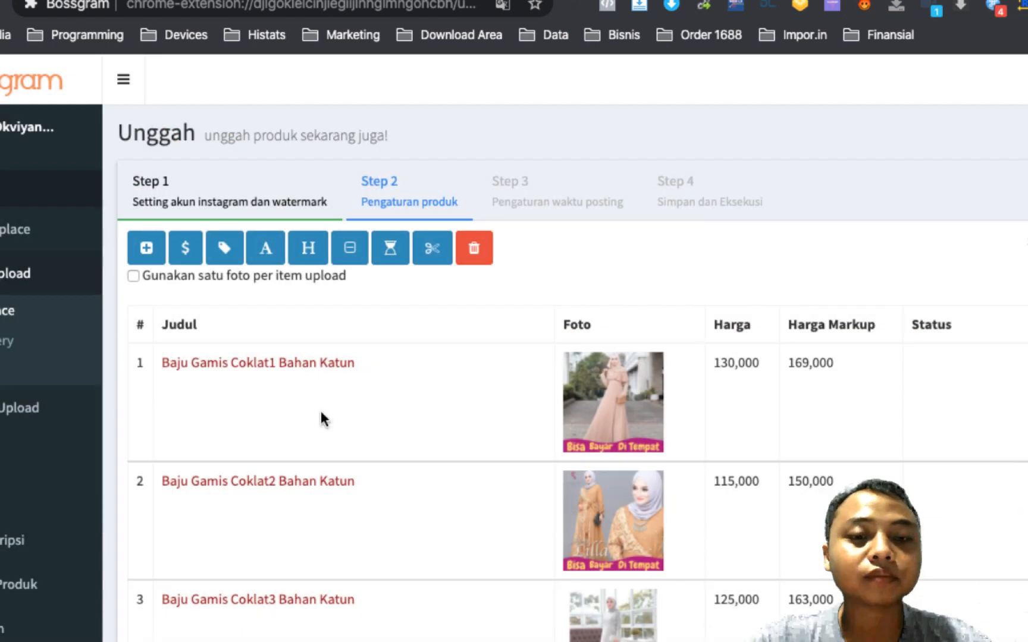
scroll(321, 418, down, 1)
scroll(321, 418, up, 1)
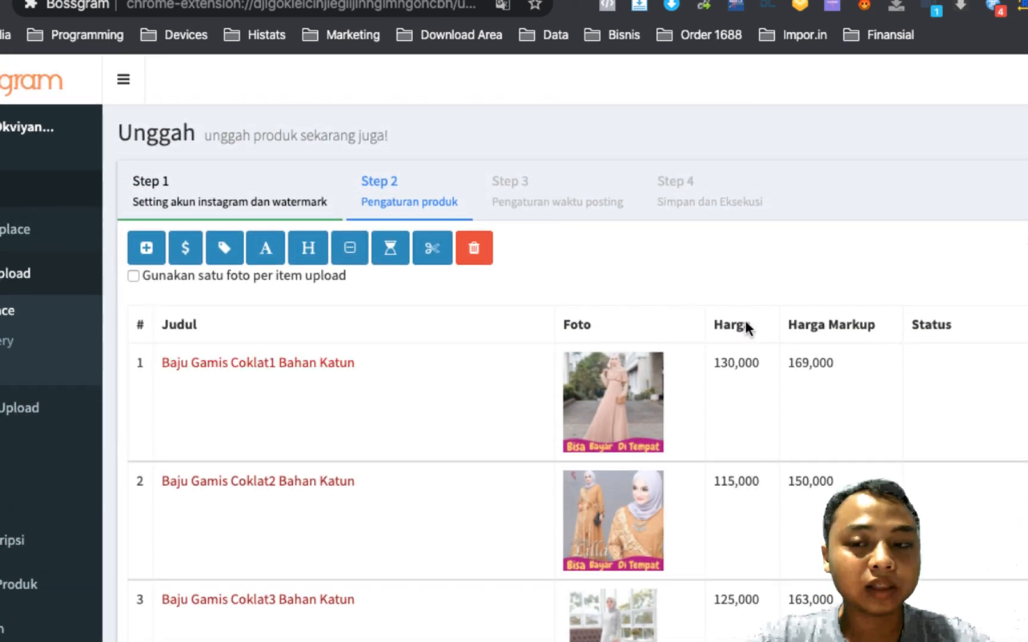
- Examine the custom template preview of the first product, including its price and hashtags, and close the product details
click(1026, 364)
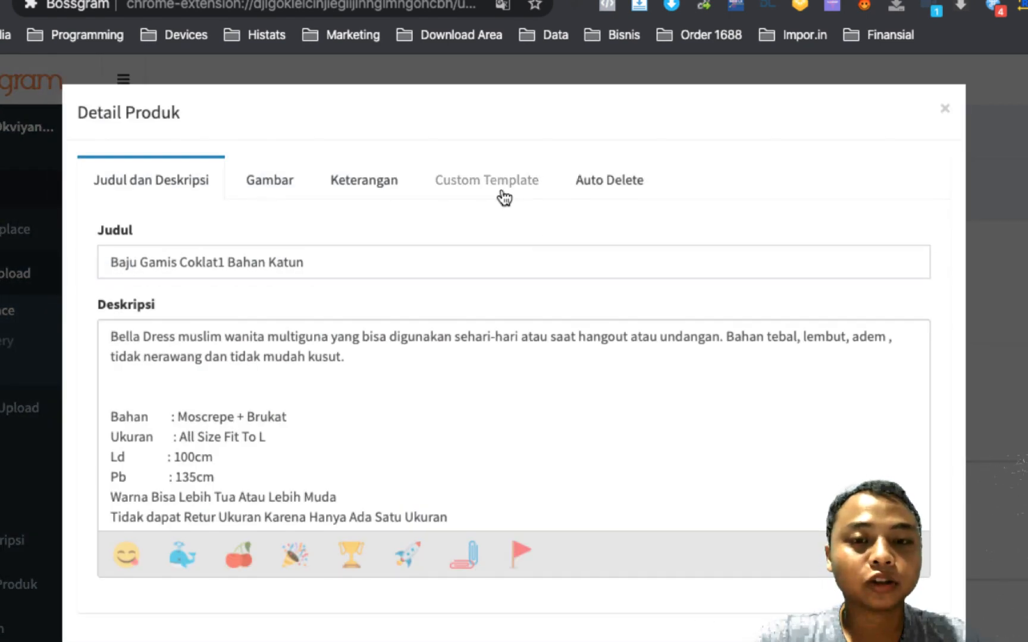
click(504, 197)
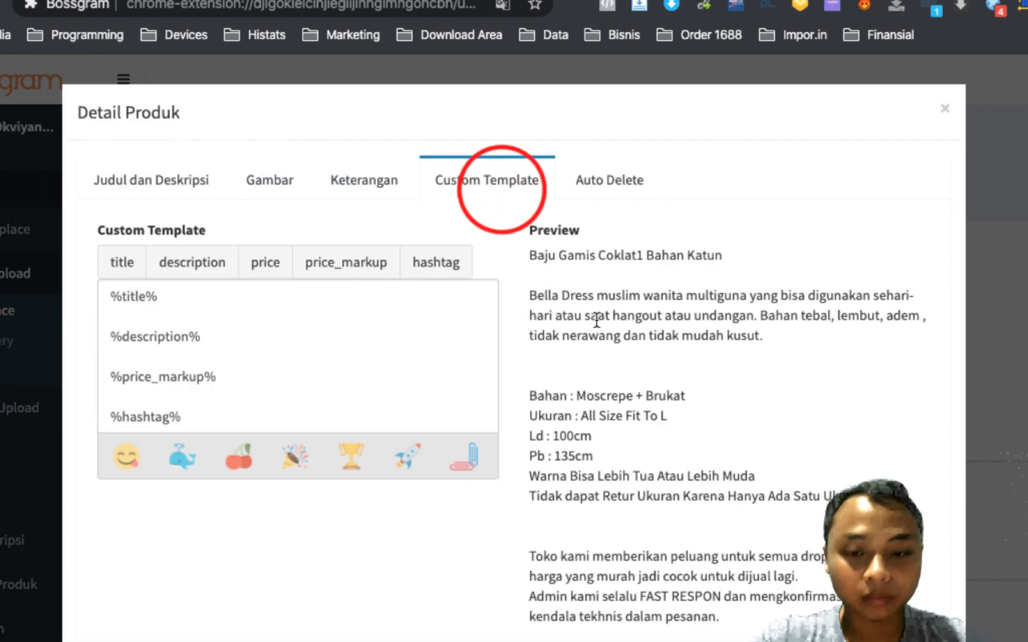
scroll(596, 321, down, 8)
scroll(595, 321, down, 1)
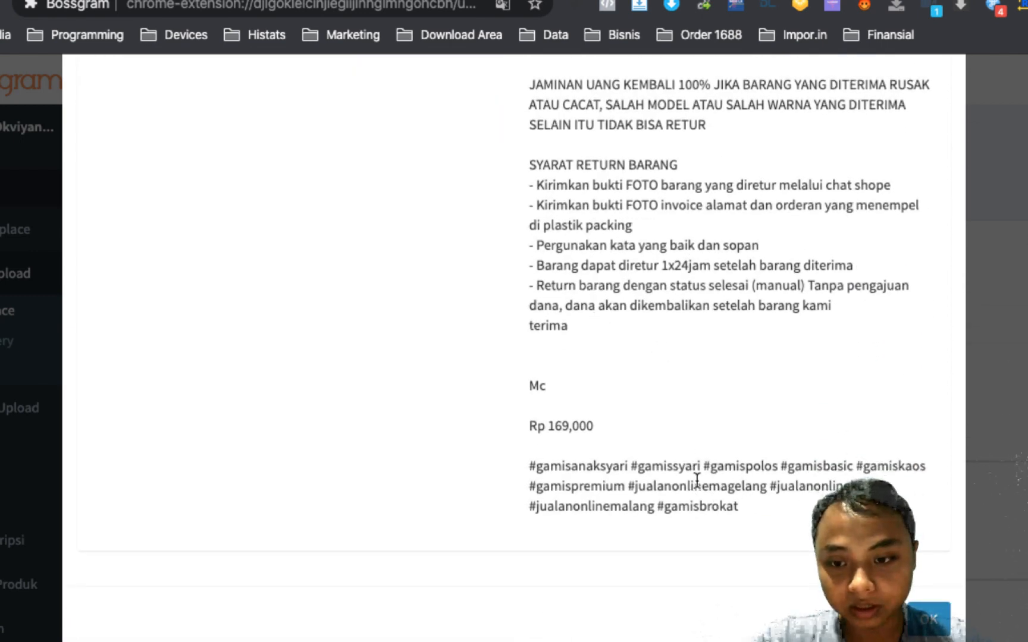
scroll(718, 466, up, 10)
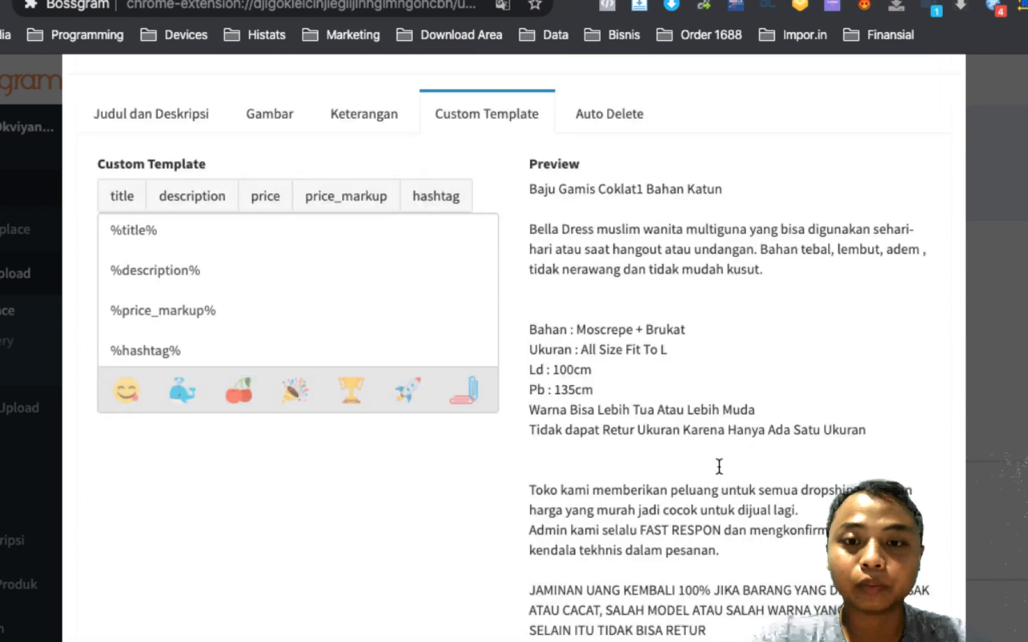
scroll(683, 369, down, 8)
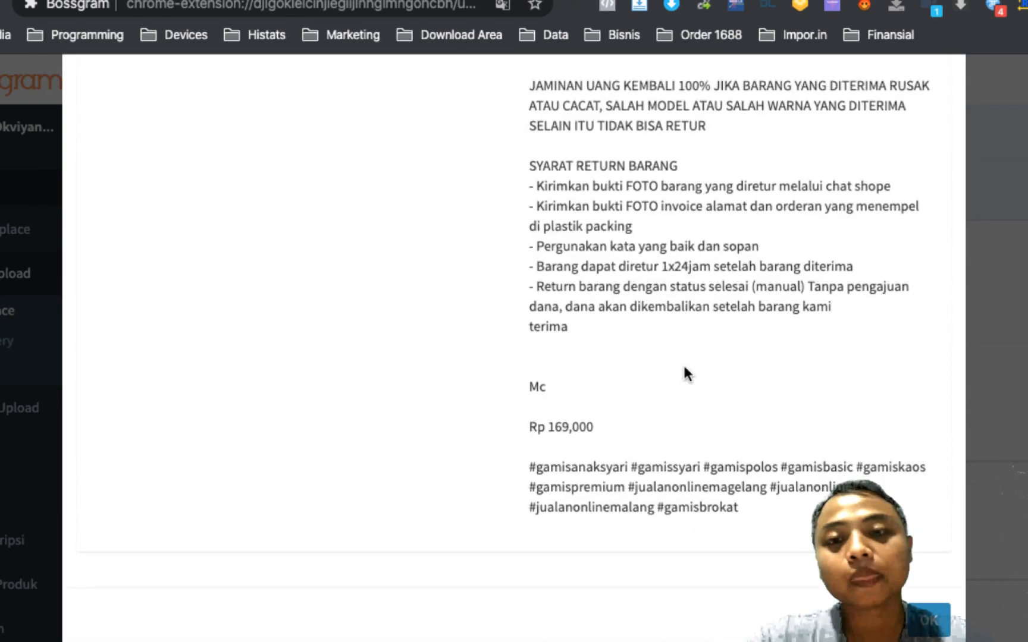
scroll(683, 368, up, 8)
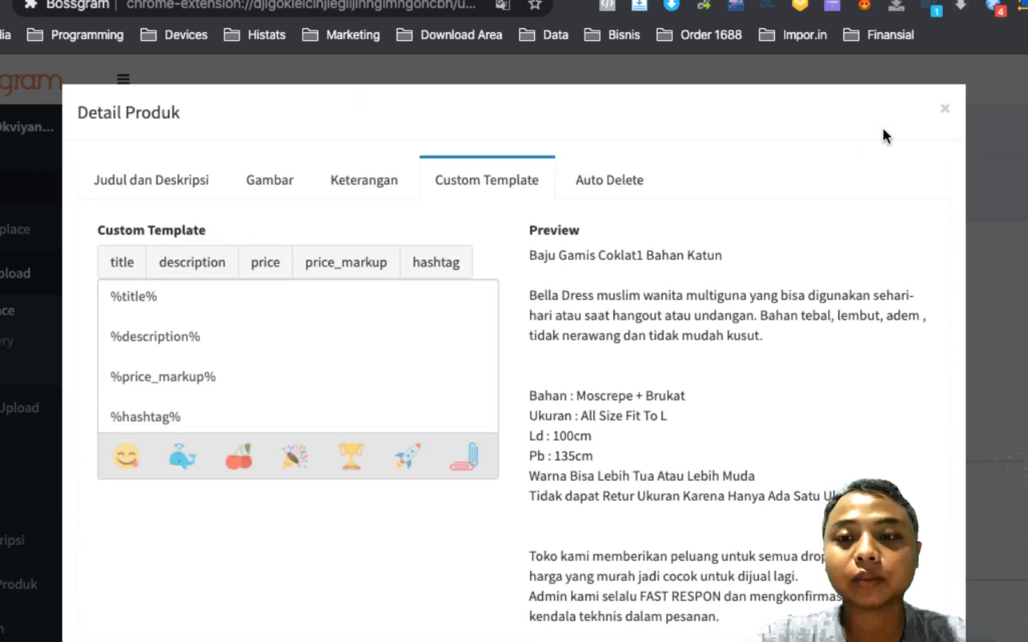
click(944, 109)
click(383, 253)
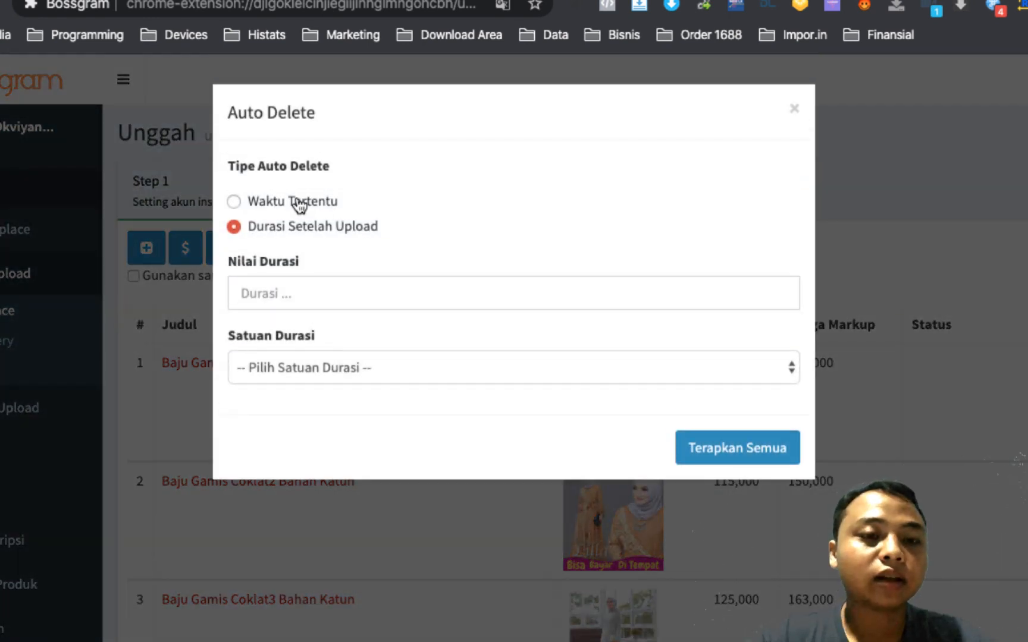
click(298, 204)
click(290, 227)
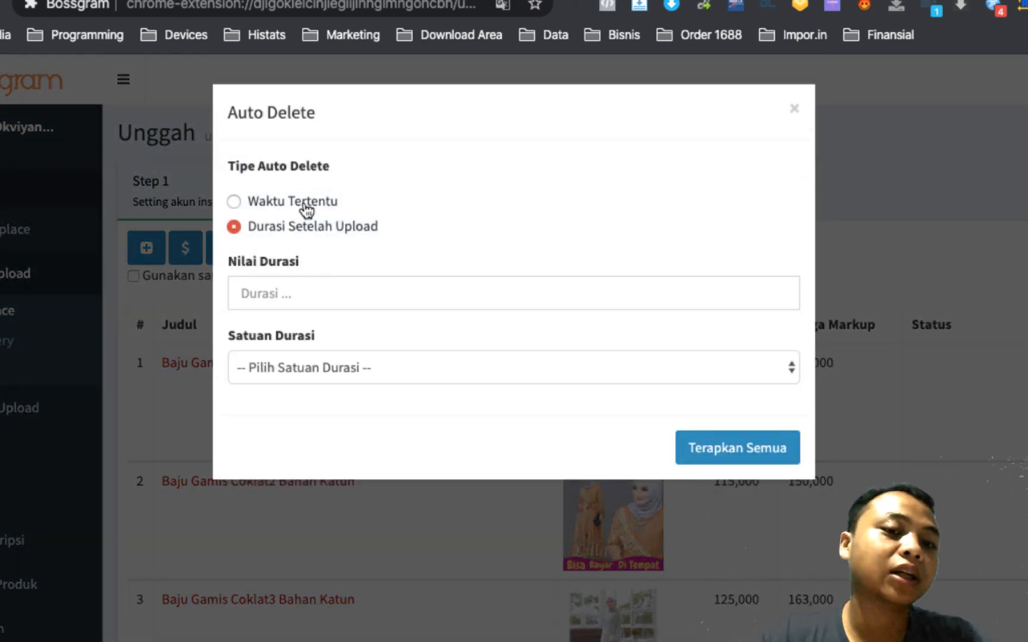
click(303, 205)
click(781, 292)
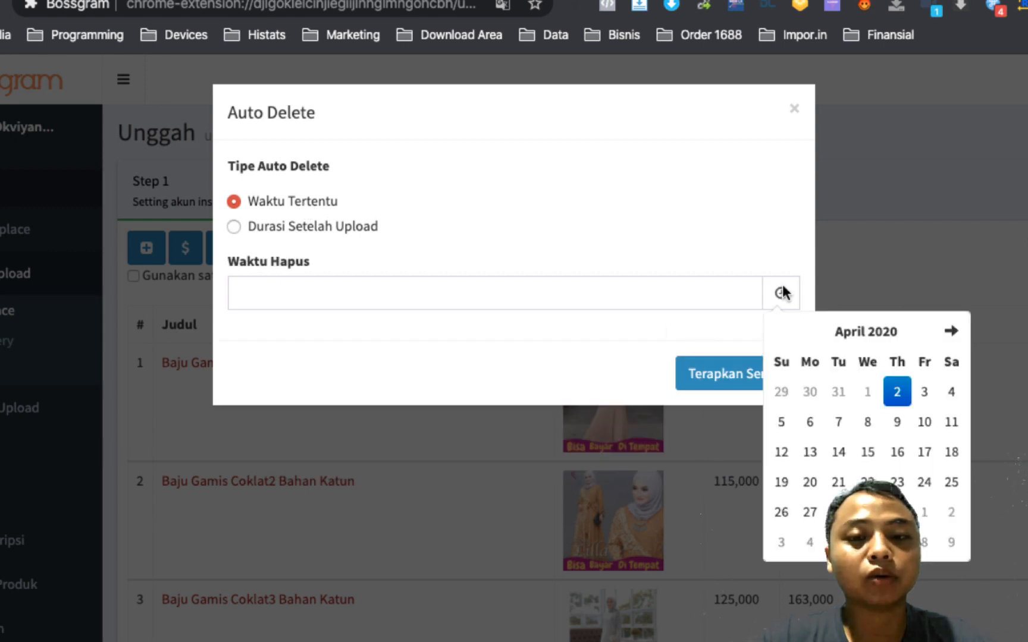
click(894, 399)
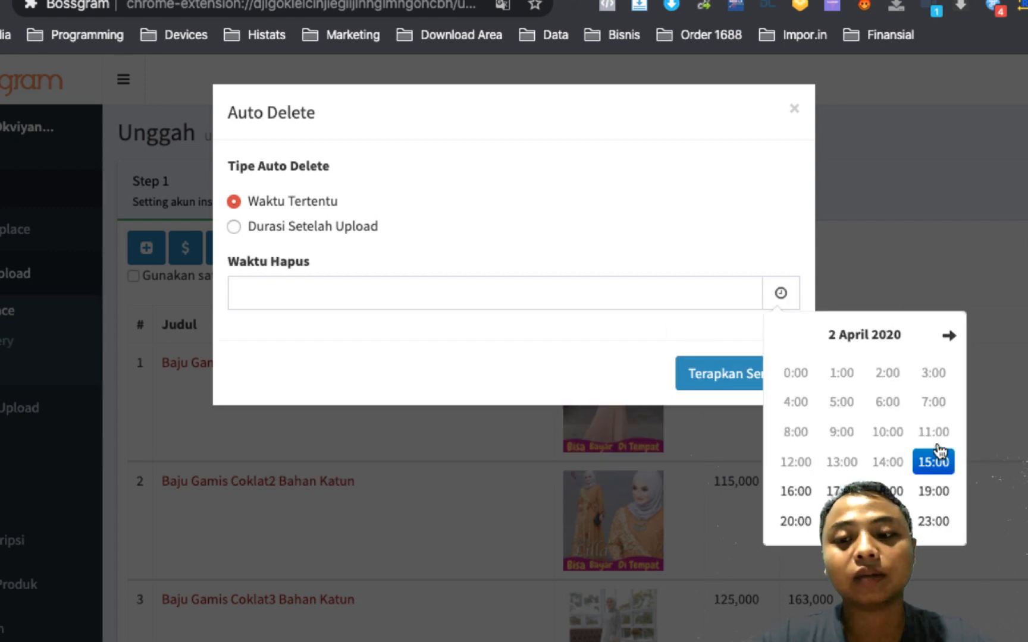
click(934, 462)
click(841, 581)
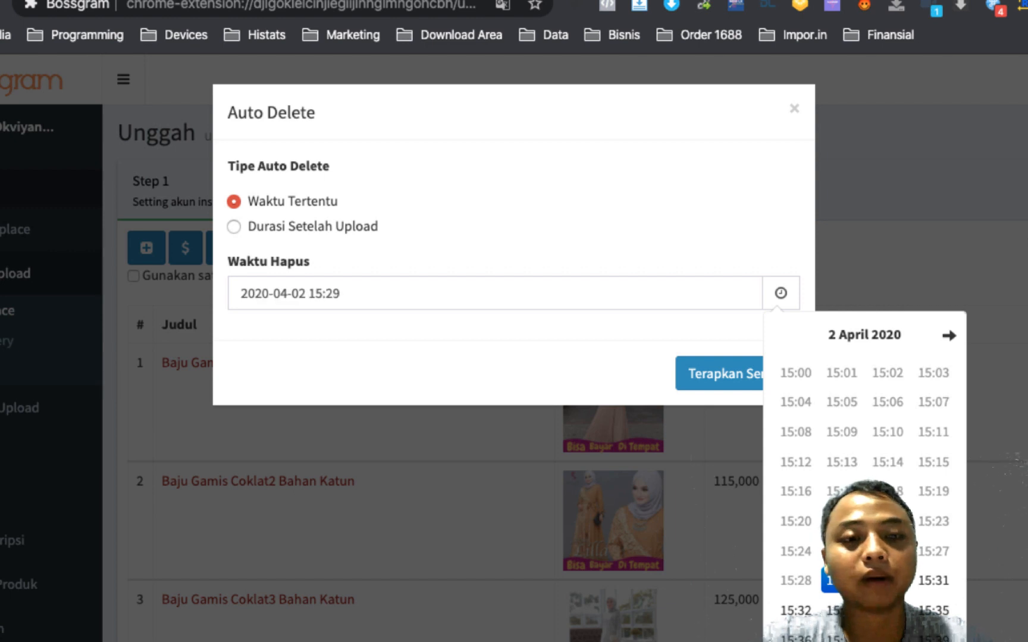
click(486, 353)
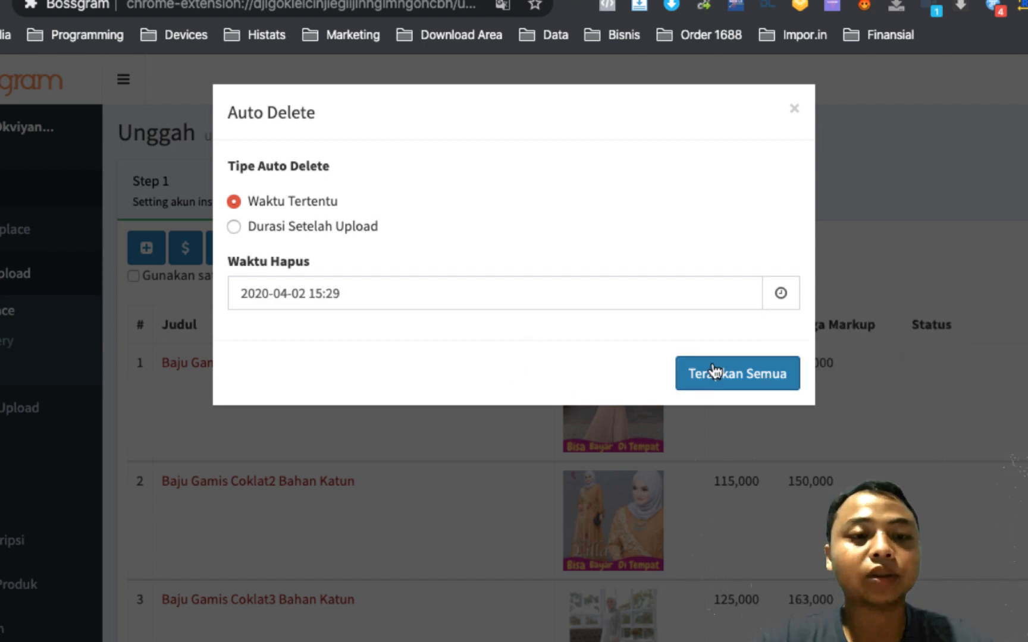
- Set auto delete to a duration of 1 Jam after upload and apply it to all products
click(275, 225)
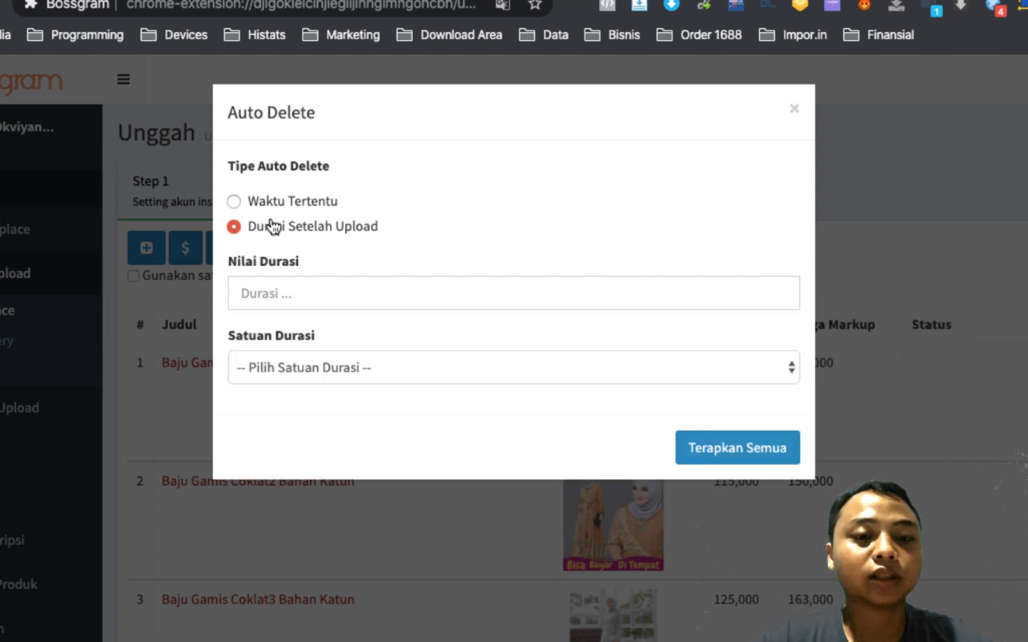
click(328, 290)
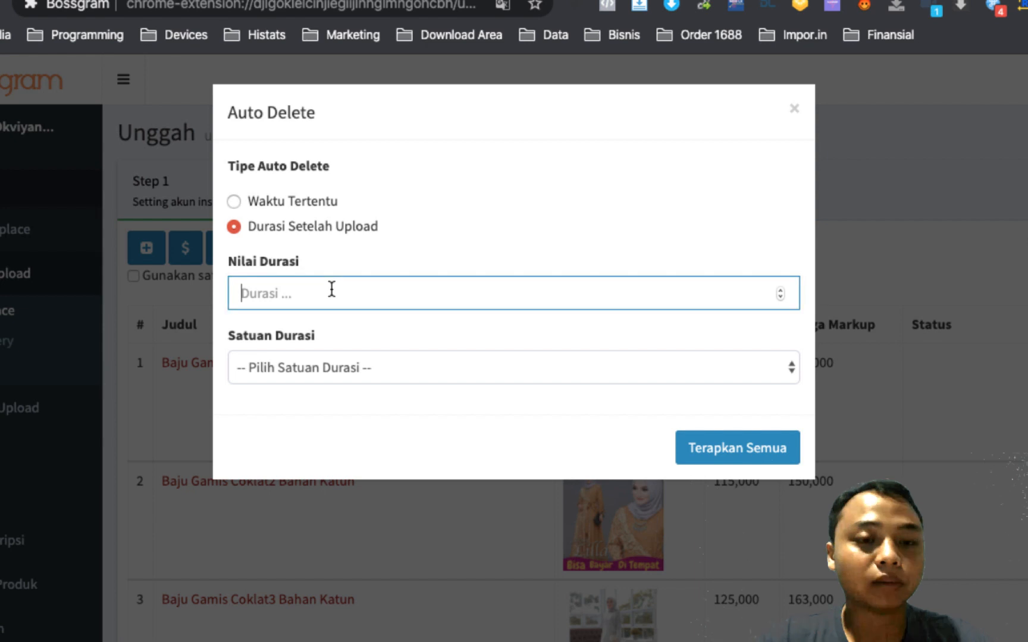
click(502, 369)
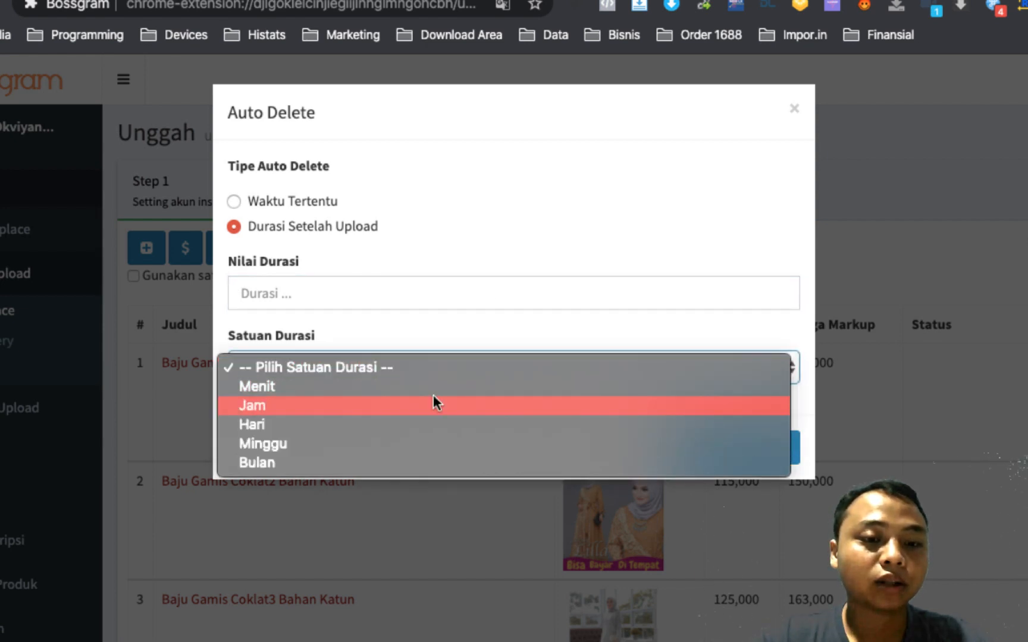
click(433, 397)
click(443, 304)
text(1)
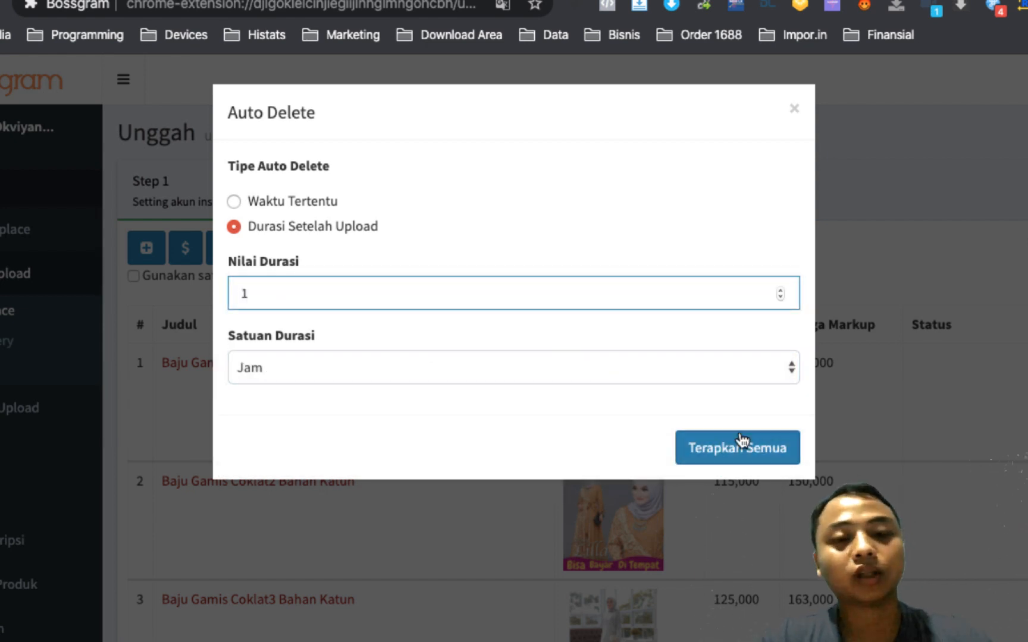
click(762, 450)
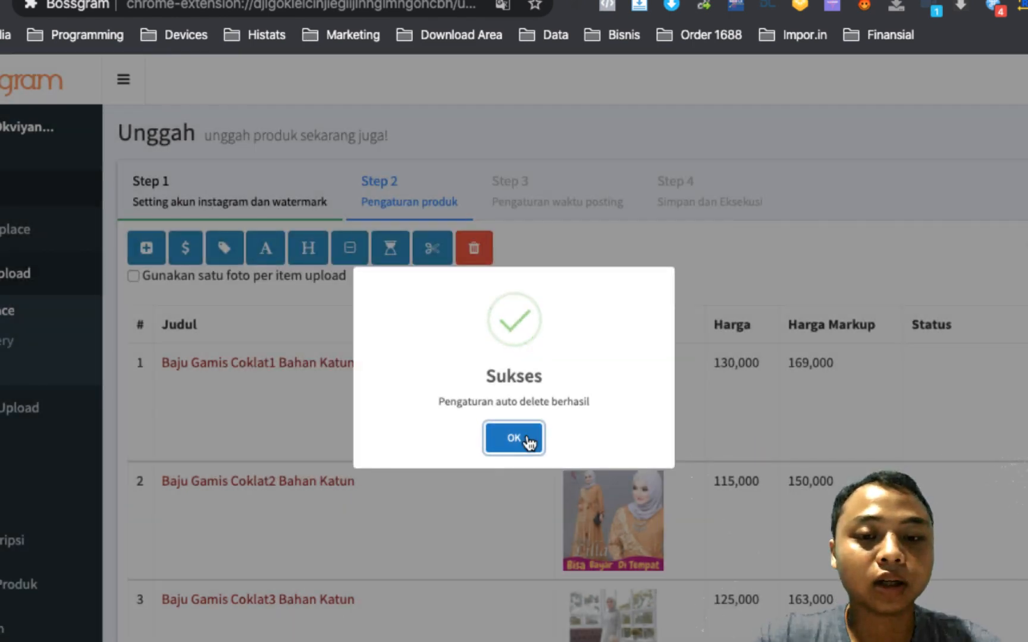
click(527, 440)
click(400, 252)
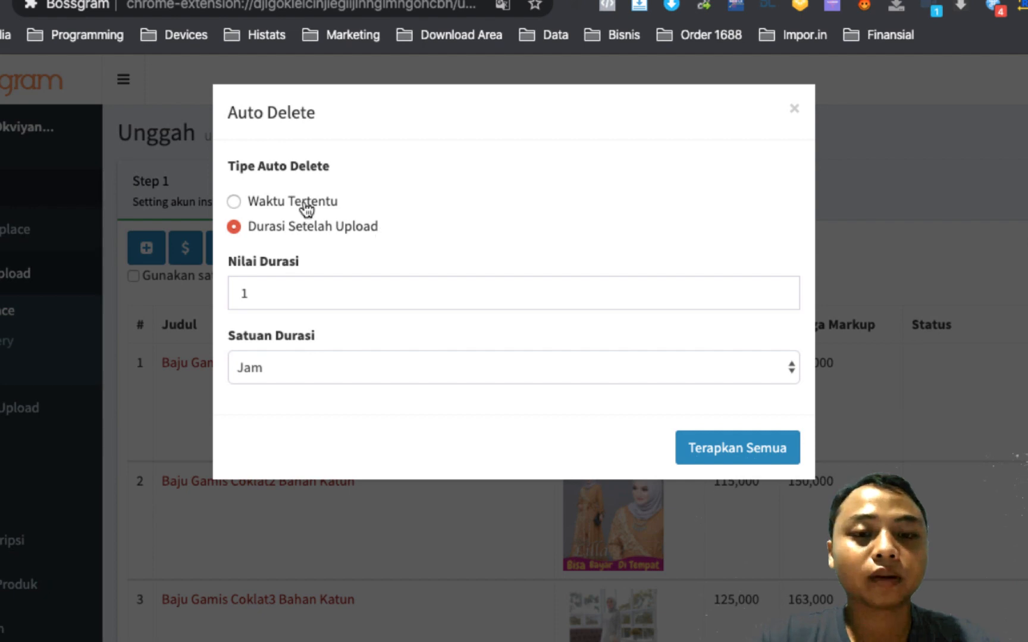
click(306, 202)
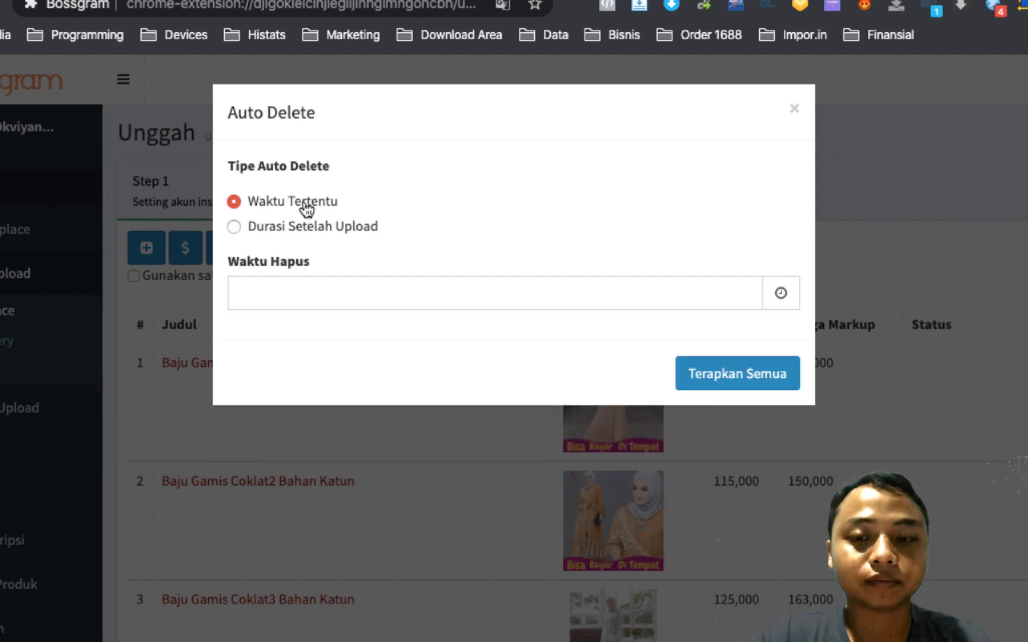
click(794, 113)
- Trim the product descriptions so that each caption does not exceed 2200 characters
click(437, 256)
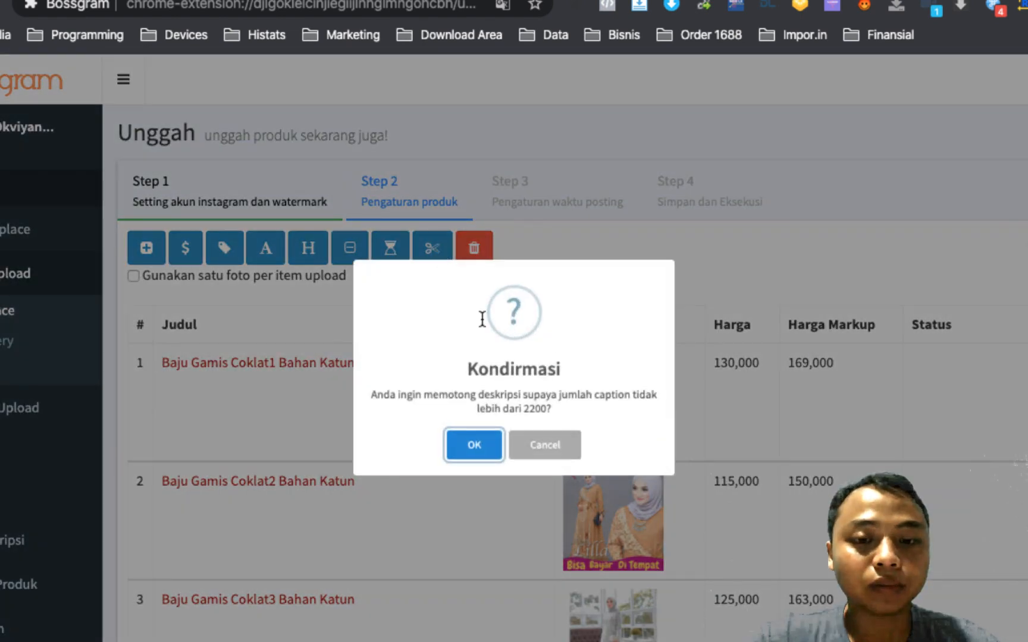
click(485, 452)
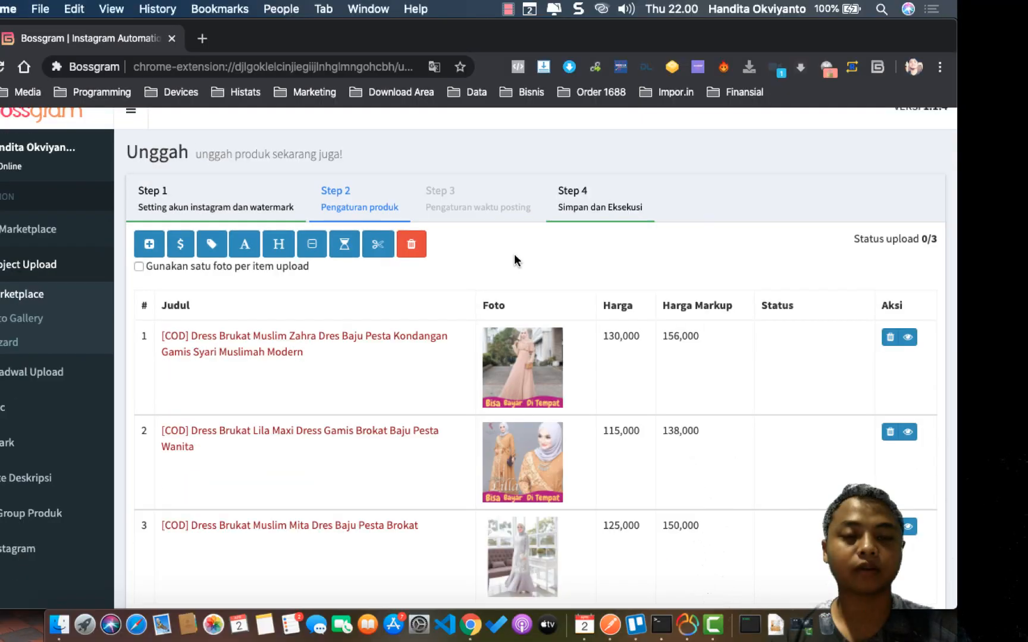
- Look over the product list, try the one-photo-per-item upload option and switch it back off
click(513, 256)
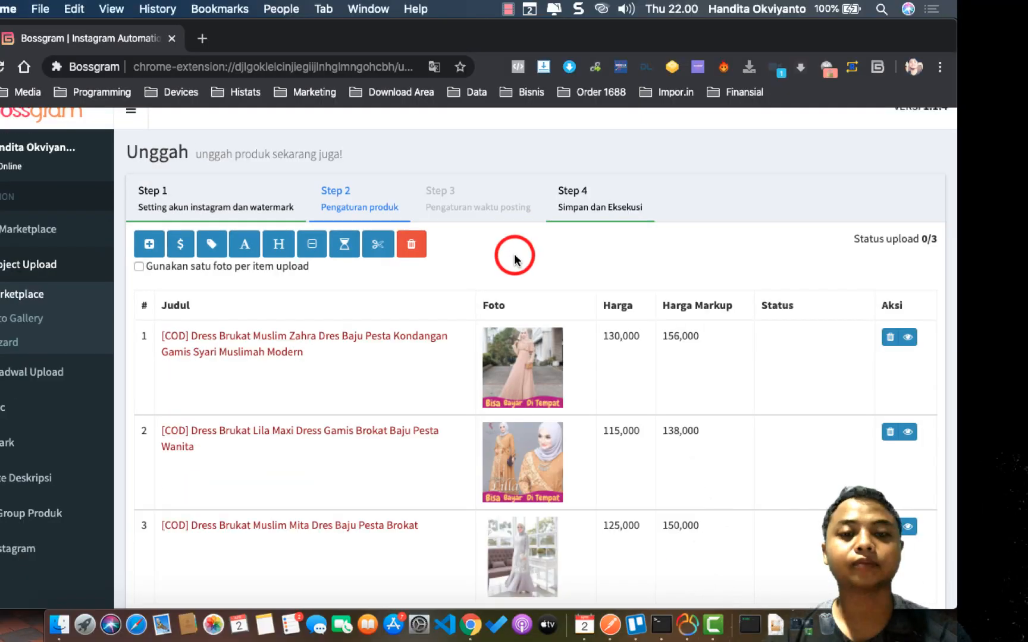
scroll(361, 401, down, 3)
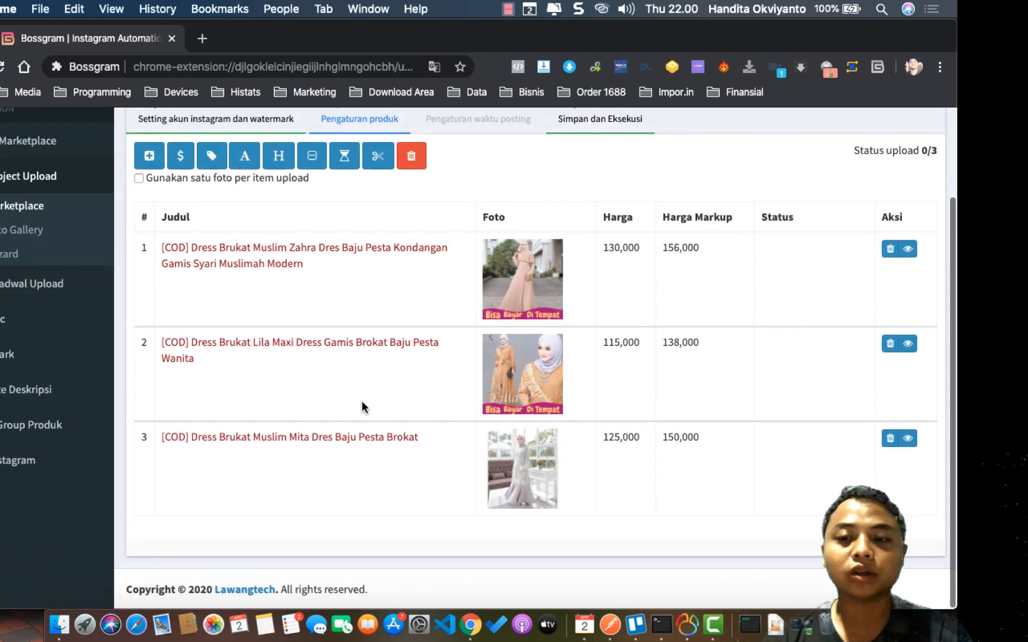
scroll(362, 400, up, 3)
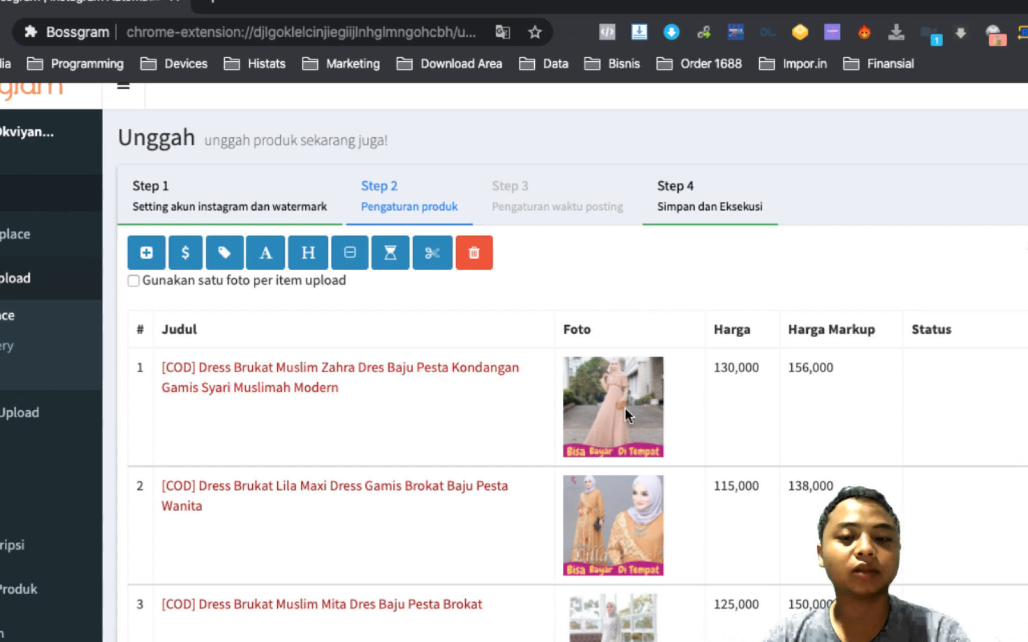
scroll(445, 468, down, 2)
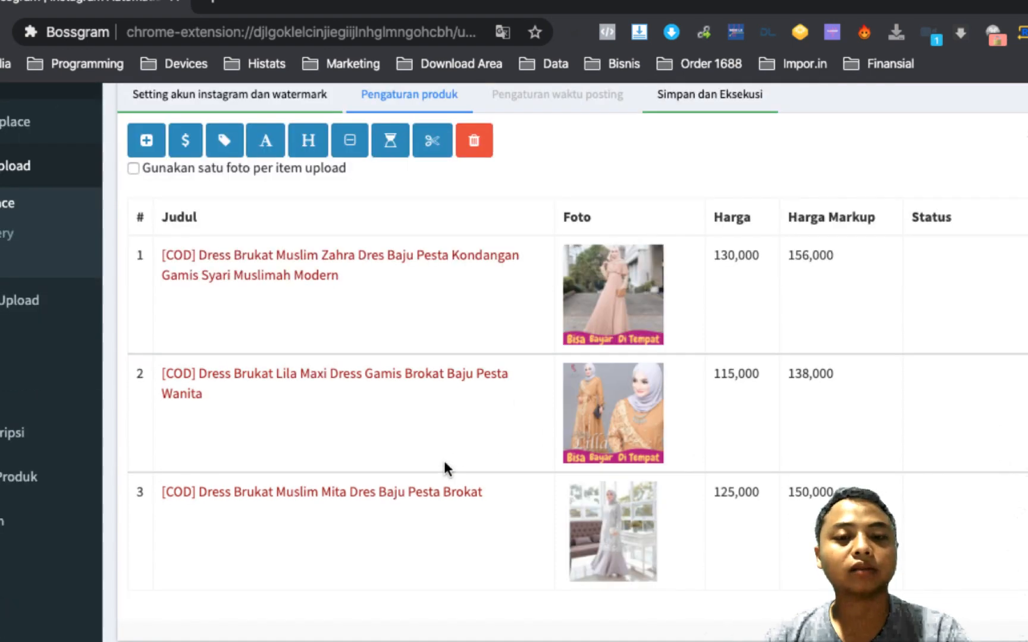
scroll(445, 468, up, 3)
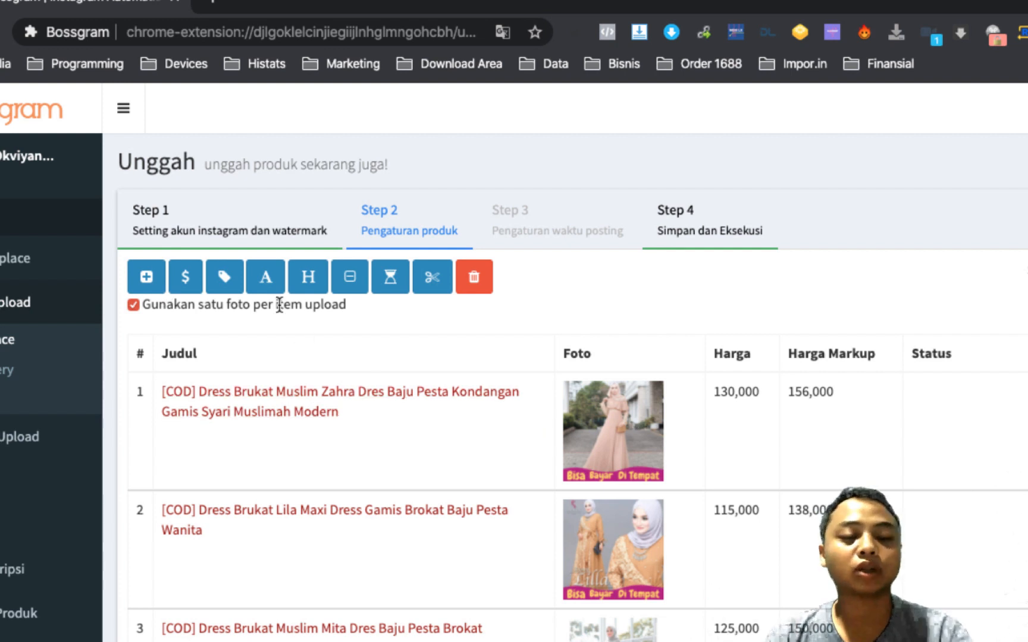
click(135, 305)
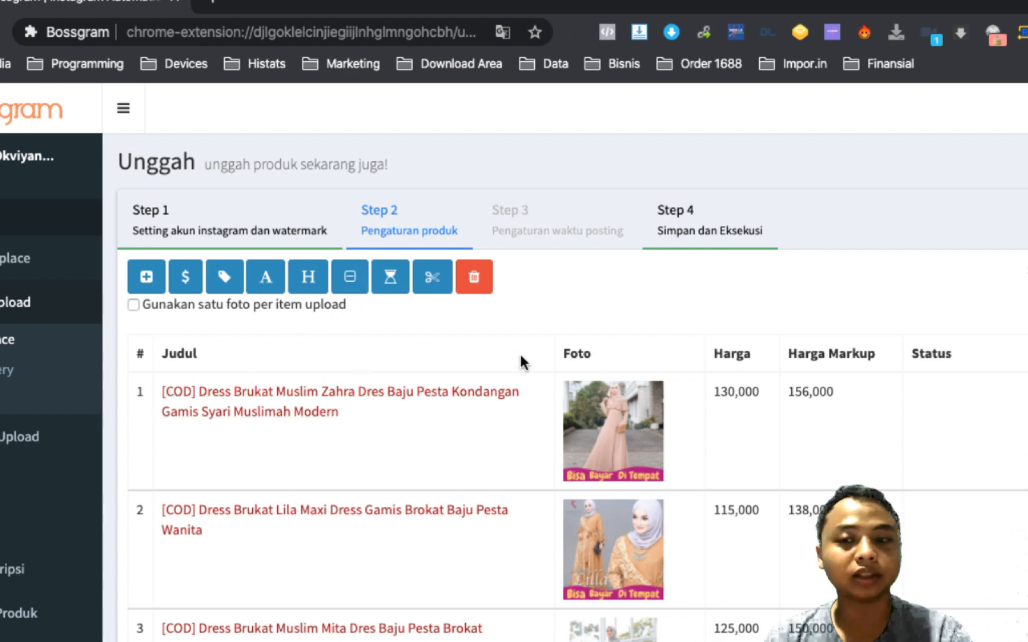
- Go on from the product settings to the posting time settings of the upload project
scroll(523, 361, down, 3)
scroll(522, 361, up, 3)
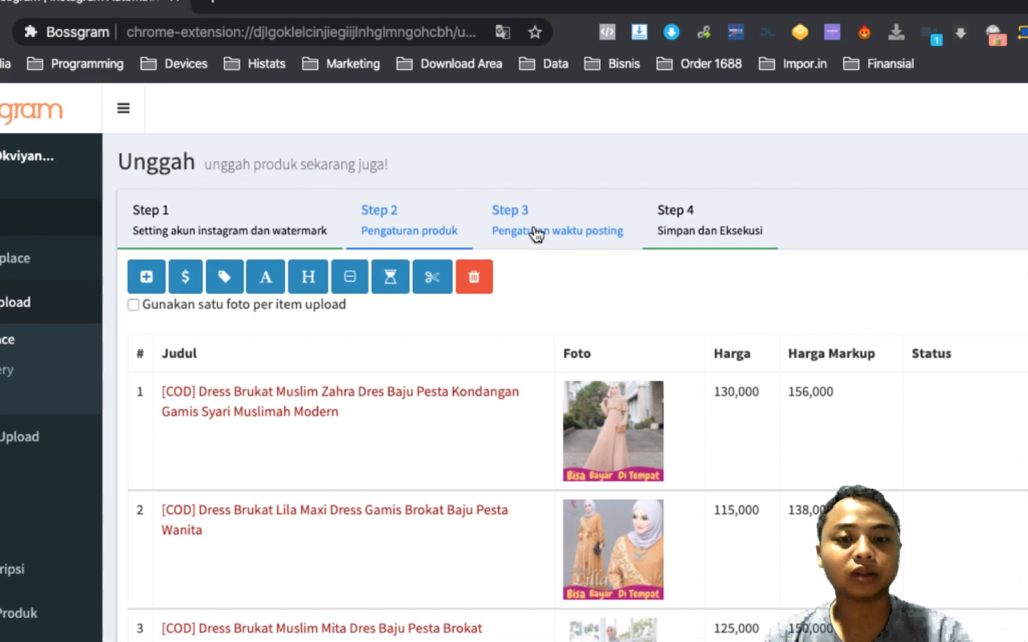
click(537, 235)
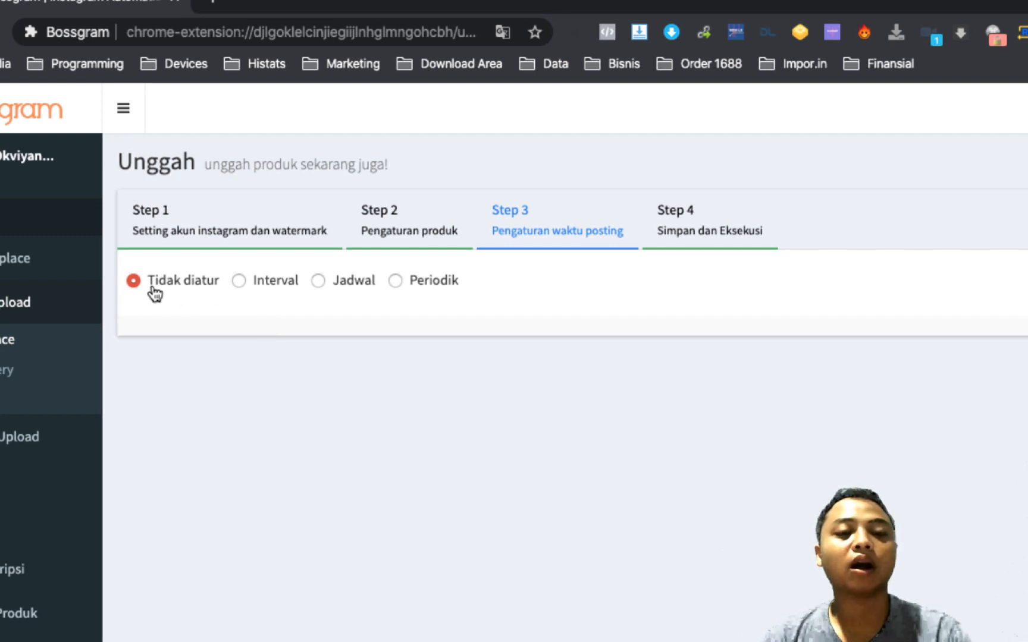
click(239, 281)
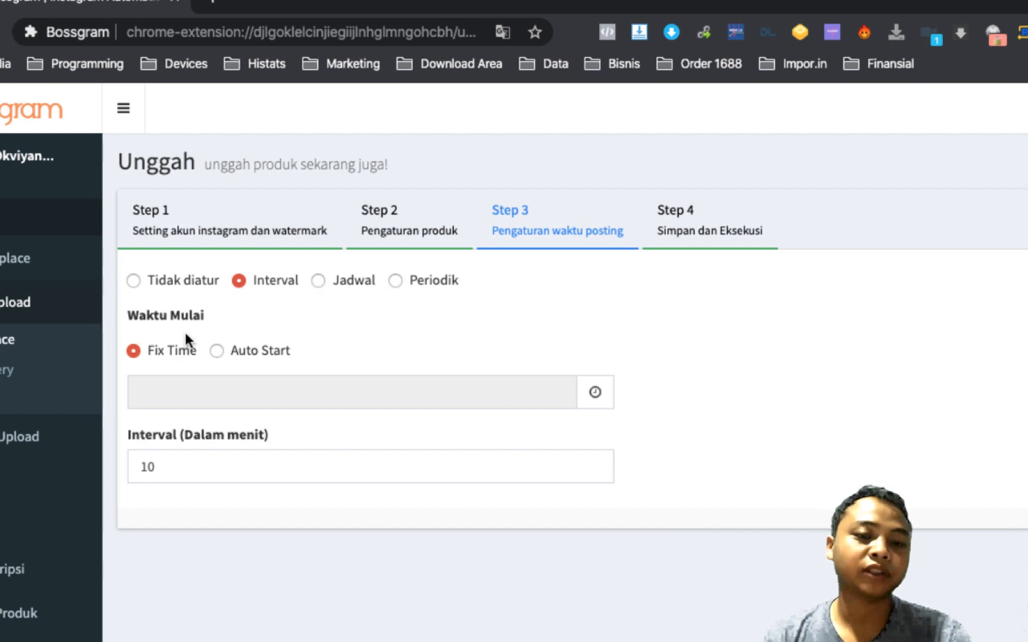
click(603, 396)
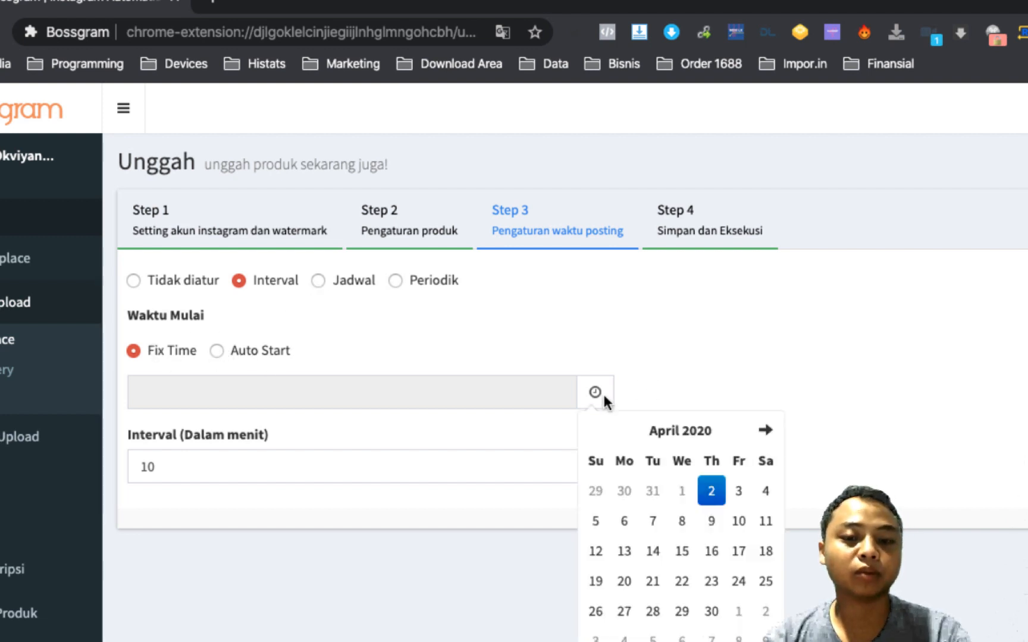
click(711, 494)
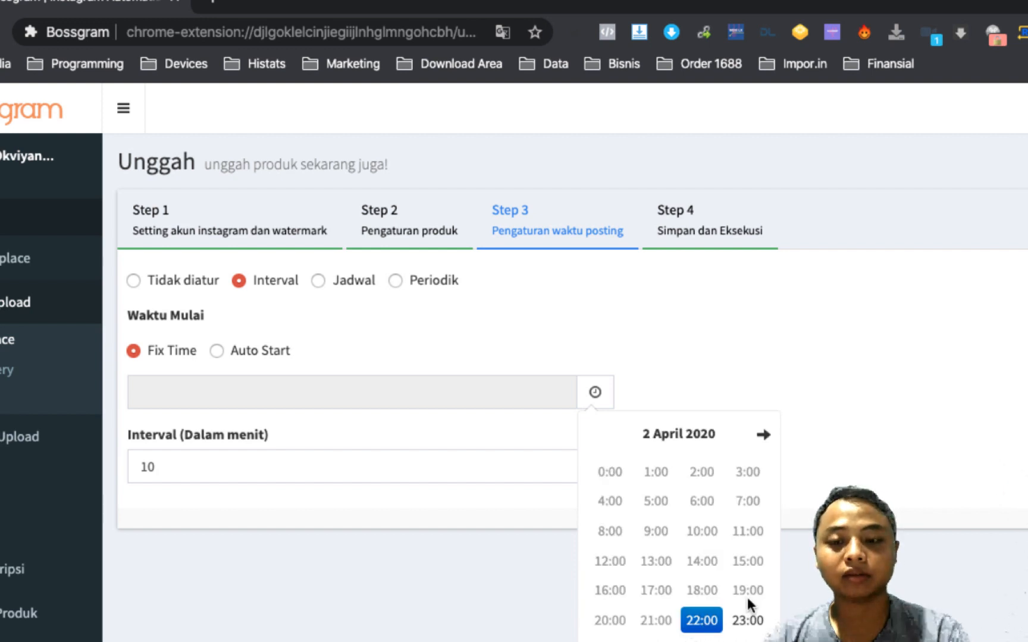
click(747, 618)
click(701, 506)
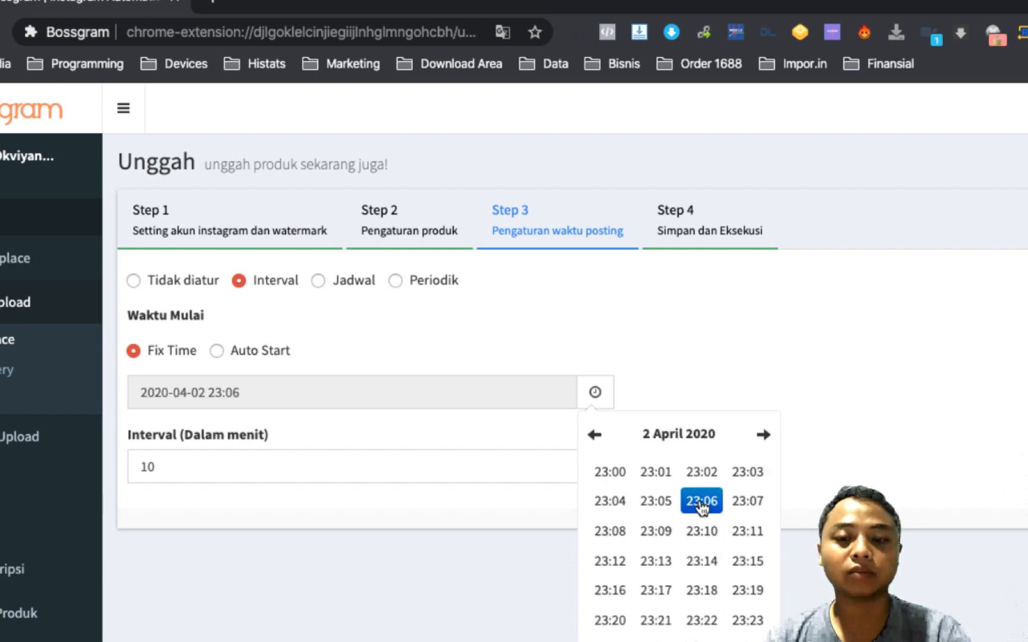
- Set the posting interval to 5 minutes and change the start time type to Auto Start
click(449, 465)
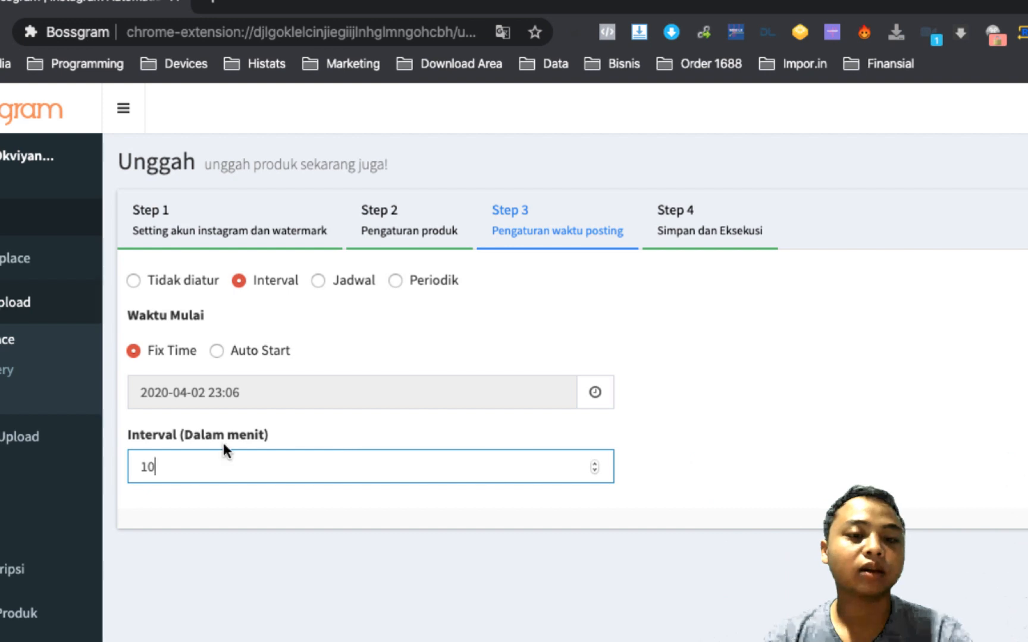
key(BackSpace)
key(BackSpace)
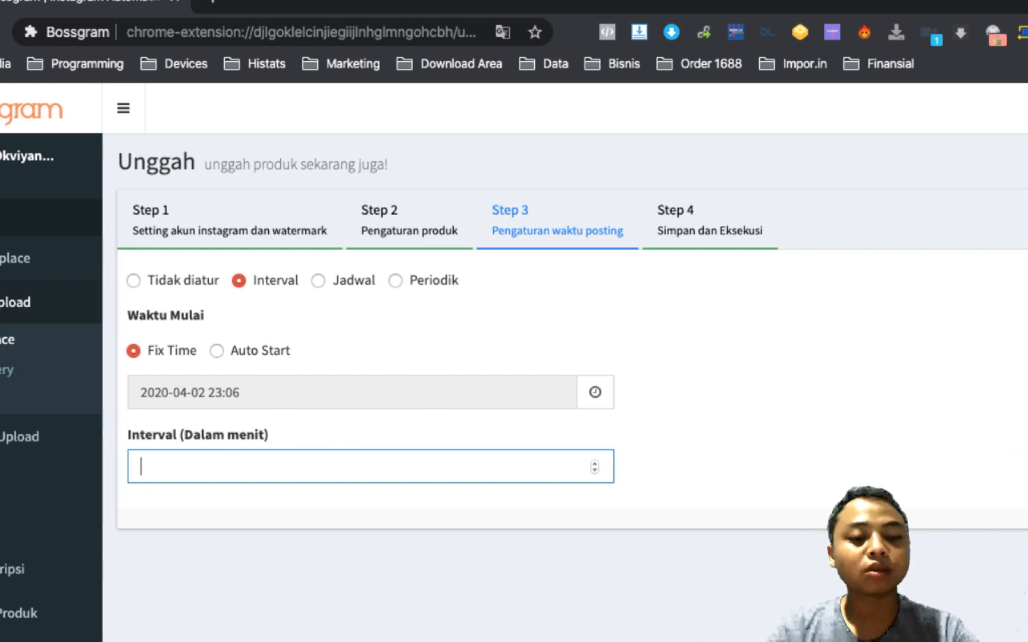
text(5)
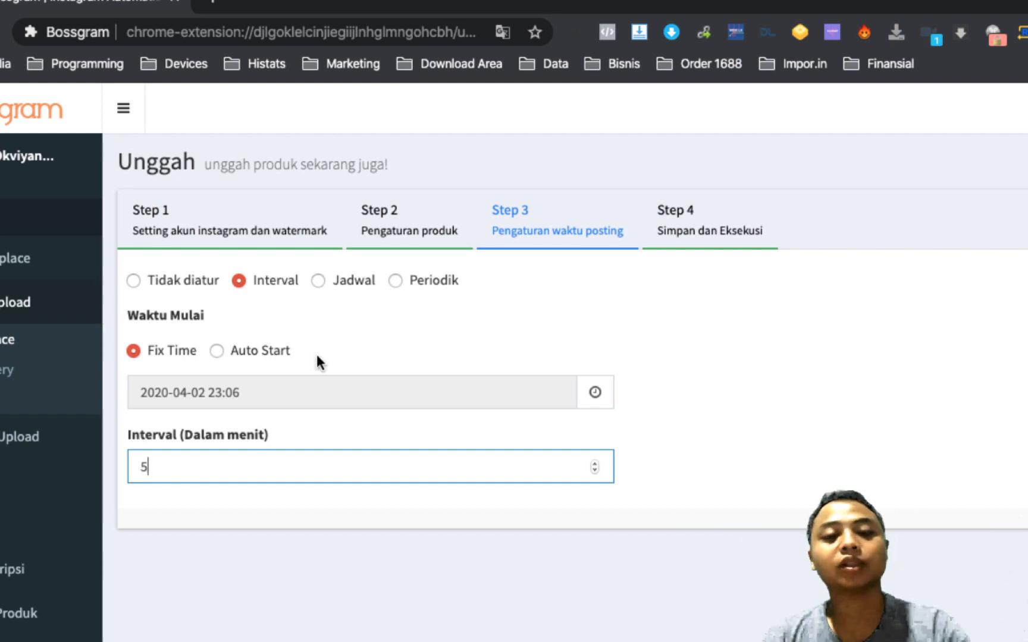
click(249, 355)
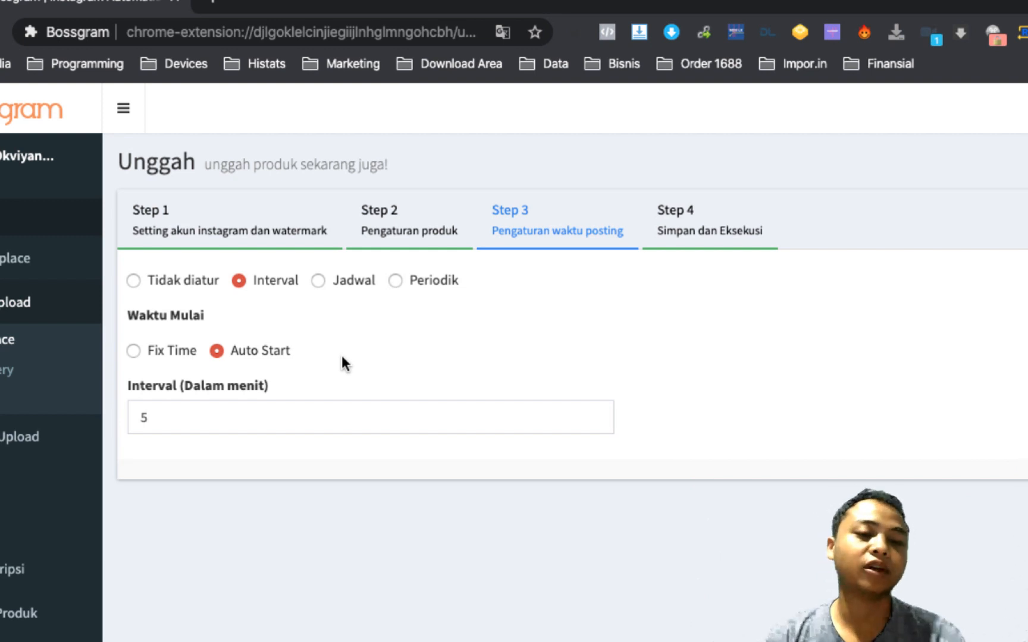
click(262, 411)
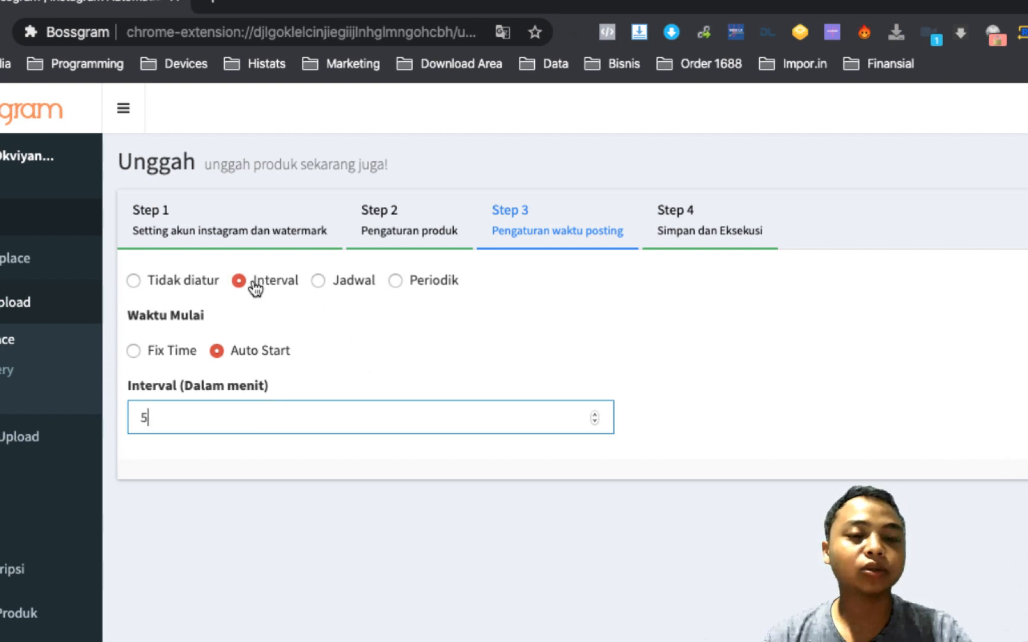
click(319, 282)
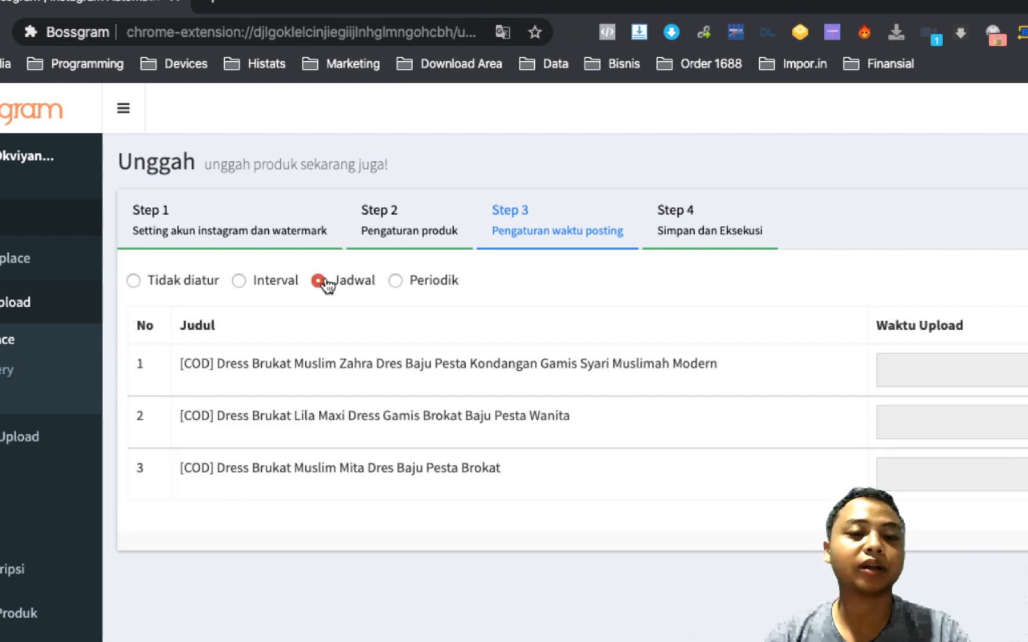
click(1005, 370)
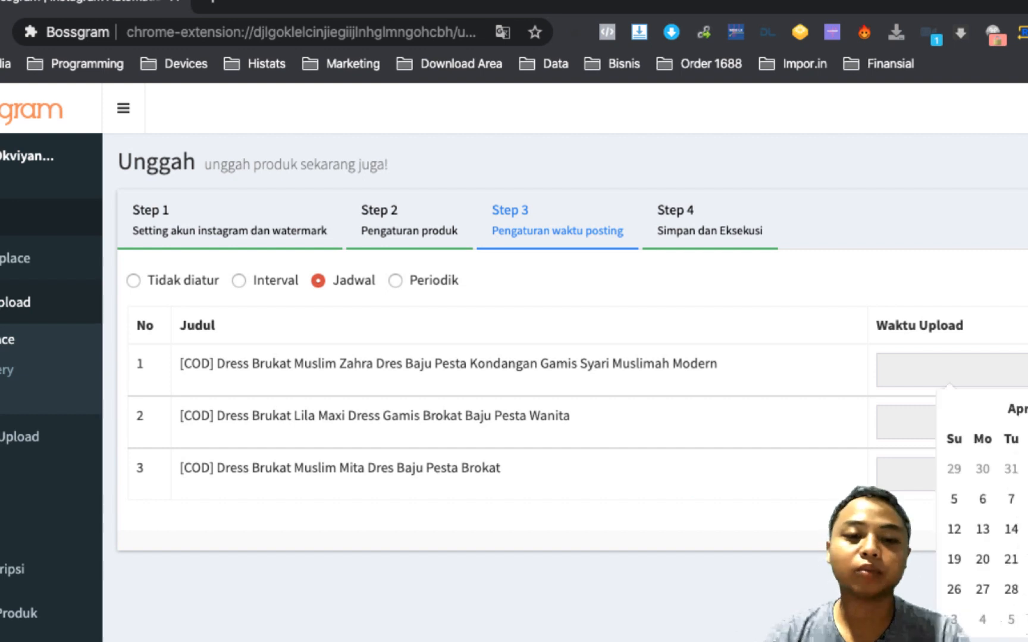
click(1027, 499)
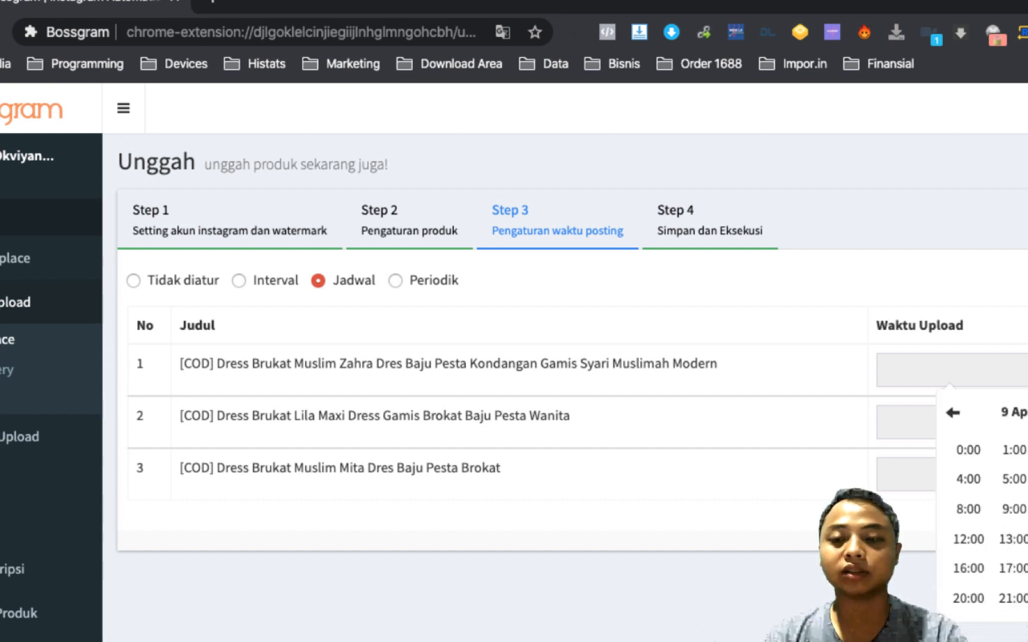
click(1027, 539)
click(1013, 479)
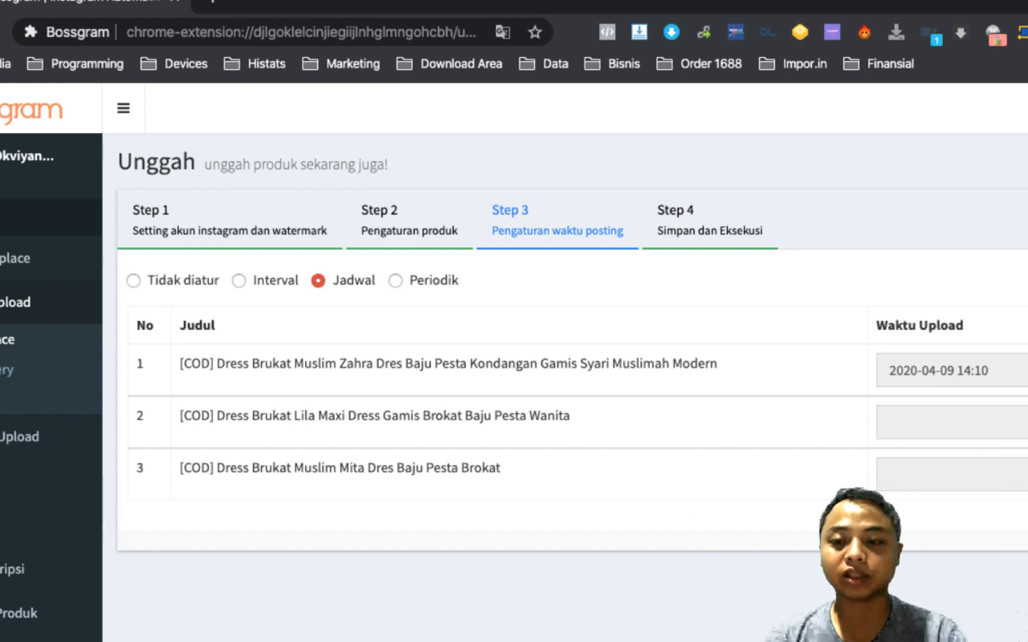
click(981, 421)
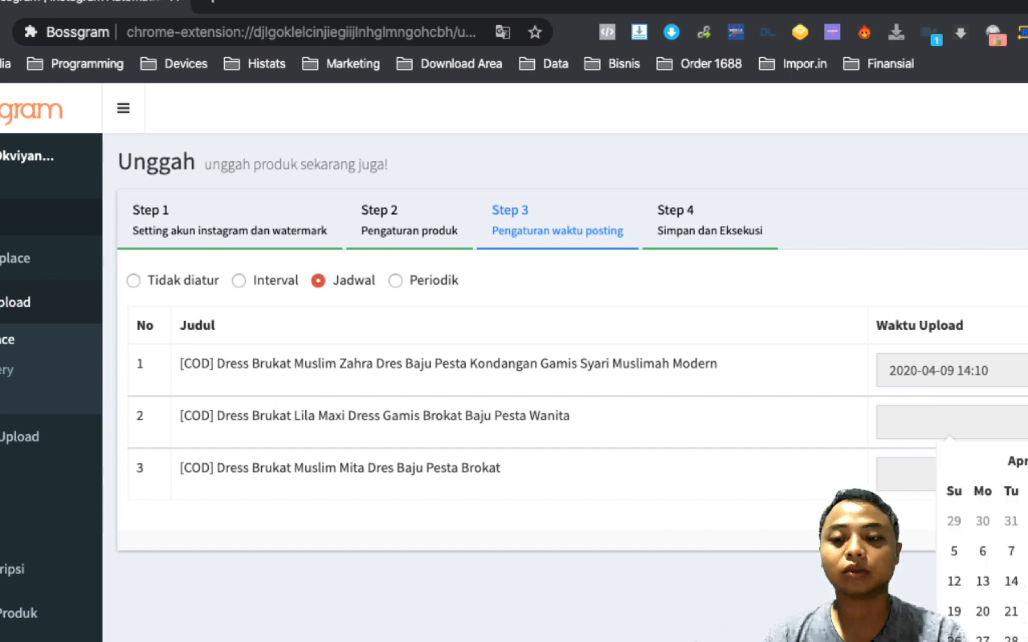
click(1027, 521)
click(1027, 561)
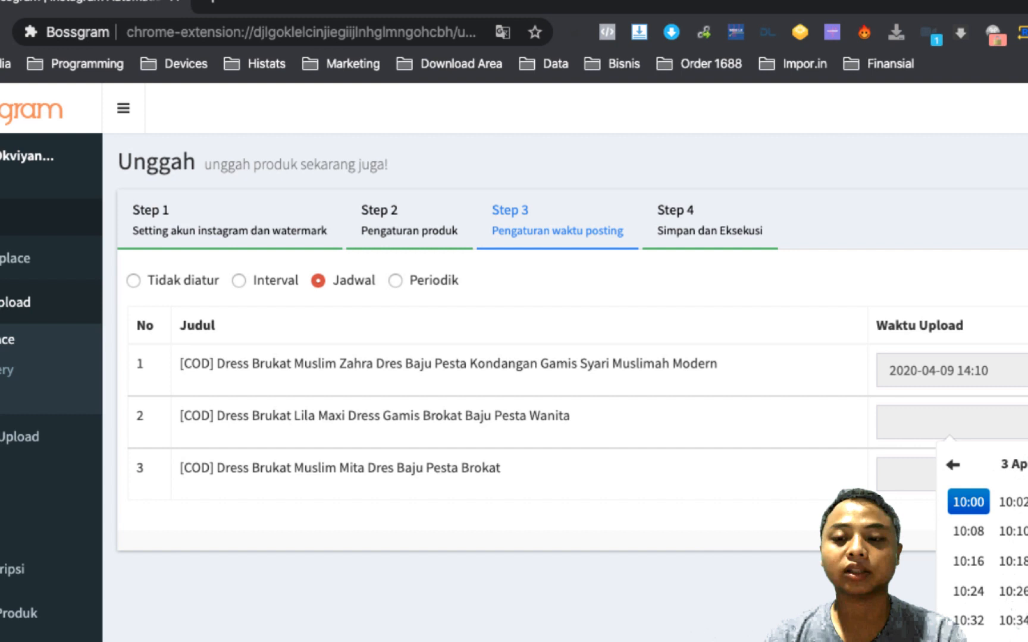
click(1019, 505)
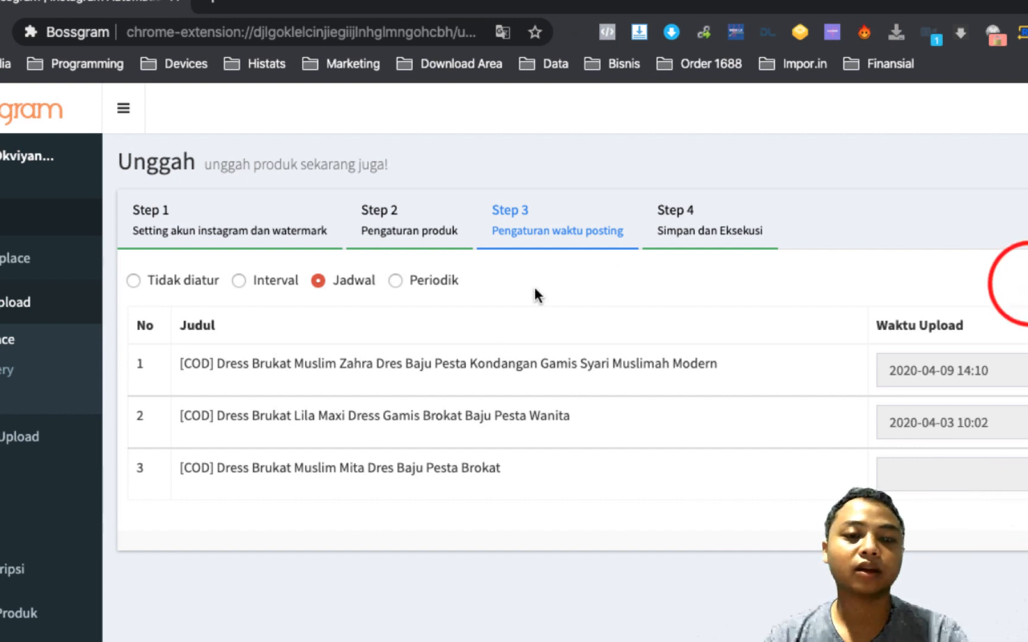
- Choose Periodik posting, try the Mingguan and Bulanan period types and settle on Harian
click(390, 283)
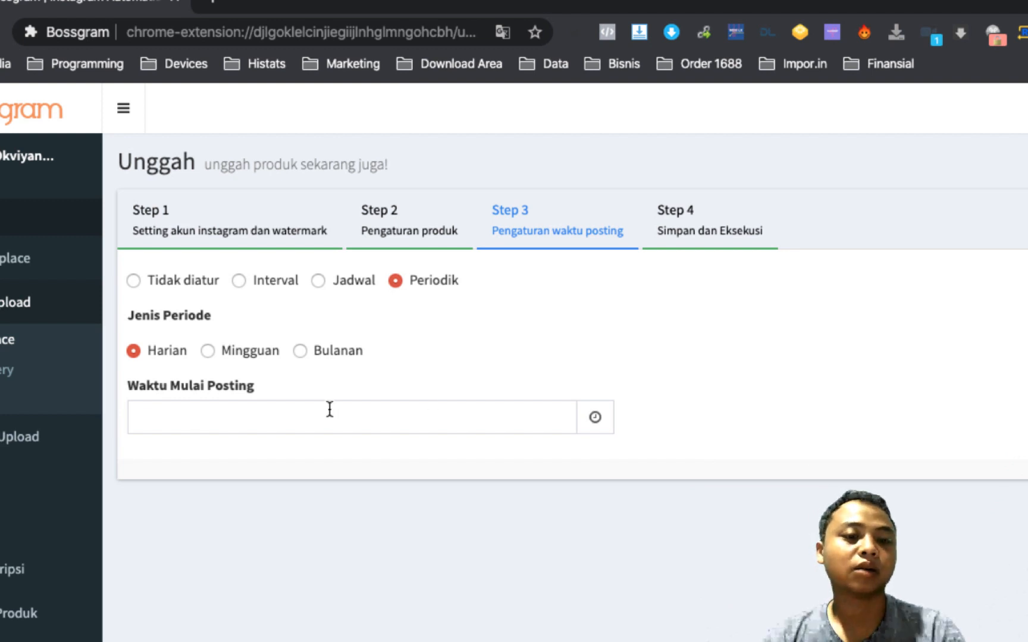
click(247, 357)
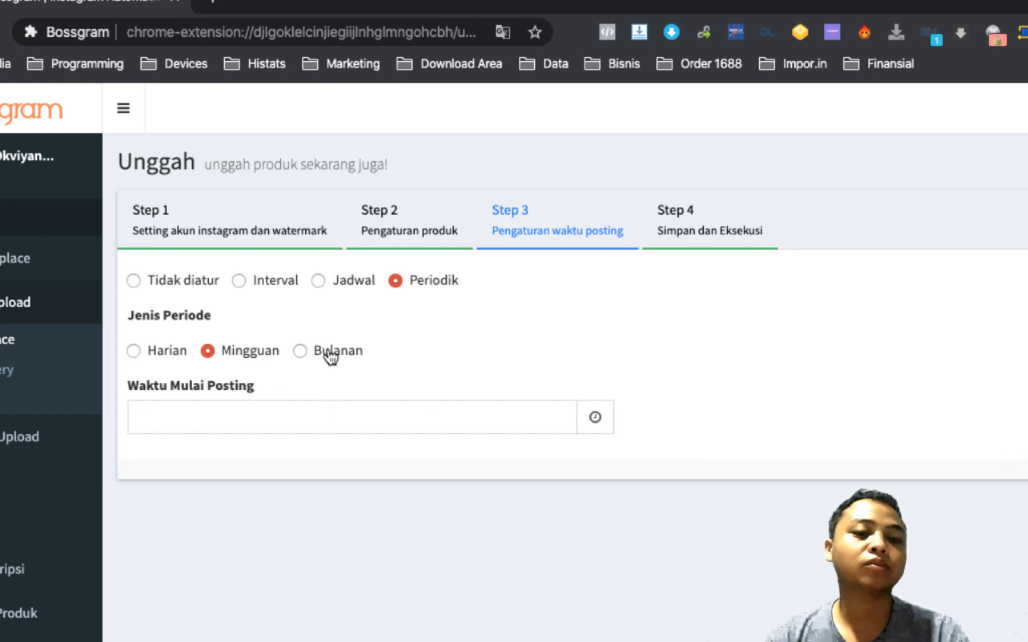
click(330, 355)
click(155, 356)
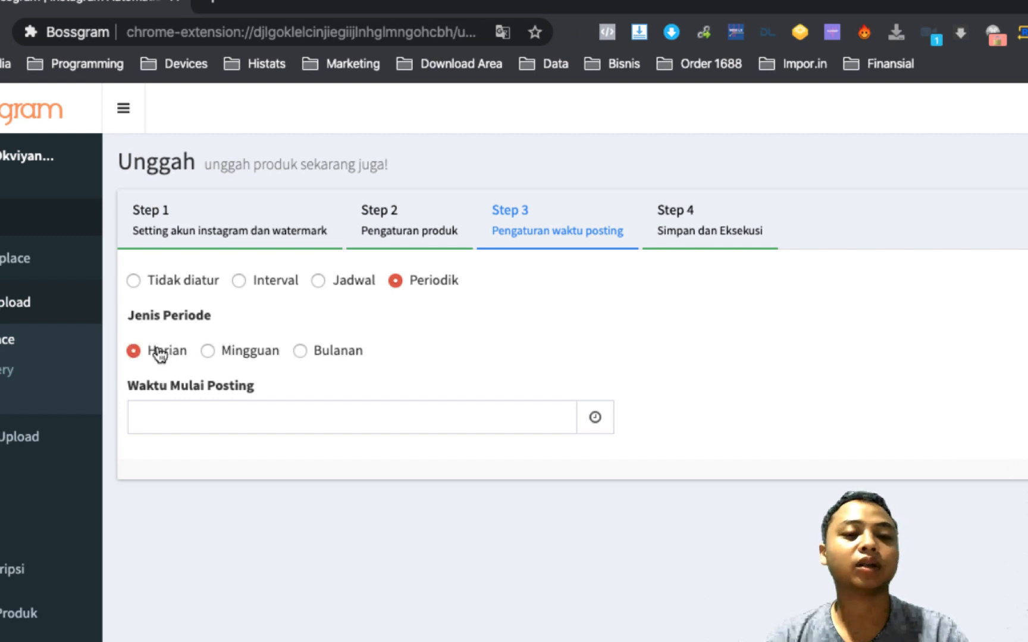
click(224, 355)
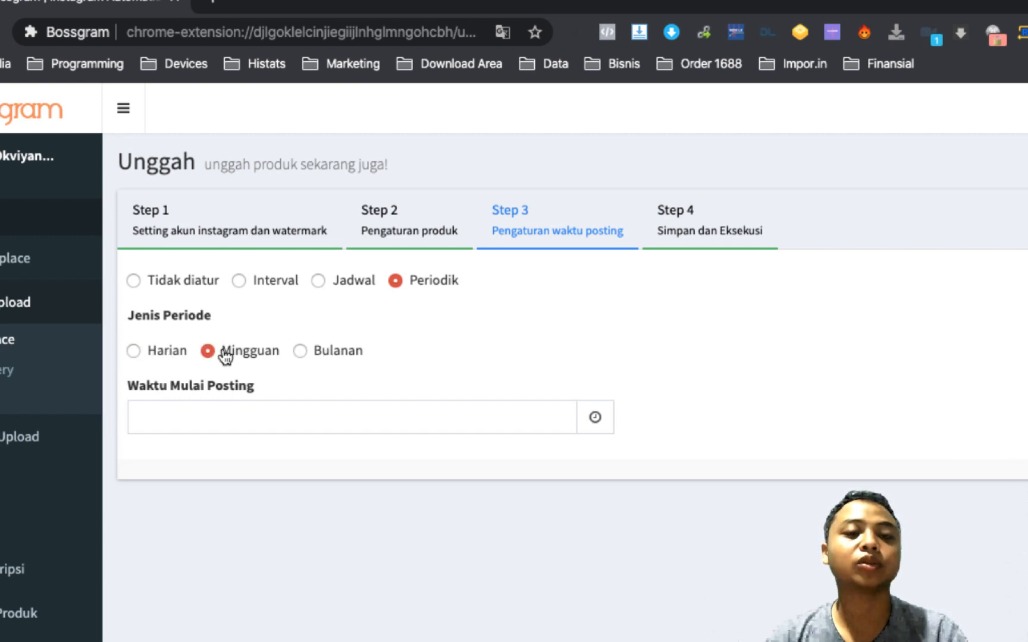
click(132, 351)
click(595, 417)
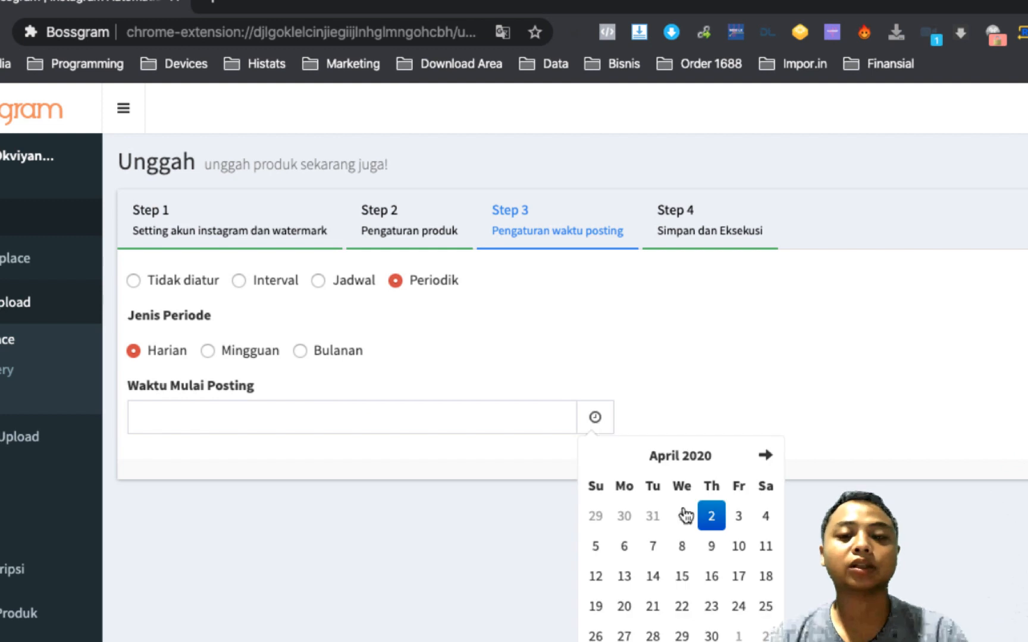
click(718, 521)
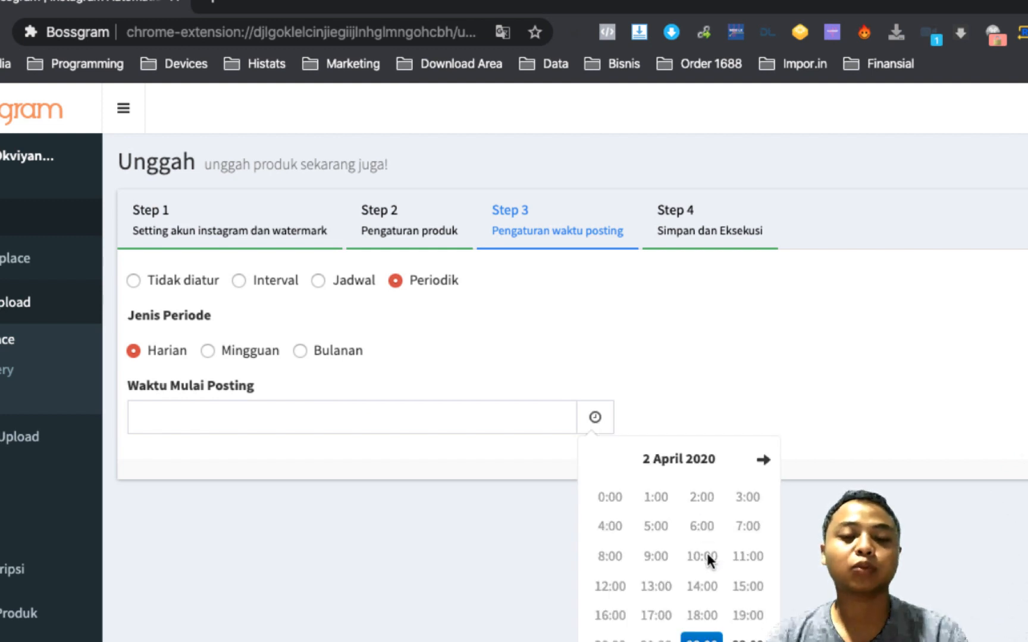
click(712, 639)
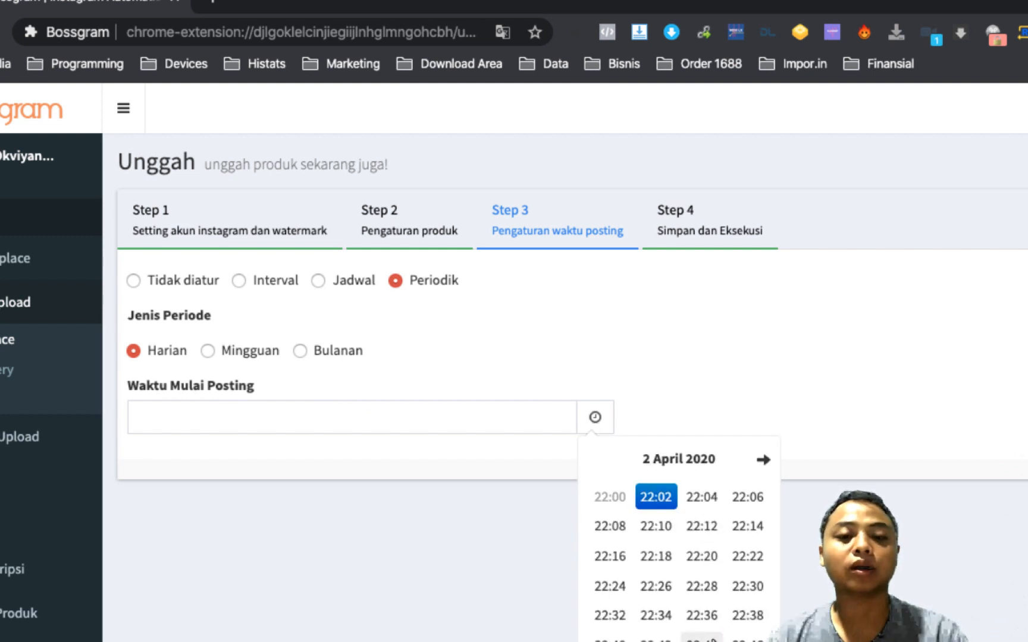
click(654, 499)
click(813, 393)
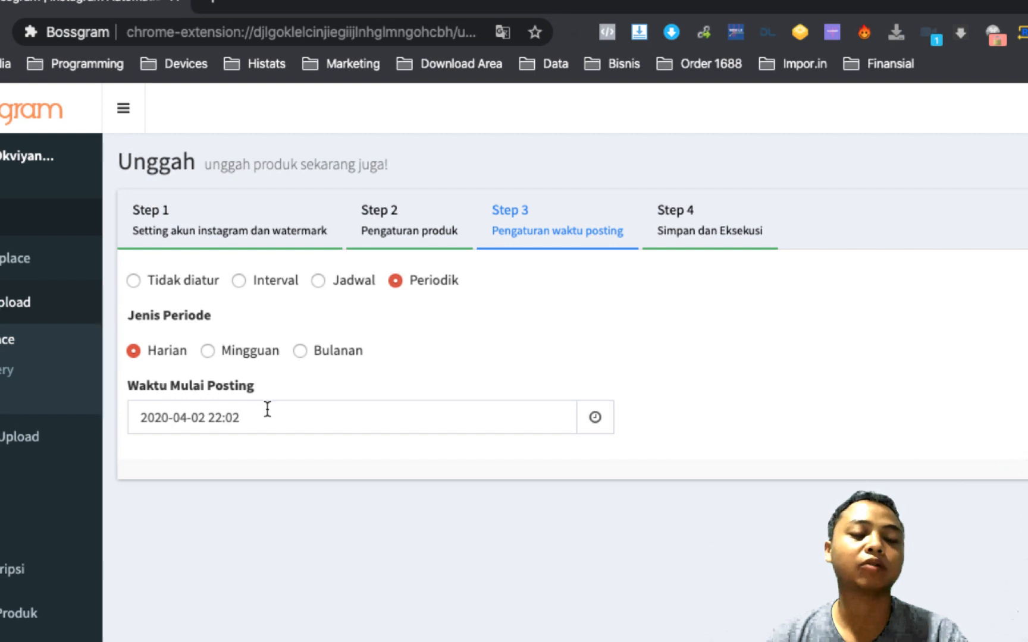
- Try the Mingguan and Bulanan periods again and return the posting type to Interval
click(211, 356)
click(325, 355)
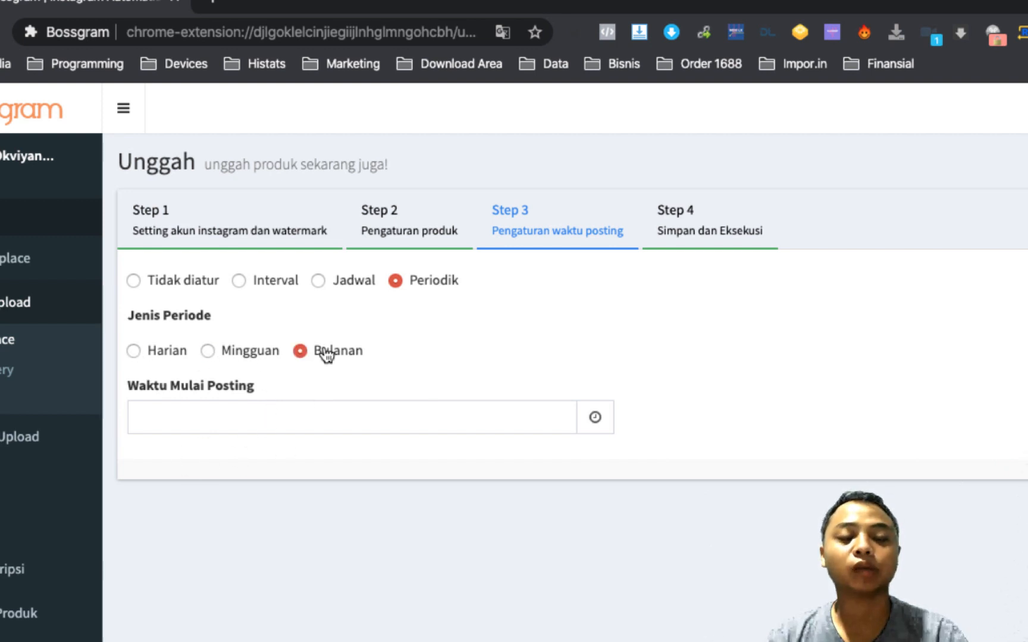
click(317, 282)
click(248, 283)
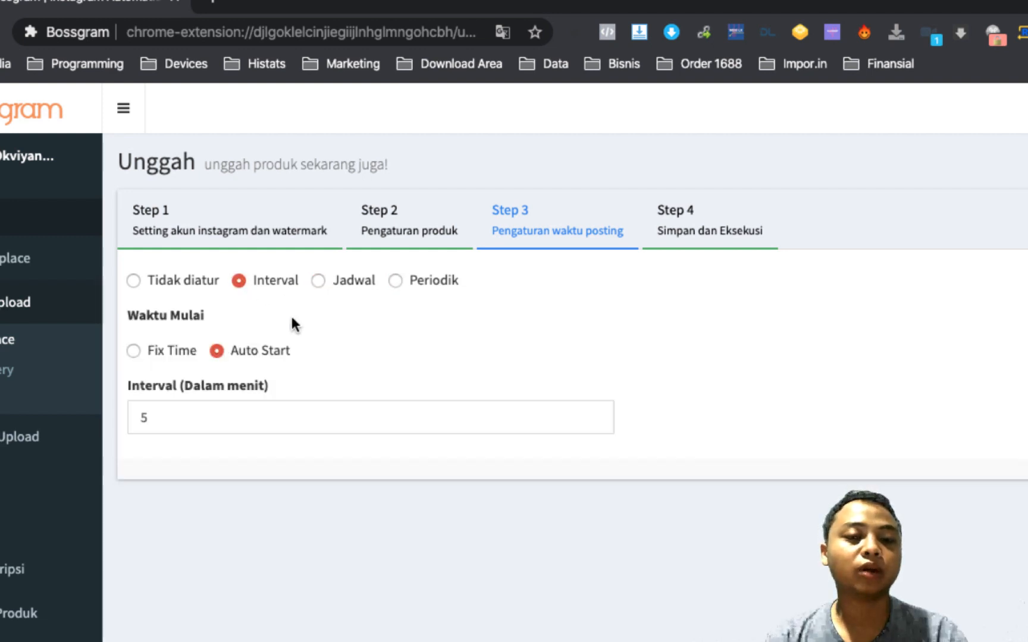
- Set the posting interval to 3 minutes
click(253, 407)
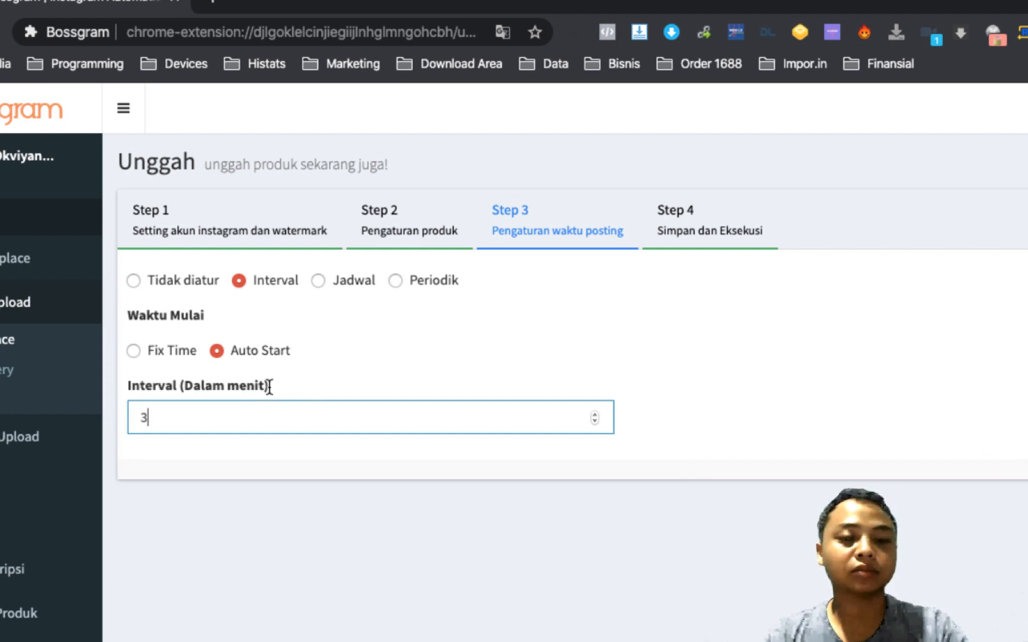
click(356, 462)
scroll(356, 463, down, 3)
scroll(464, 399, up, 3)
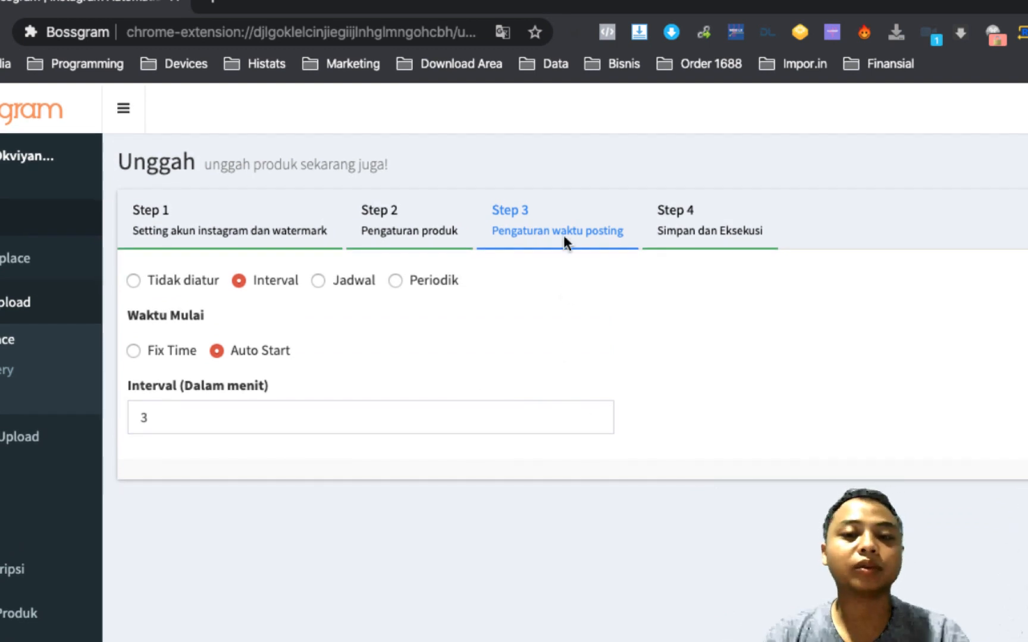
click(515, 421)
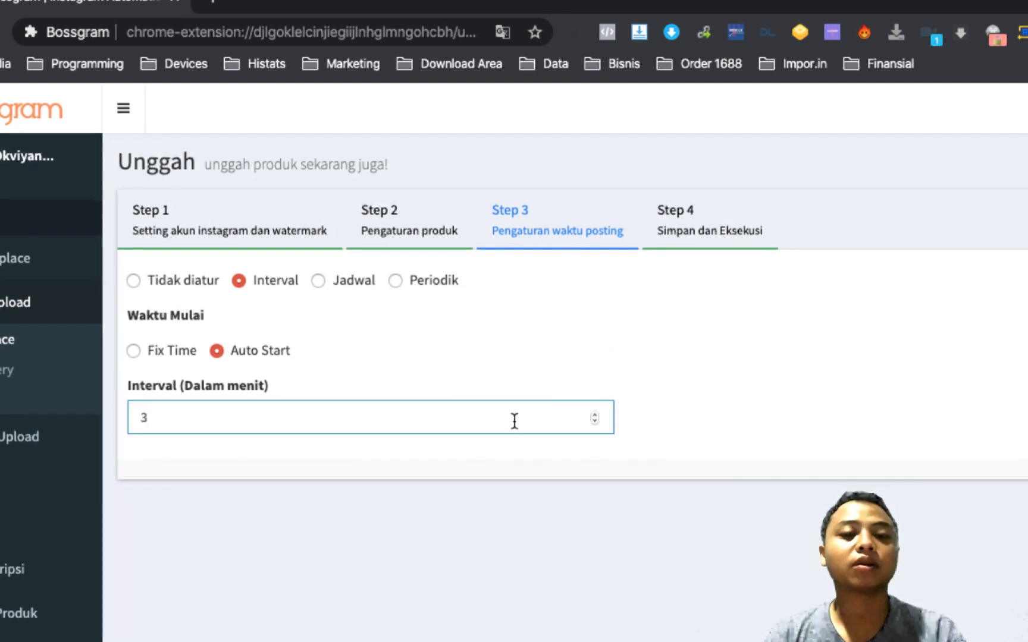
click(717, 333)
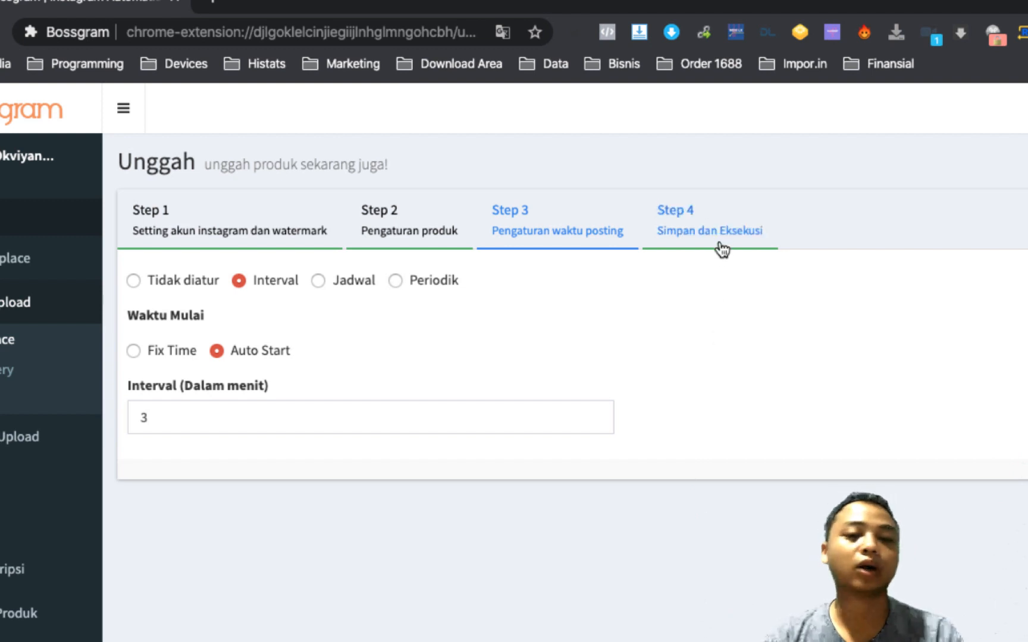
- Go on to the save and execute stage, name the schedule "Marketplace Dress" and save it
click(681, 223)
click(577, 231)
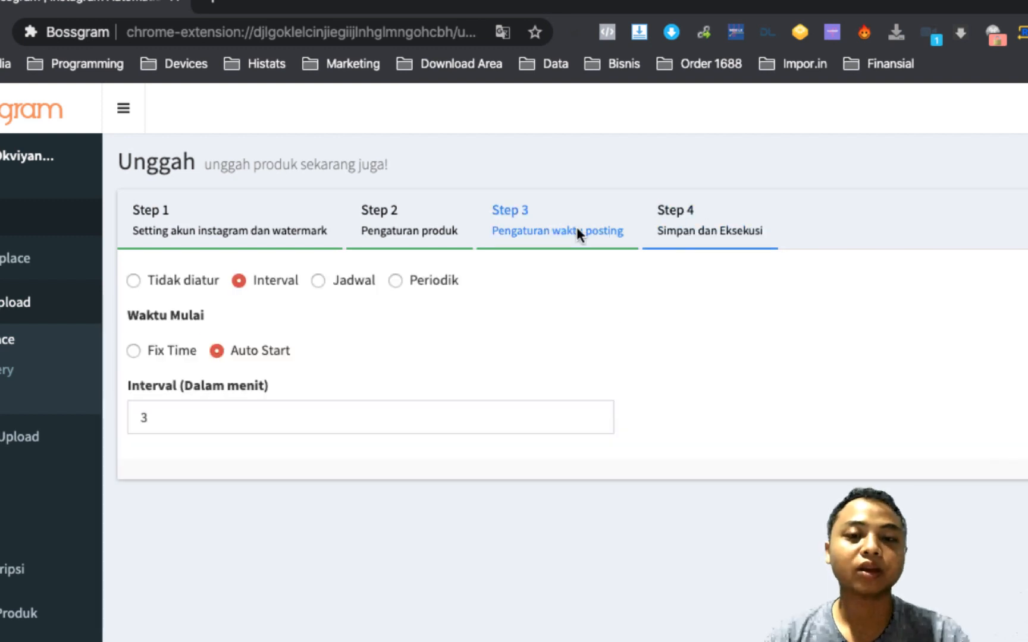
click(687, 219)
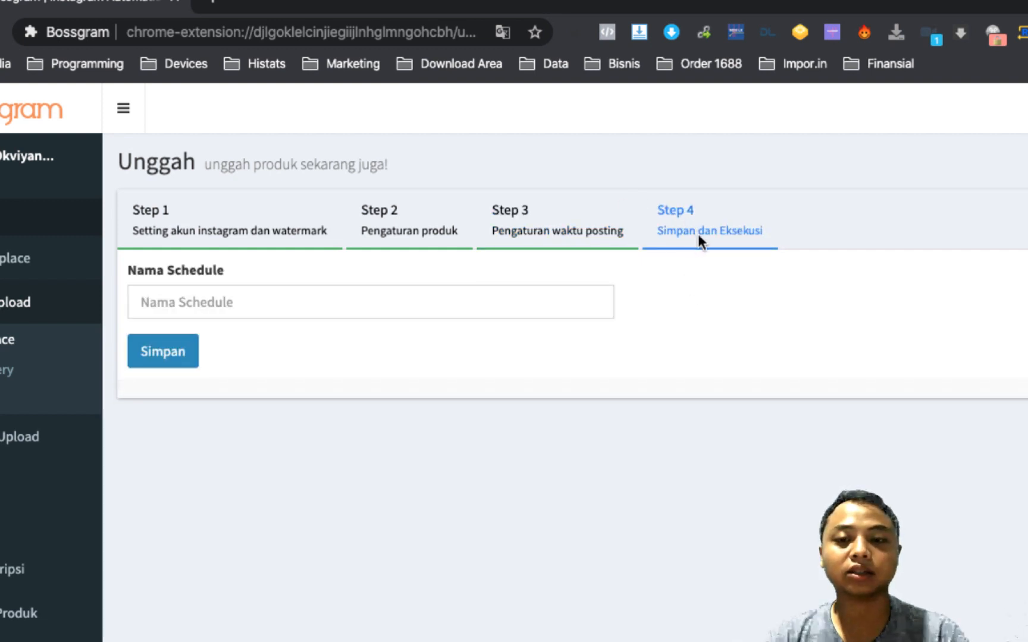
click(268, 299)
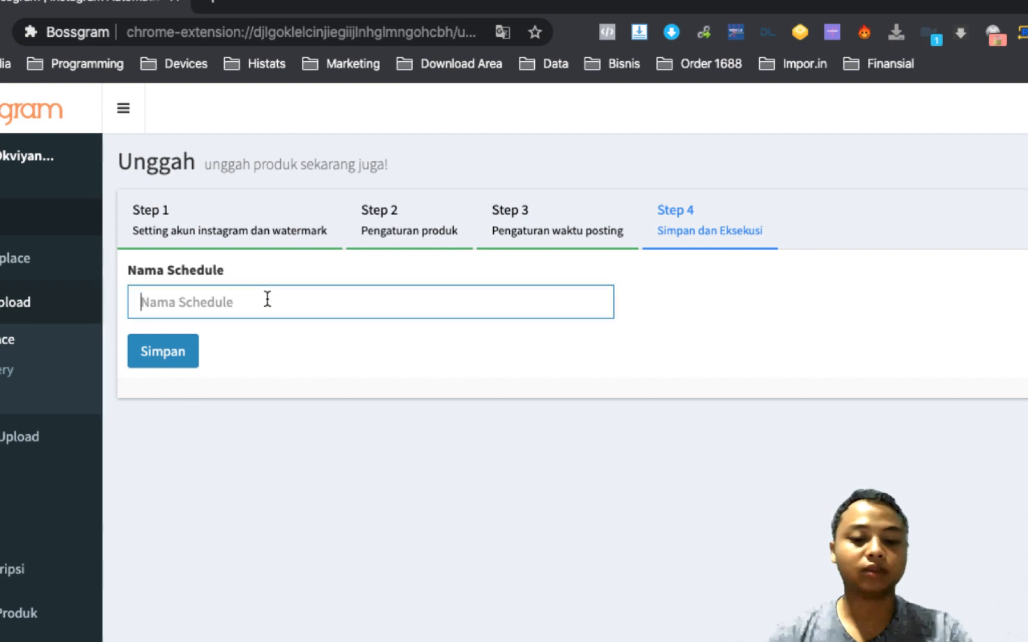
text(M)
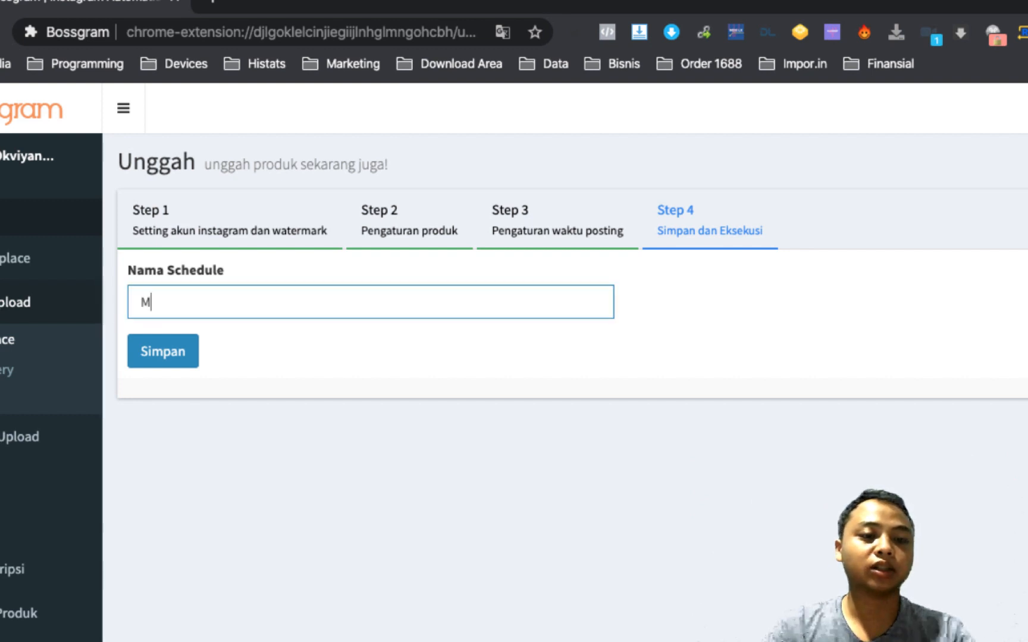
text(arketplace Dr)
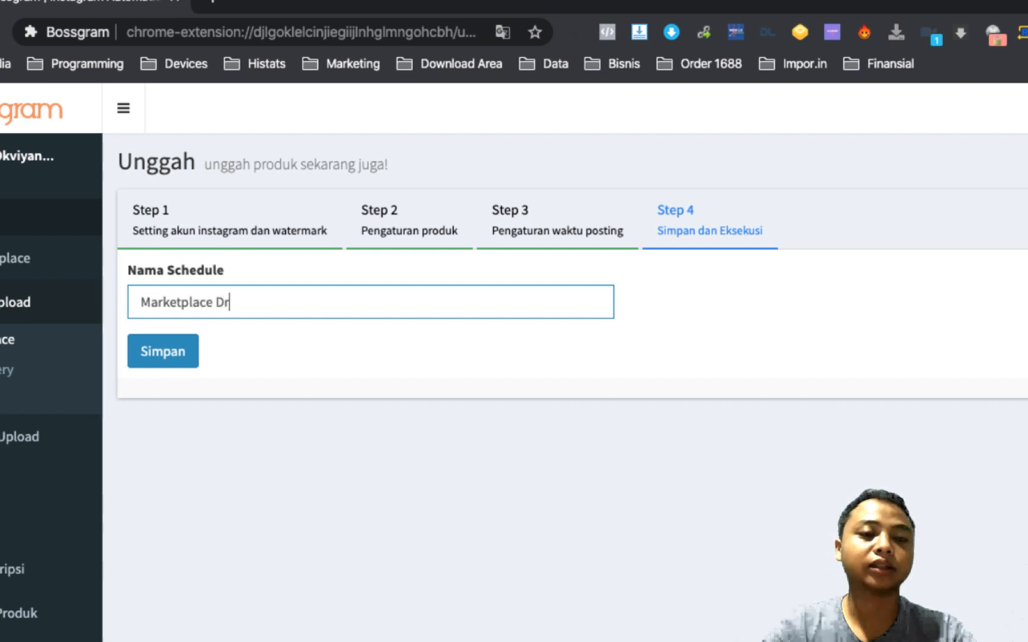
text(ess)
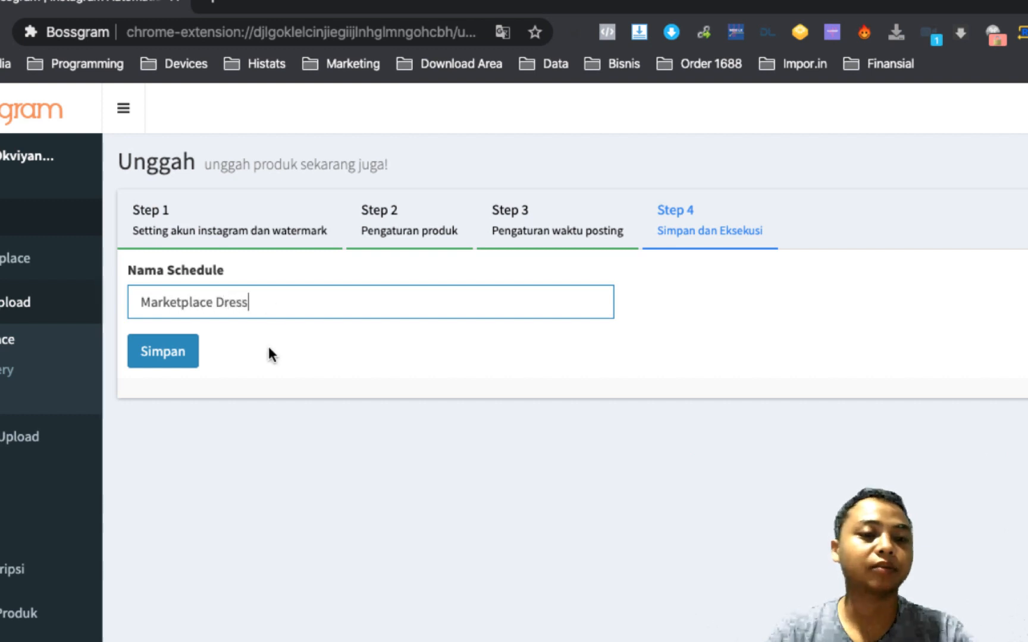
click(157, 360)
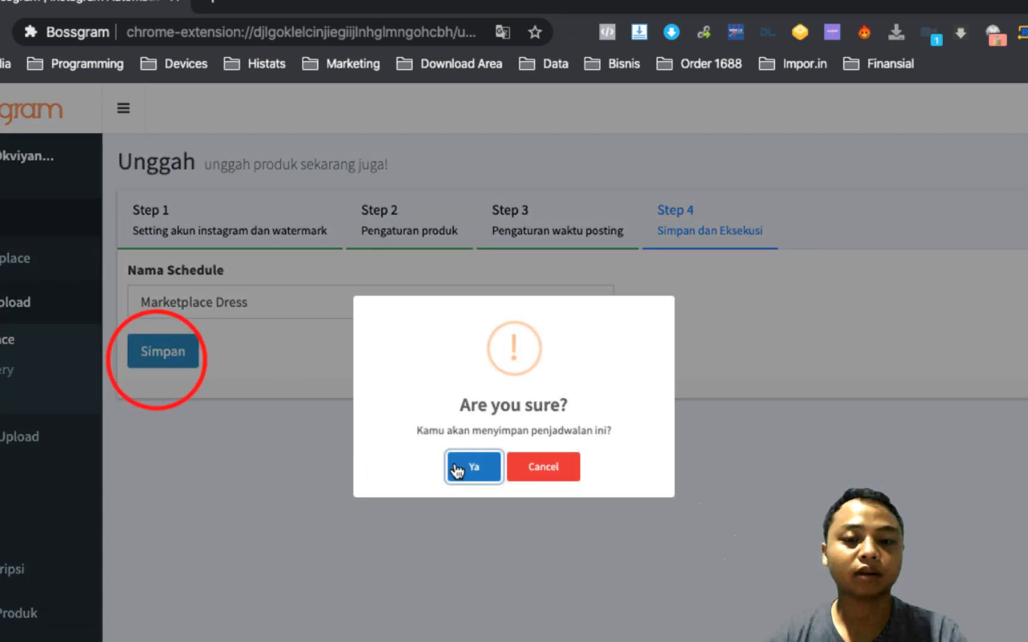
click(456, 467)
click(513, 469)
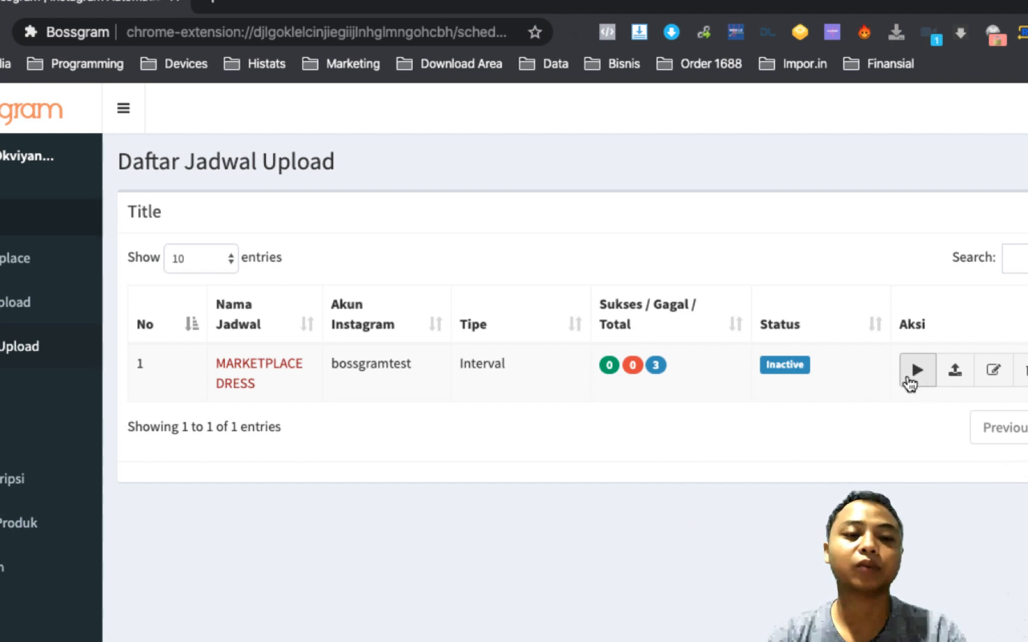
- View and cancel the upload interval prompt of the Marketplace Dress schedule, and open that schedule for editing
click(971, 381)
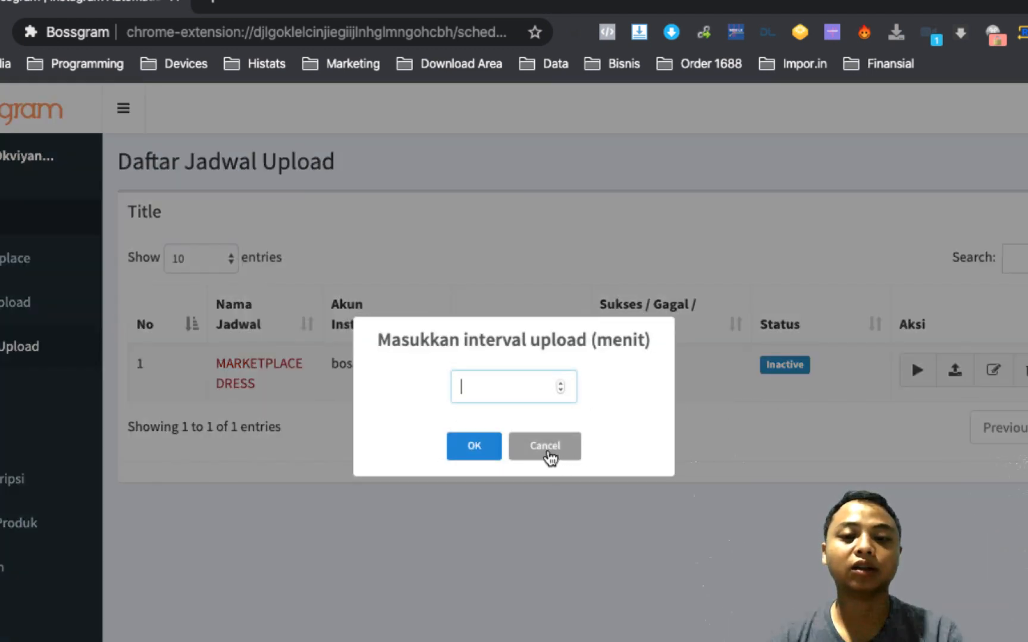
click(547, 455)
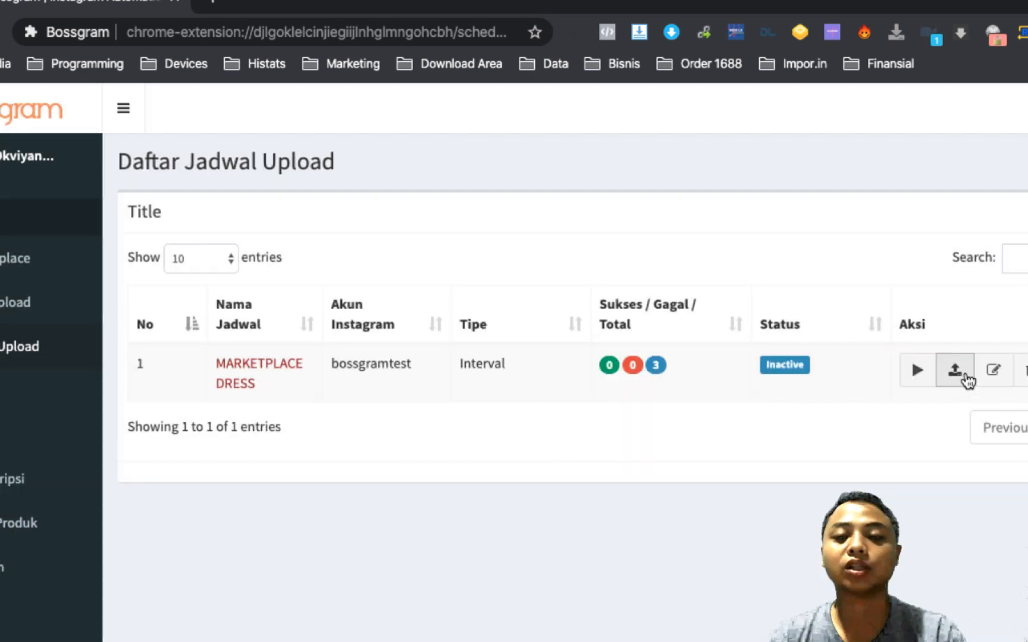
click(994, 370)
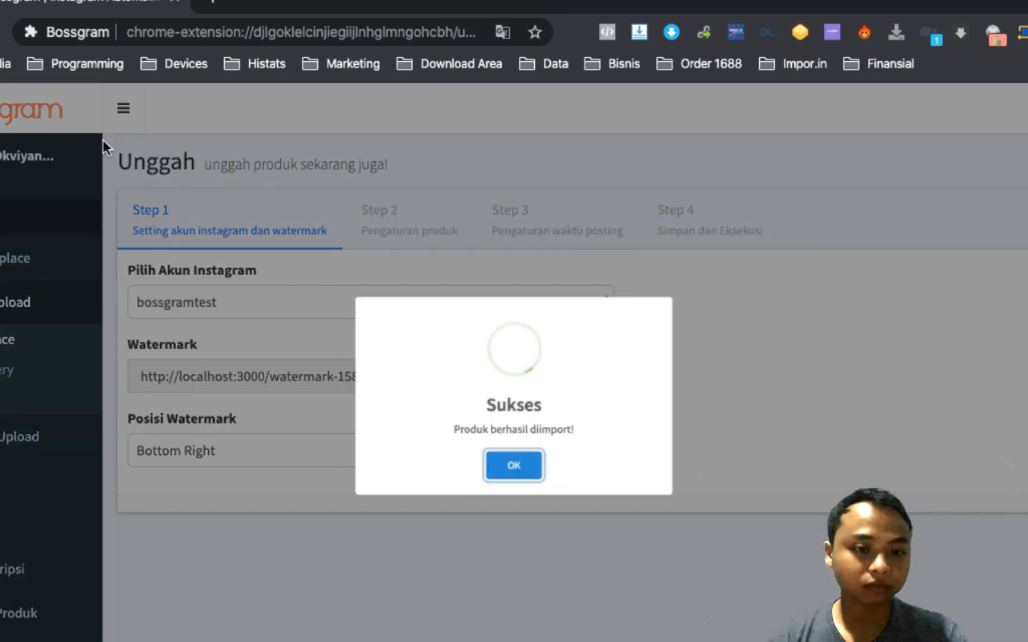
click(510, 476)
- View the schedule's product settings, return to the account and watermark settings and set the watermark position to Center
click(352, 235)
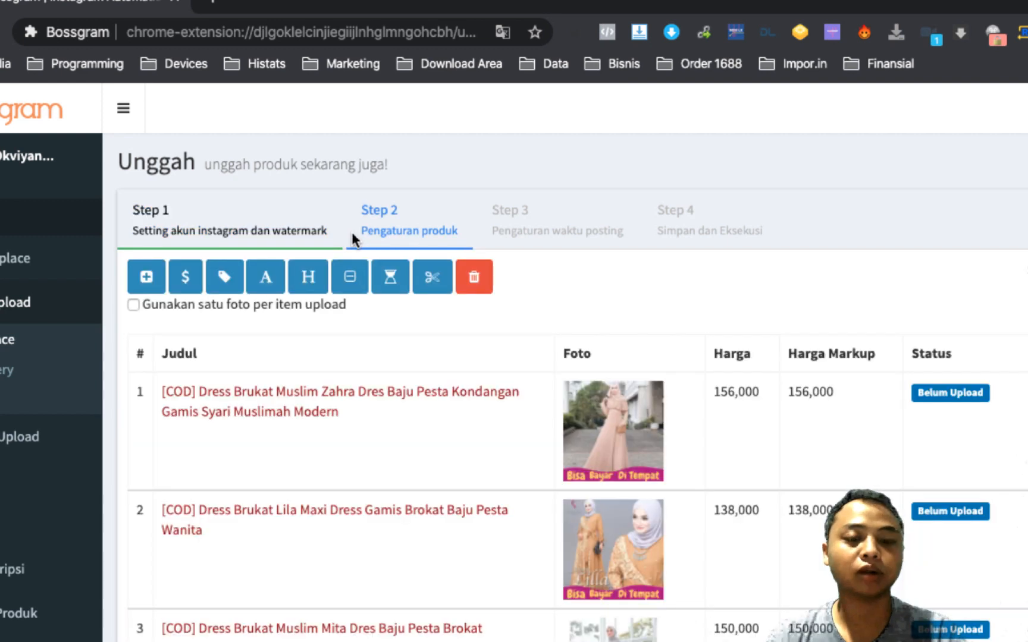
click(220, 213)
click(370, 453)
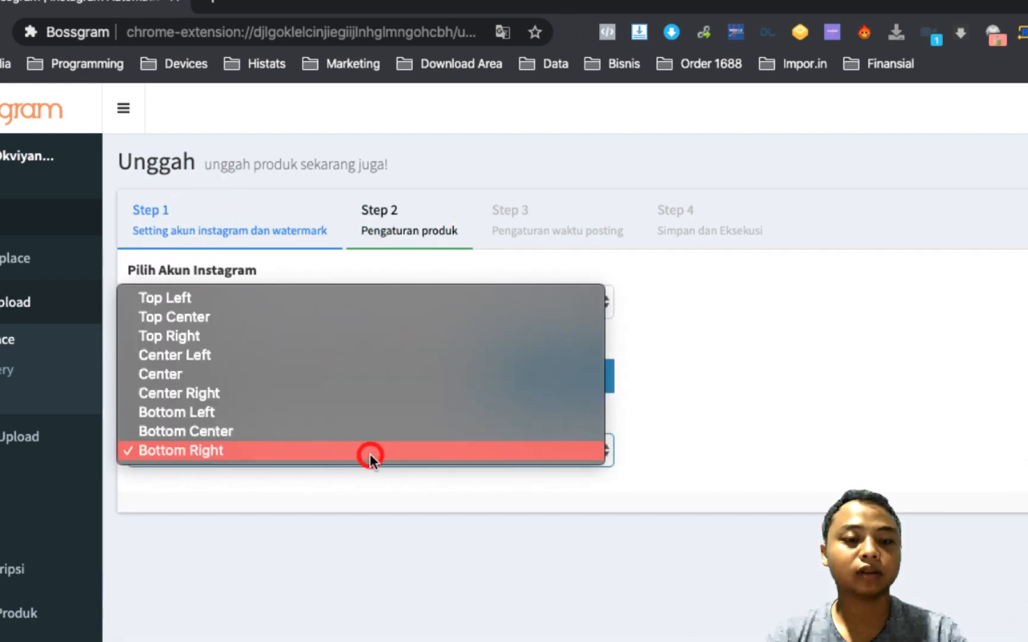
click(230, 374)
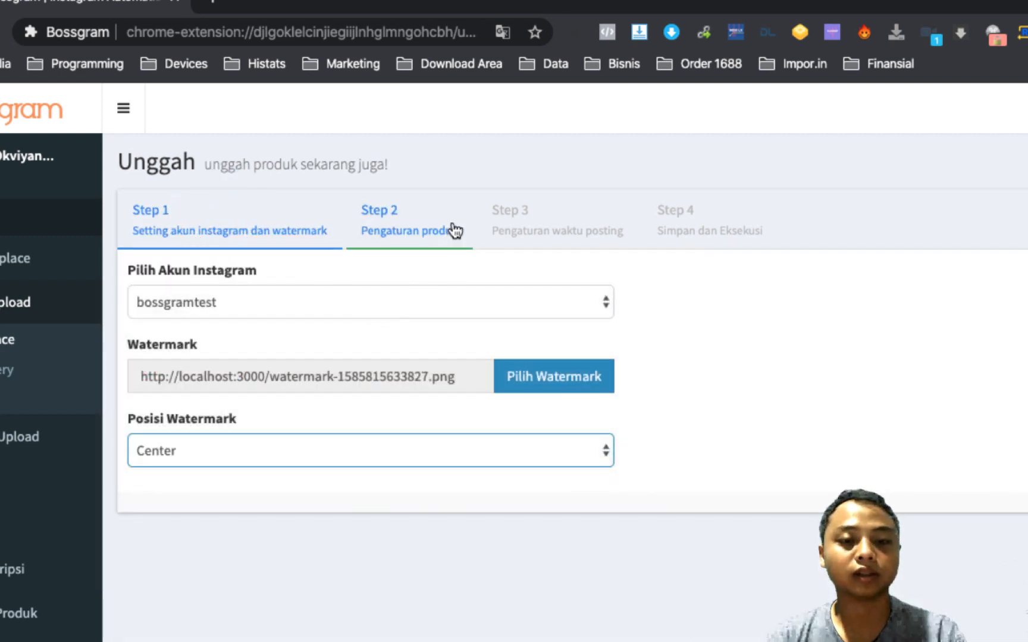
- Go through the remaining stages of the Marketplace Dress schedule to save and execute, and confirm saving the revised schedule
click(454, 230)
click(538, 211)
click(676, 219)
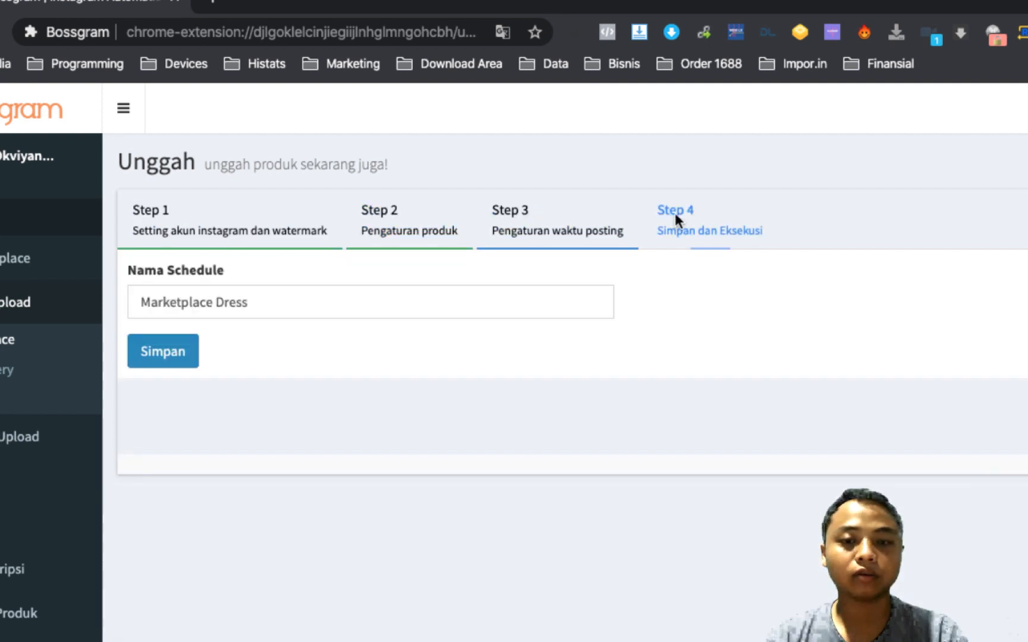
click(178, 352)
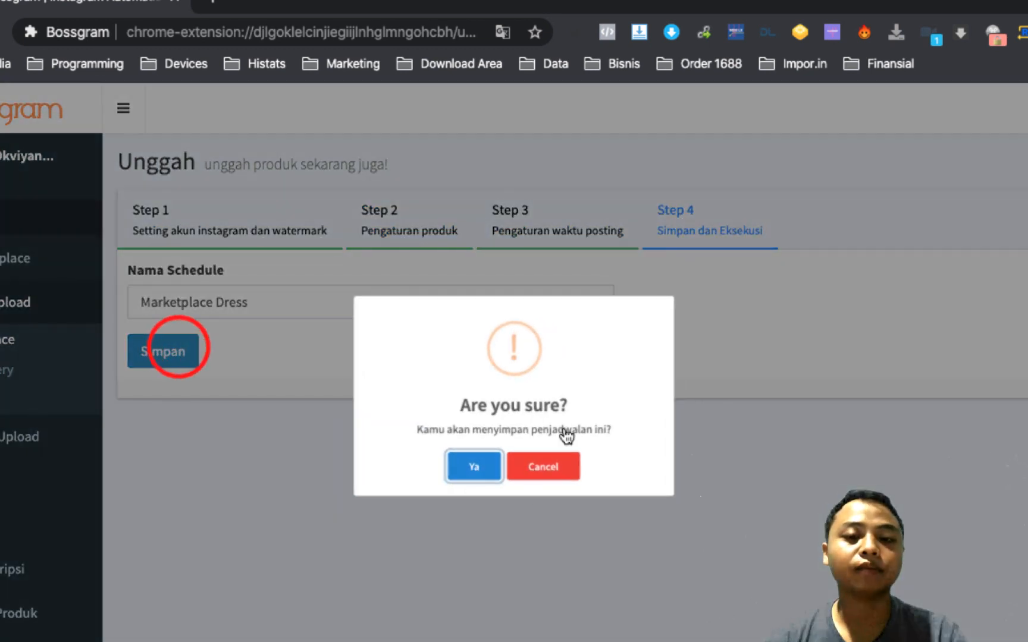
click(462, 478)
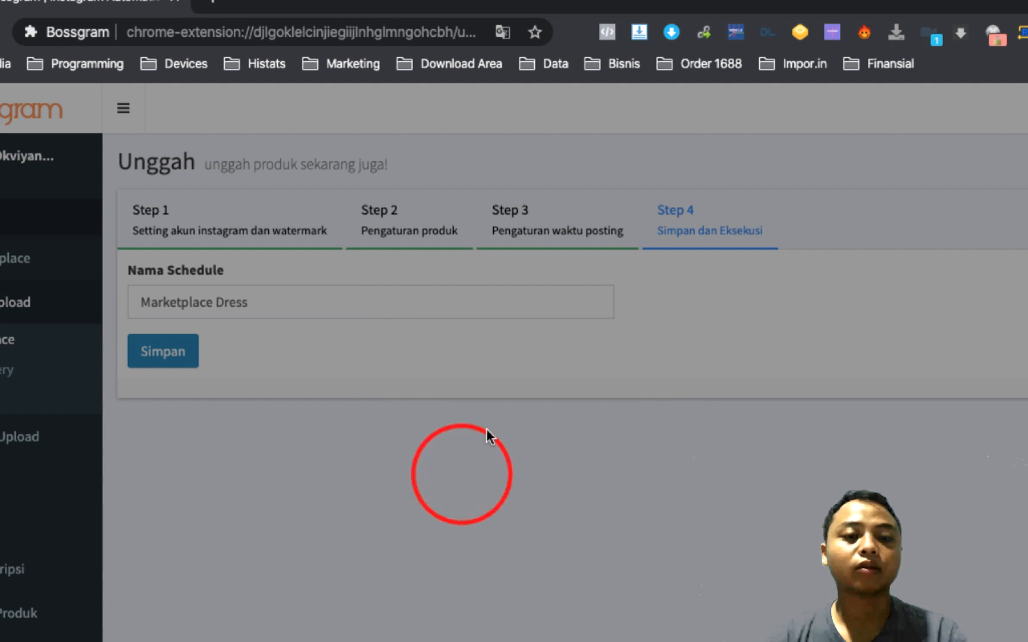
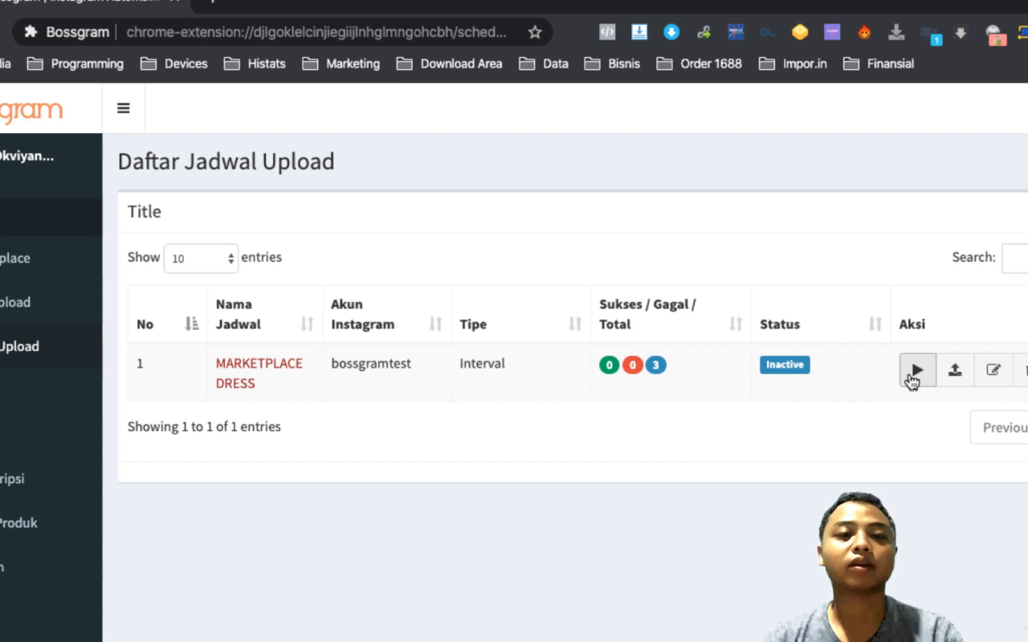
- Open the Instagram profile instagram.com/bossgramtest in a separate browser tab and look over its existing posts
click(215, 7)
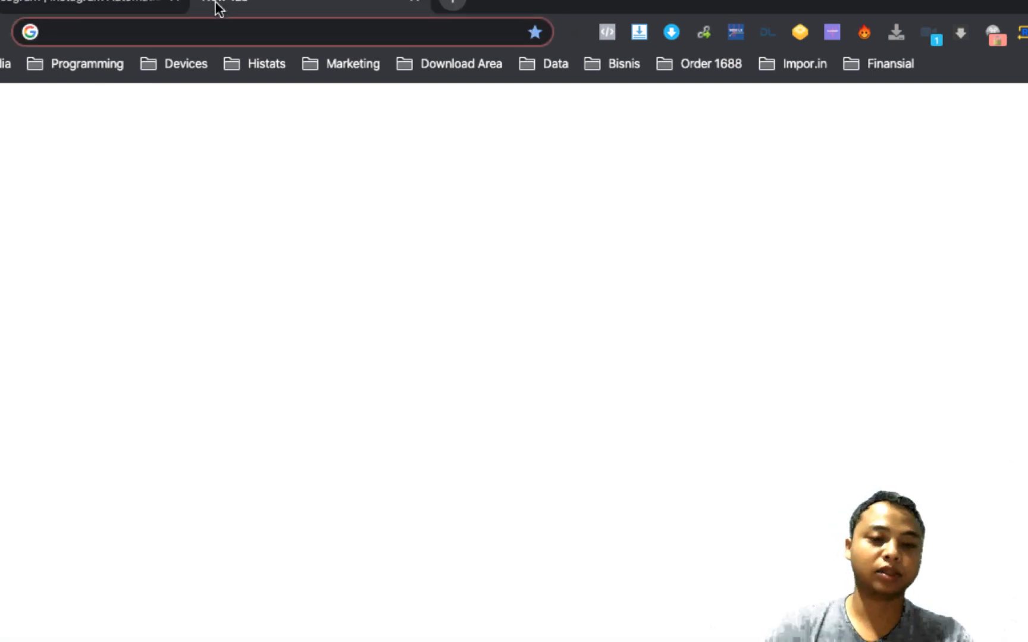
text(instagram.com/bo)
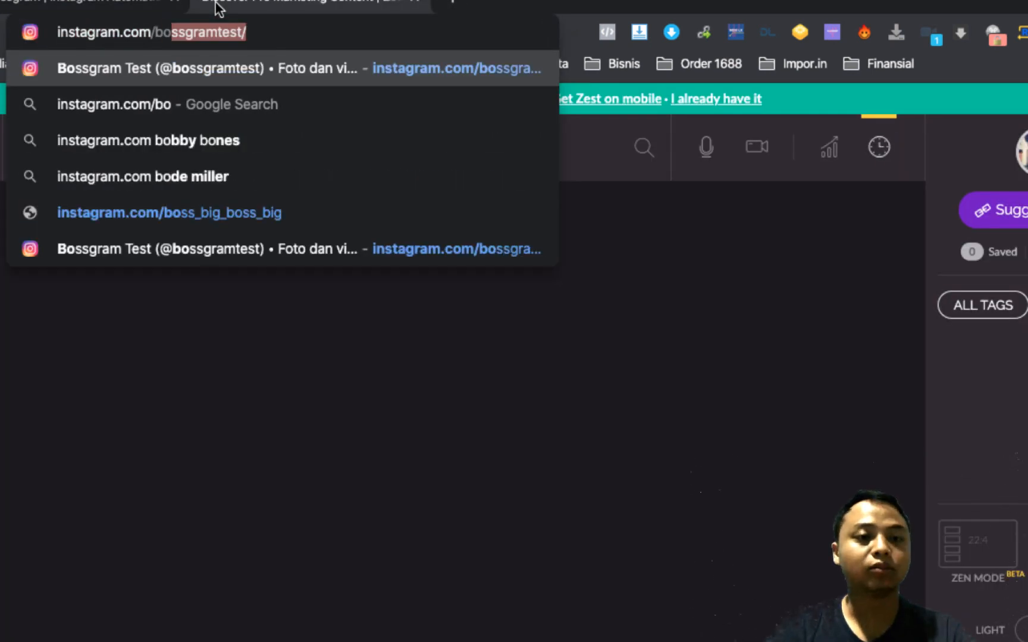
key(Return)
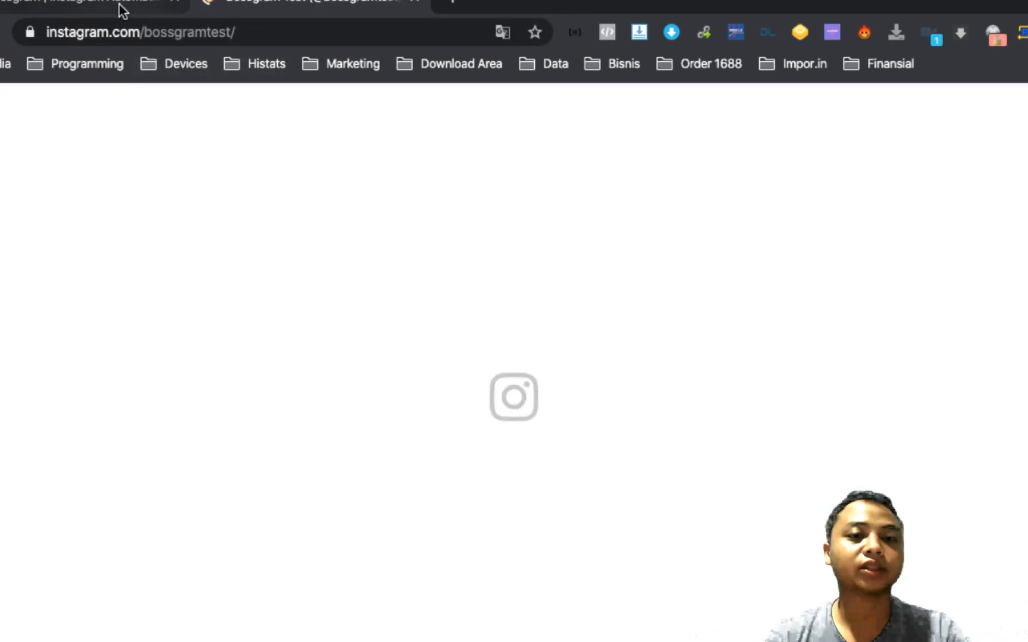
click(120, 5)
click(263, 2)
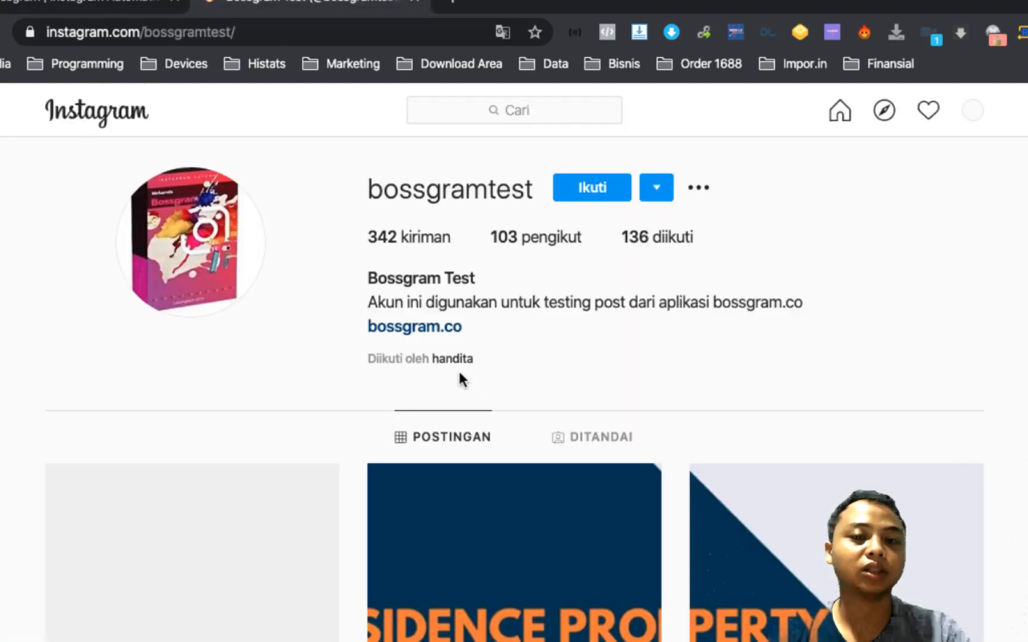
scroll(460, 378, down, 1)
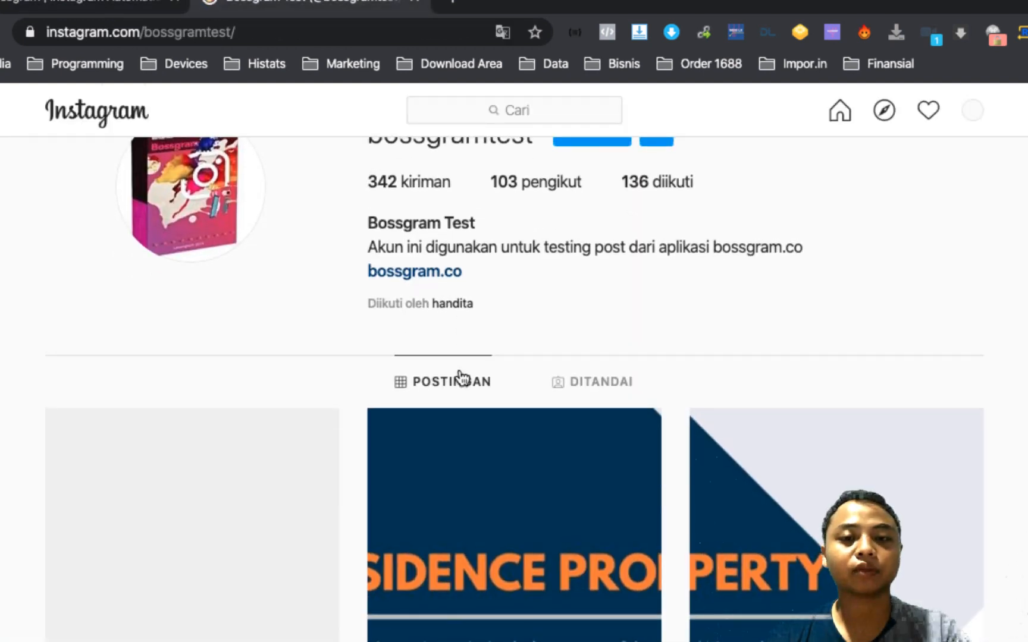
scroll(460, 377, down, 4)
scroll(460, 377, up, 5)
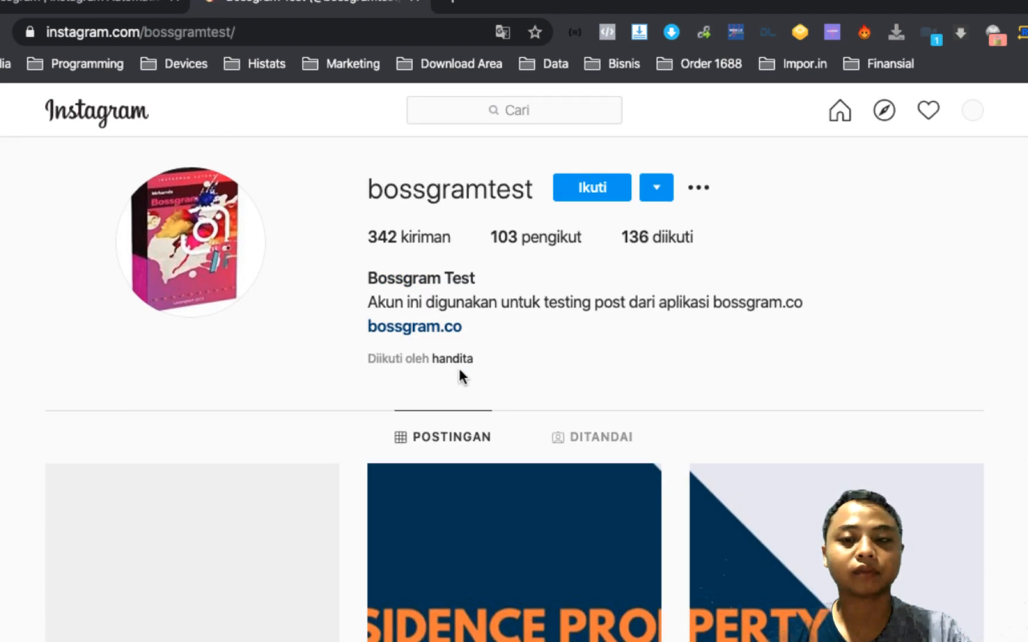
- Activate the Marketplace Dress schedule in Bossgram's upload schedule list and check its activation entry in the Terminal server log
click(97, 2)
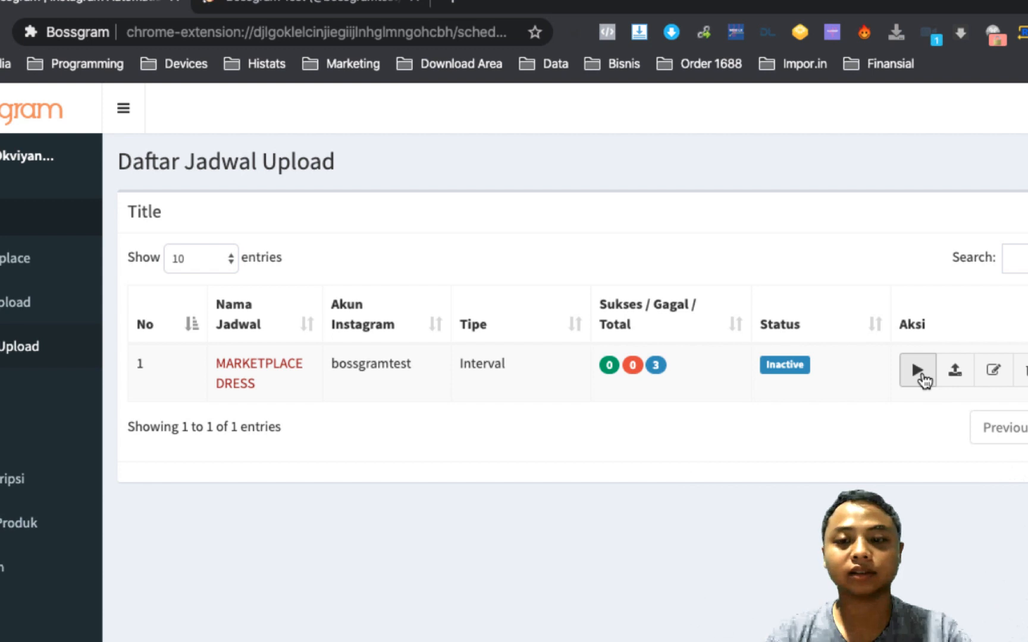
click(920, 372)
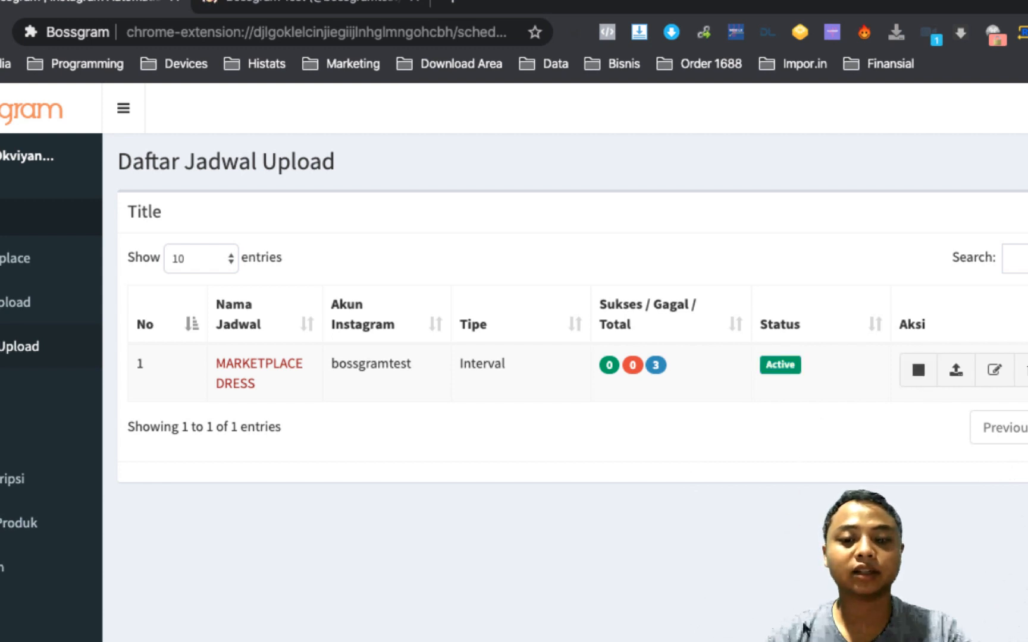
click(782, 640)
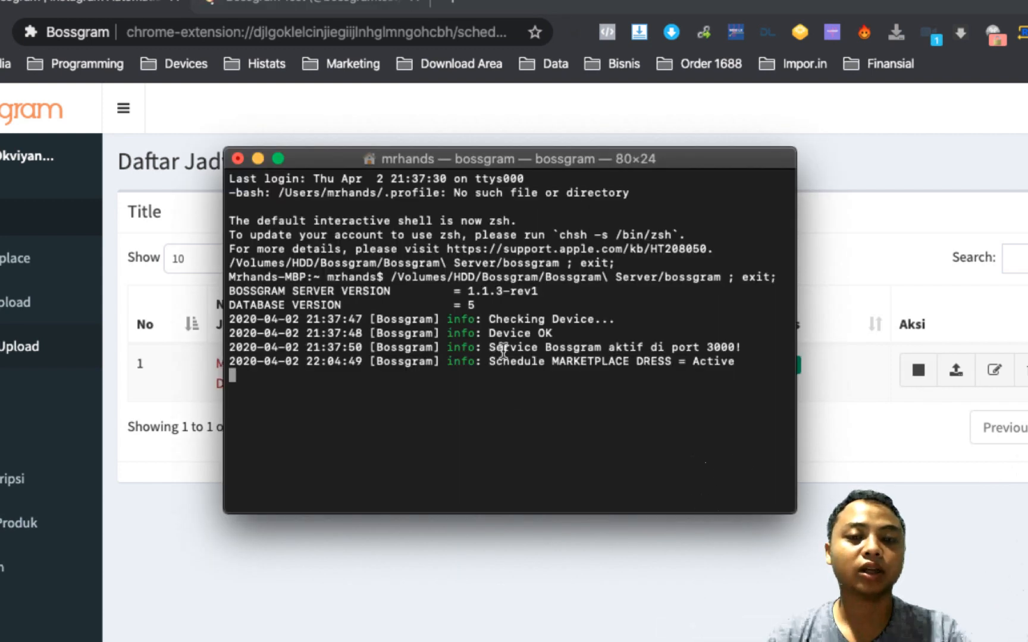
drag(483, 362, 689, 362)
click(664, 407)
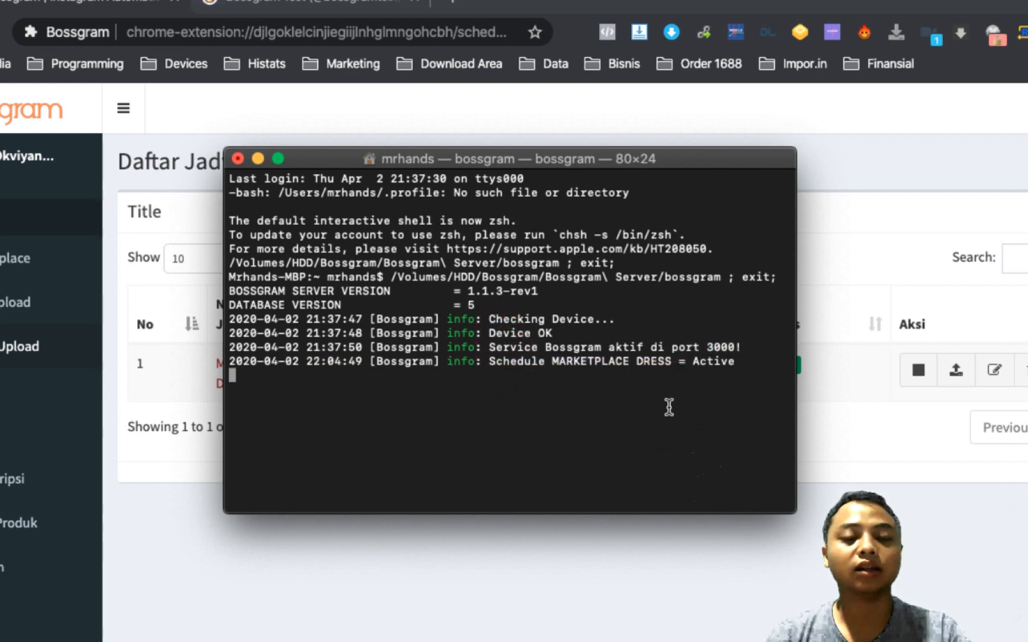
drag(517, 158, 741, 135)
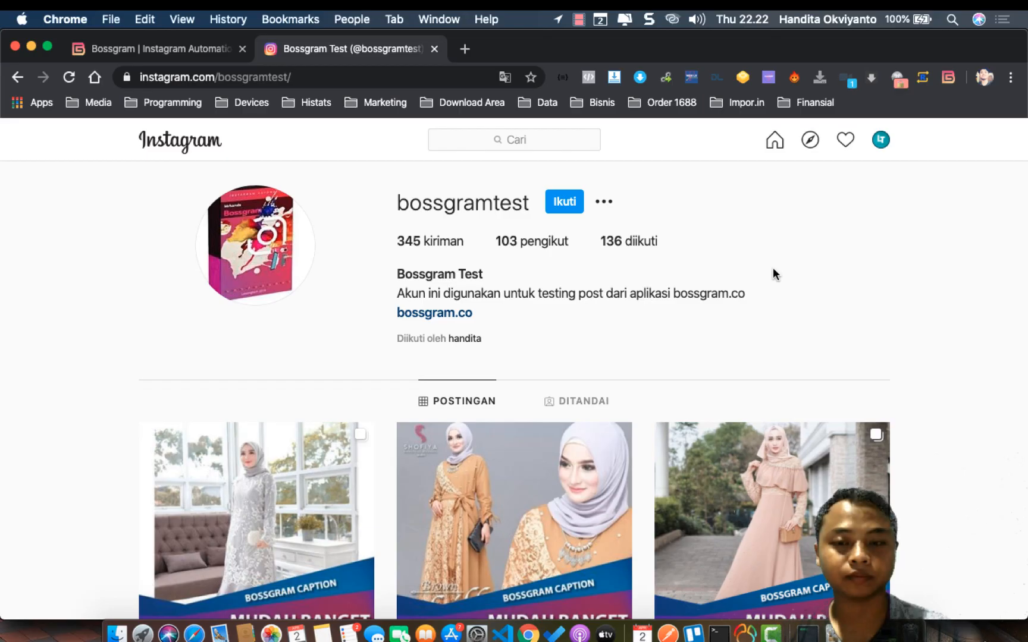
- Look over the newest posts on the bossgramtest Instagram profile and return to Bossgram's upload schedule list
scroll(772, 267, down, 3)
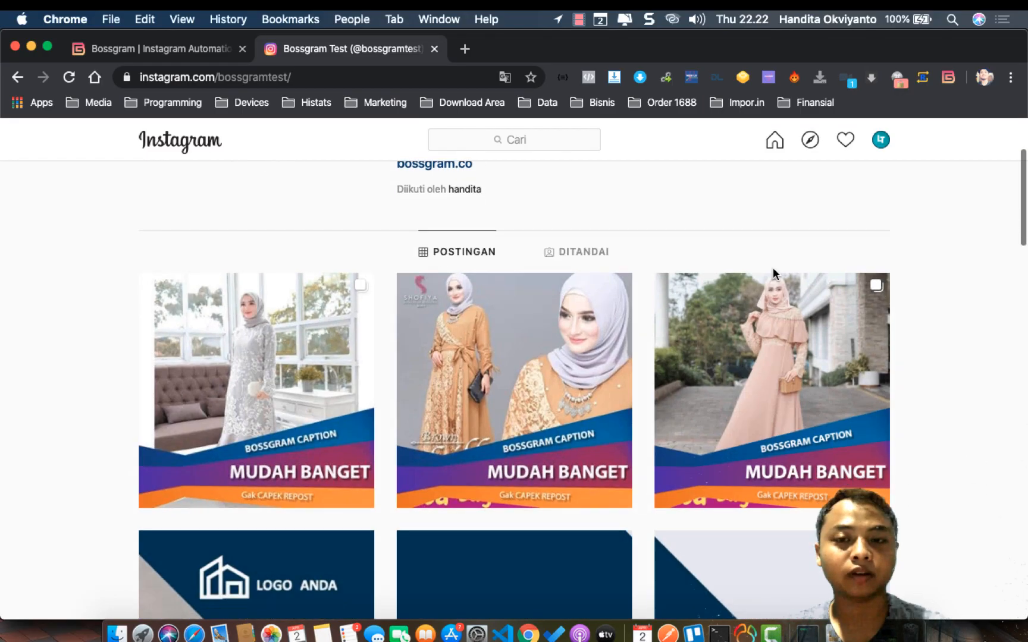
scroll(773, 271, up, 2)
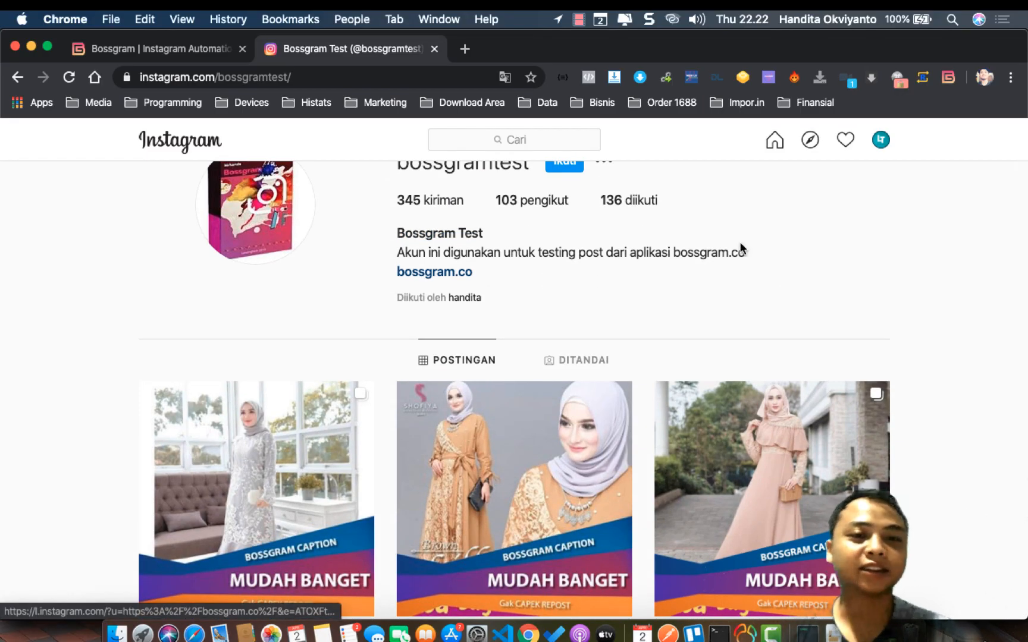
click(164, 50)
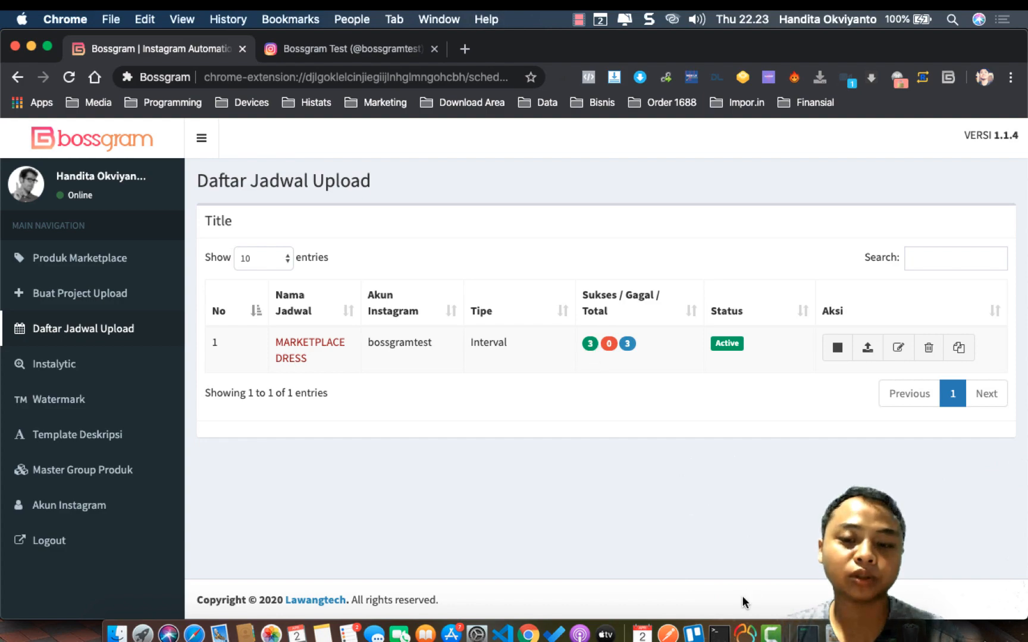
- Switch to Terminal and examine the log entries for the schedule's activation and the start and processing of its first upload
click(719, 634)
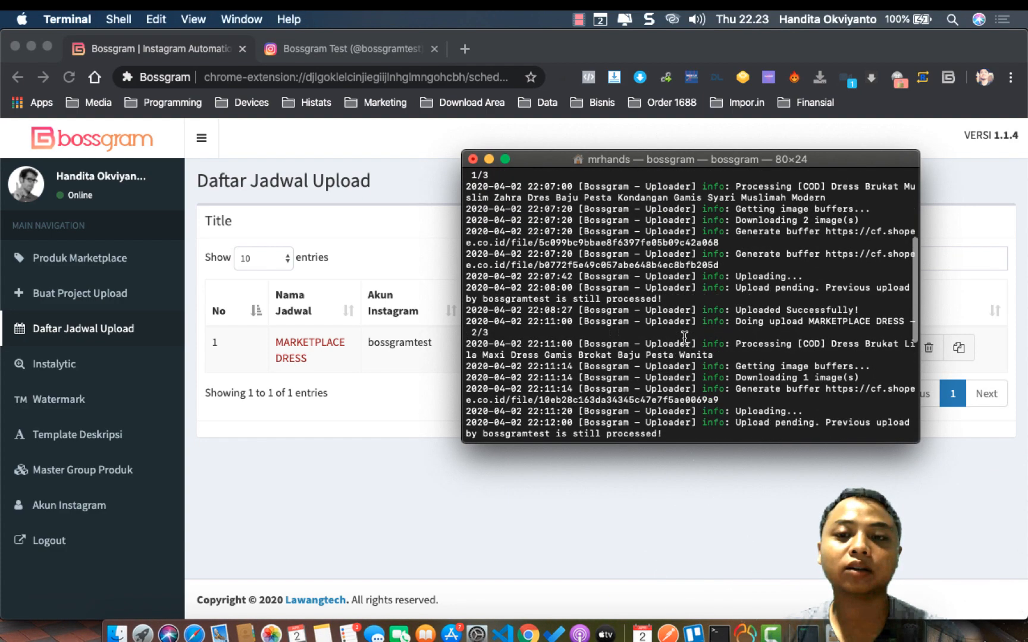
scroll(685, 337, up, 5)
scroll(684, 337, down, 4)
scroll(685, 337, up, 3)
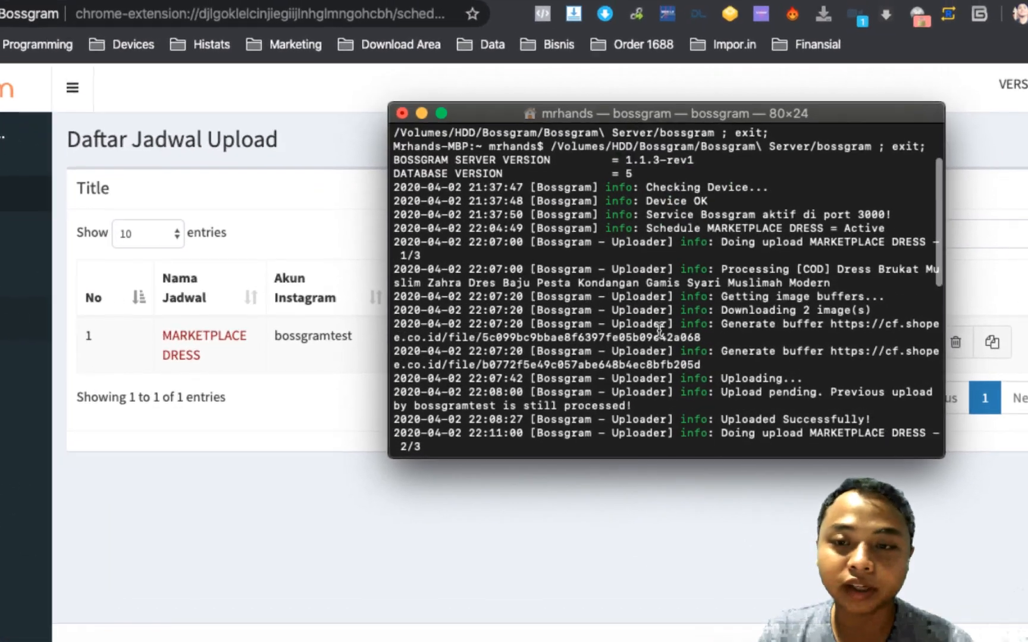
triple_click(786, 223)
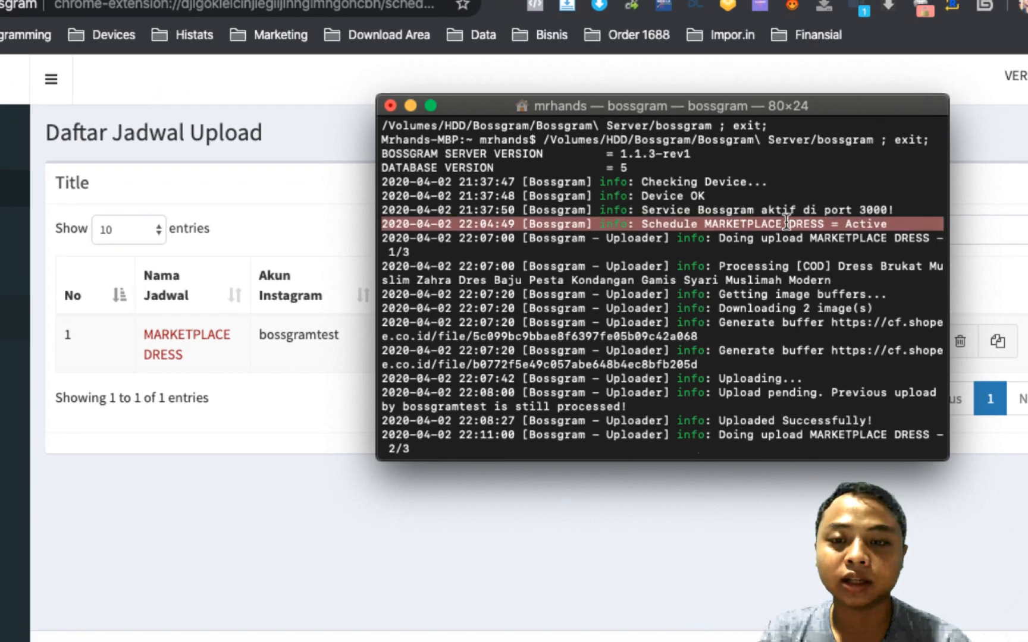
click(573, 229)
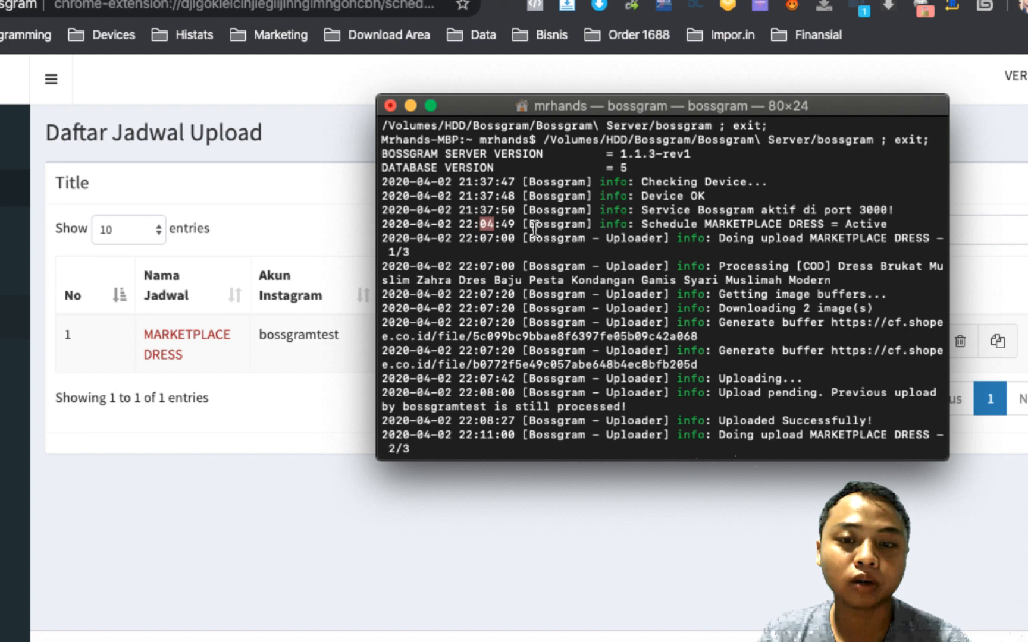
triple_click(476, 239)
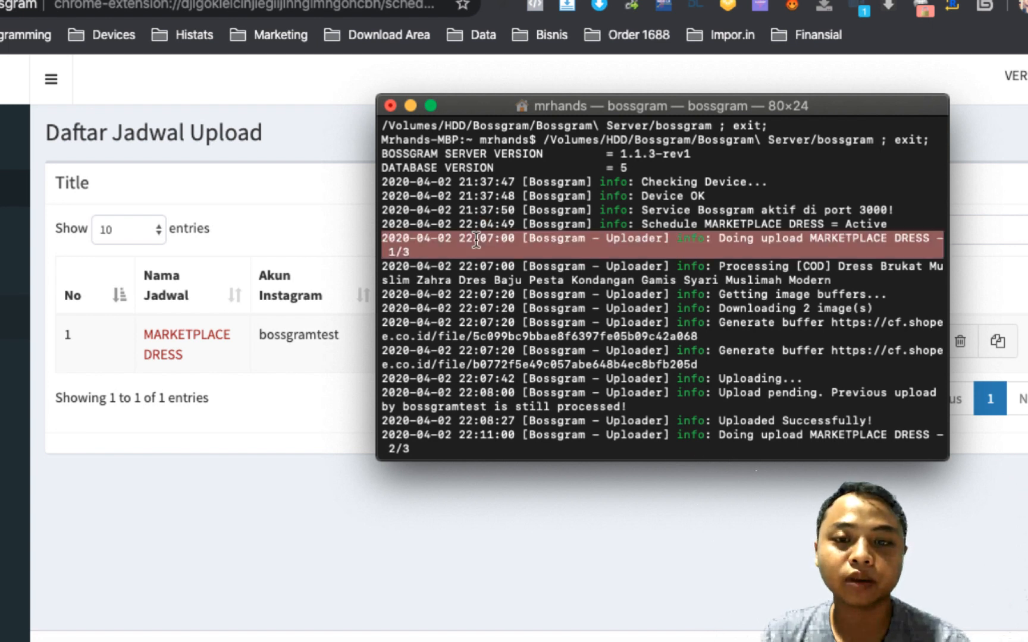
click(755, 260)
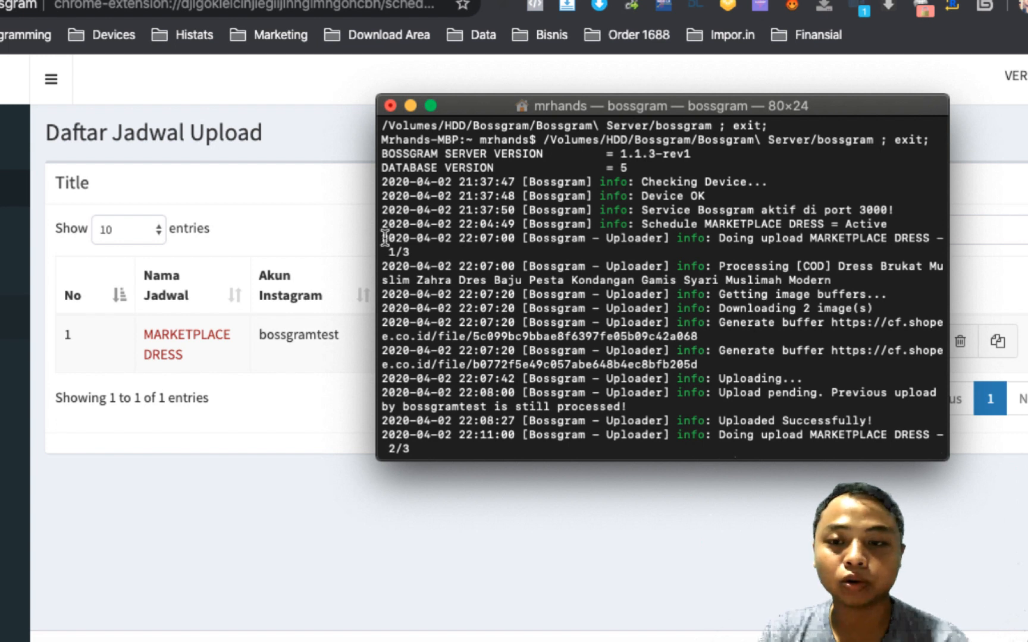
drag(385, 238, 580, 274)
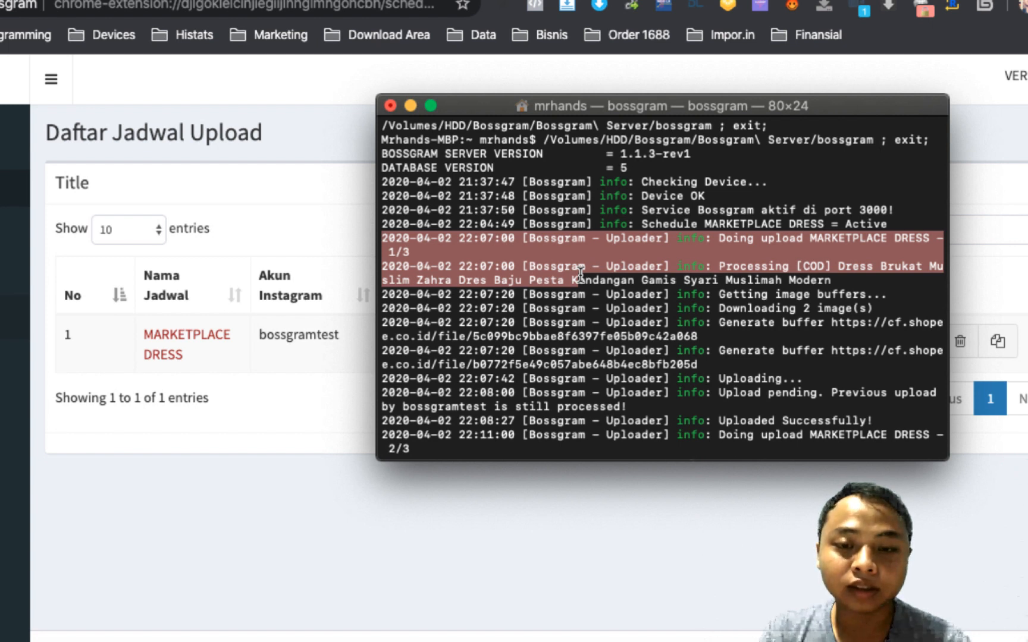
click(499, 325)
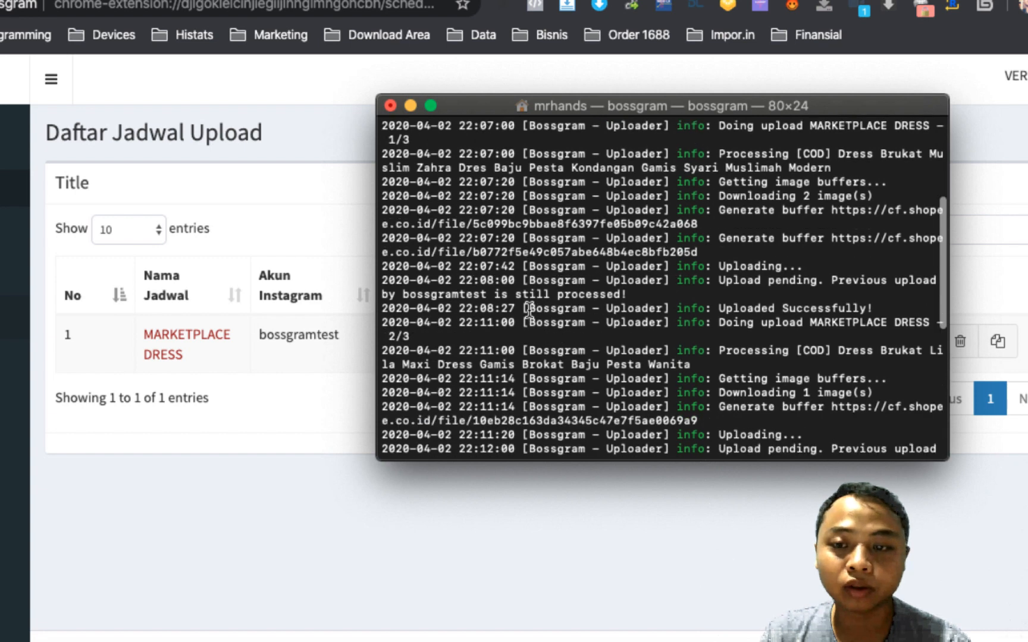
- Examine the log entries for Marketplace Dress upload 2/3, comparing its start time with the completion of the first upload
triple_click(748, 319)
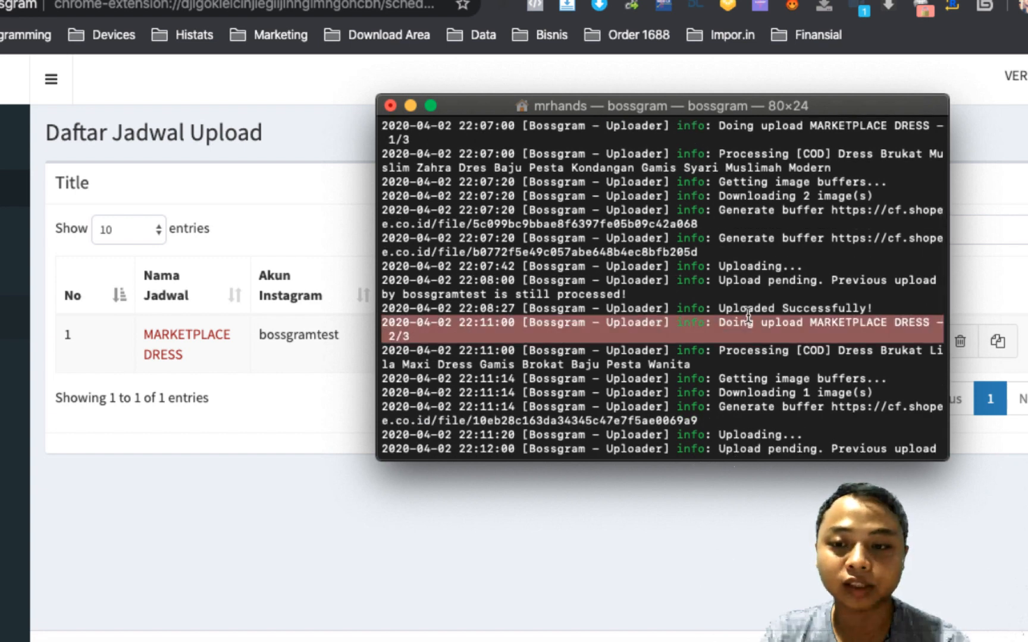
scroll(747, 315, down, 3)
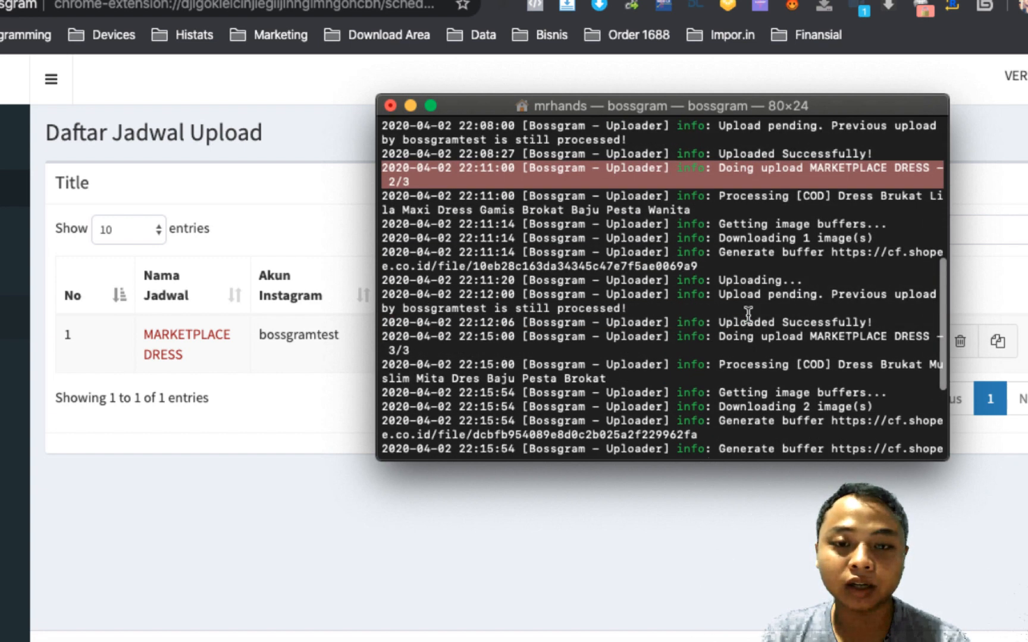
click(502, 156)
triple_click(486, 170)
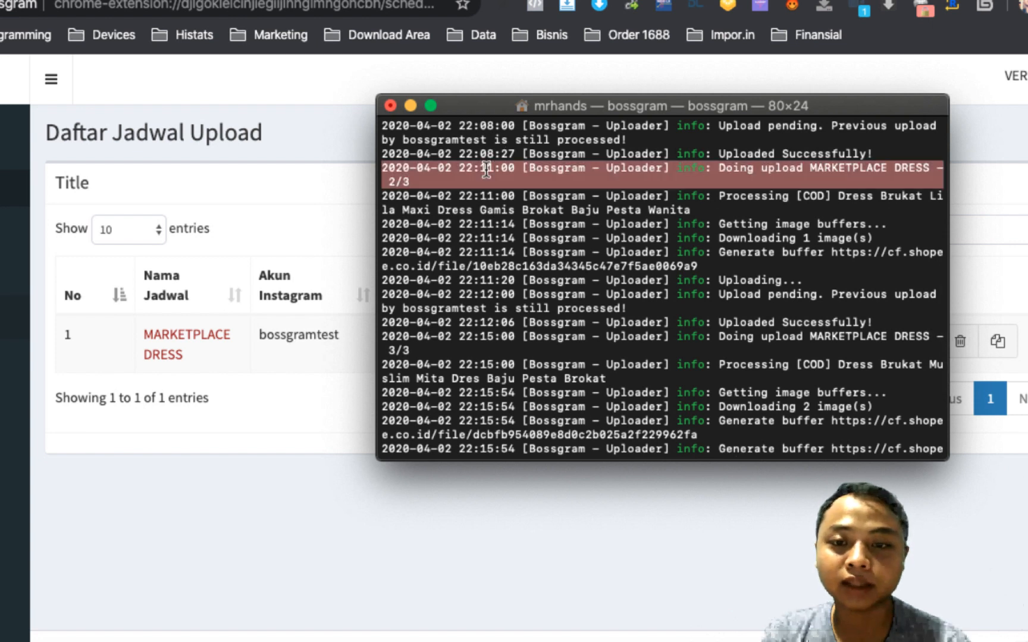
click(669, 181)
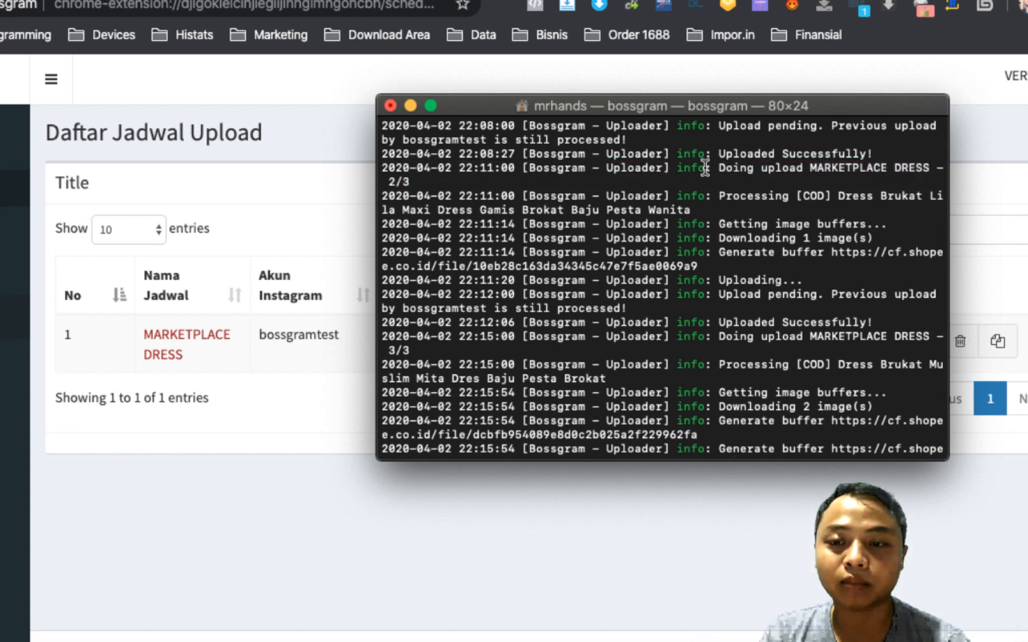
drag(718, 168, 859, 249)
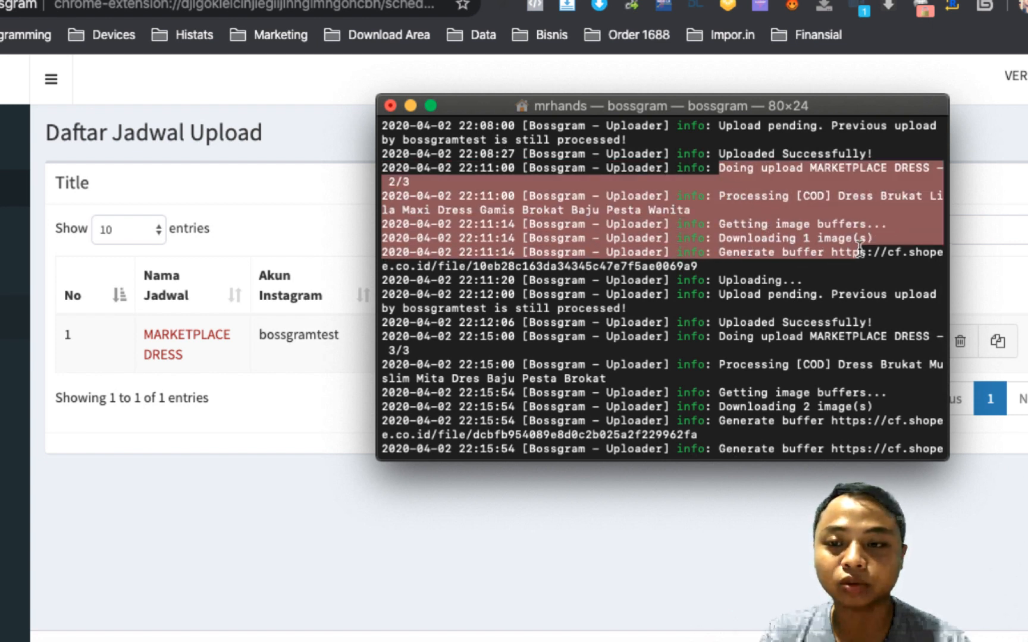
- Examine the log entries for Marketplace Dress upload 3/3, comparing its start time with the completion of the second upload
scroll(859, 248, down, 3)
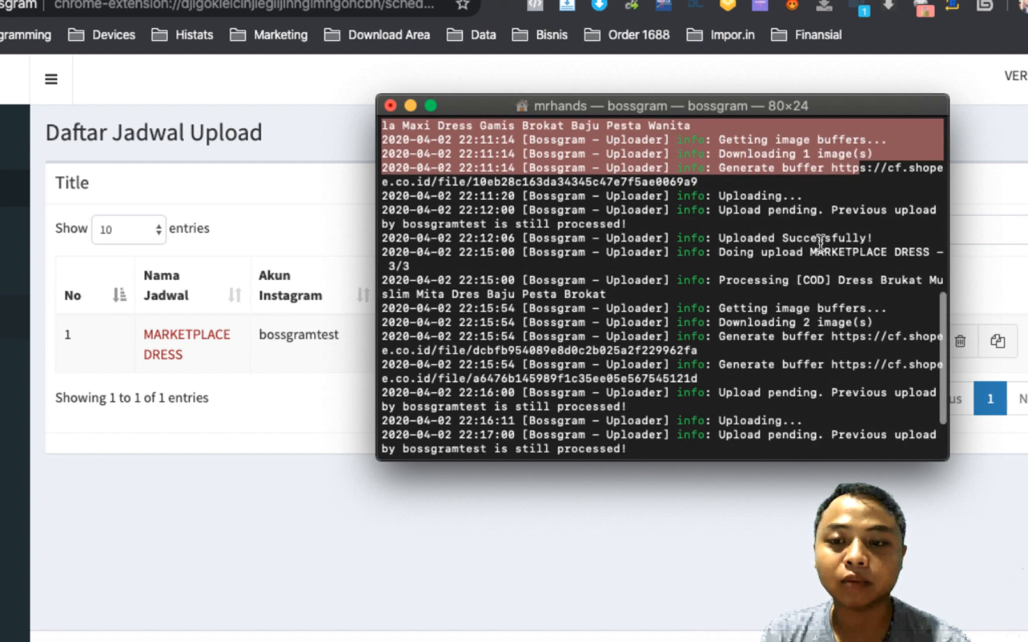
triple_click(820, 239)
triple_click(656, 260)
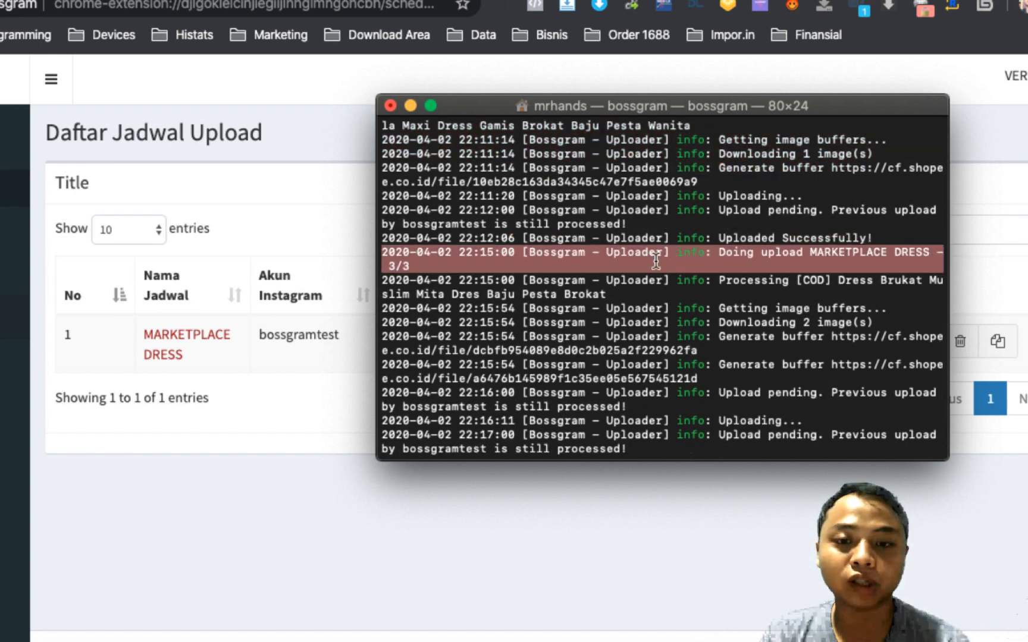
click(490, 239)
double_click(491, 240)
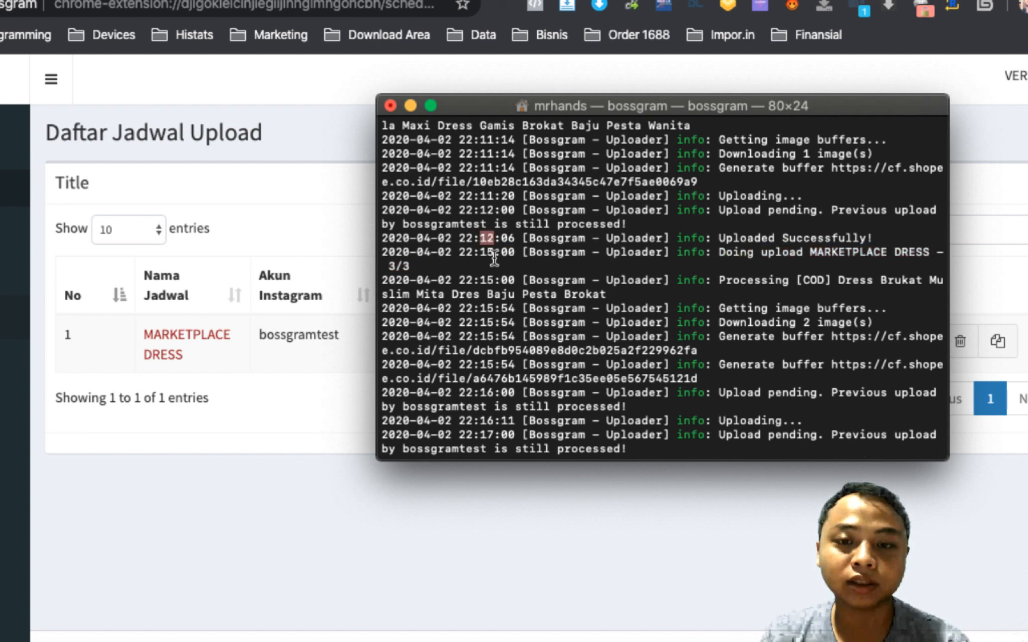
double_click(494, 258)
triple_click(494, 257)
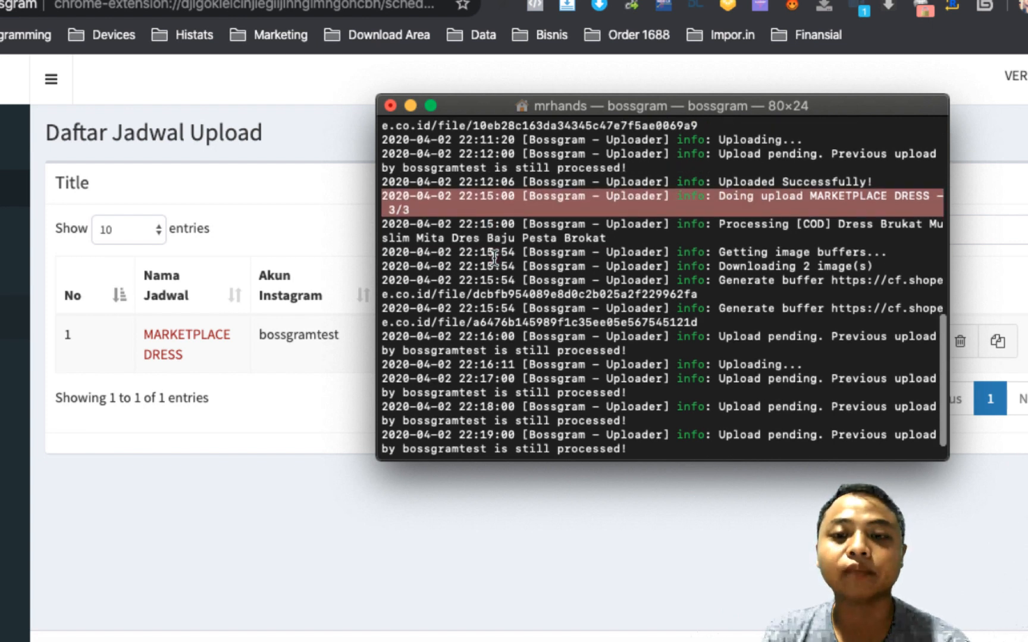
- Check the log's completion entry for Marketplace Dress upload 3/3, and close the aMember PRO tab in the browser
double_click(786, 435)
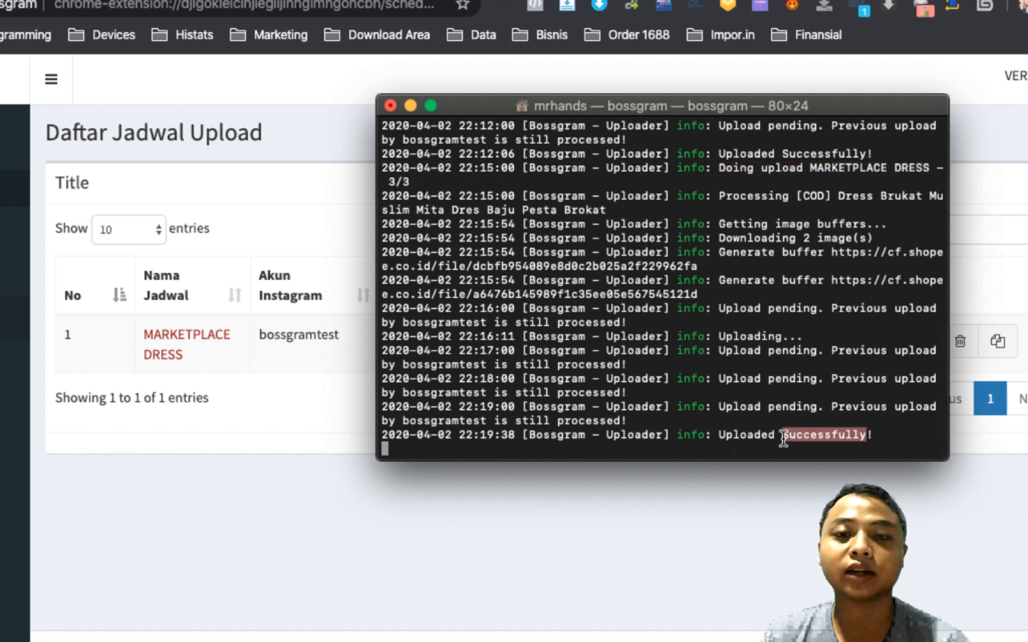
click(759, 508)
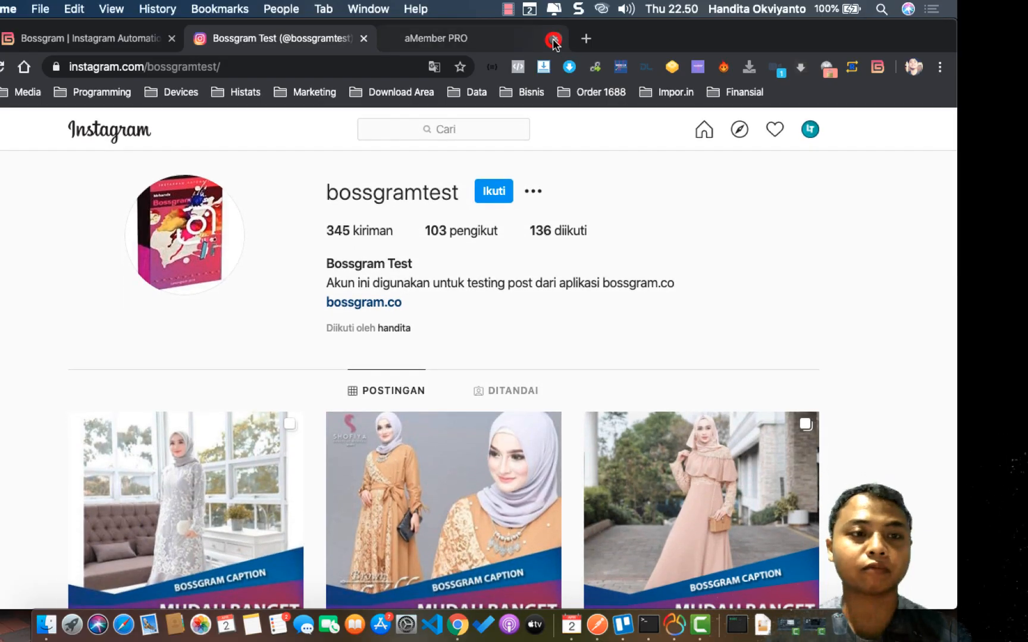
click(553, 40)
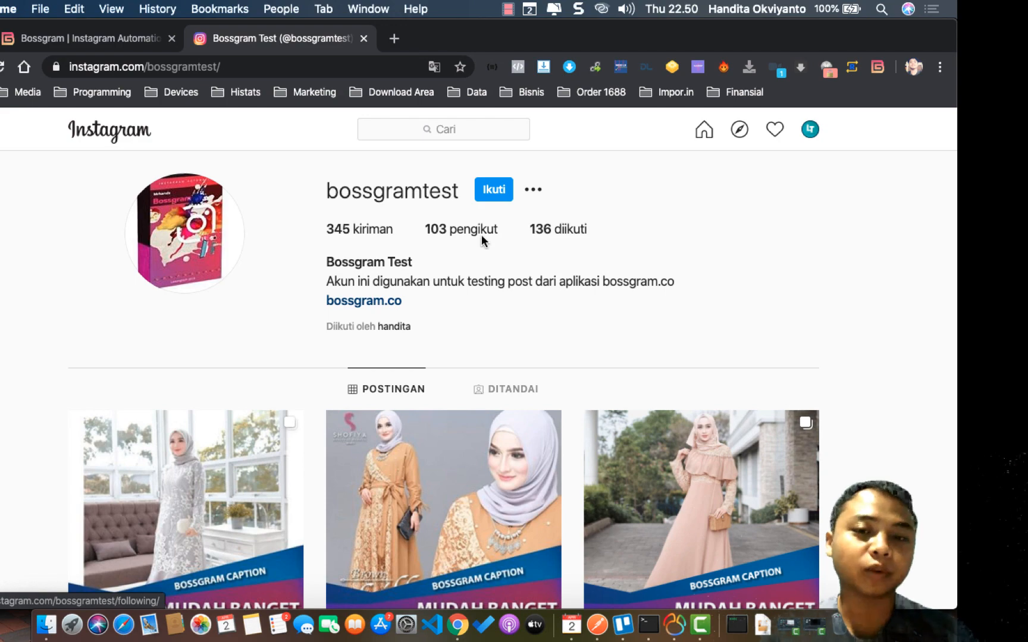
- Look over the three newest watermarked dress posts in the bossgramtest Instagram profile's grid
scroll(481, 234, down, 5)
scroll(481, 238, up, 3)
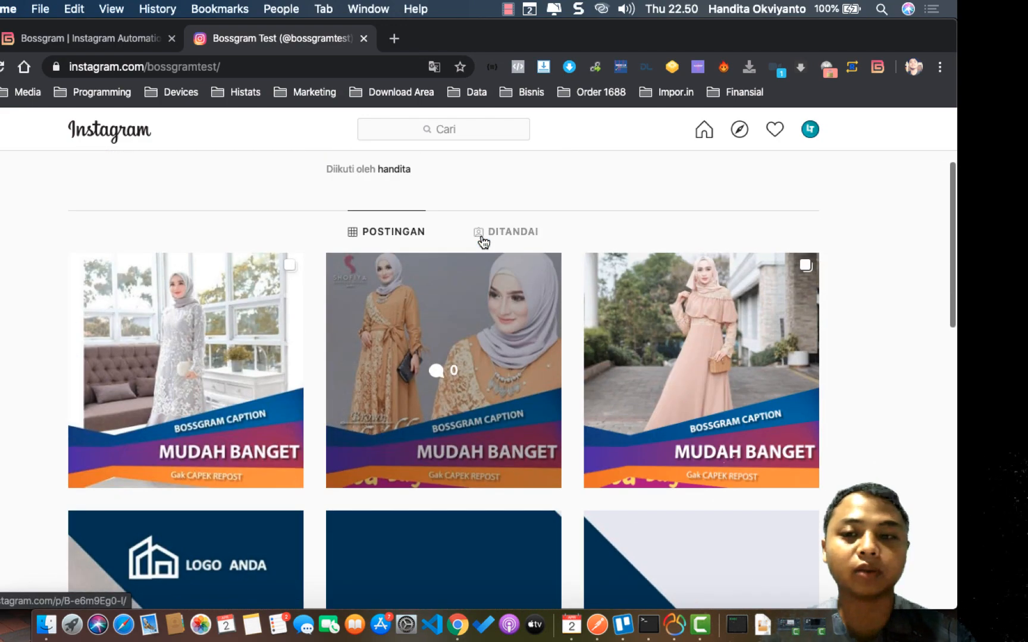
scroll(482, 238, up, 3)
scroll(482, 237, down, 5)
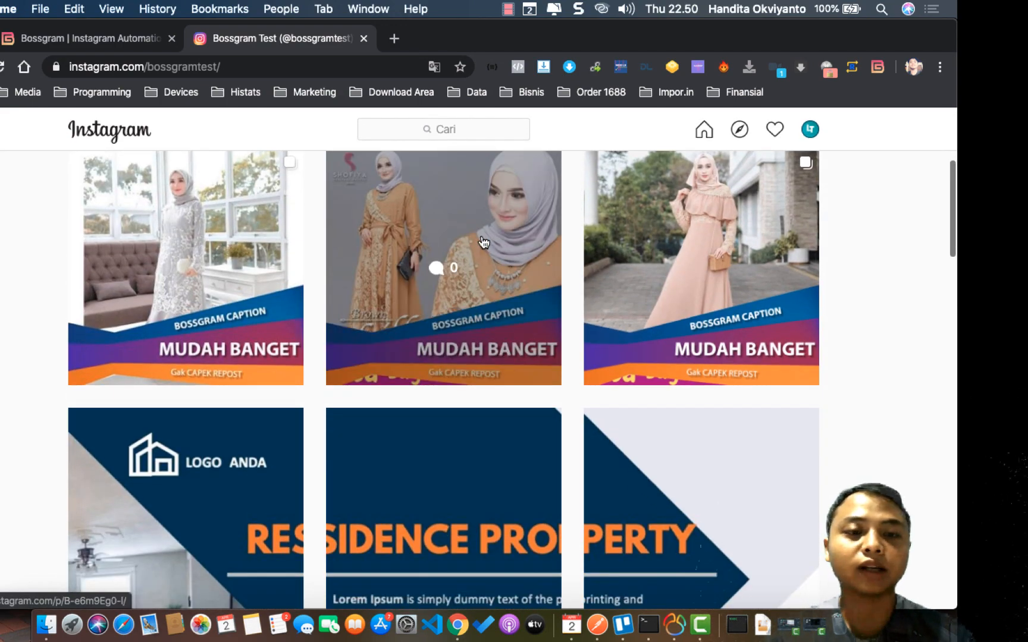
scroll(483, 240, up, 4)
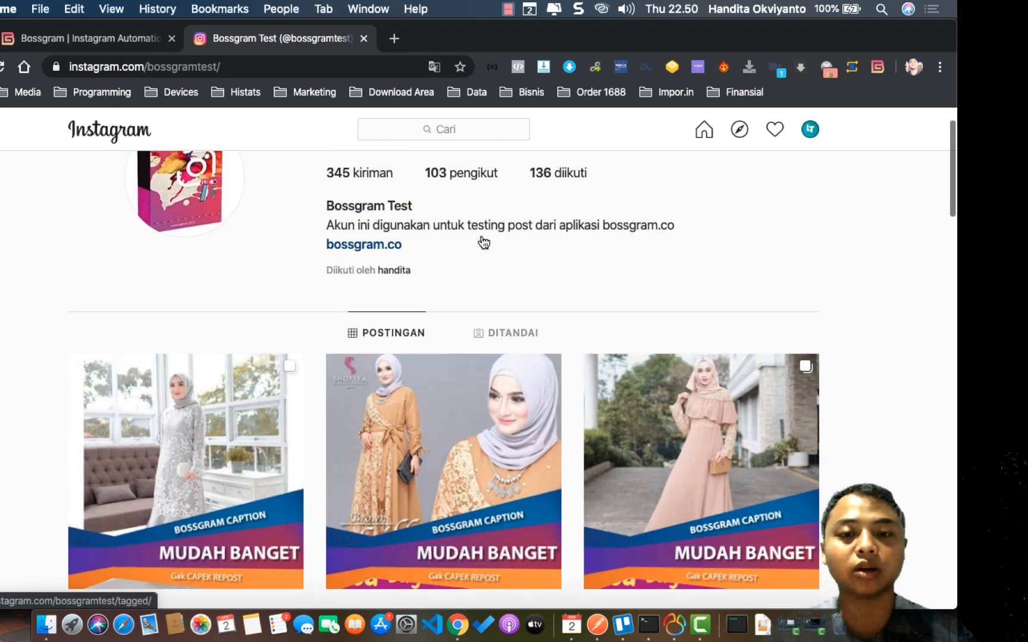
scroll(483, 241, down, 2)
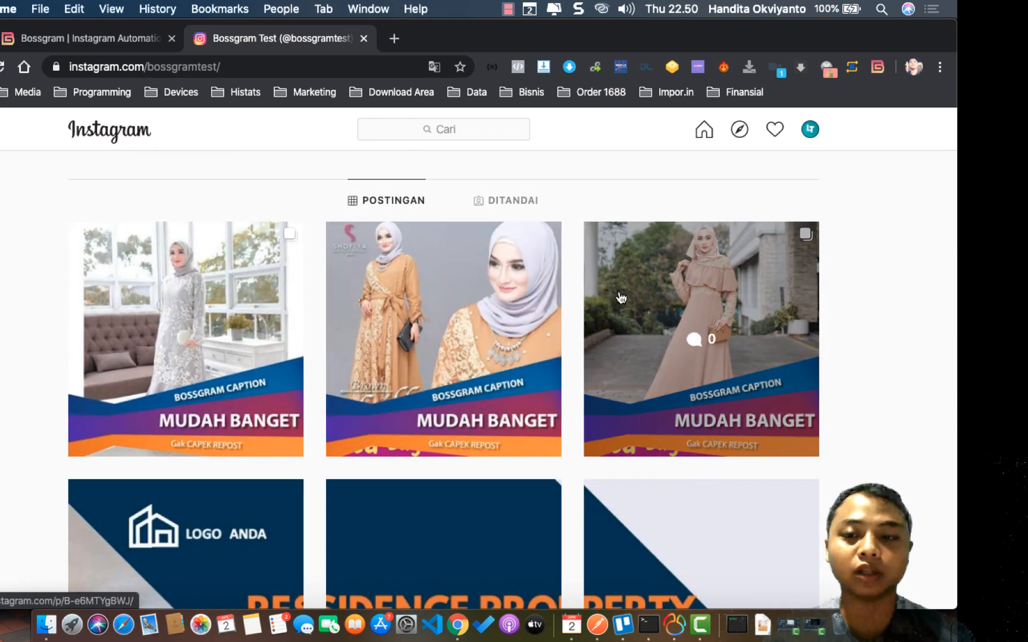
- Open the oldest of the three new dress posts and view both of its carousel images
click(618, 290)
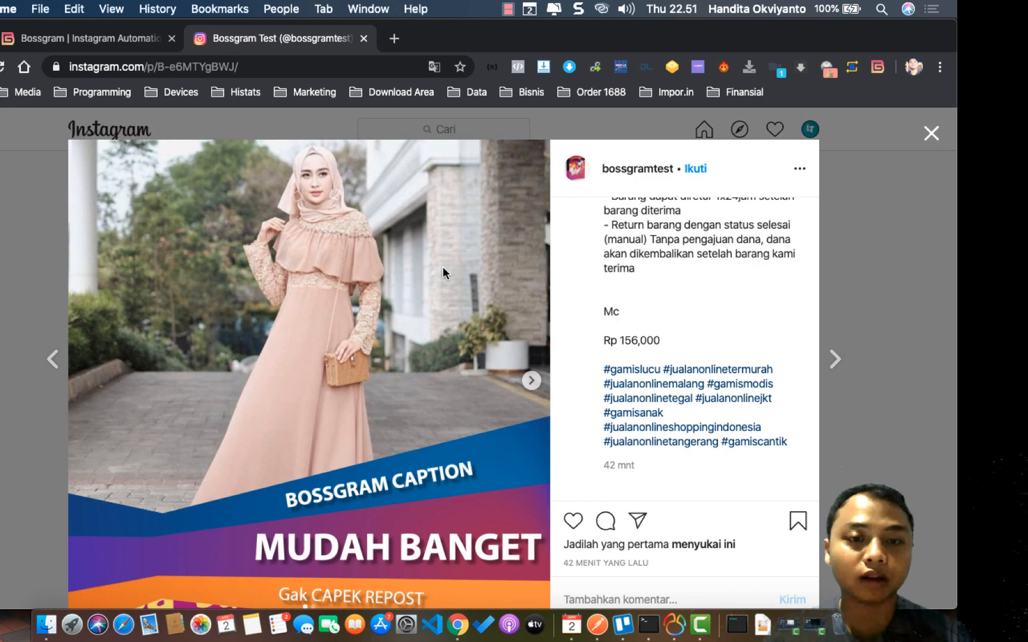
click(531, 381)
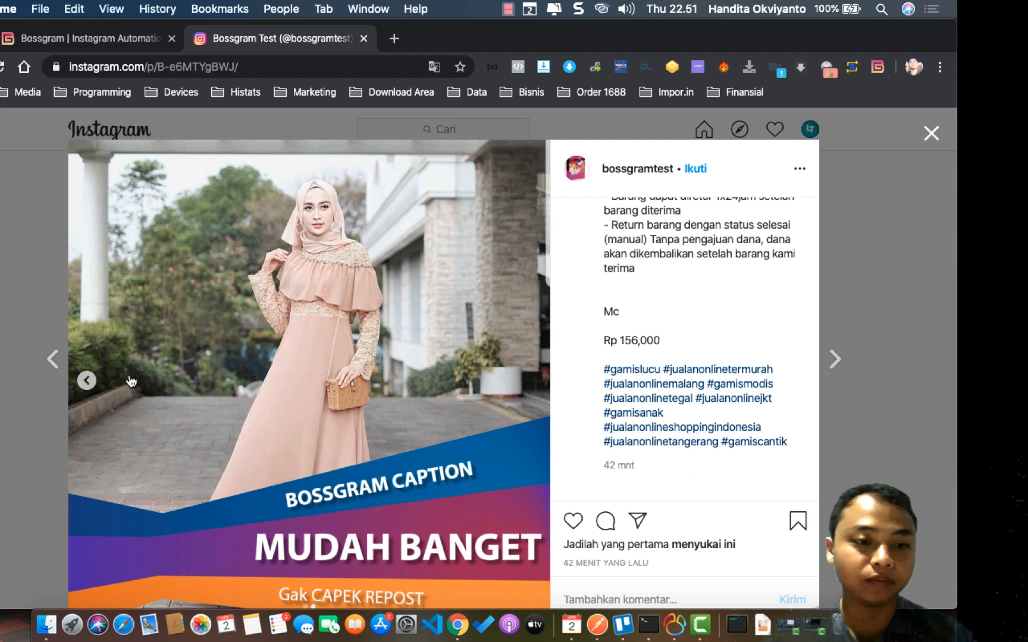
click(87, 382)
scroll(695, 342, up, 10)
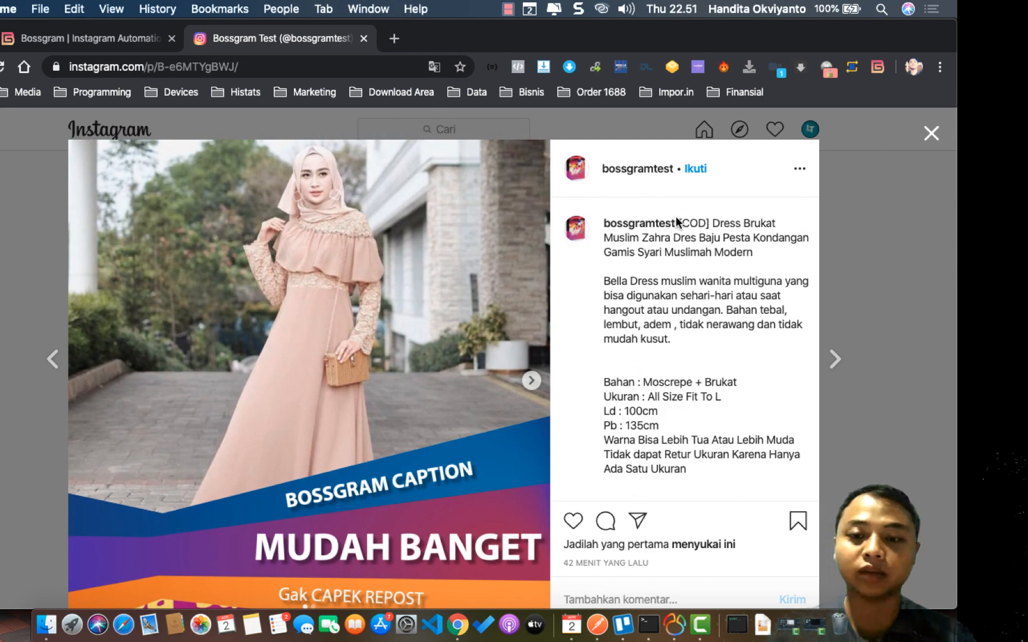
- Examine the product title and the opening description paragraph in the post's caption
drag(678, 224, 734, 246)
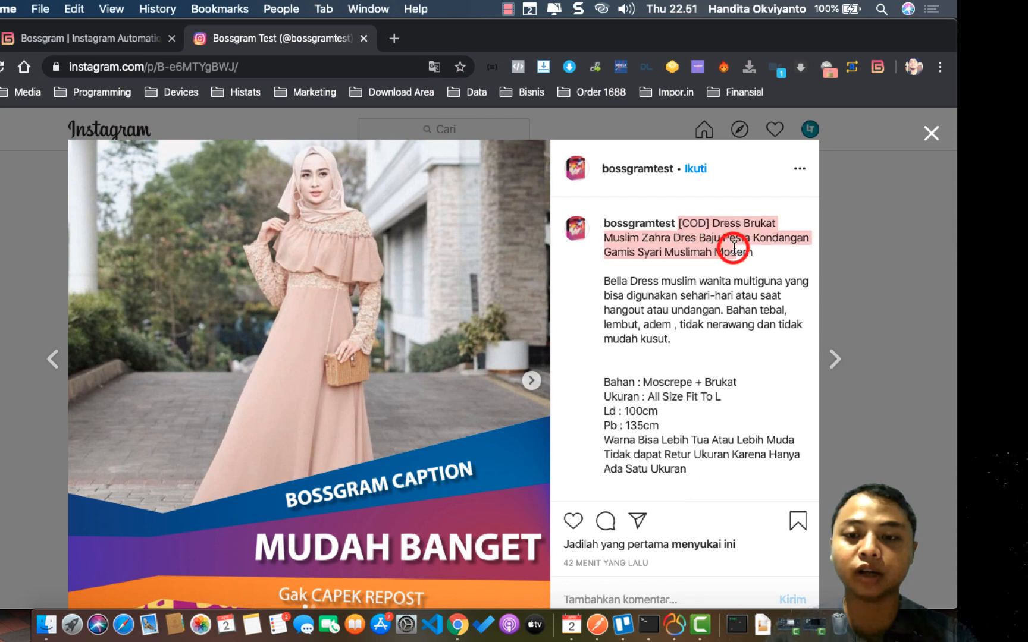
triple_click(633, 280)
scroll(634, 276, down, 2)
scroll(634, 279, up, 2)
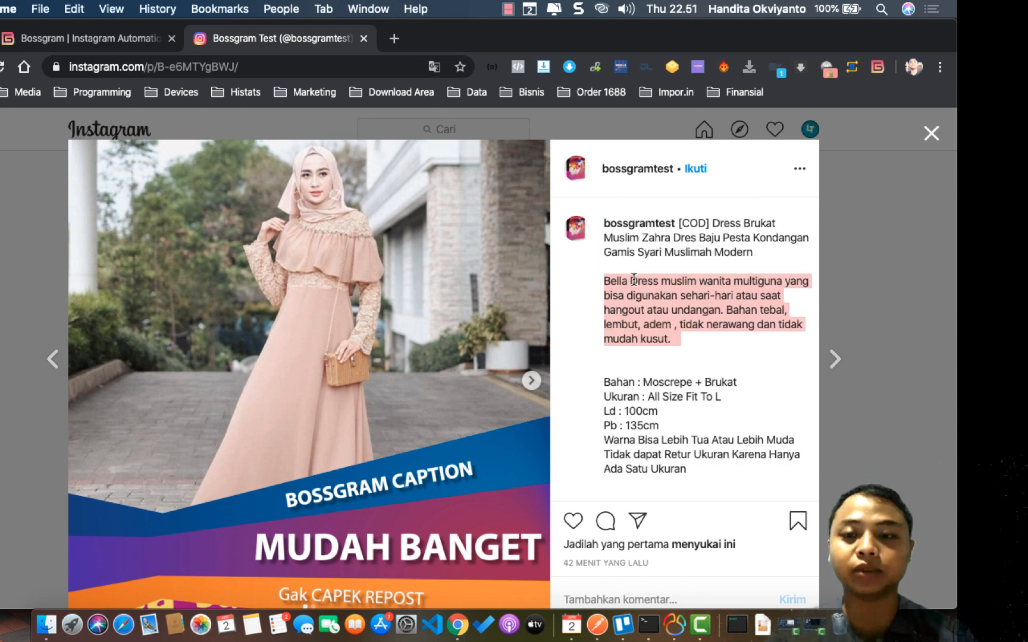
double_click(688, 257)
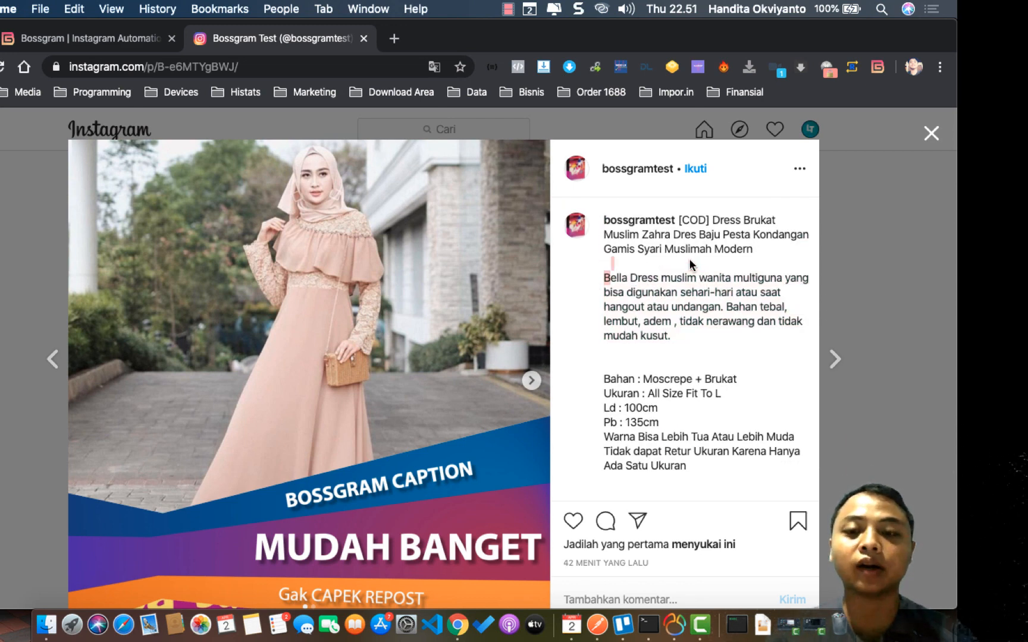
click(689, 260)
scroll(693, 259, down, 3)
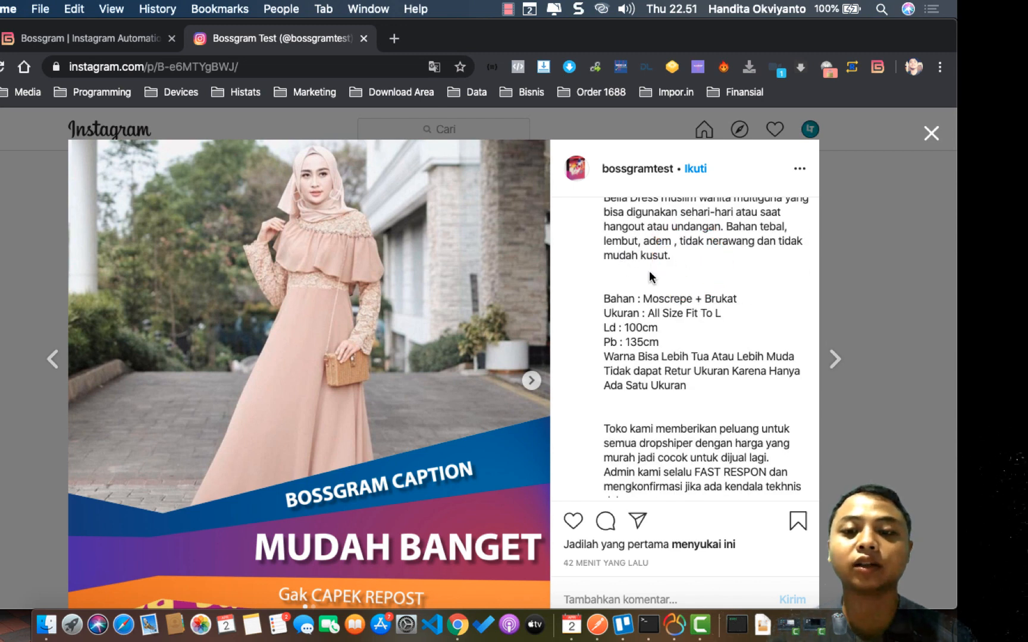
- Read the rest of the post's caption, from the return terms down to the price and hashtags
scroll(649, 286, down, 4)
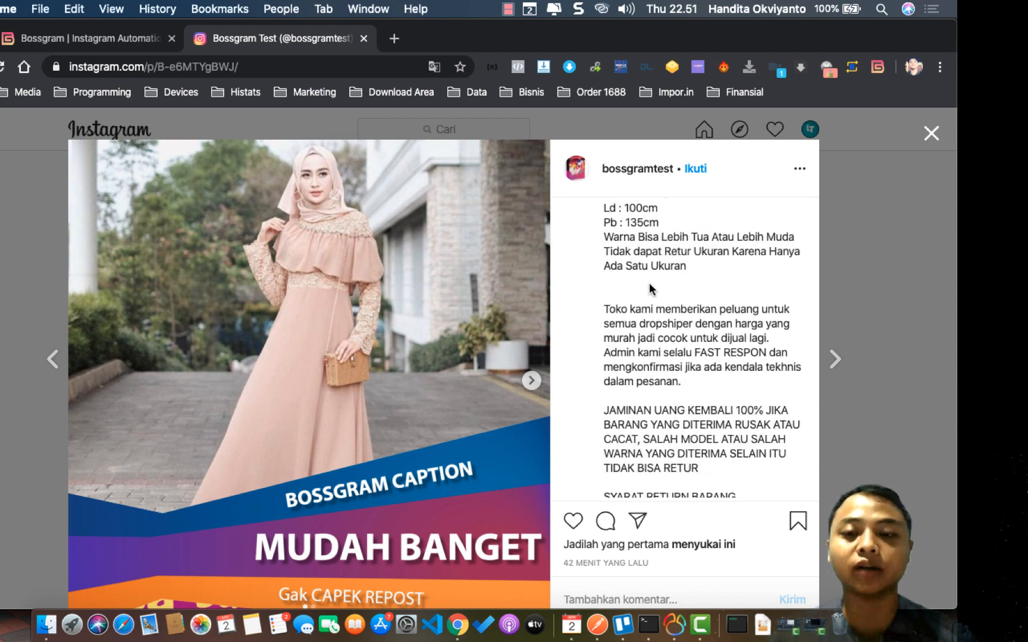
double_click(649, 285)
scroll(650, 285, down, 6)
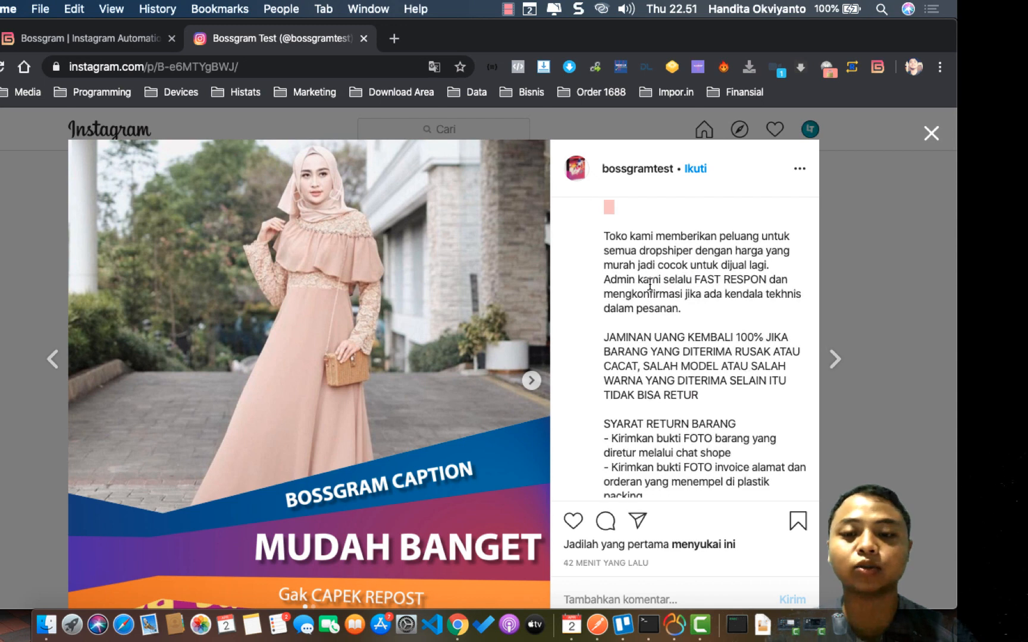
scroll(649, 283, down, 6)
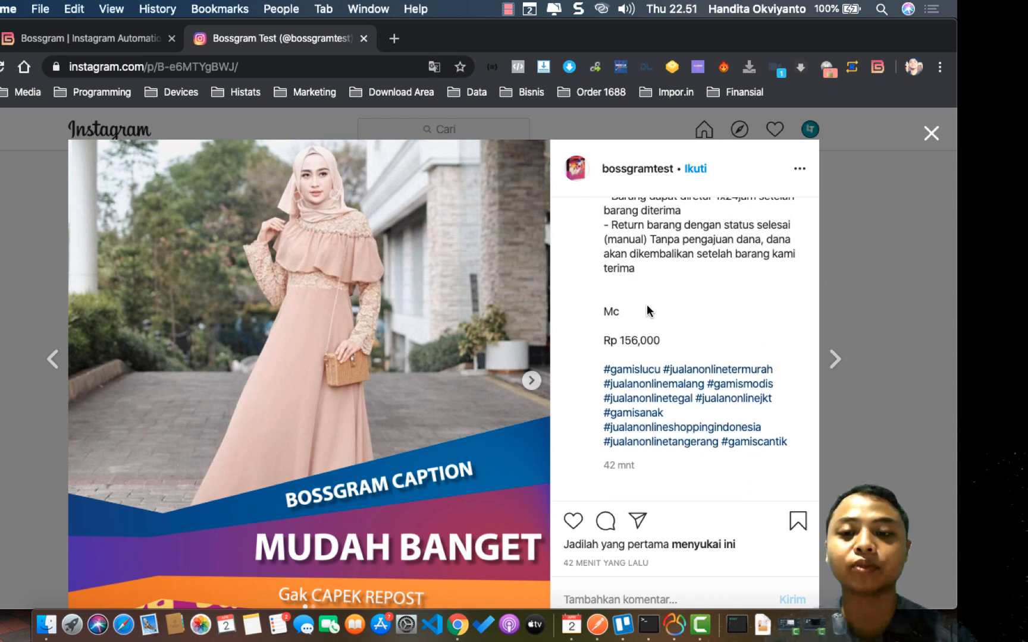
triple_click(628, 334)
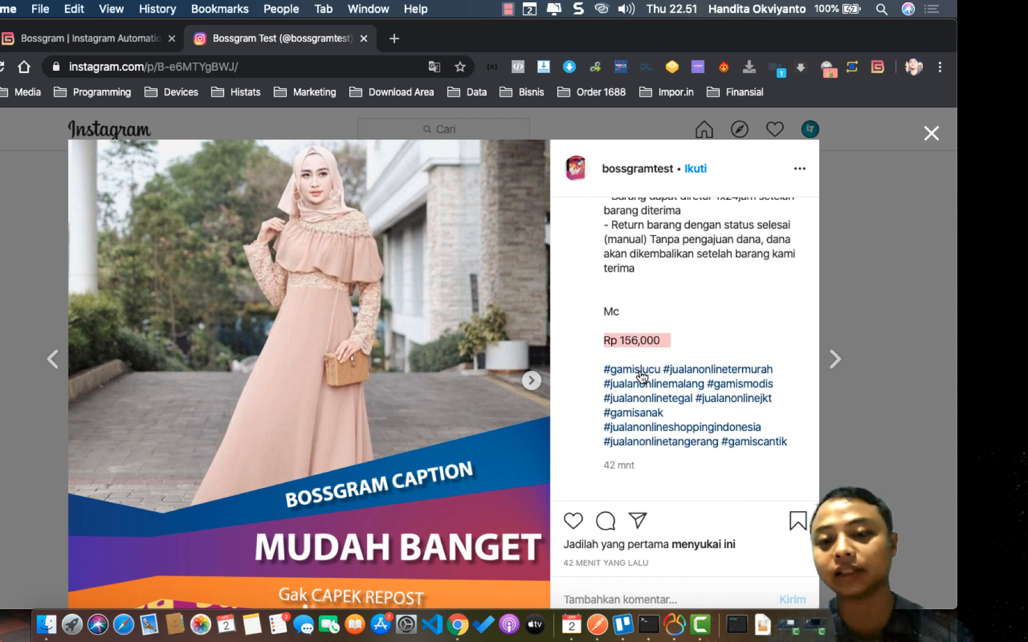
click(741, 301)
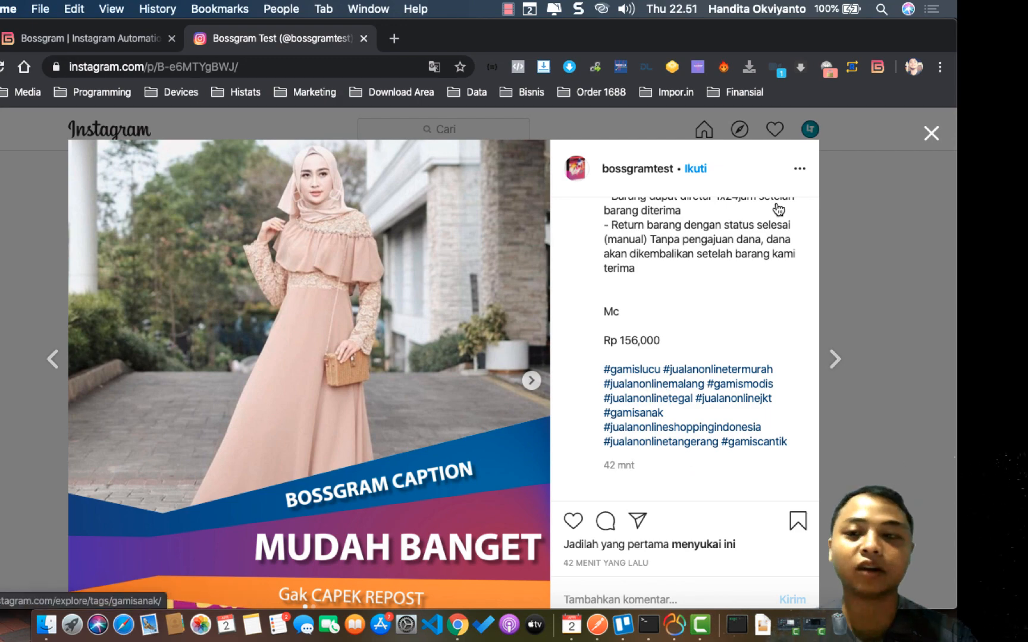
- Close the post, look over the profile's grid once more, and return to Bossgram's upload schedule list
click(931, 131)
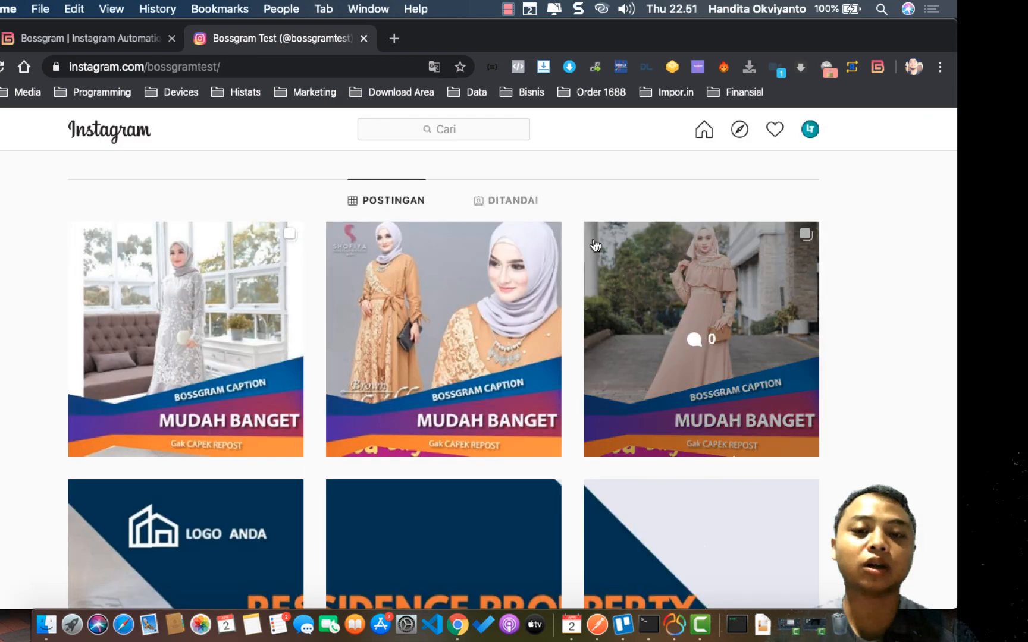
scroll(595, 245, down, 10)
scroll(595, 245, up, 10)
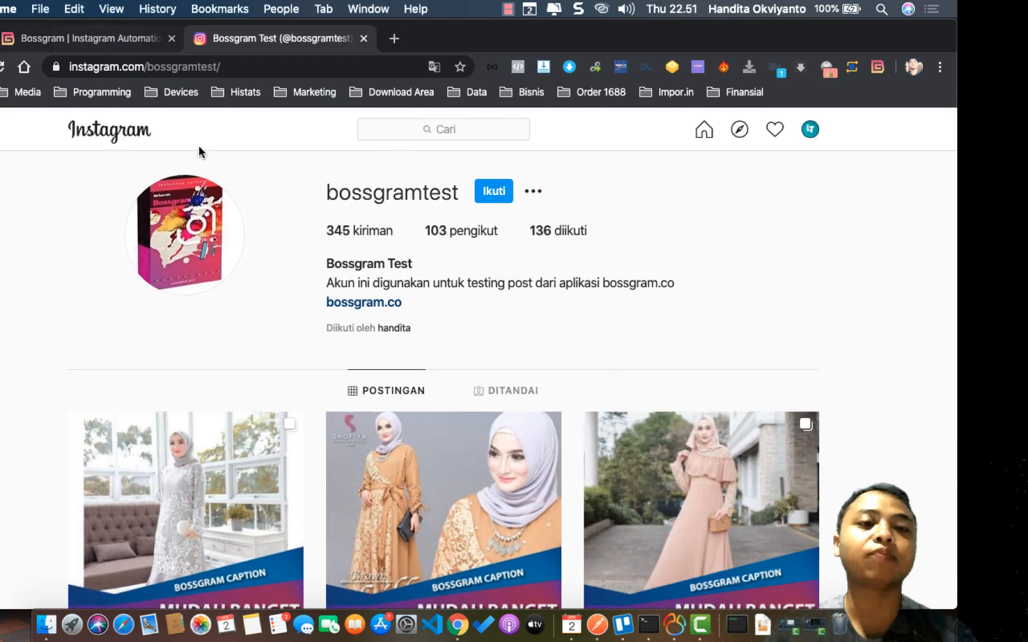
click(99, 42)
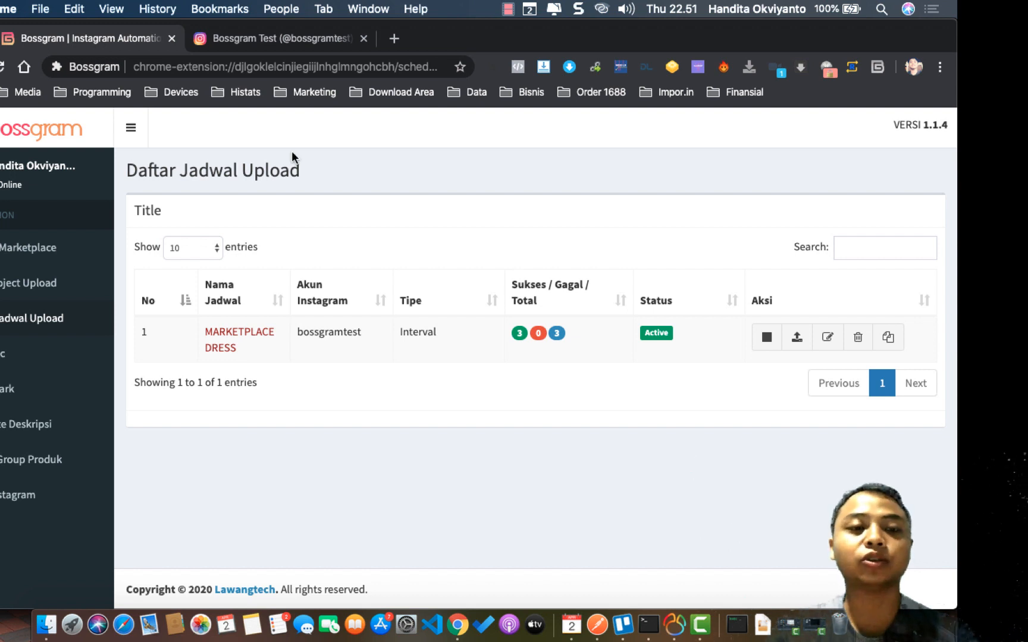